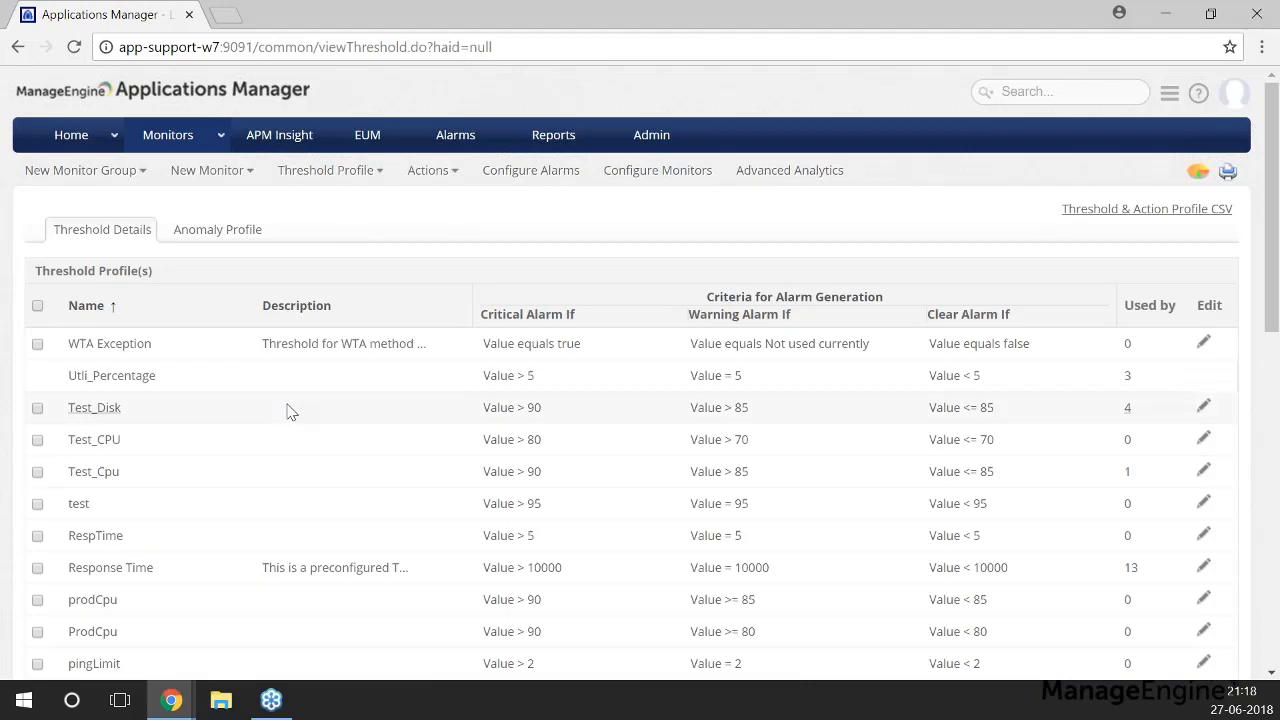
scroll(290, 410, down, 2)
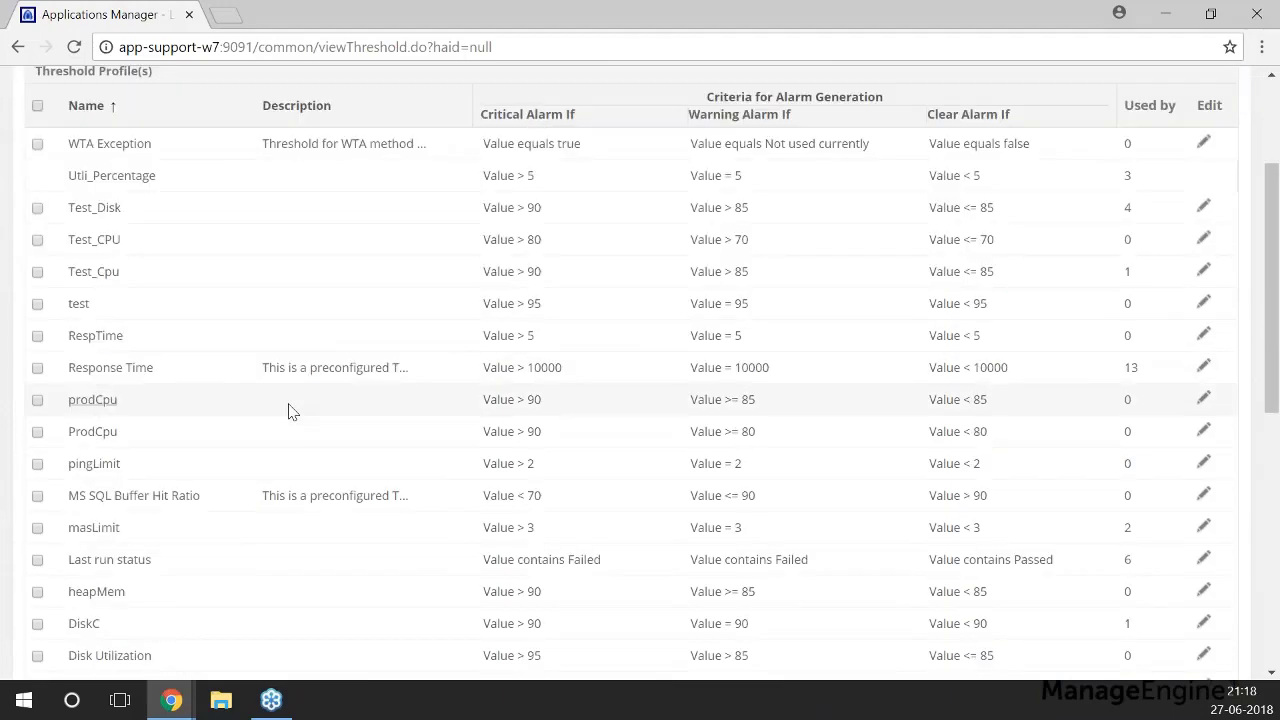
scroll(290, 410, up, 2)
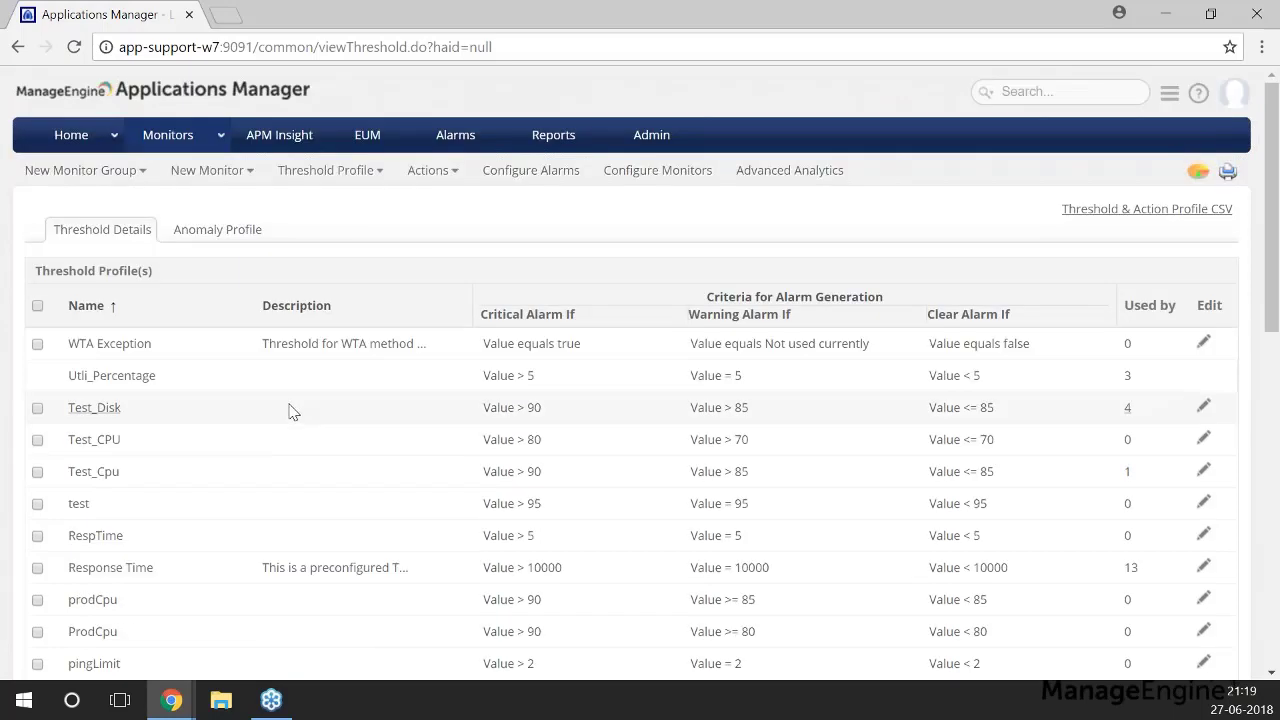
scroll(296, 328, down, 2)
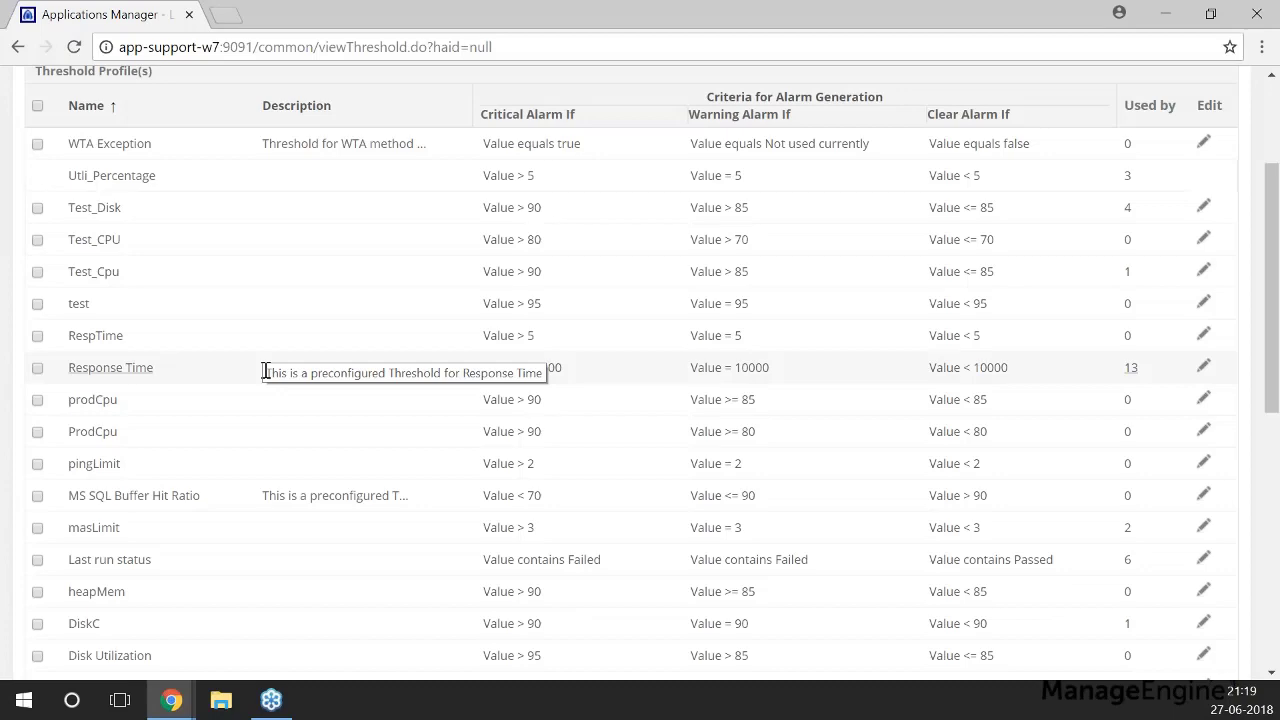
scroll(265, 371, up, 2)
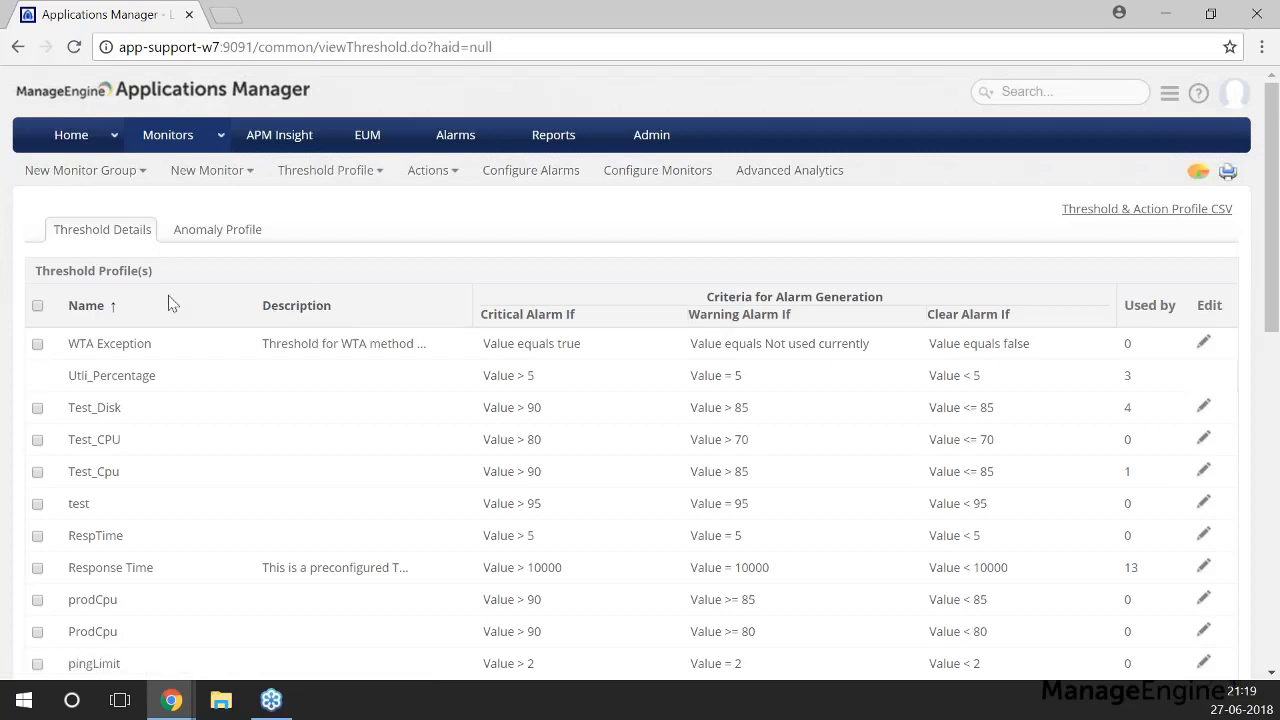
scroll(460, 346, down, 1)
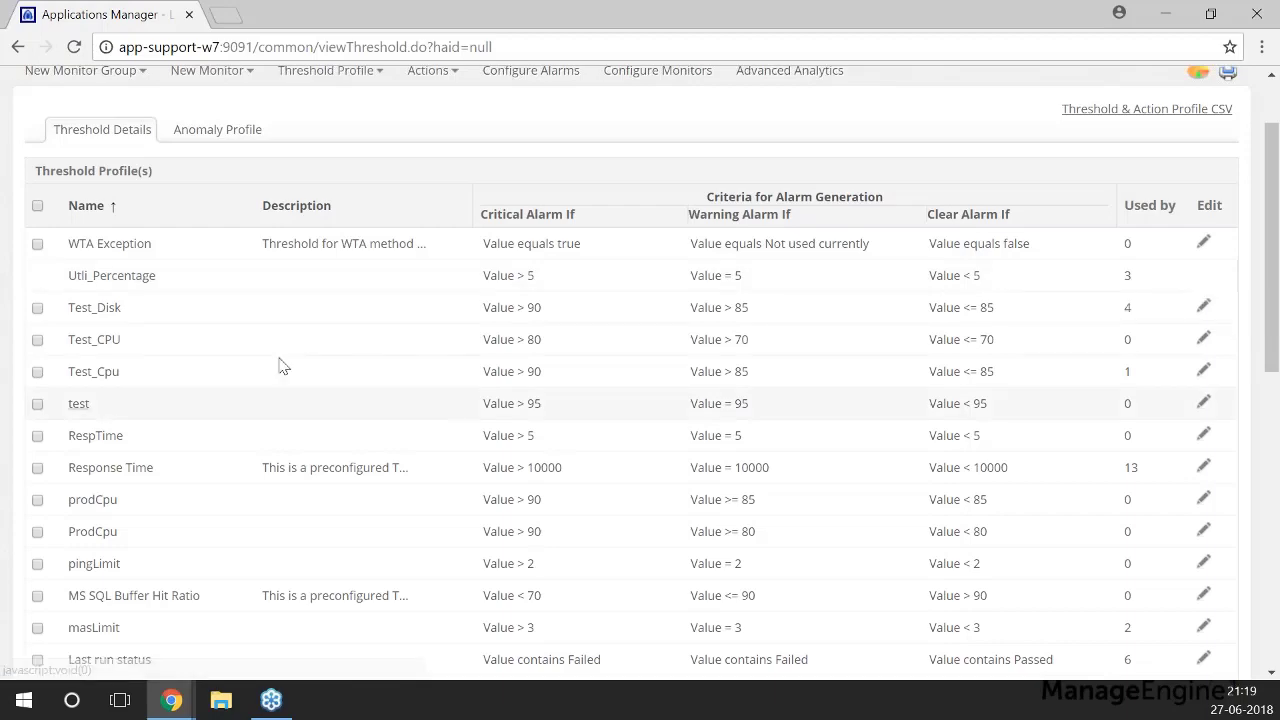
scroll(260, 360, down, 3)
scroll(238, 357, down, 3)
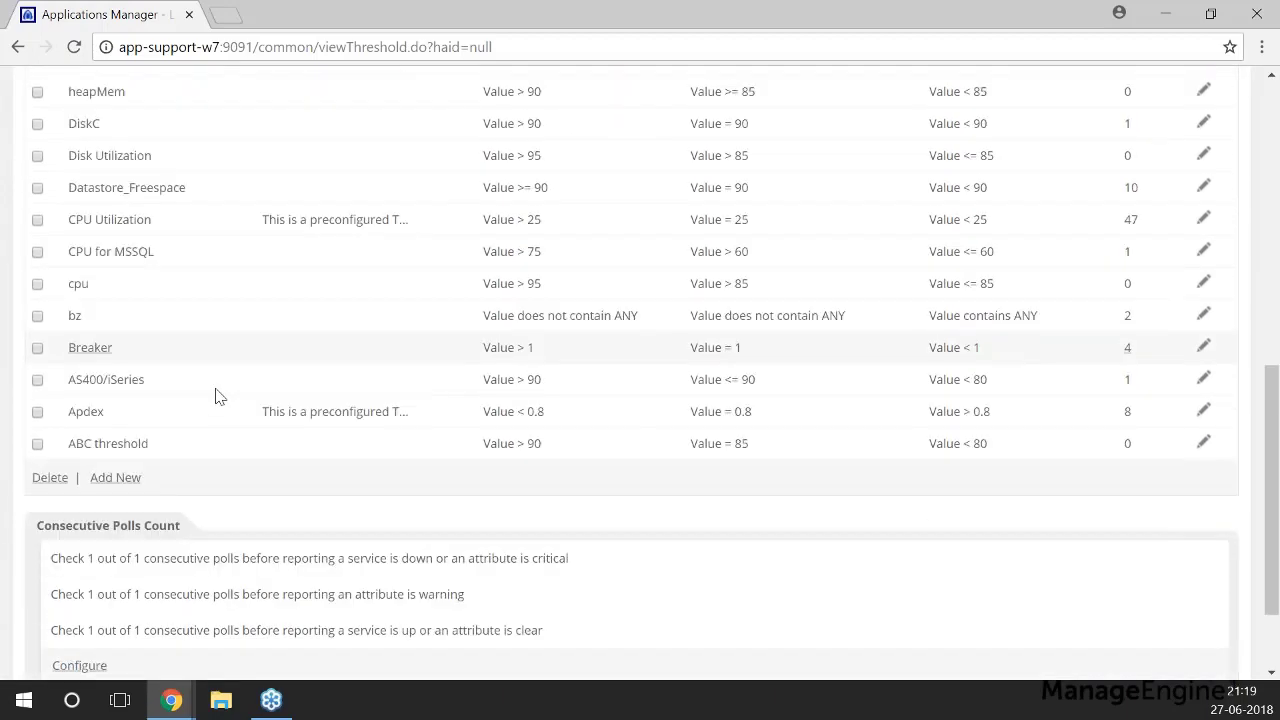
- Start a new 'For Numeric values' threshold profile named 'Threshold Todayy'
click(121, 482)
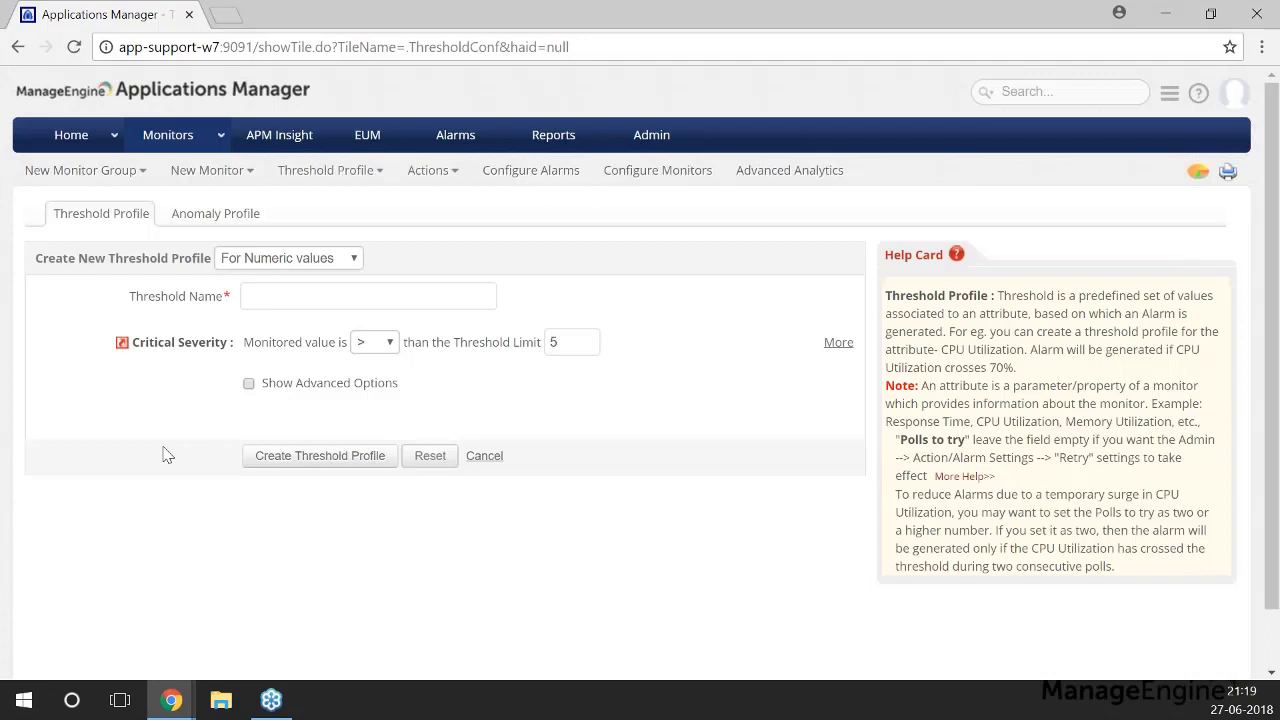
click(356, 259)
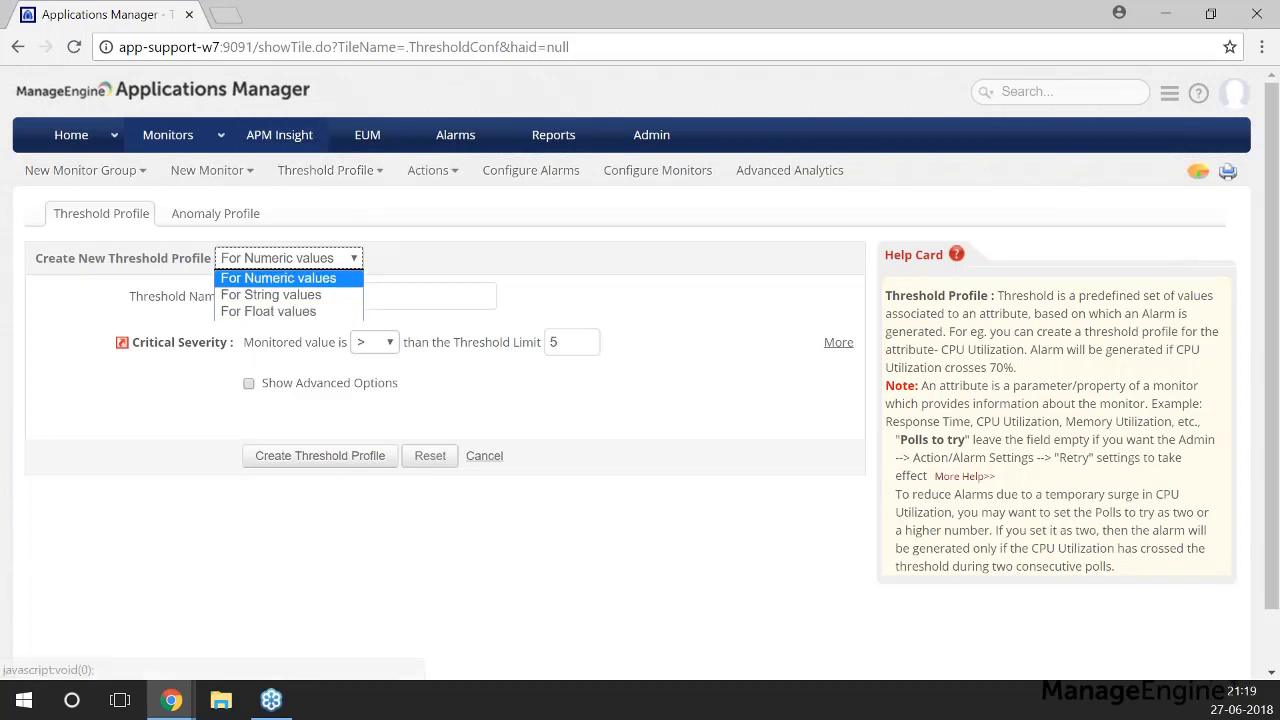
click(295, 282)
click(293, 298)
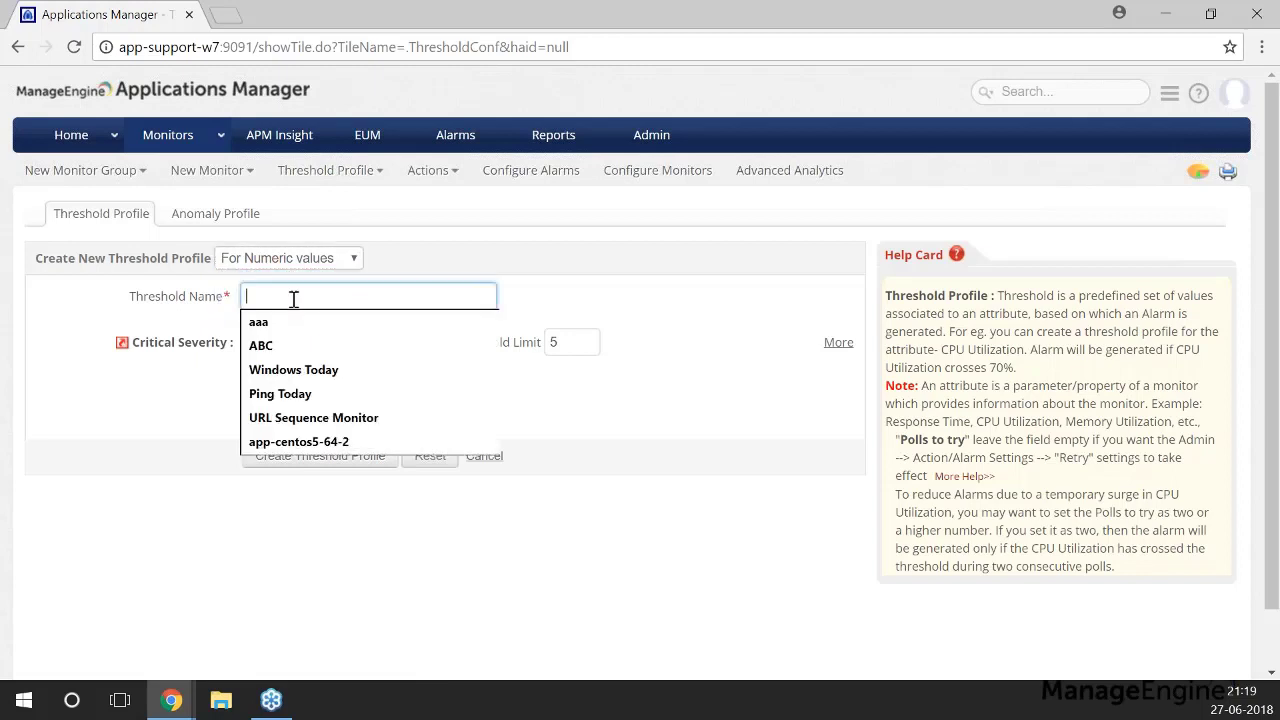
text(Threshold)
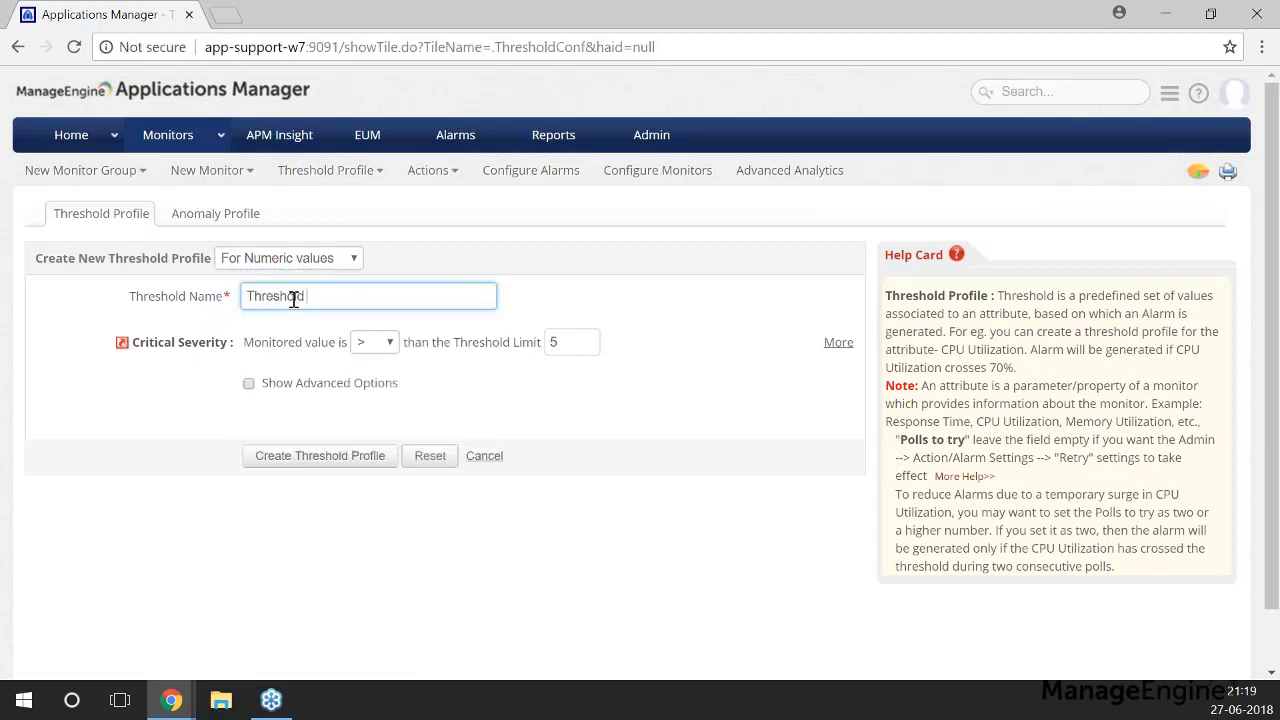
text( Todayy)
drag(249, 298, 368, 295)
click(368, 295)
- Show advanced options and set the Critical limit to 95
click(249, 384)
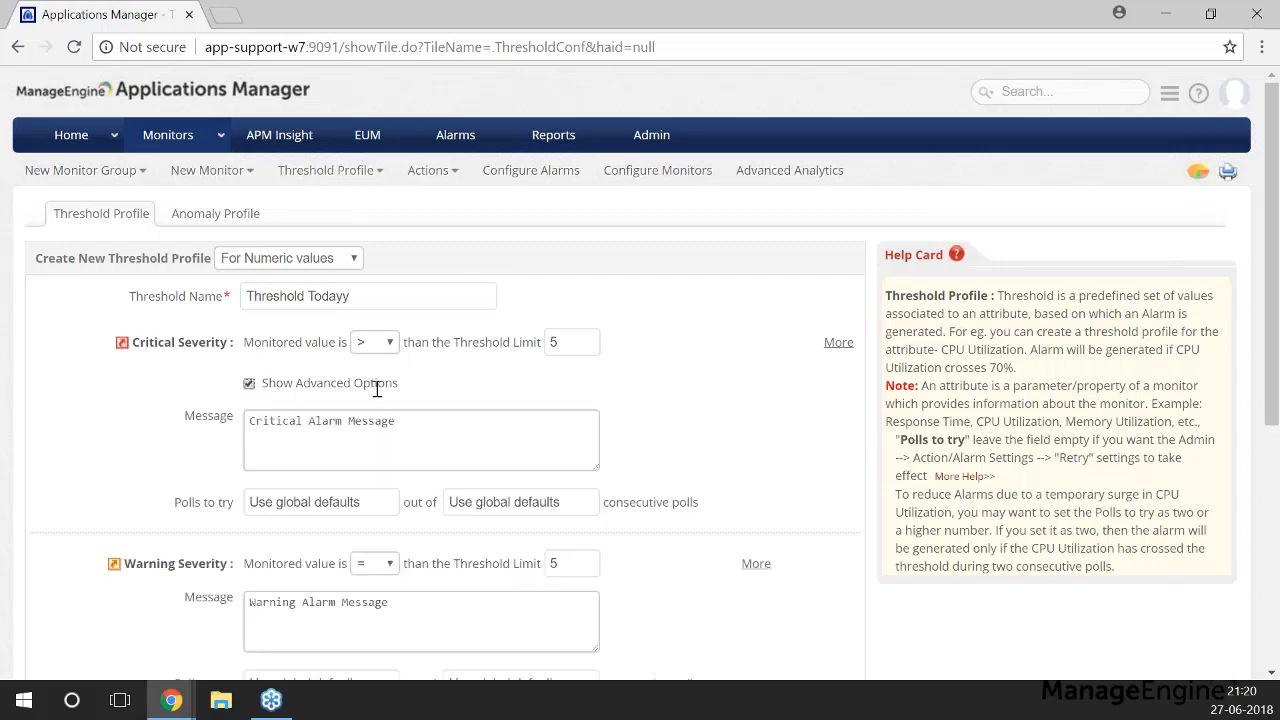
scroll(372, 386, down, 1)
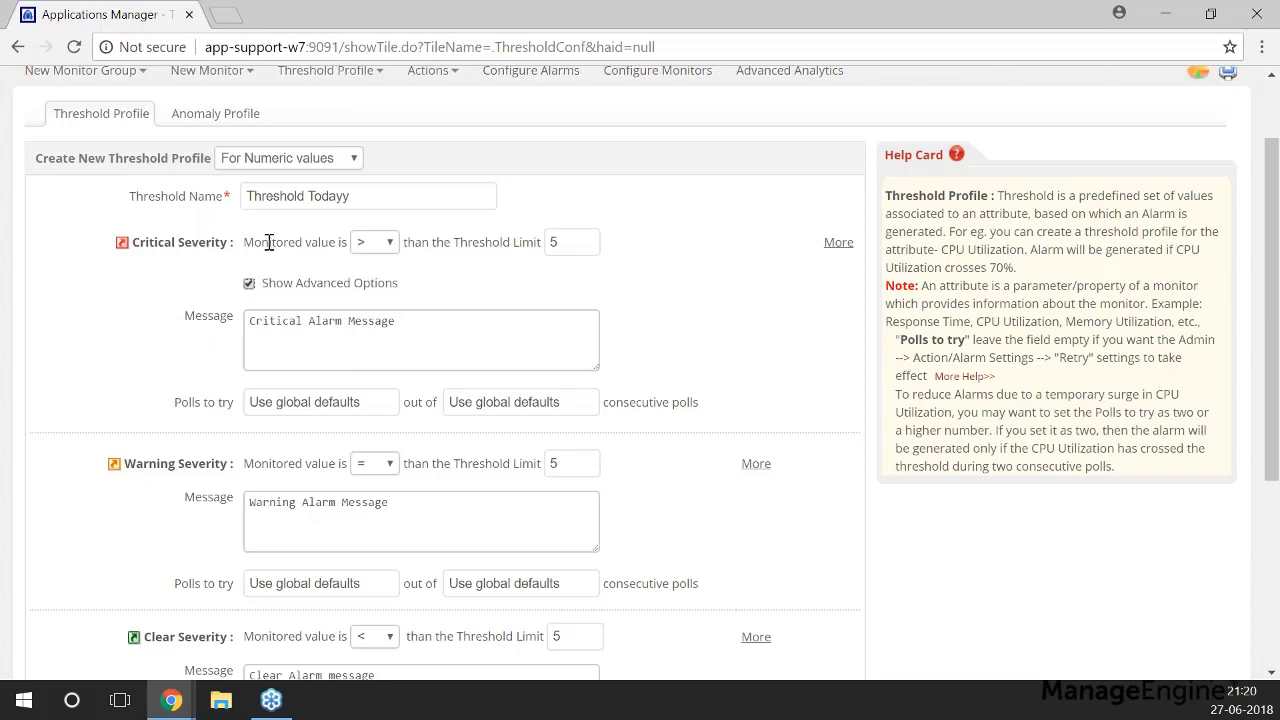
double_click(579, 243)
text(95)
triple_click(503, 354)
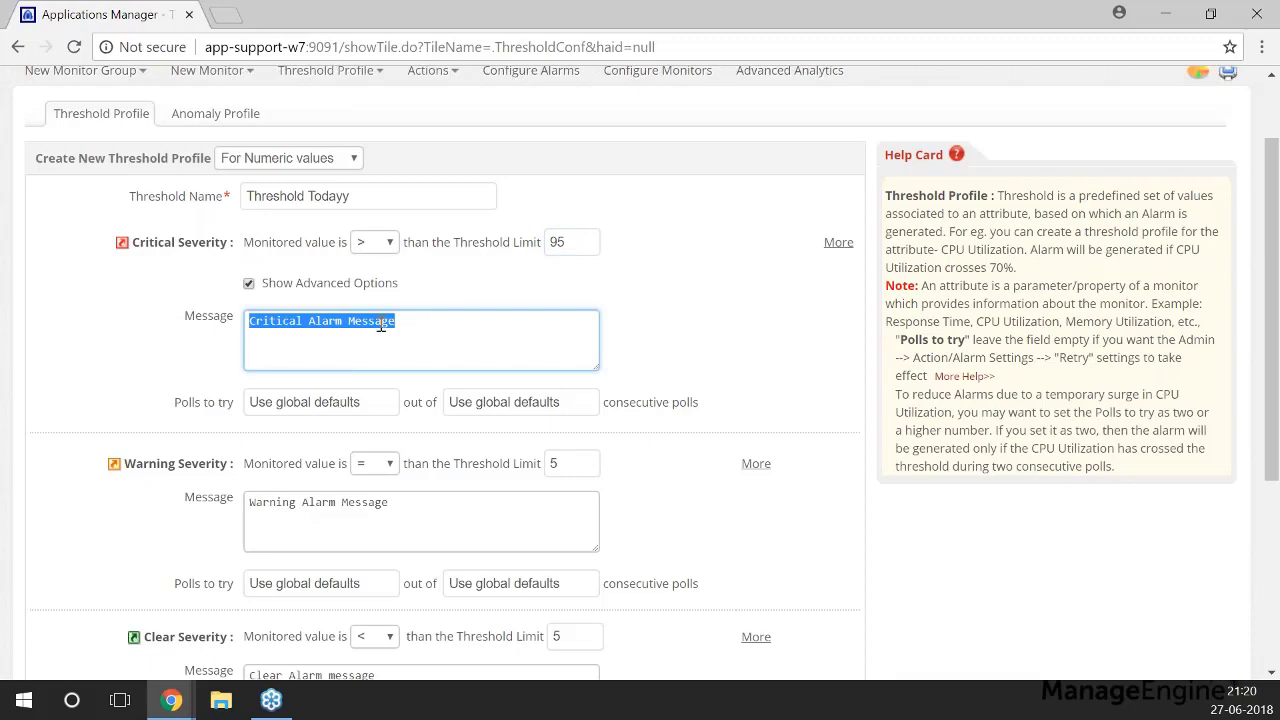
click(425, 317)
- Set the Warning limit to 85 with the >= condition
scroll(485, 332, down, 1)
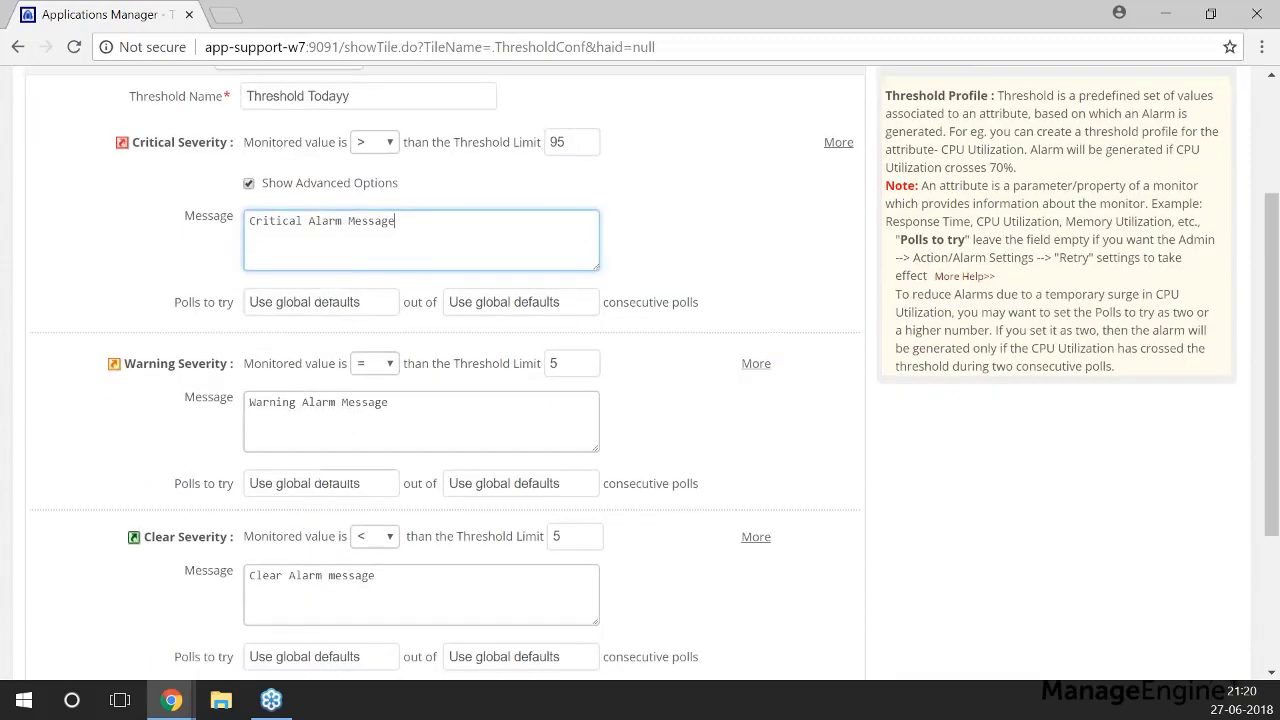
click(587, 372)
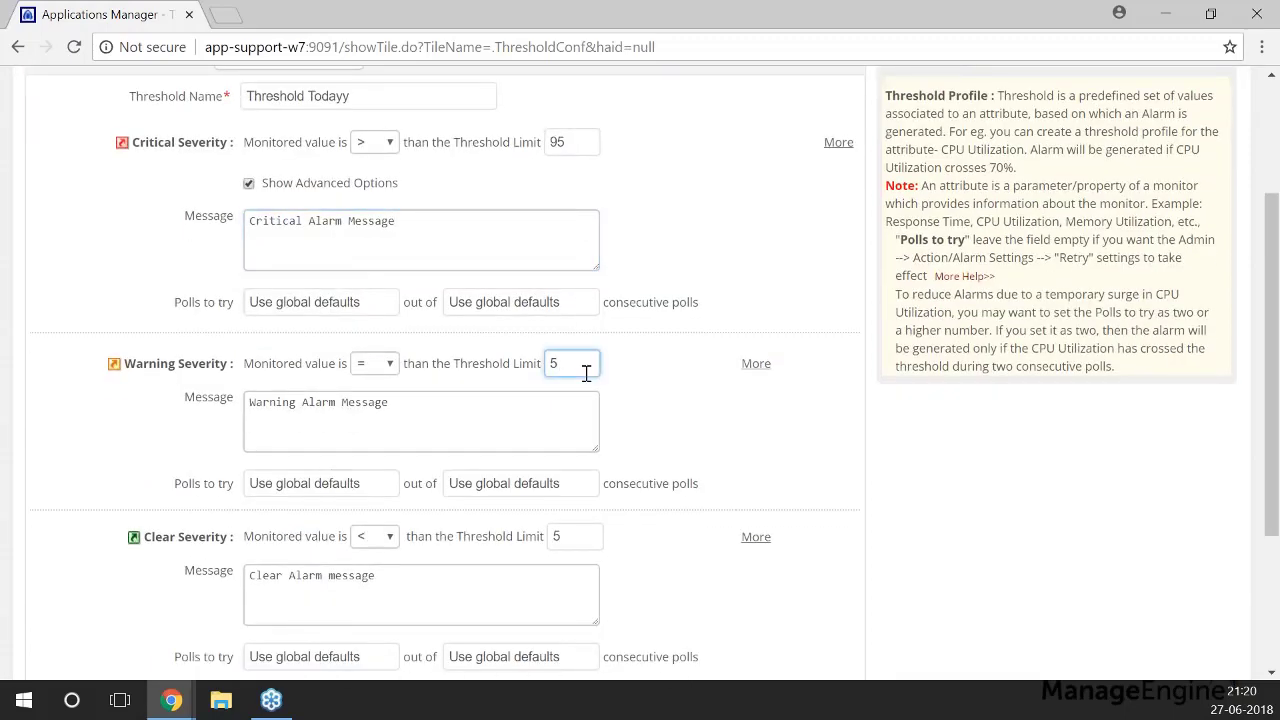
key(BackSpace)
text(85)
click(393, 366)
click(411, 440)
- Set the Clear limit to 80
scroll(411, 440, down, 1)
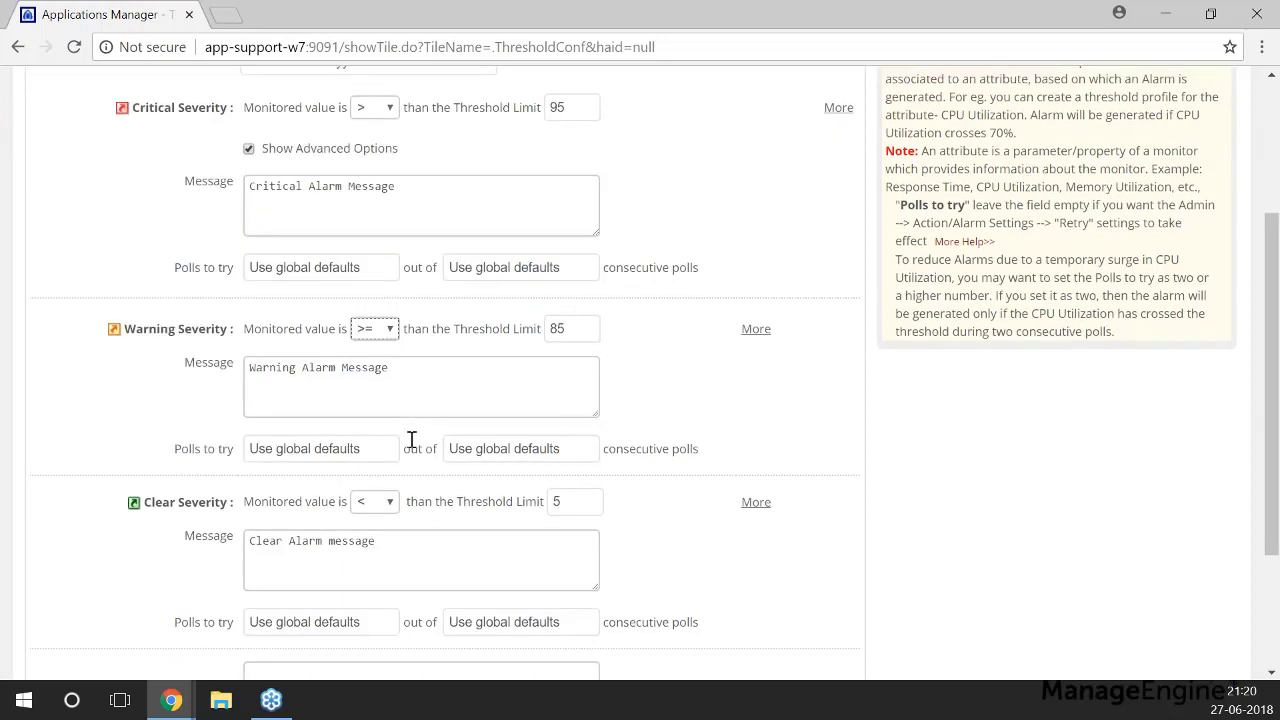
scroll(411, 440, down, 1)
double_click(581, 434)
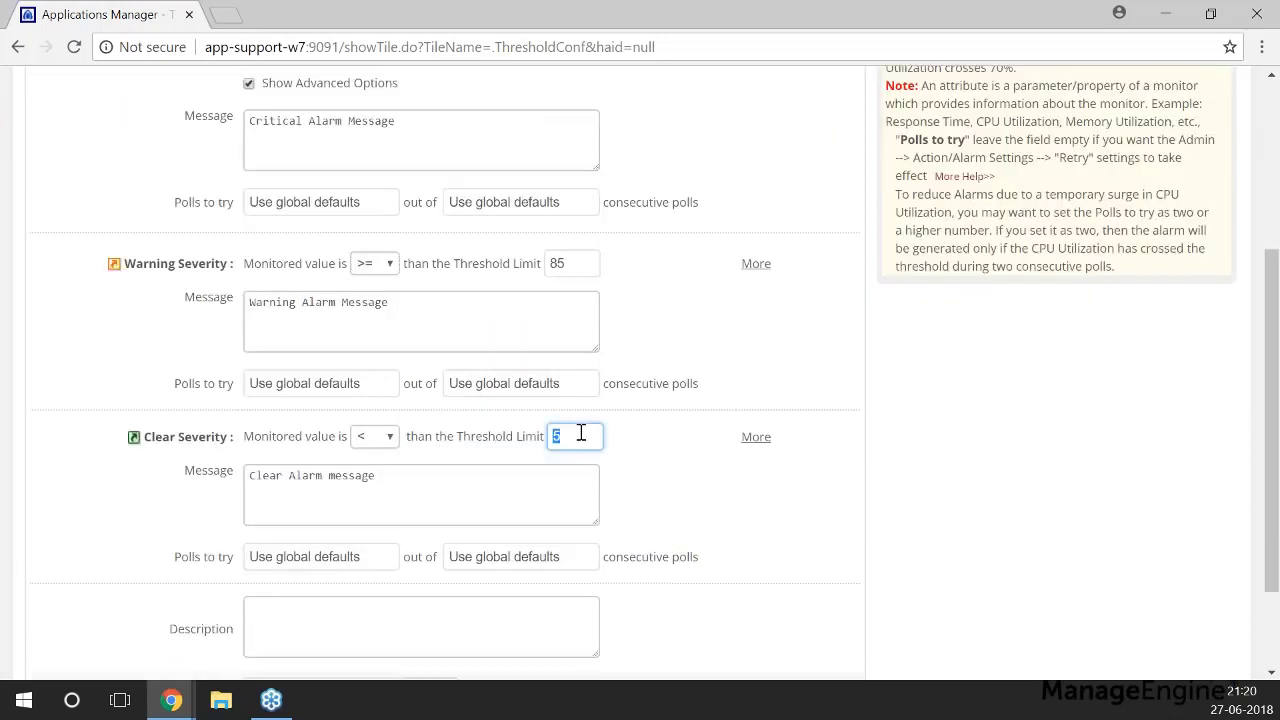
text(80)
triple_click(438, 480)
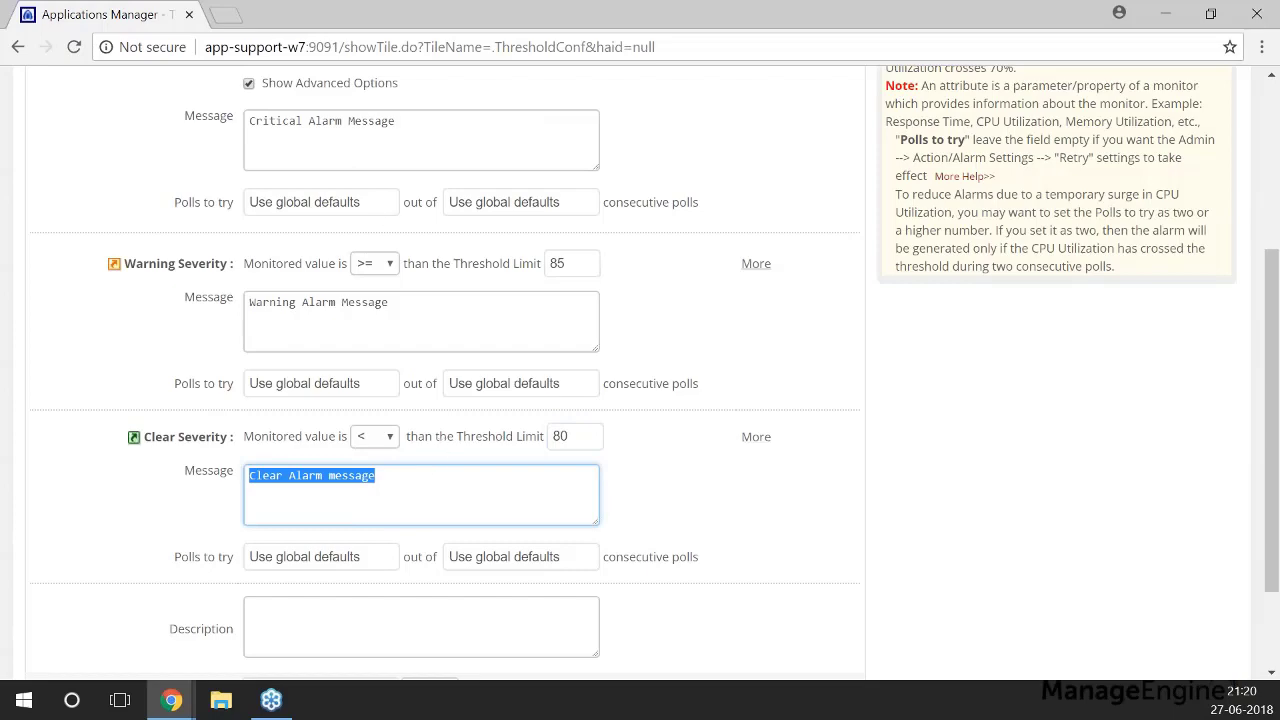
scroll(756, 437, down, 2)
scroll(756, 337, down, 1)
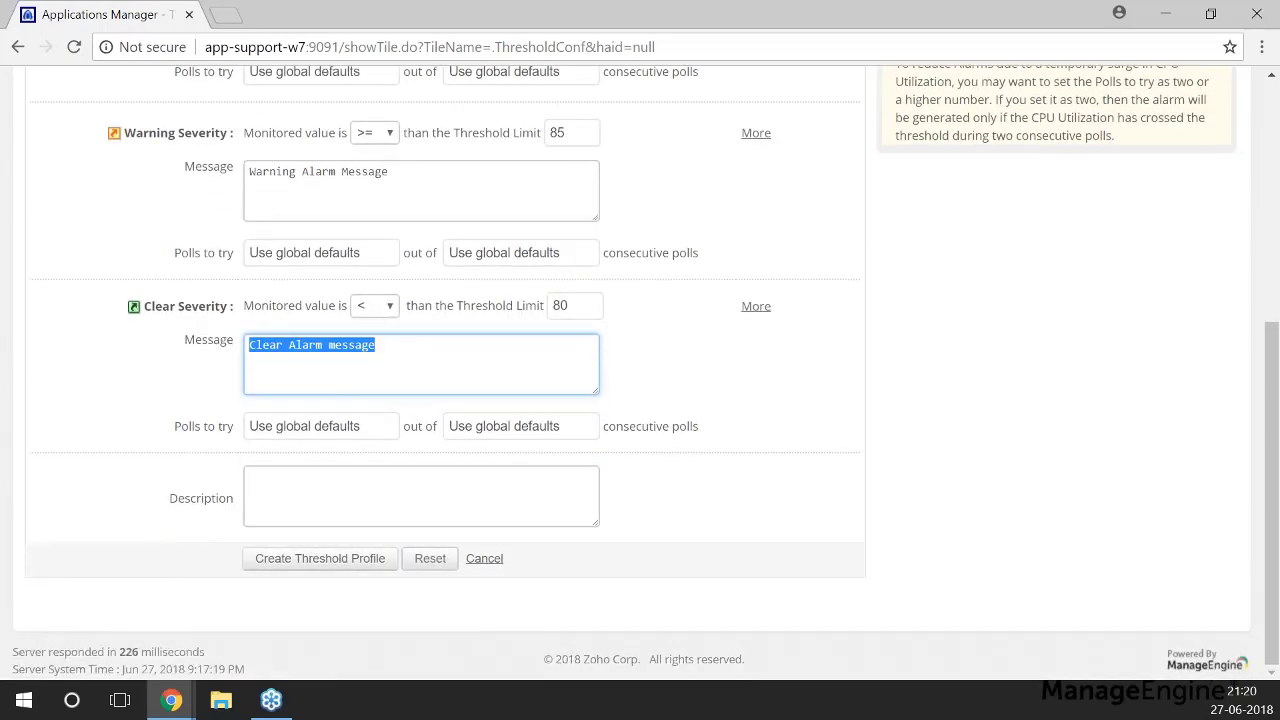
scroll(756, 337, up, 3)
scroll(348, 453, down, 1)
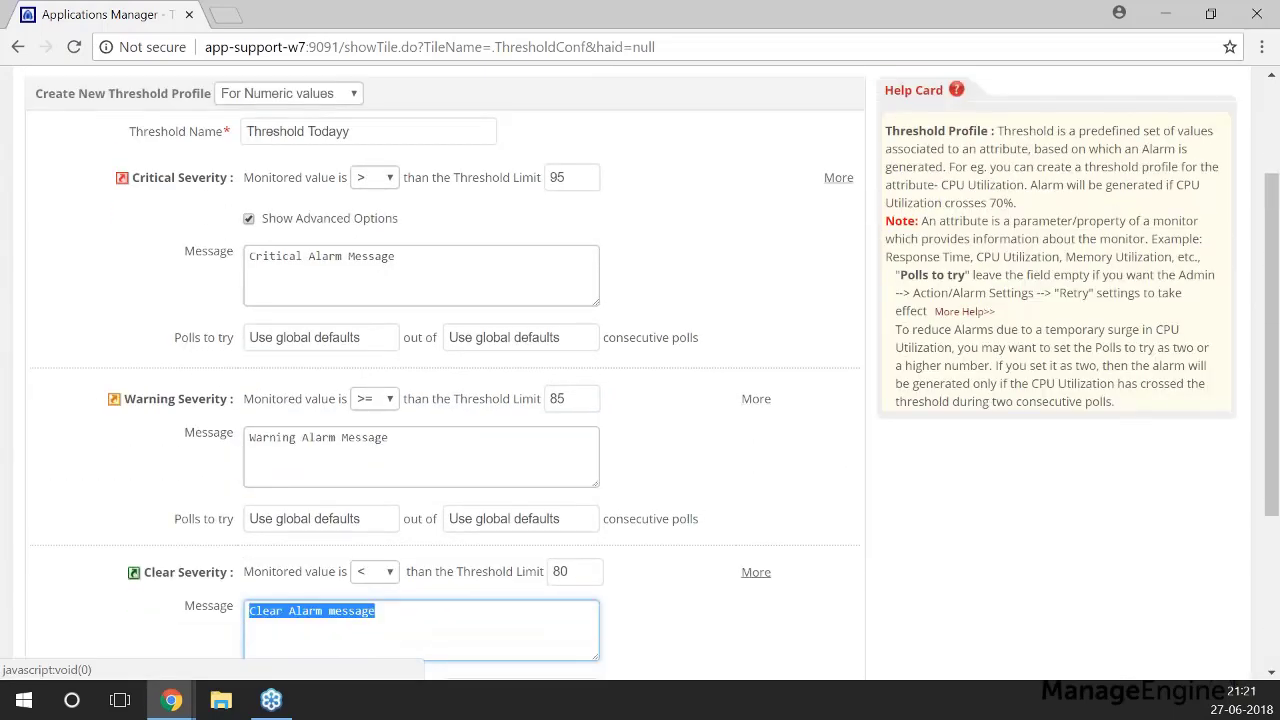
- Empty the Warning polls-to-try and consecutive polls fields
click(348, 453)
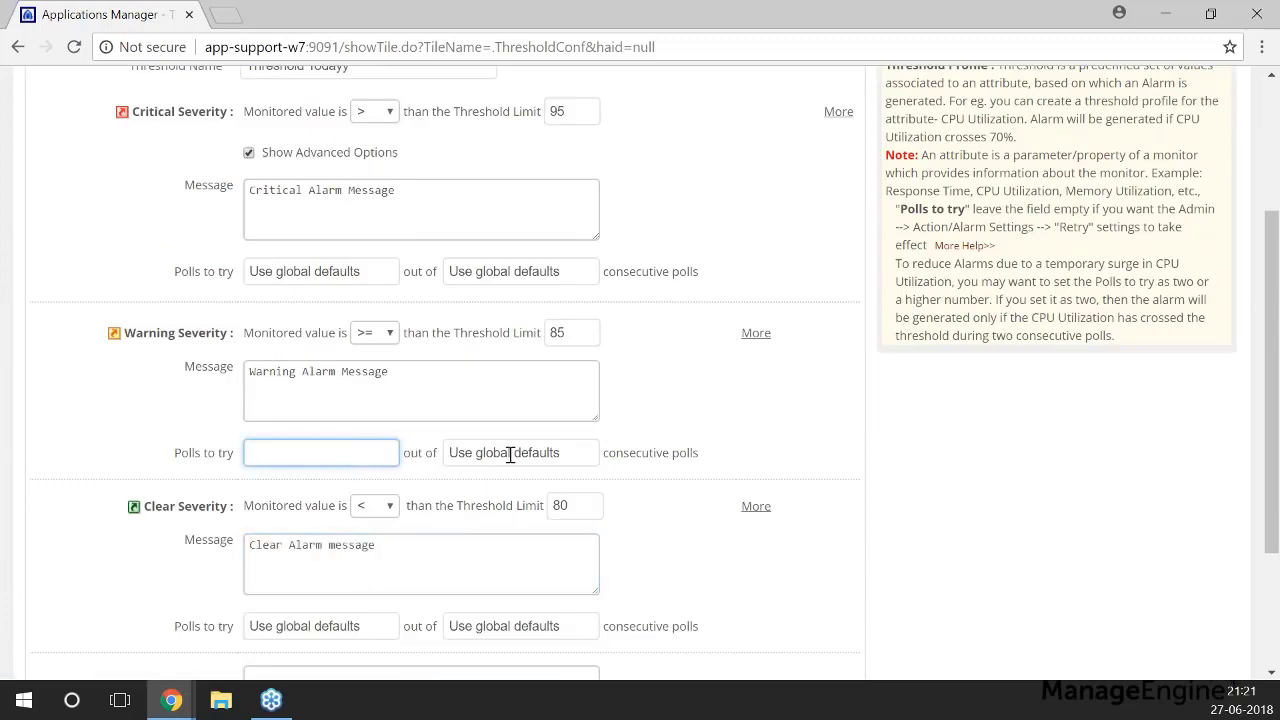
click(509, 452)
click(314, 450)
- Review the critical alarm message and create the Threshold Todayy profile
scroll(629, 471, up, 2)
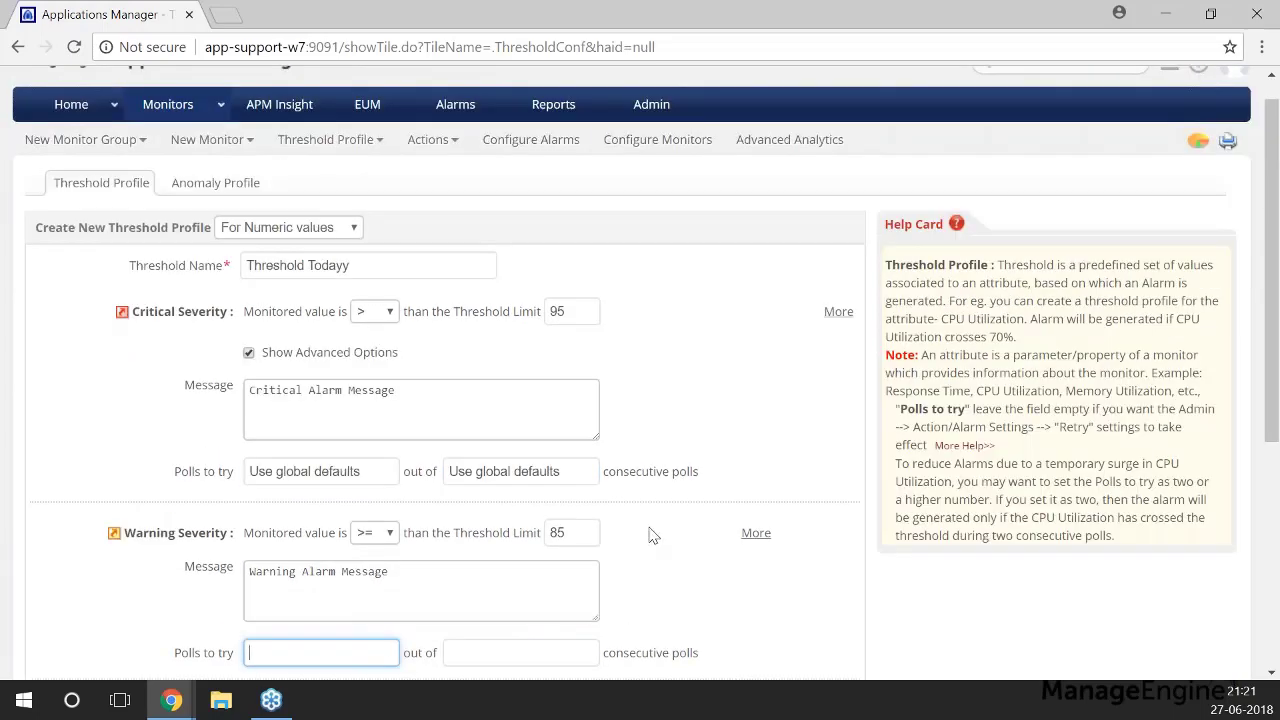
scroll(647, 464, up, 1)
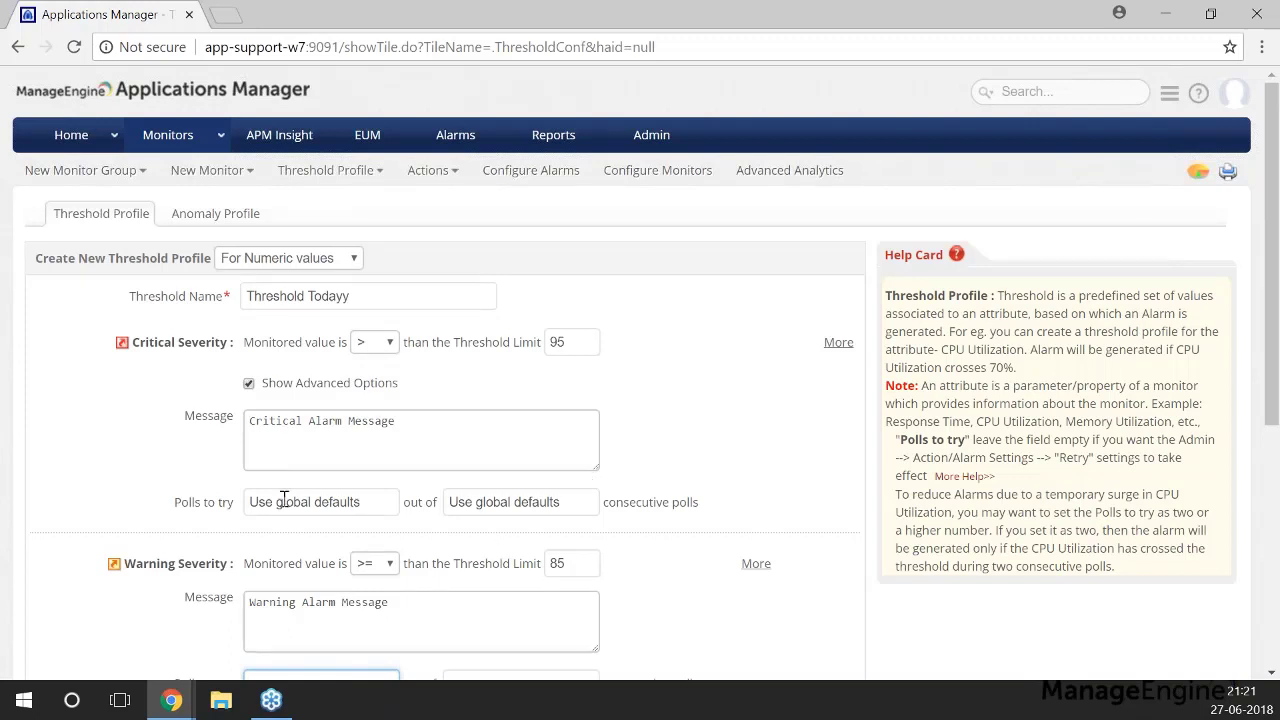
triple_click(409, 418)
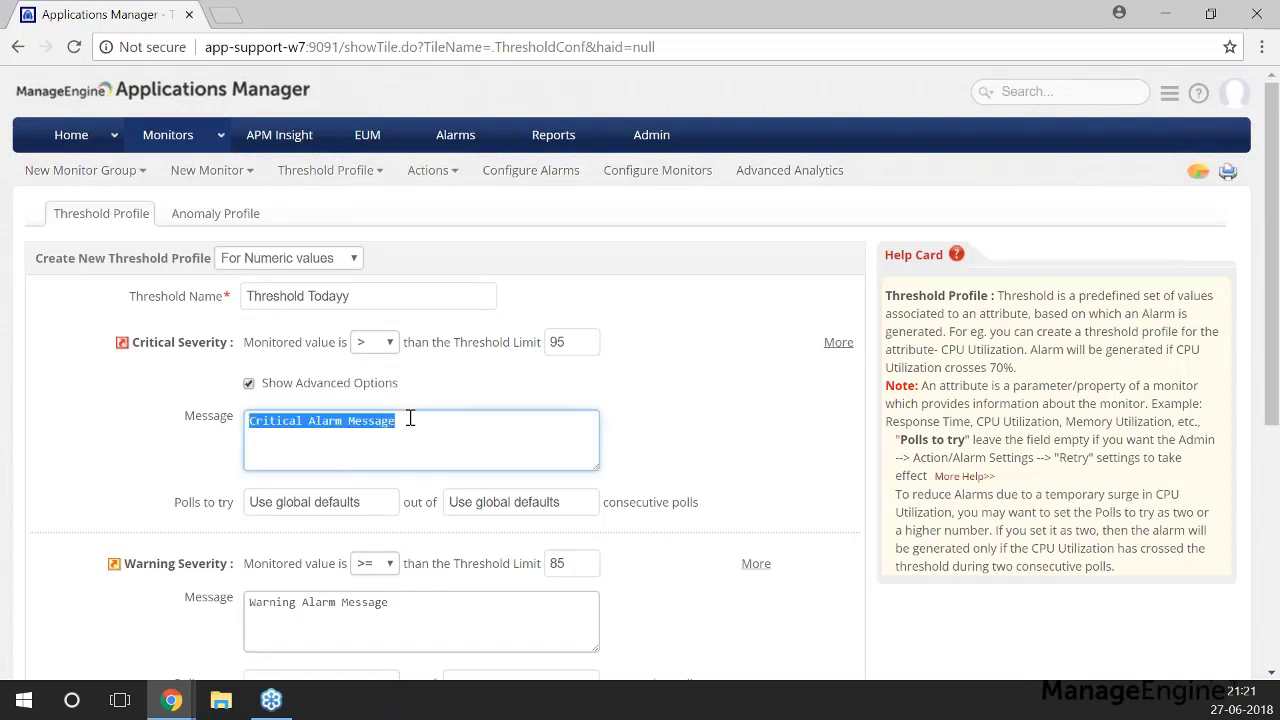
click(409, 418)
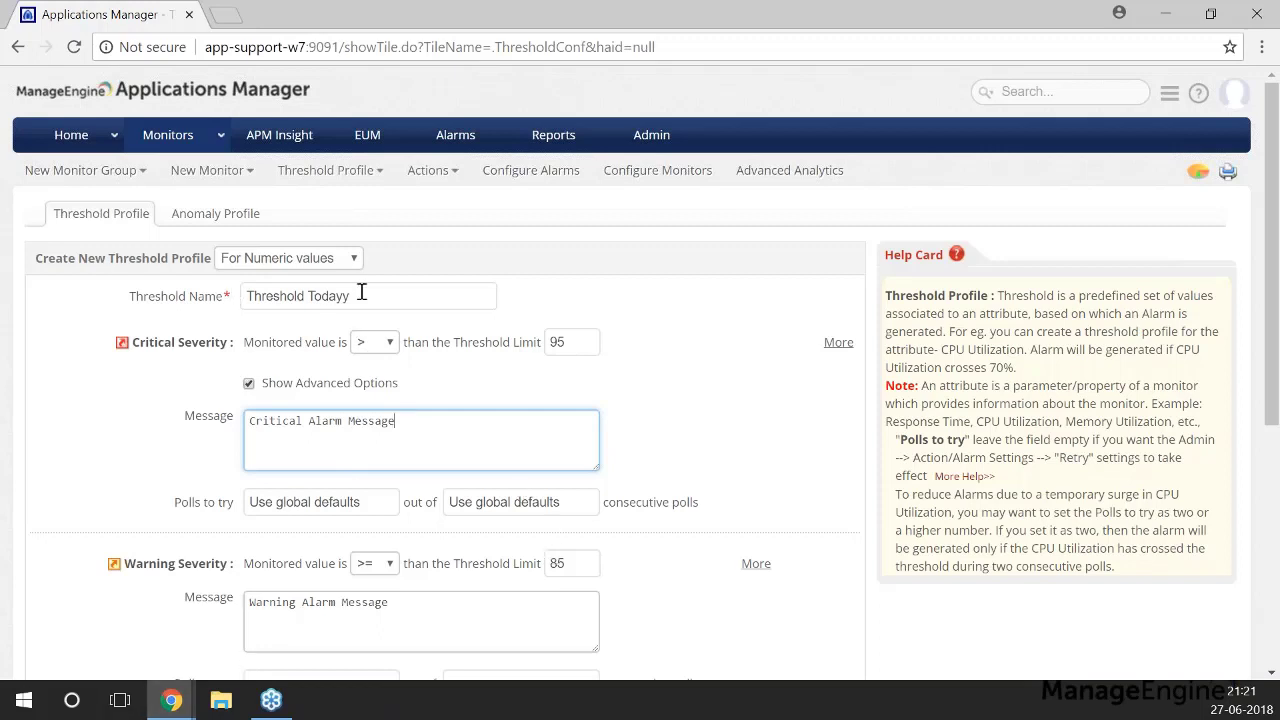
scroll(400, 295, down, 4)
scroll(380, 420, down, 1)
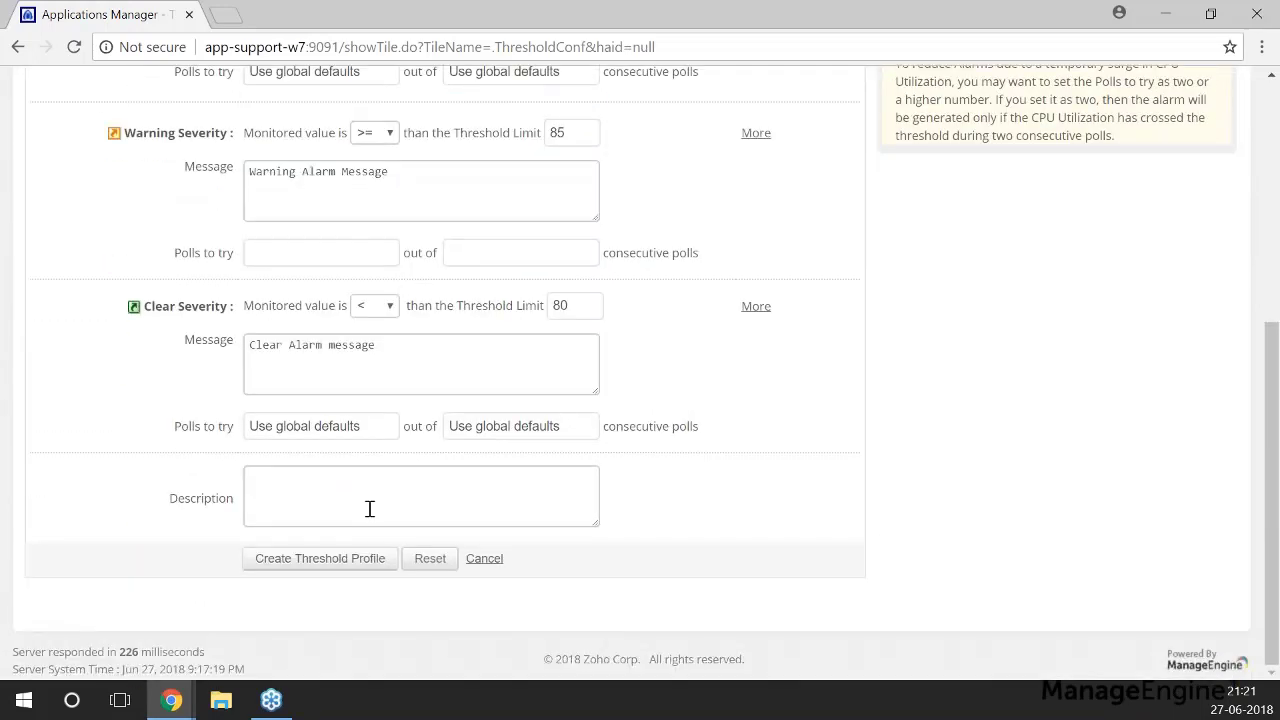
click(323, 557)
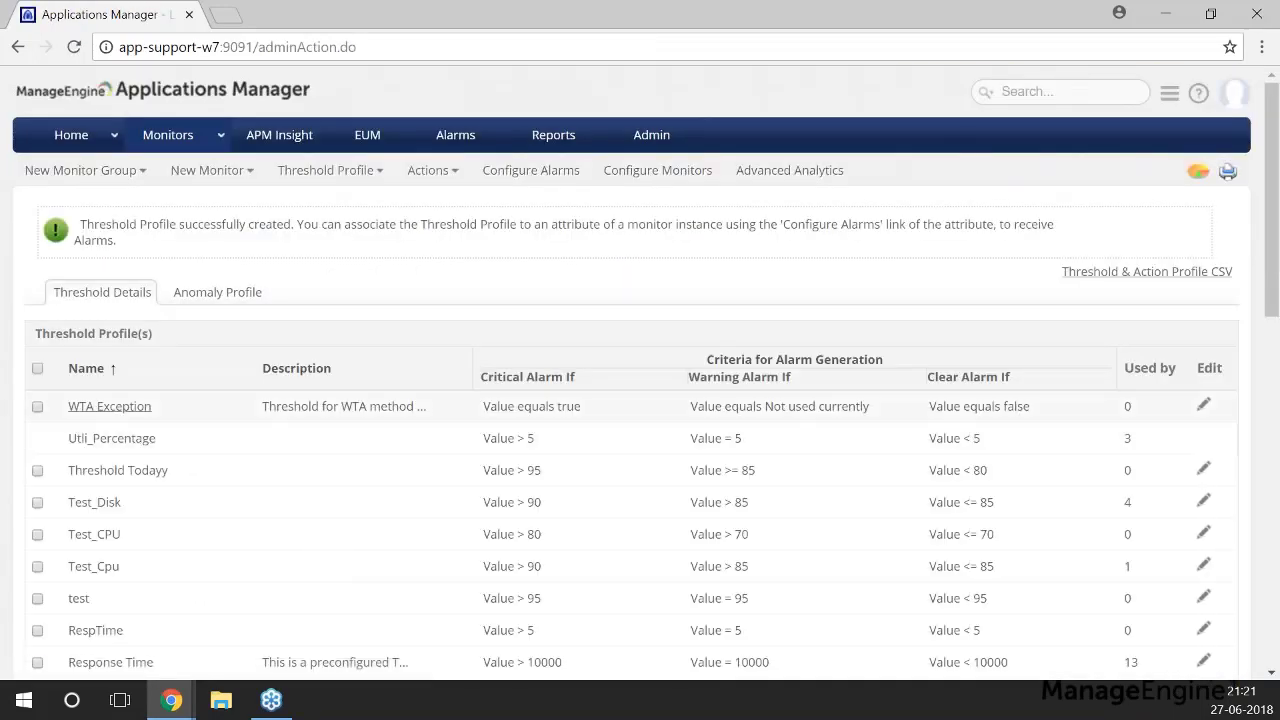
- Reopen Threshold Todayy from the profile list and save it with Update Profile
drag(80, 228, 303, 228)
click(320, 310)
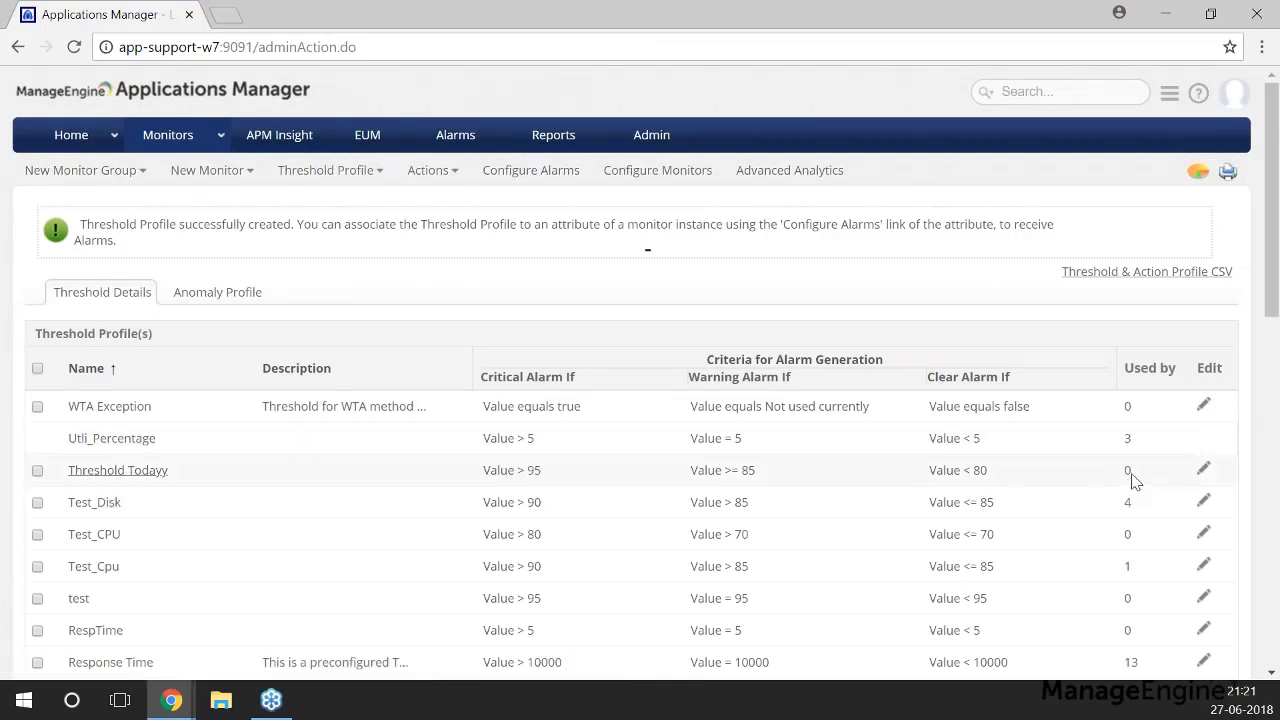
click(118, 470)
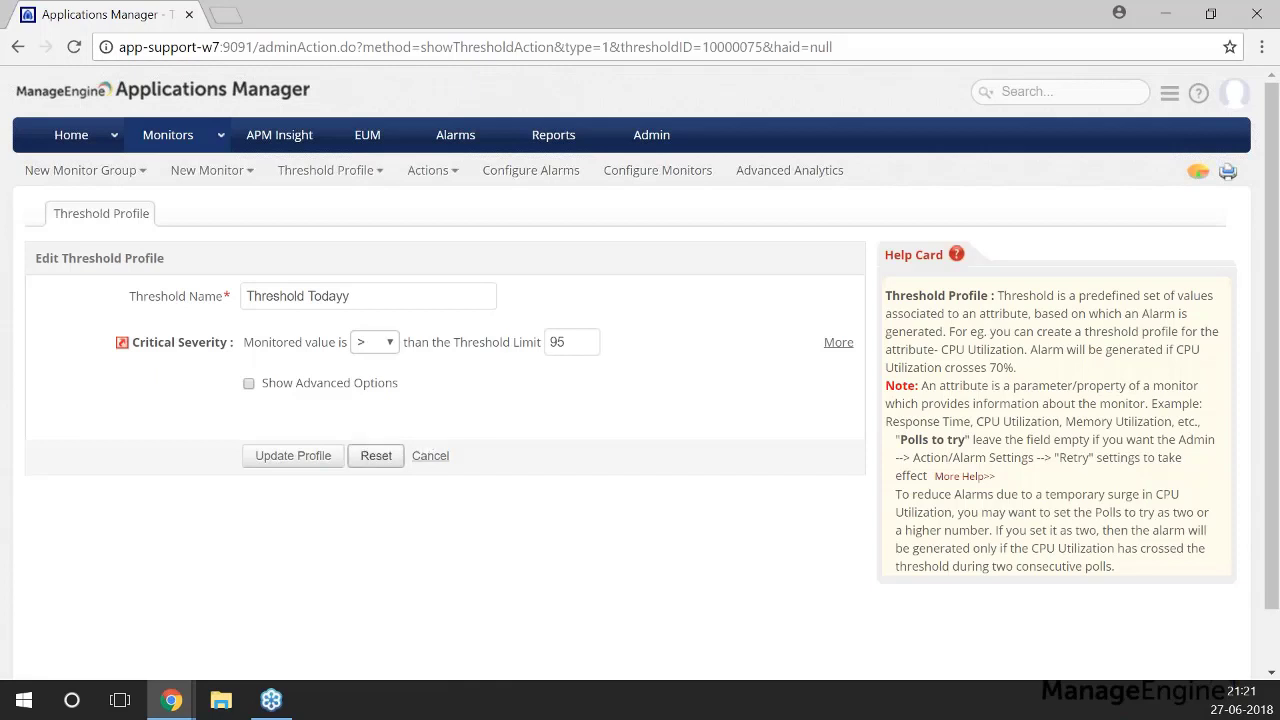
click(318, 457)
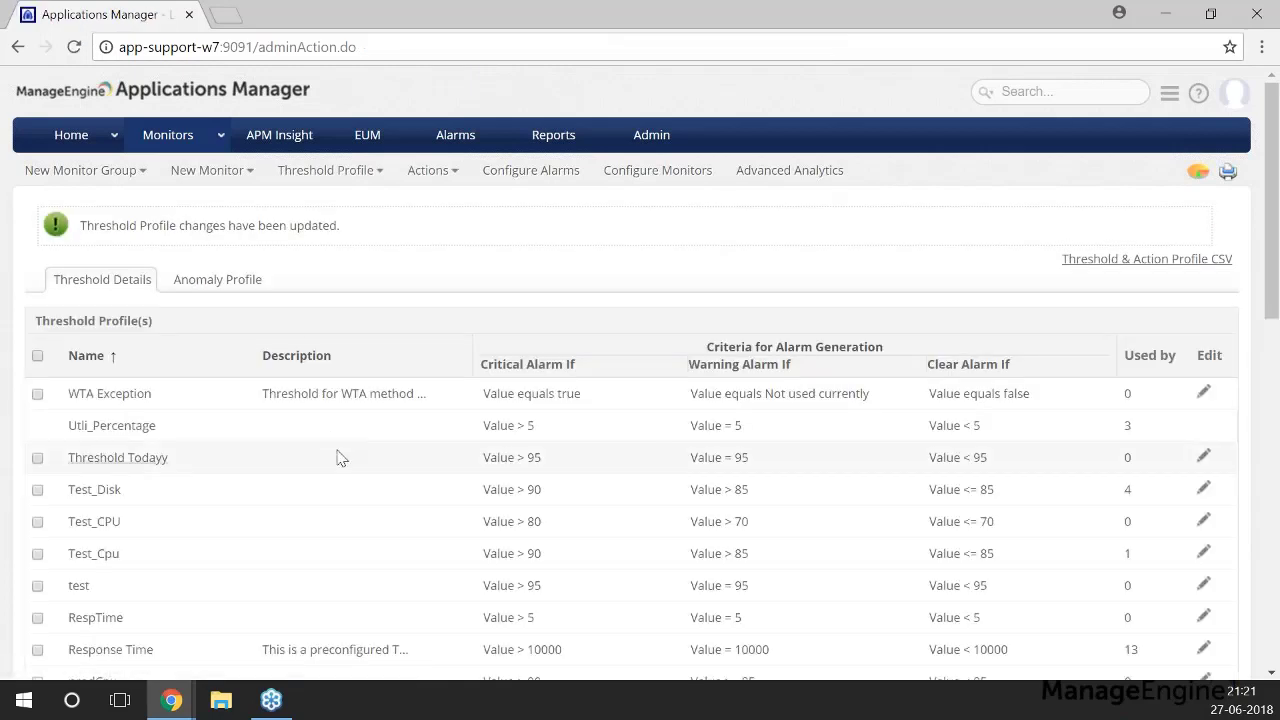
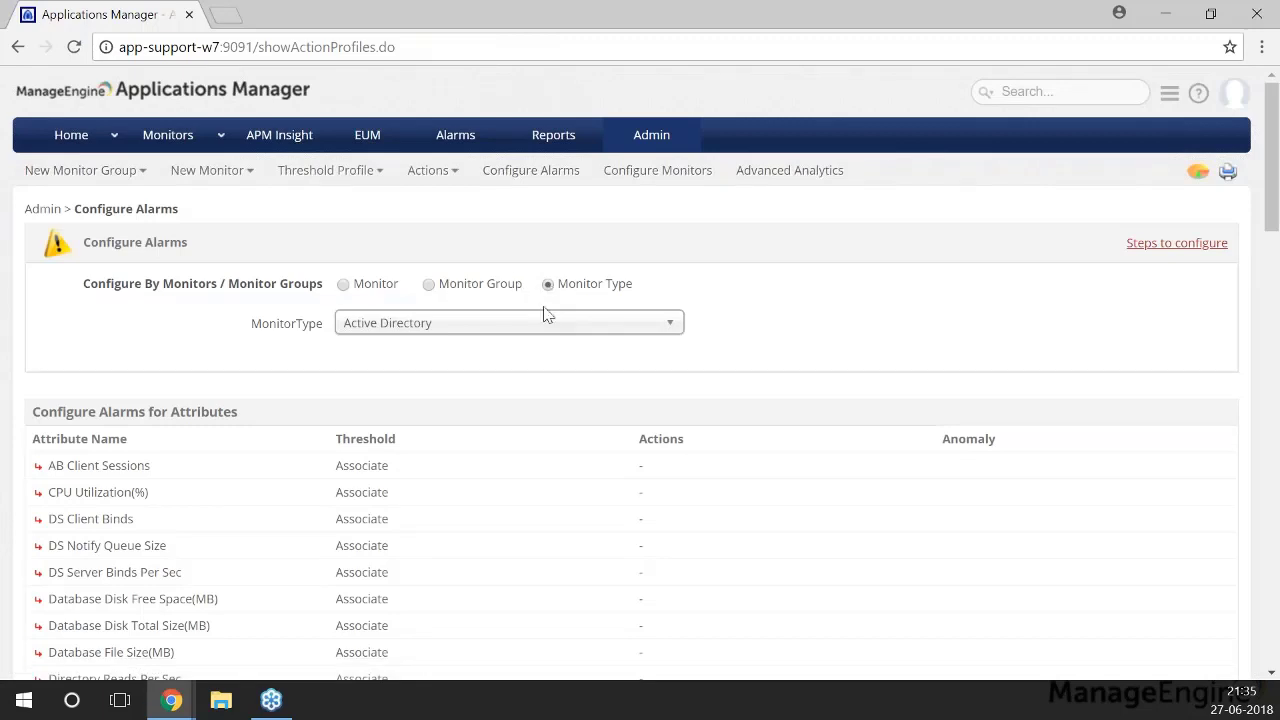
- Switch the alarm table's monitor type to HTTP(s) URLs by searching 'ht'
click(553, 326)
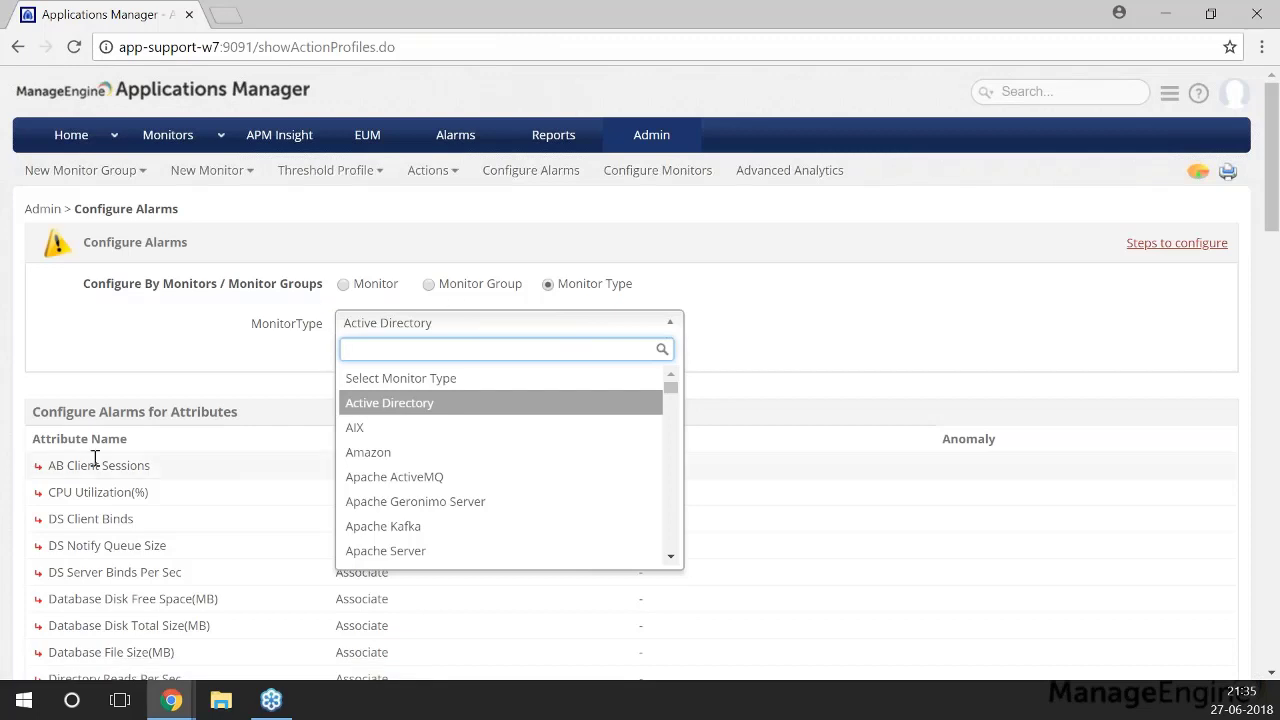
text(ht)
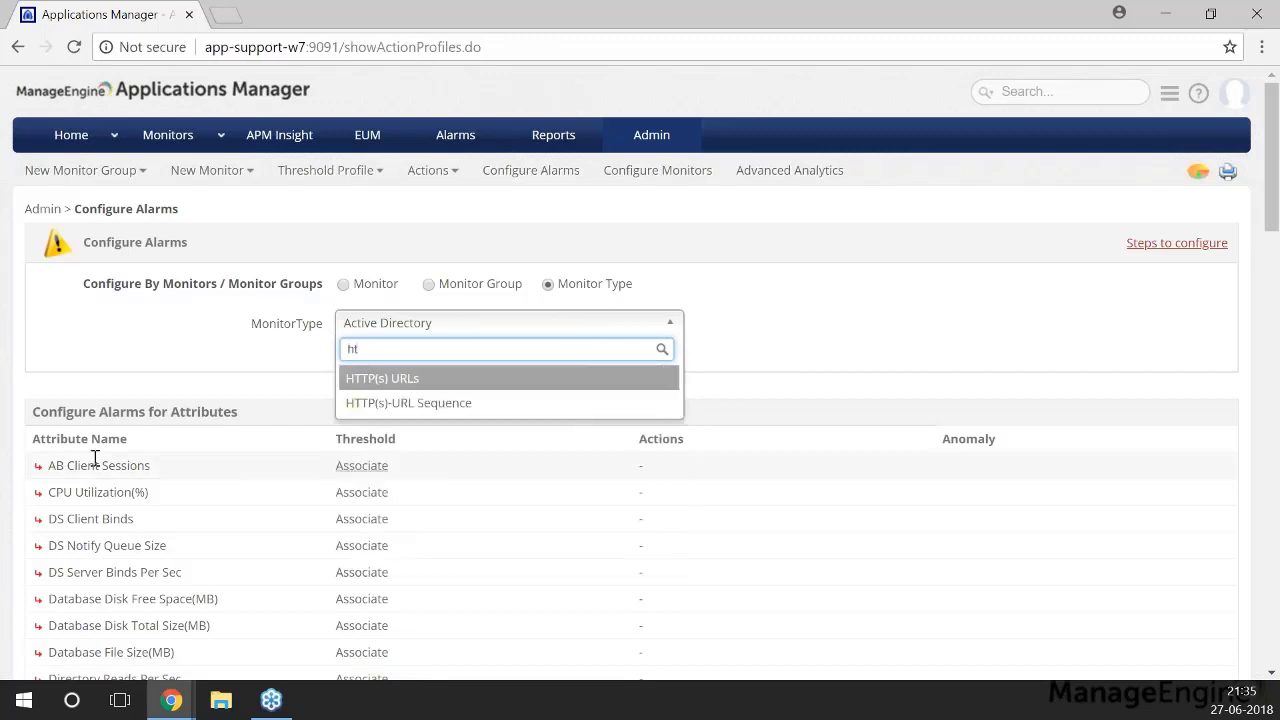
key(Return)
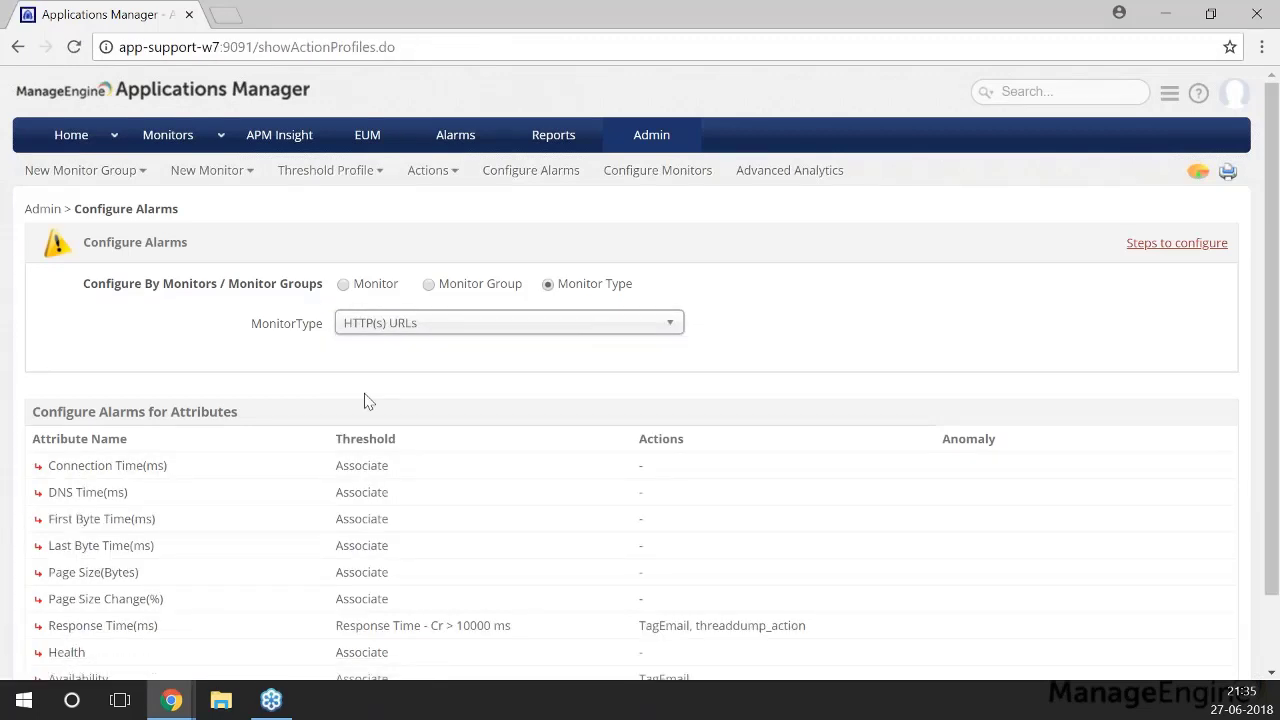
scroll(262, 396, down, 1)
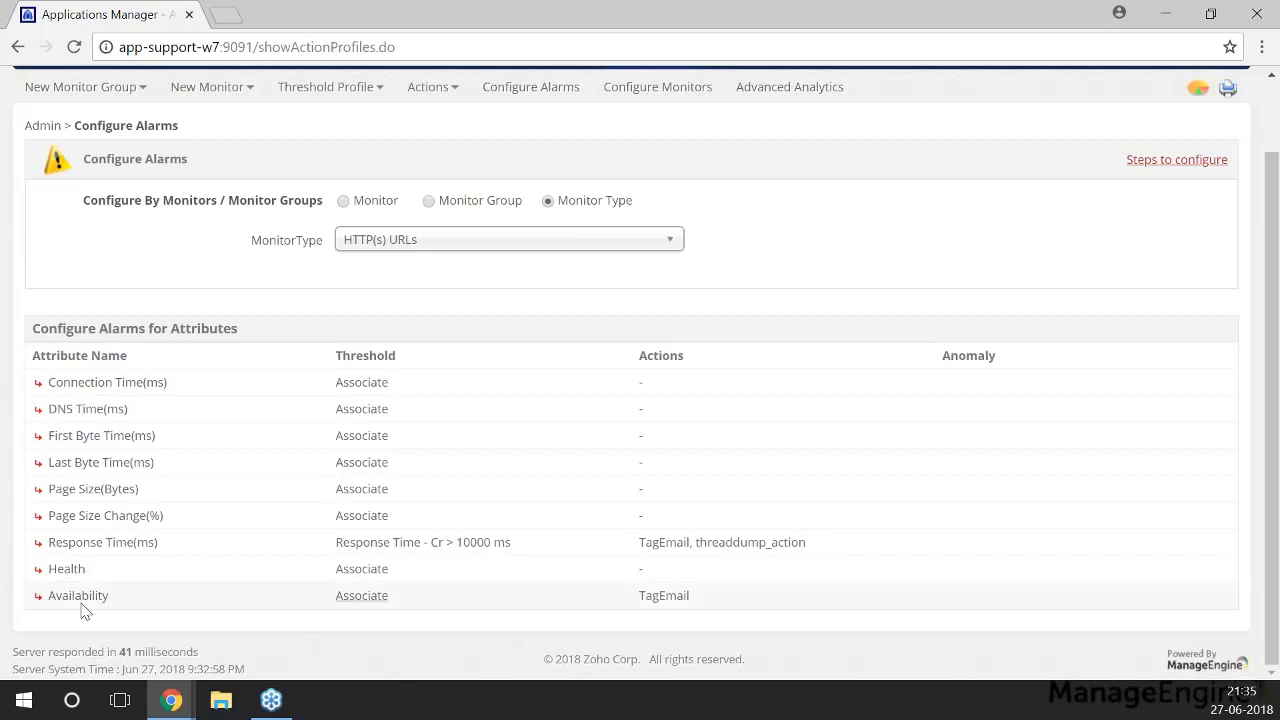
scroll(250, 500, up, 1)
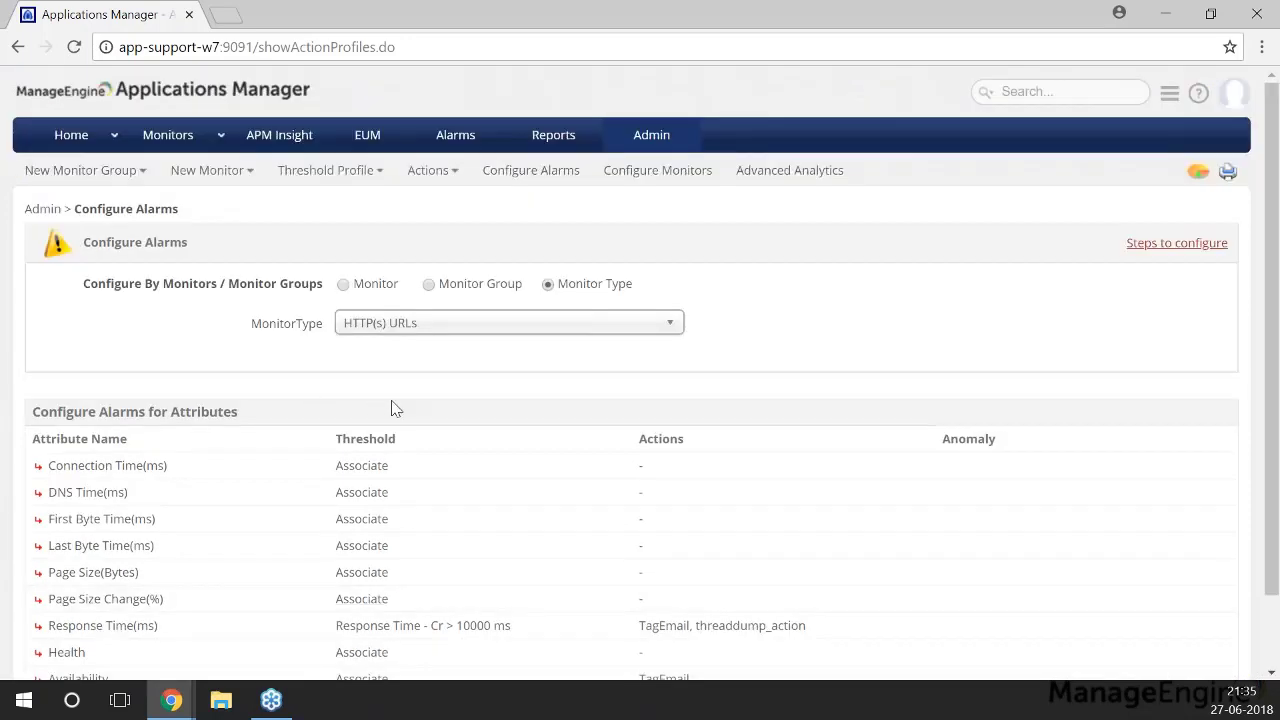
scroll(433, 528, down, 1)
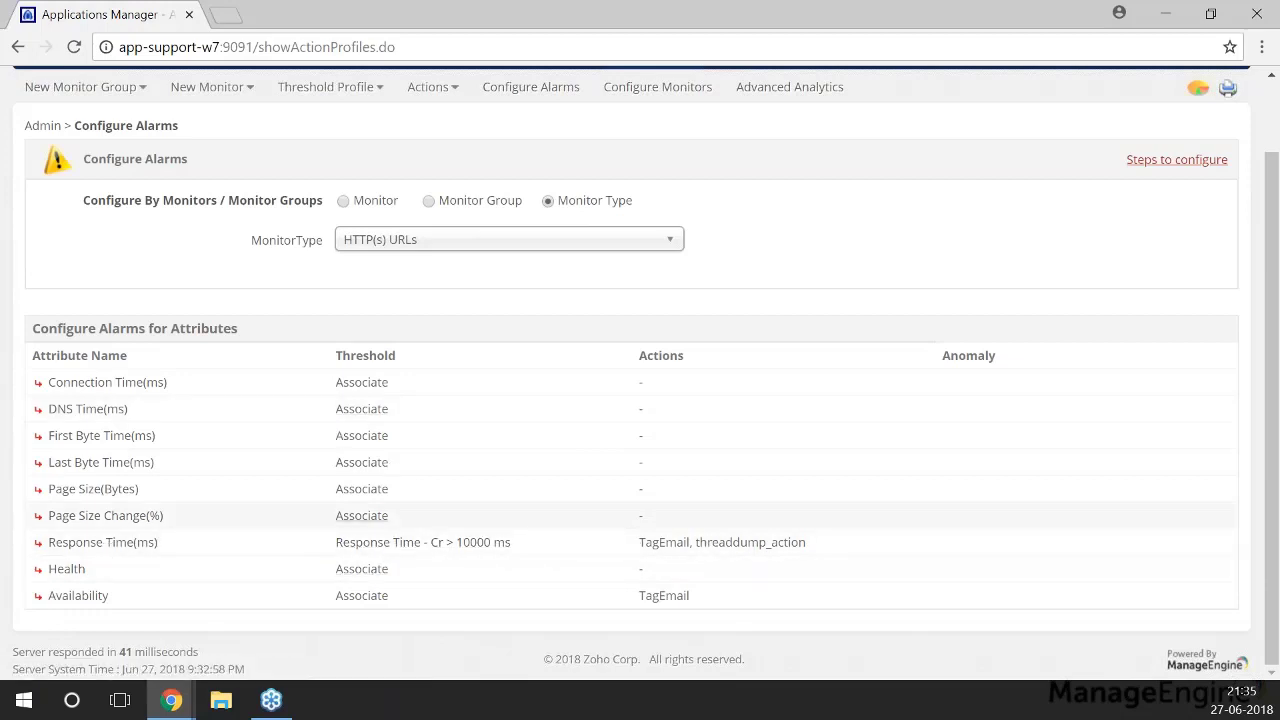
- Enable attribute-level actions for Connection Time and associate Email Today with Critical
click(362, 383)
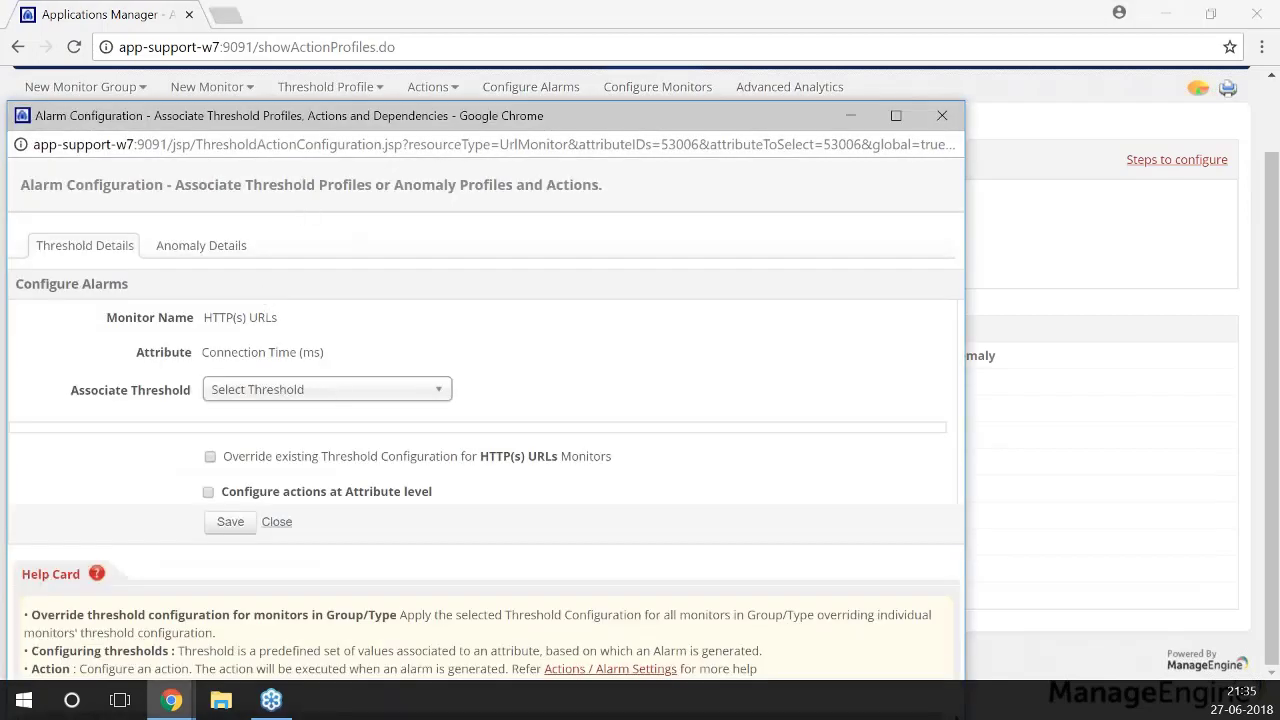
click(208, 491)
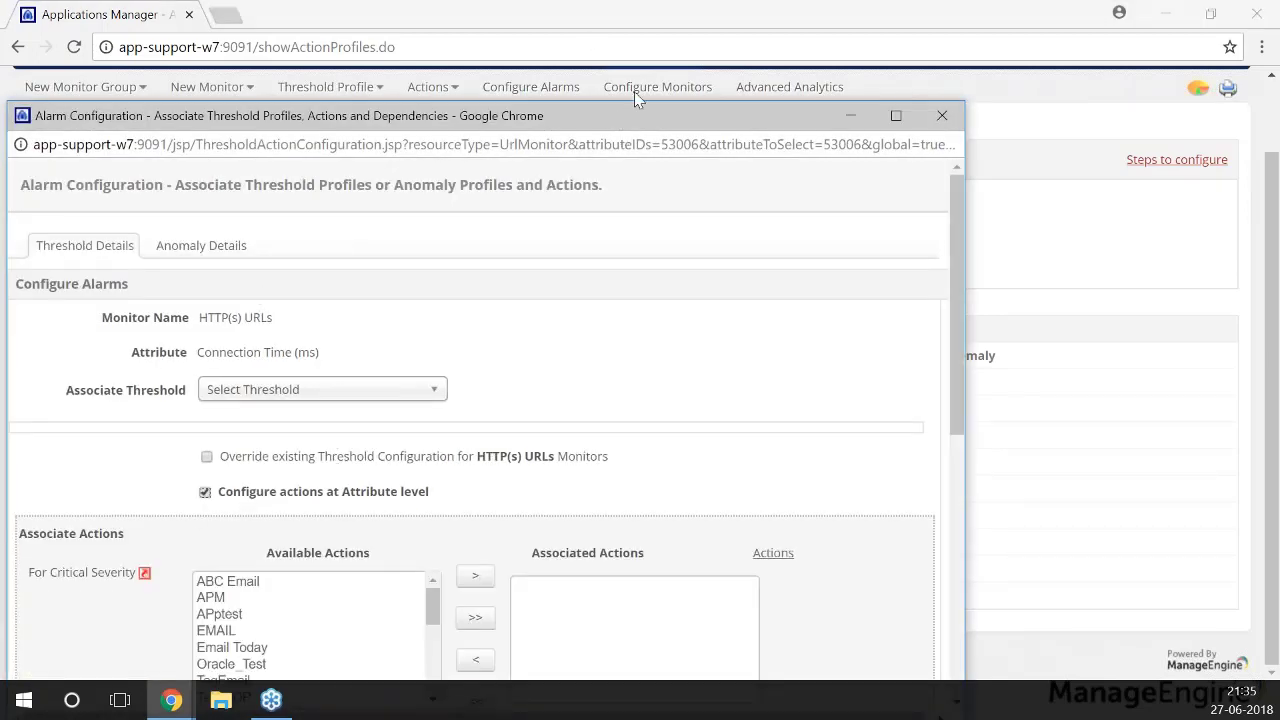
drag(634, 91, 754, 54)
scroll(402, 480, down, 1)
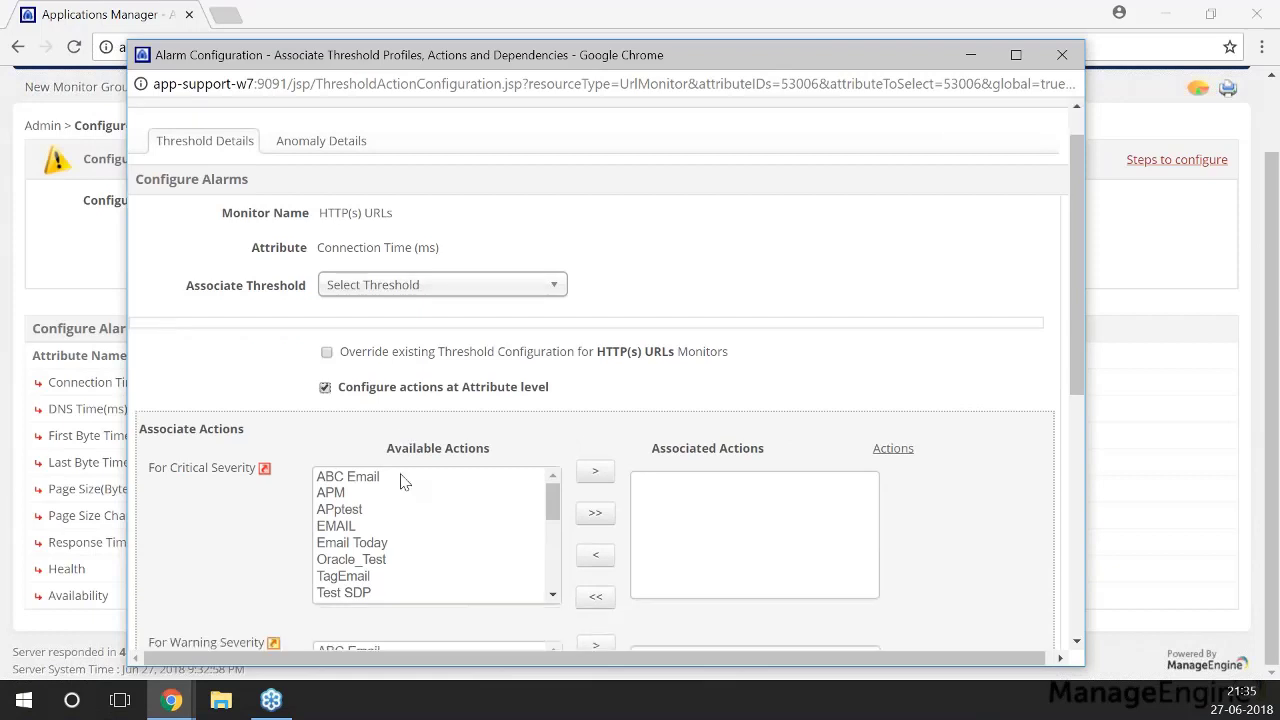
scroll(402, 480, down, 3)
click(336, 395)
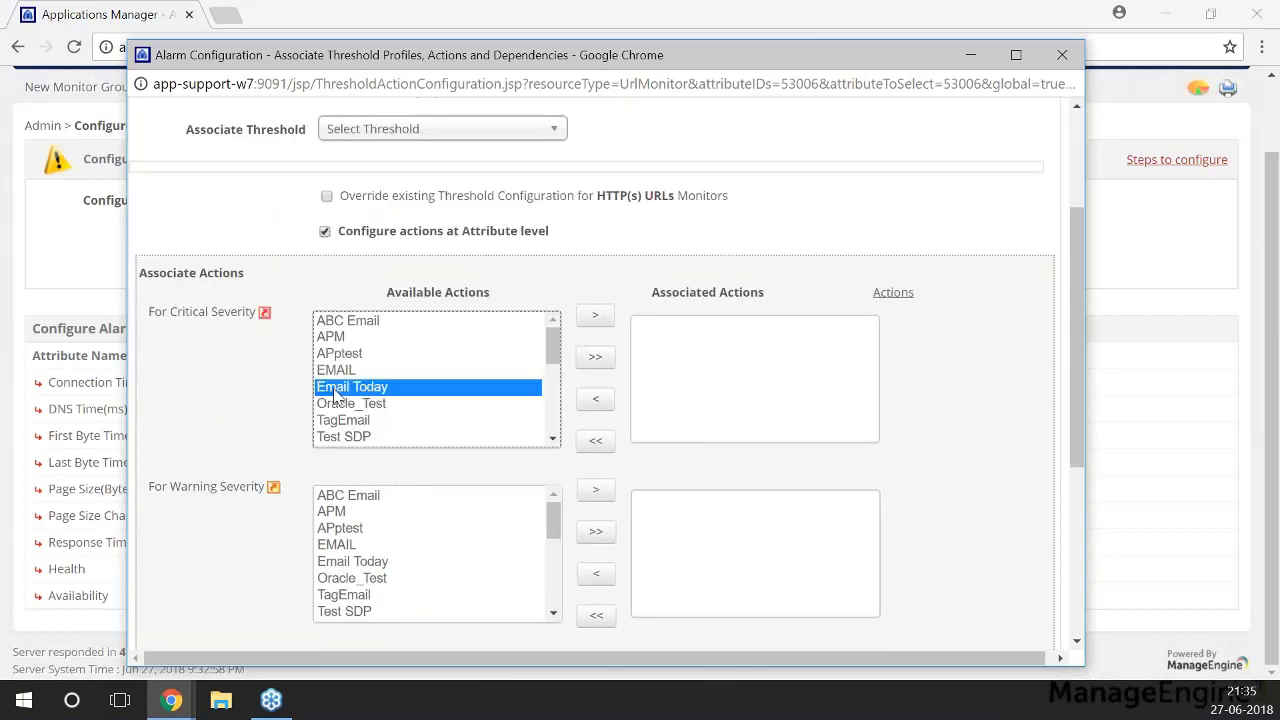
click(599, 316)
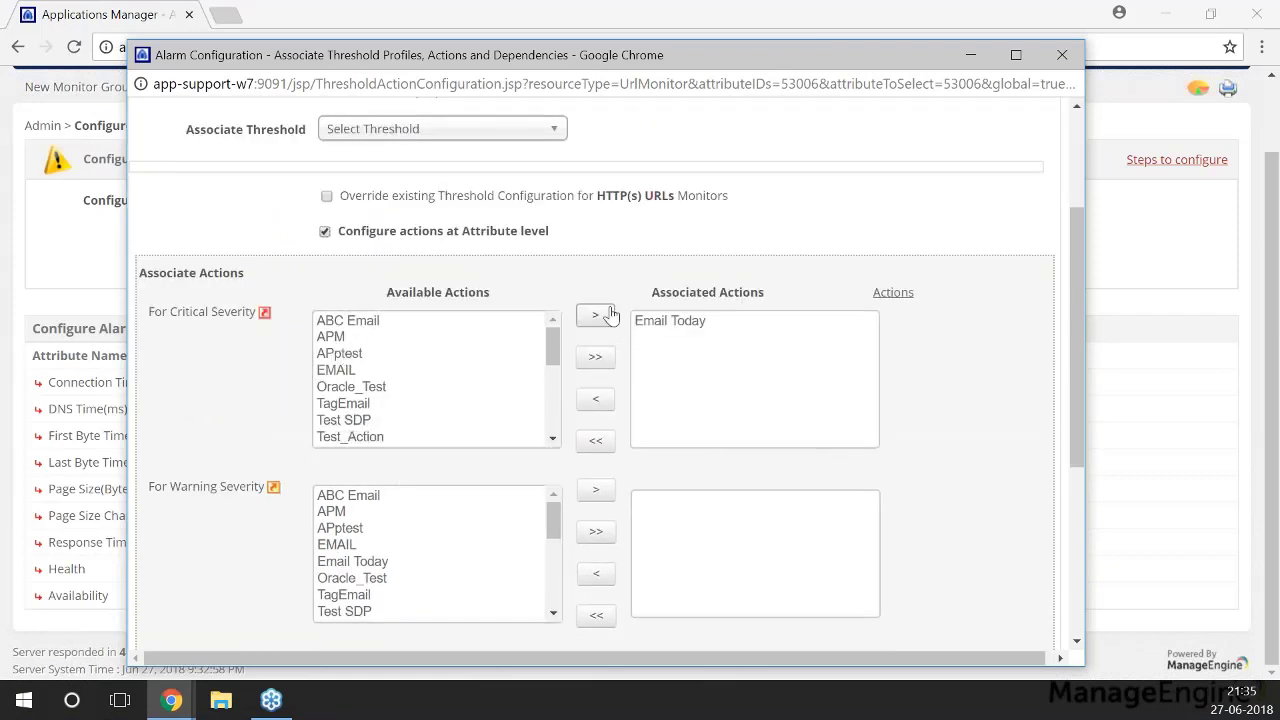
- Associate ABC Email with the Warning severity for Connection Time
scroll(423, 403, down, 5)
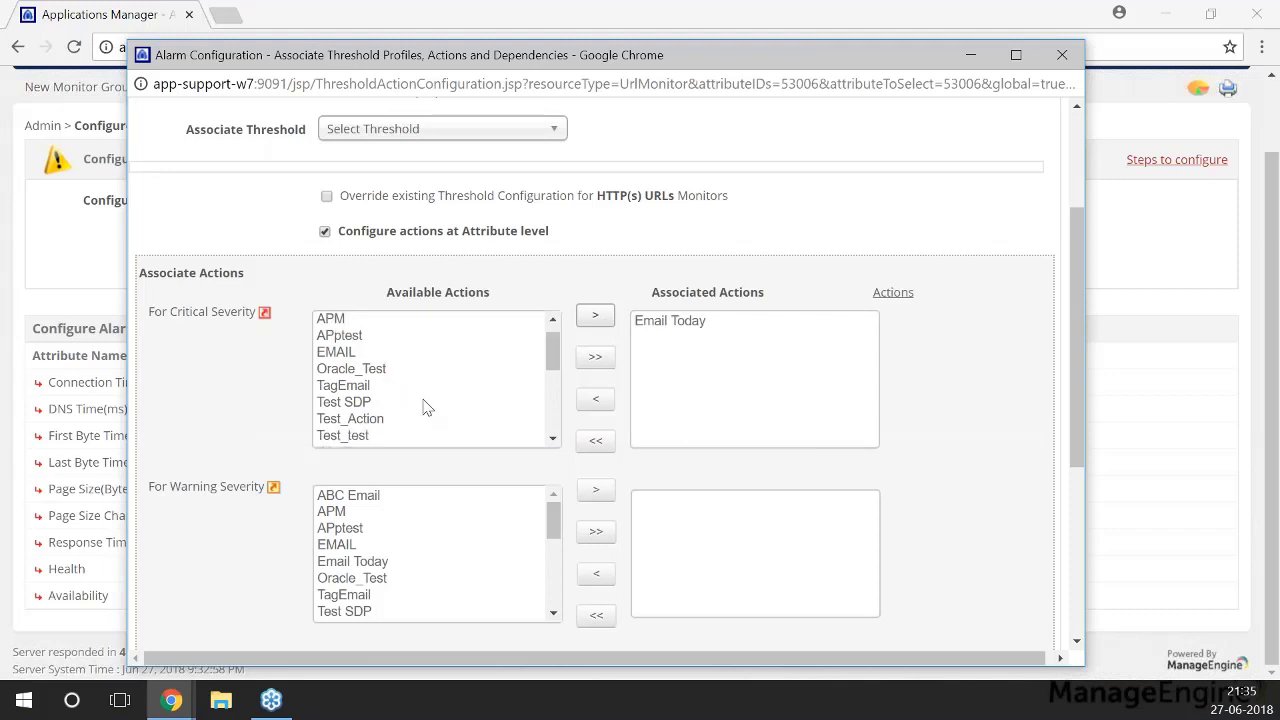
scroll(408, 538, down, 5)
scroll(408, 538, down, 1)
scroll(408, 538, up, 6)
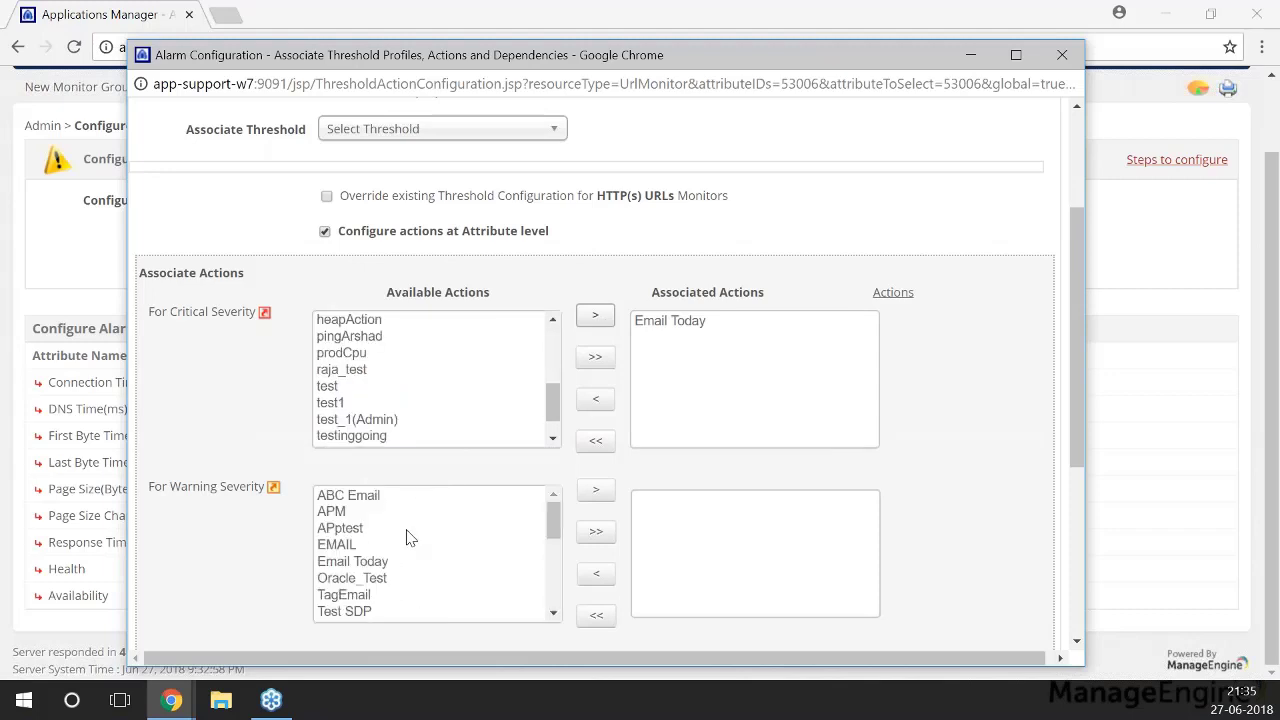
click(357, 543)
click(360, 562)
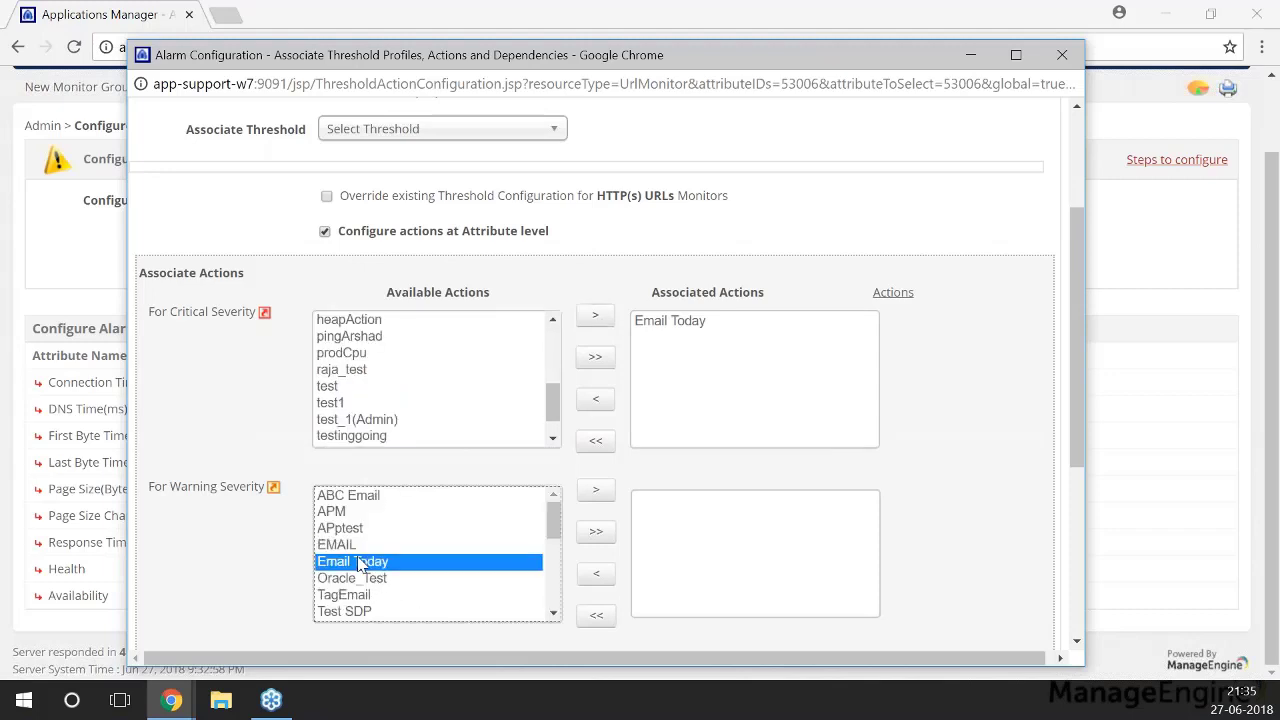
click(384, 497)
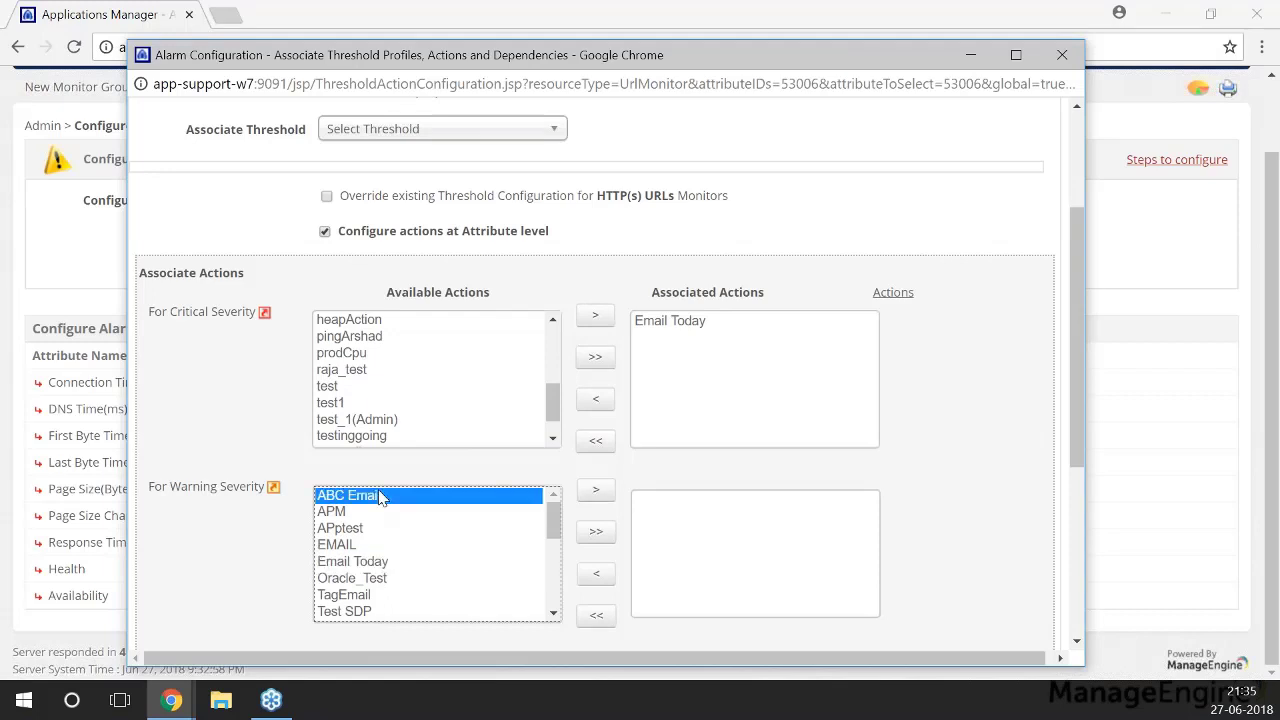
click(595, 489)
scroll(474, 494, down, 5)
scroll(914, 417, down, 4)
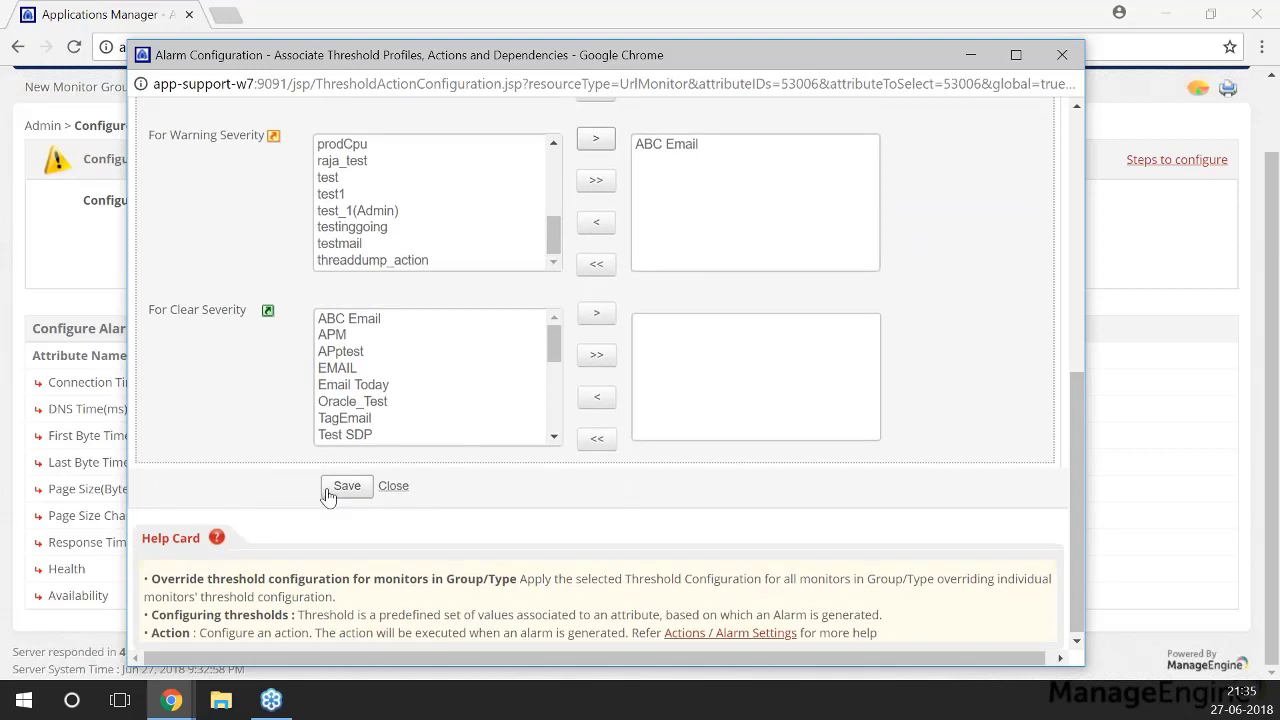
- Save the Connection Time alarm actions and close the configuration window
click(330, 487)
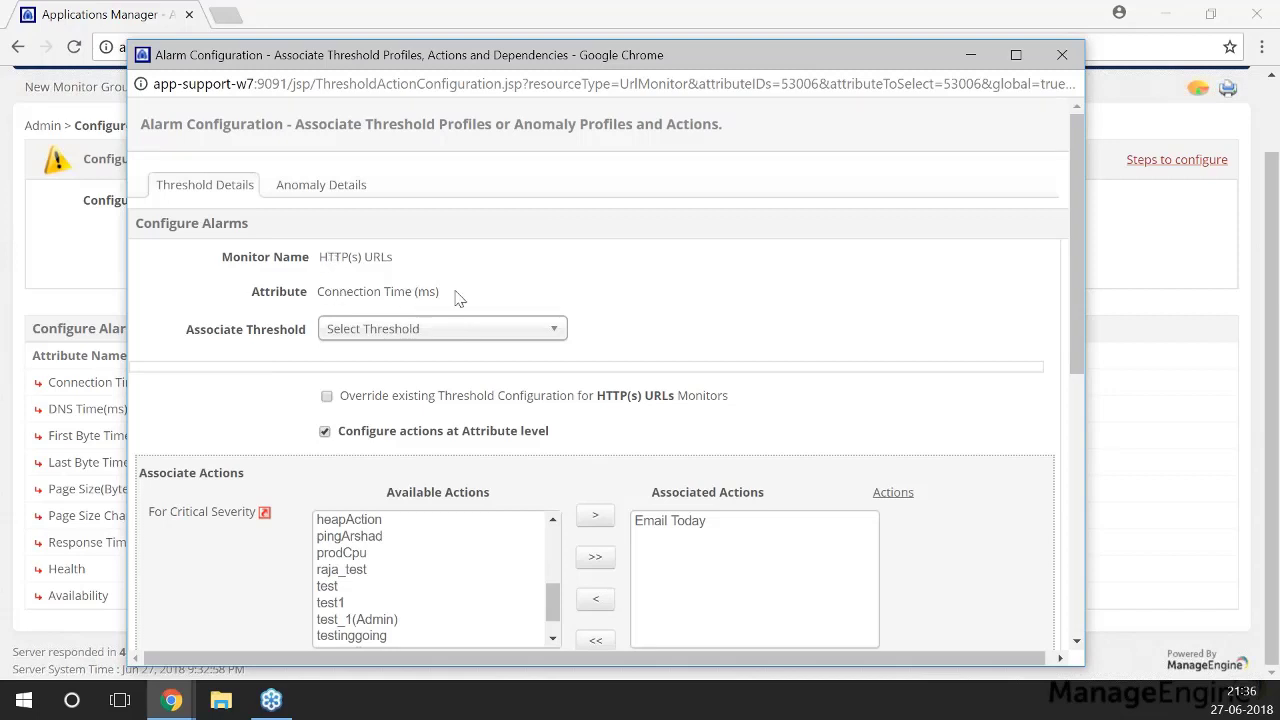
scroll(286, 457, down, 5)
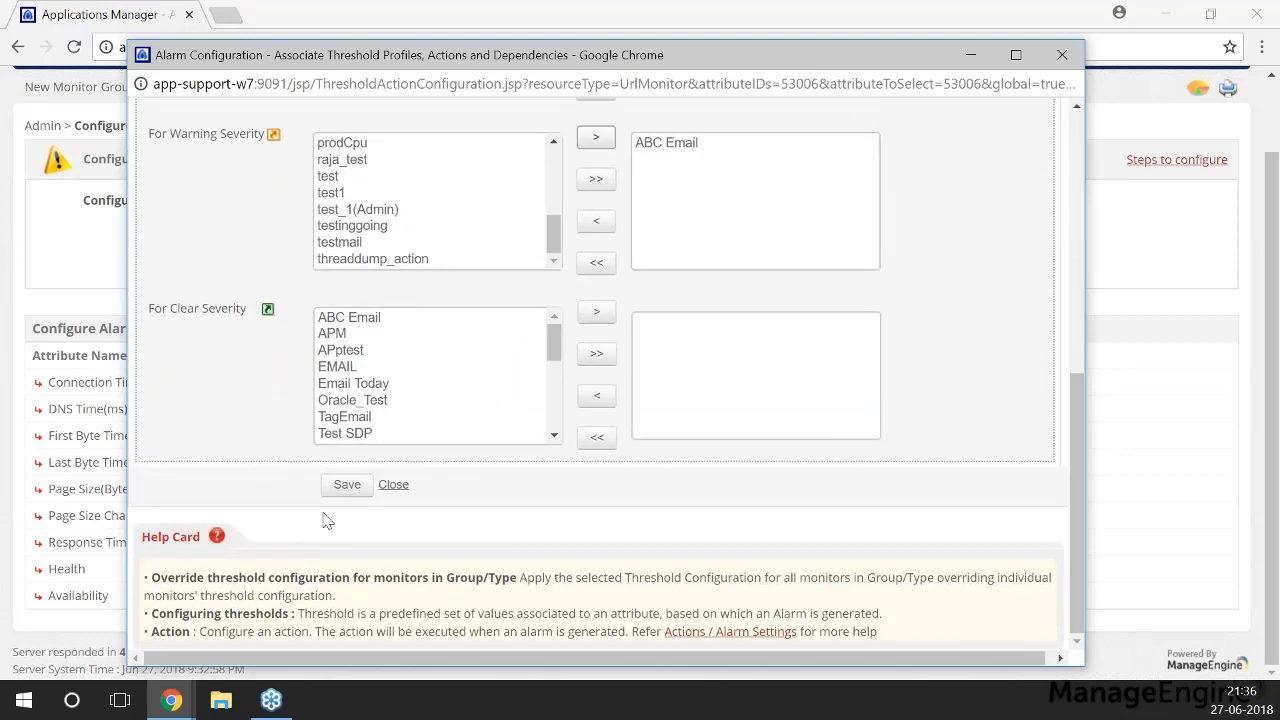
scroll(333, 497, up, 5)
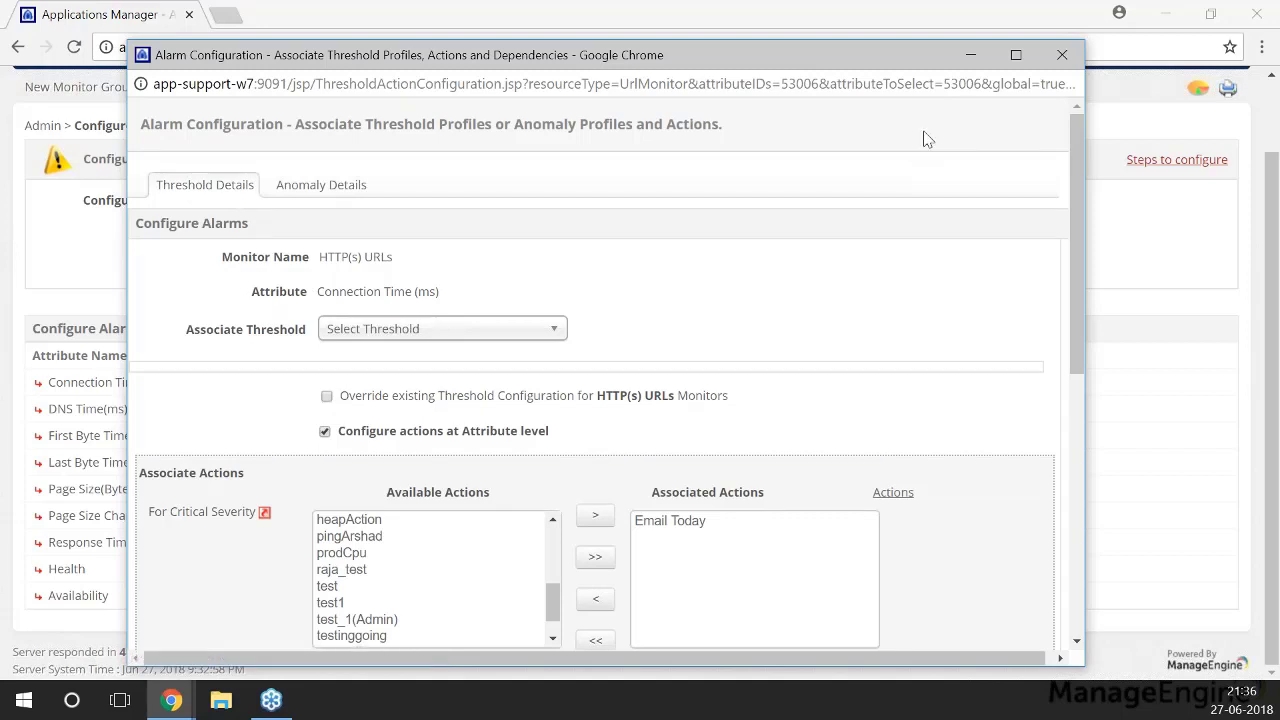
click(1047, 64)
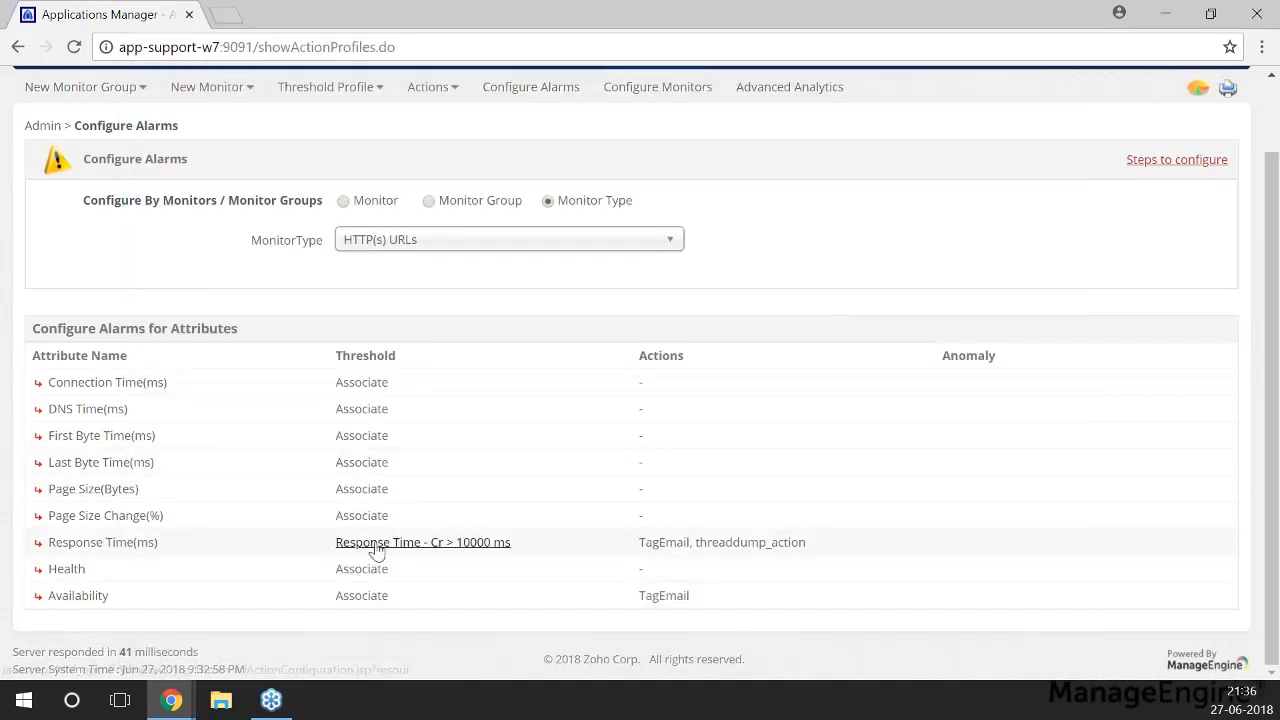
- Review Response Time(ms)'s > 10000 ms threshold with TagEmail and threaddump_action, then close it
click(428, 547)
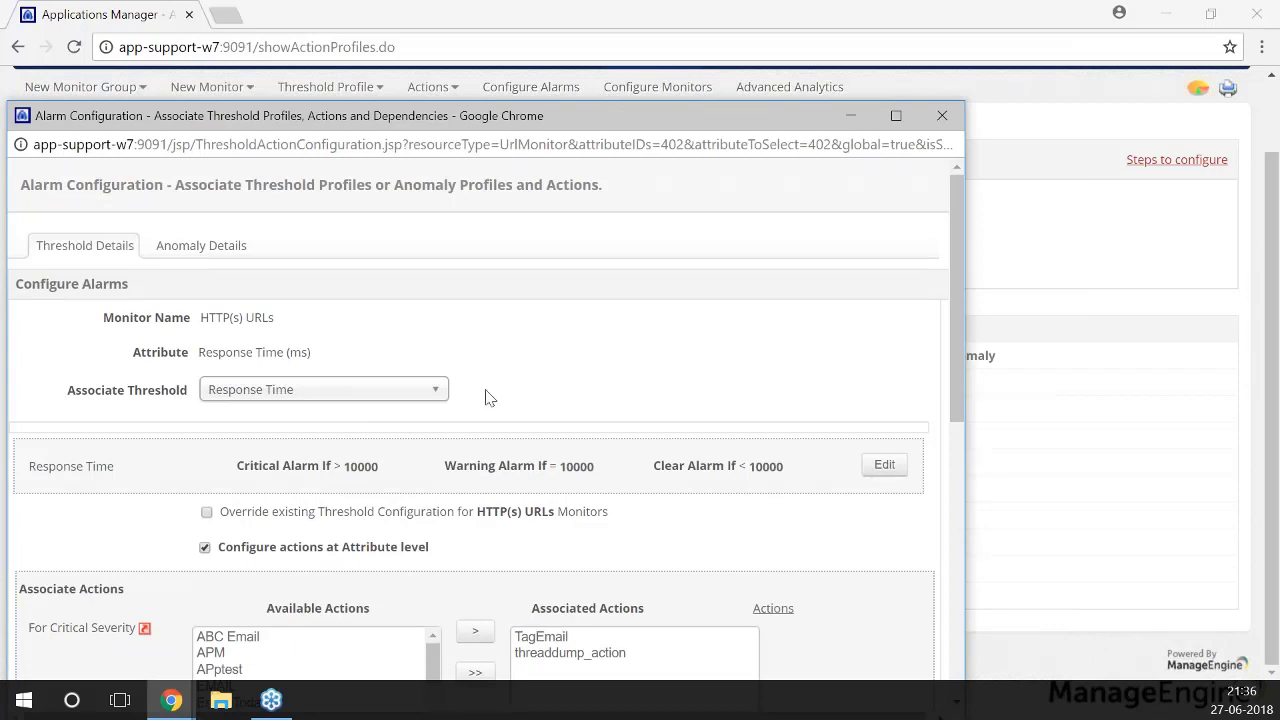
scroll(336, 420, down, 2)
scroll(188, 292, up, 1)
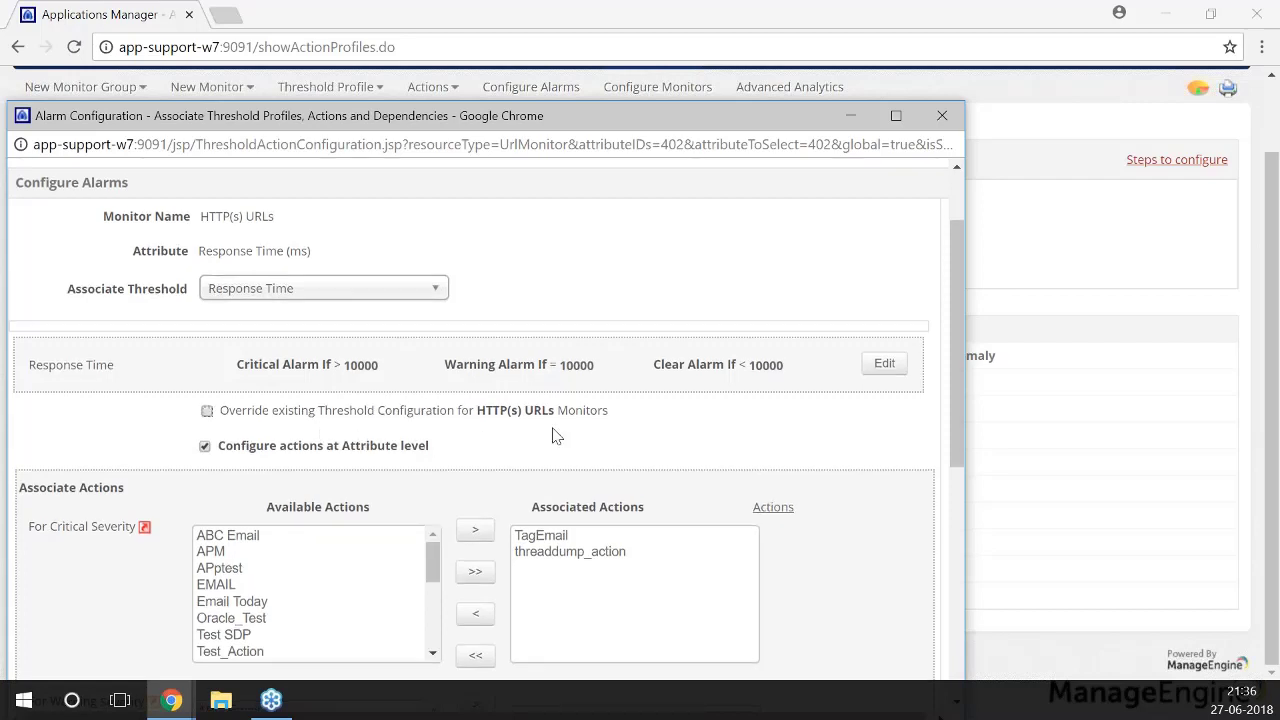
scroll(395, 425, down, 3)
scroll(270, 480, up, 4)
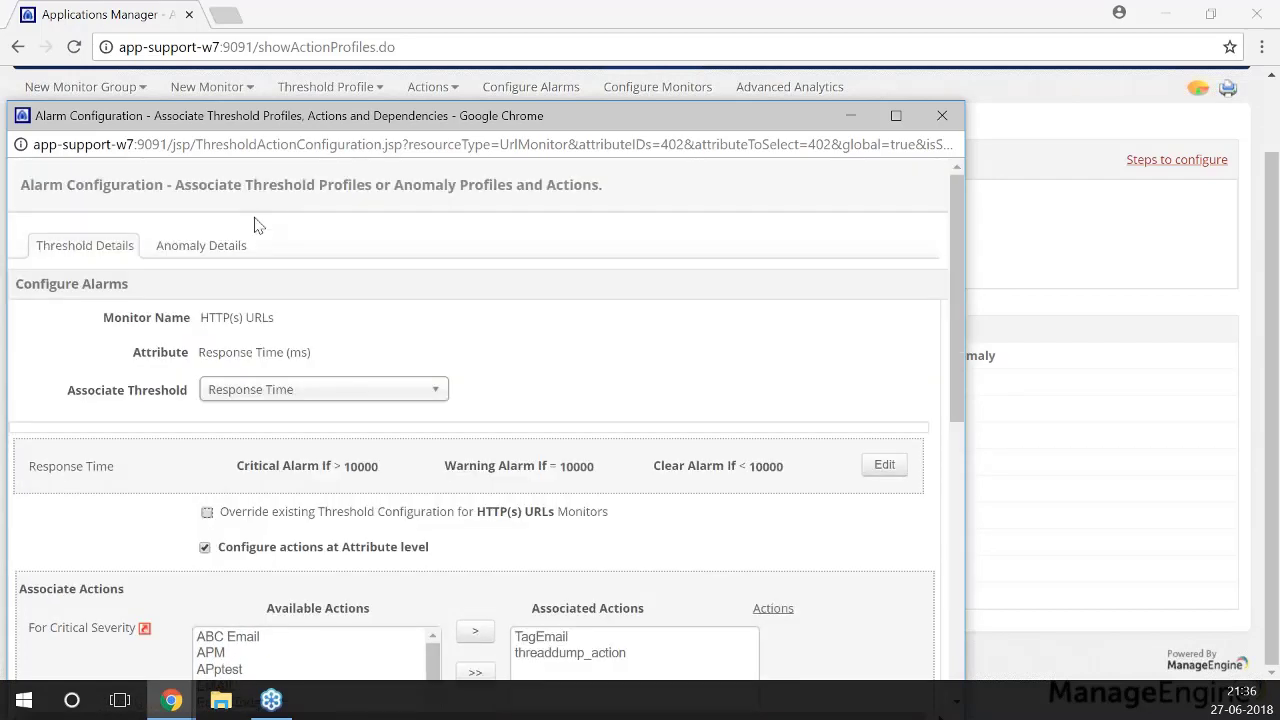
drag(302, 118, 403, 120)
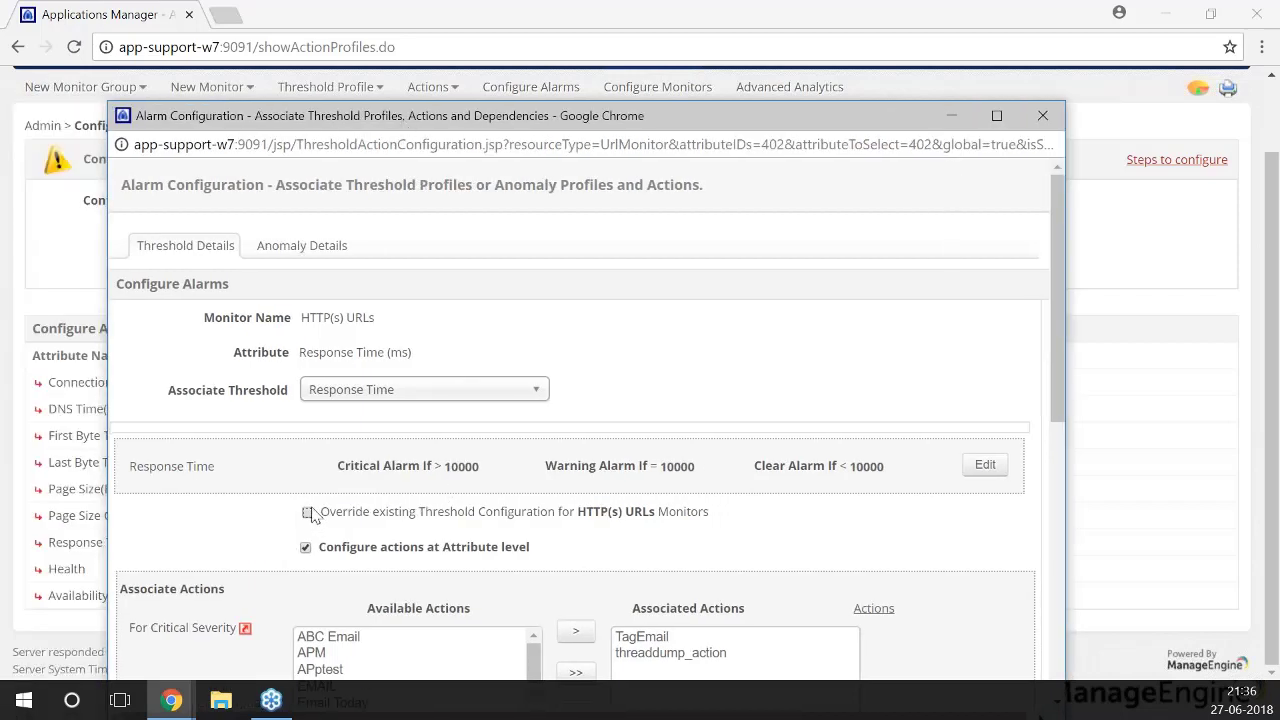
click(1040, 120)
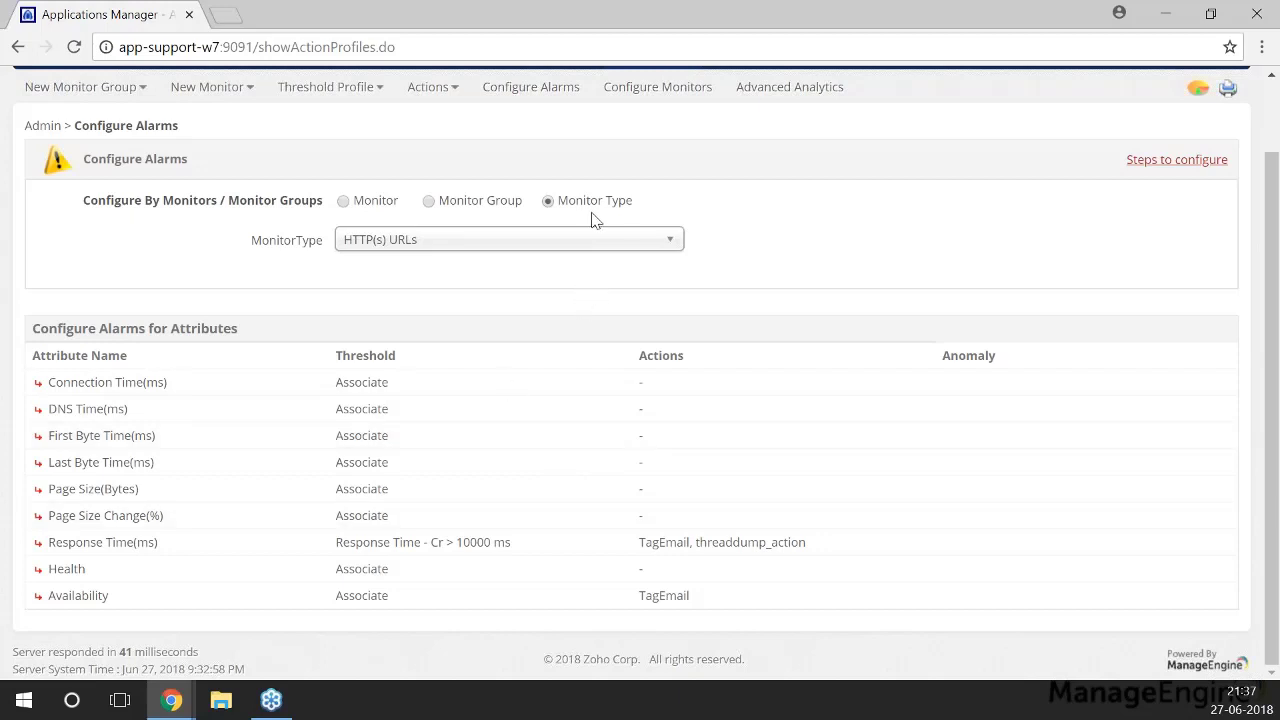
- Configure alarms for the single HTTP(s) URLs monitor Demo Test
click(428, 200)
click(343, 285)
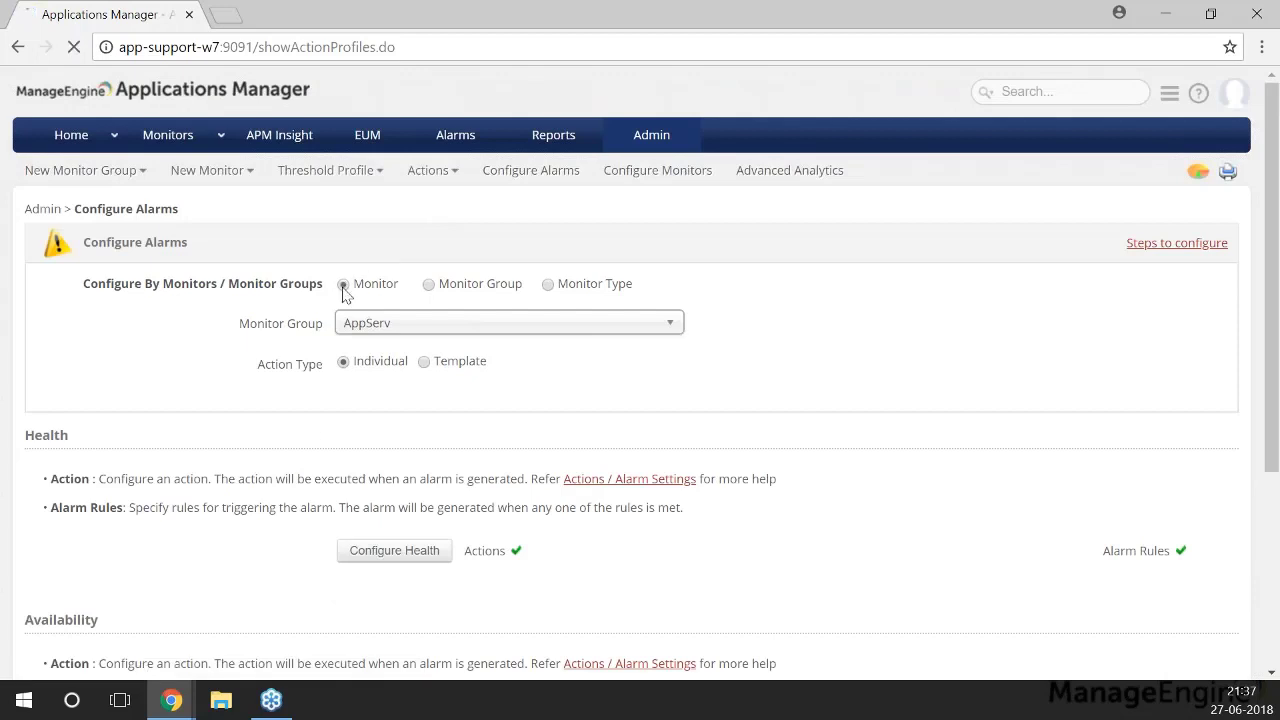
click(430, 363)
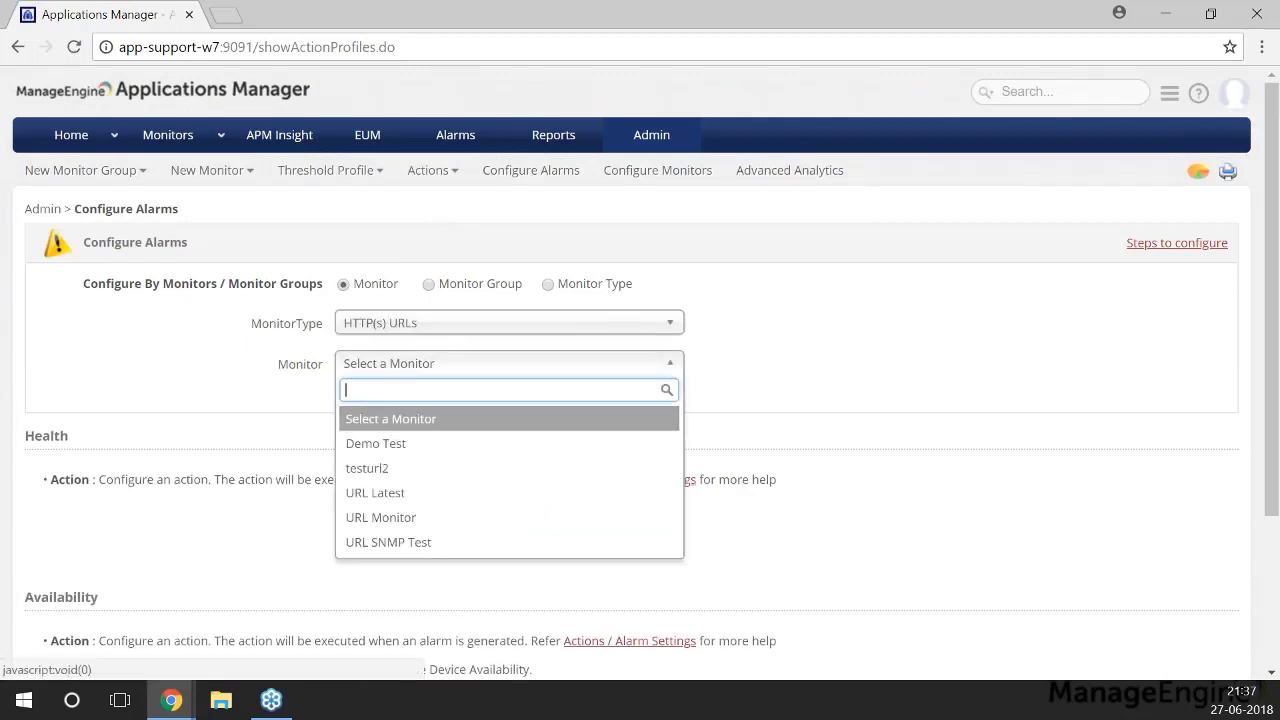
click(380, 440)
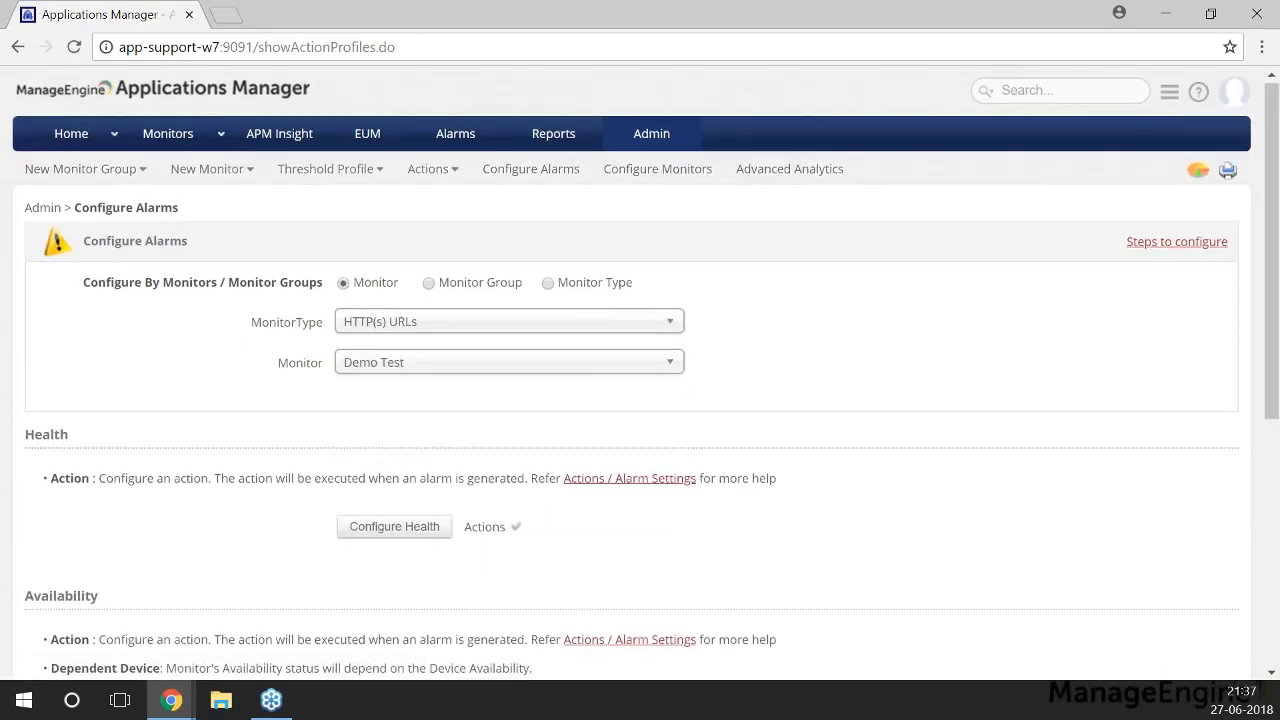
- Review Demo Test's Health and Availability sections and open the Health alarm configuration
scroll(290, 378, down, 1)
scroll(306, 354, down, 1)
scroll(357, 326, down, 2)
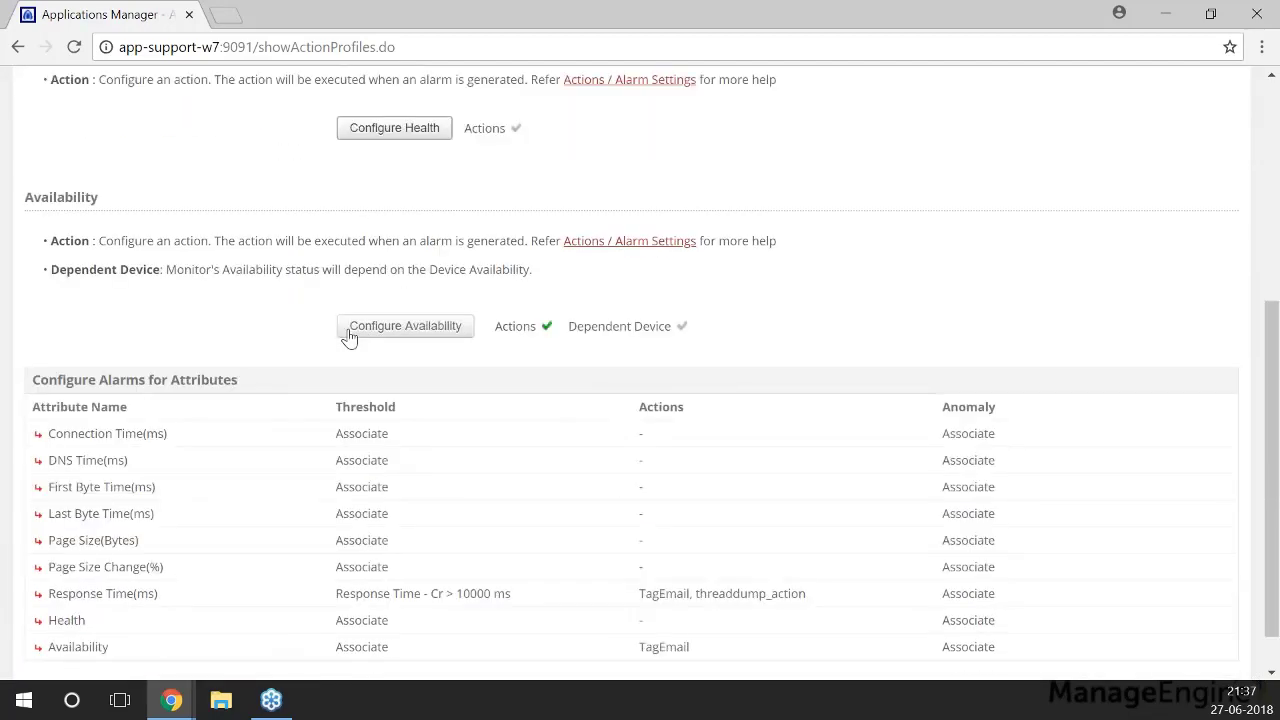
scroll(357, 326, up, 1)
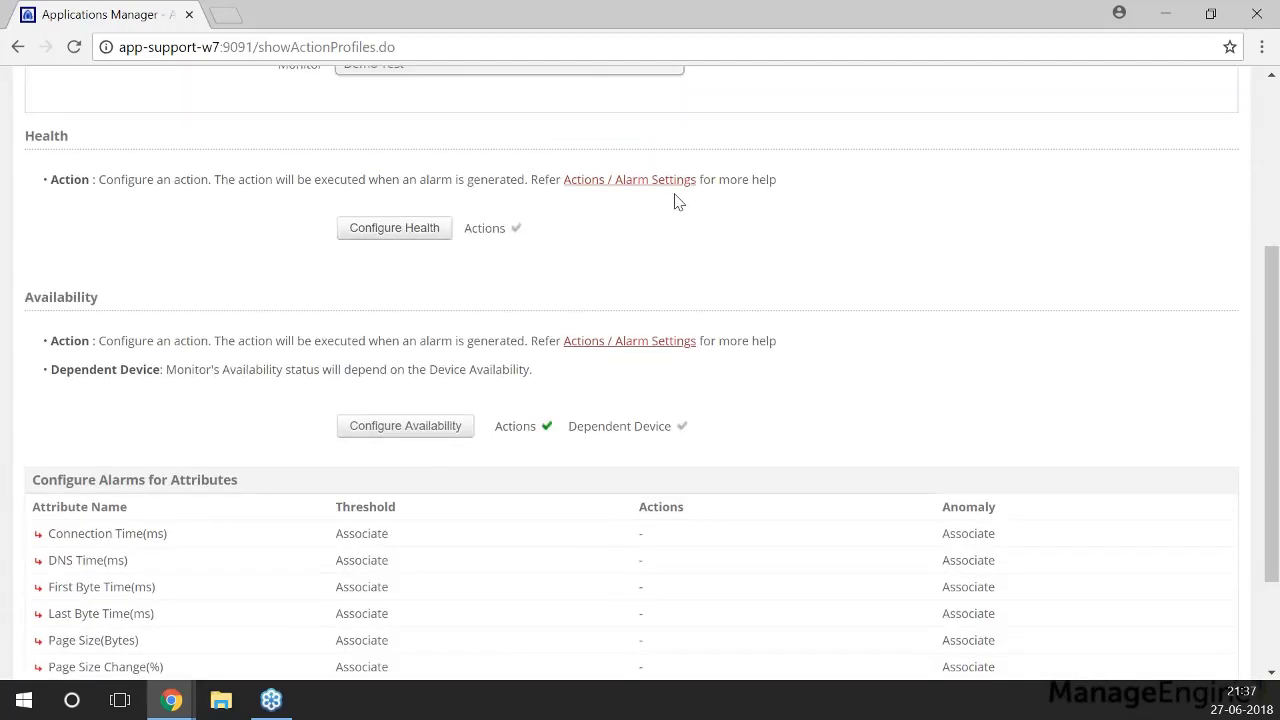
scroll(643, 300, up, 2)
scroll(600, 374, down, 4)
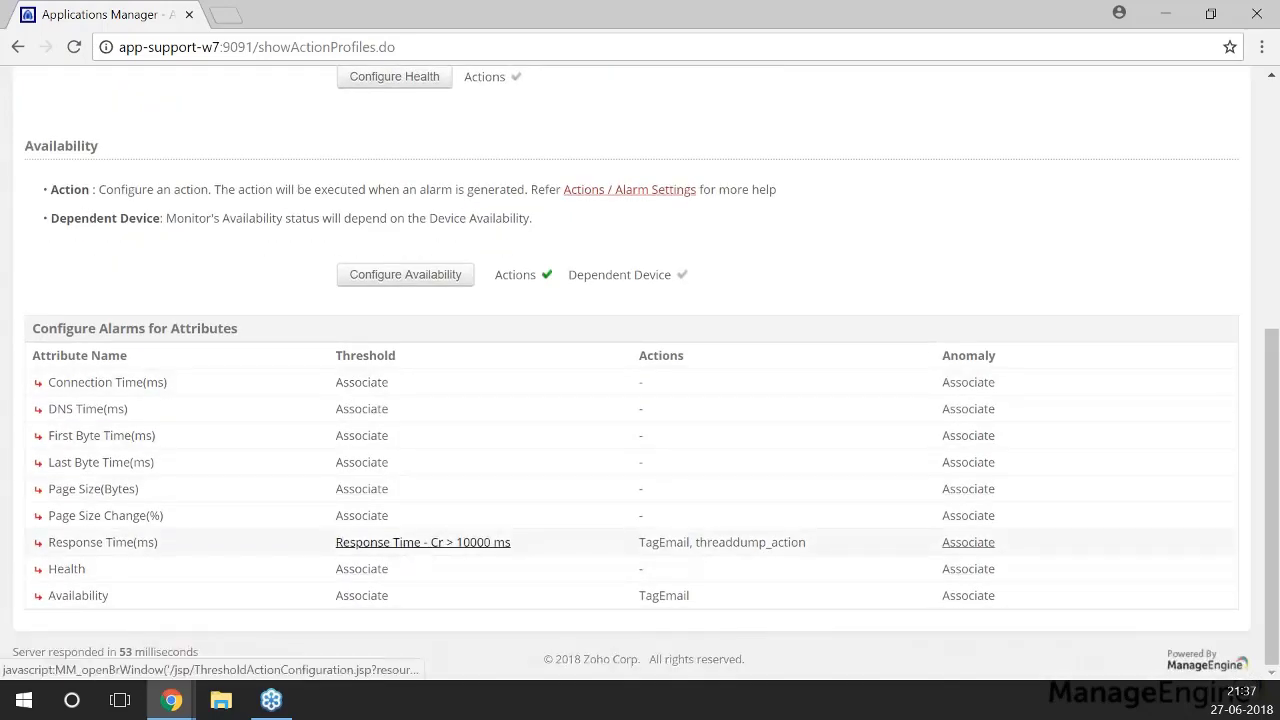
scroll(453, 541, up, 2)
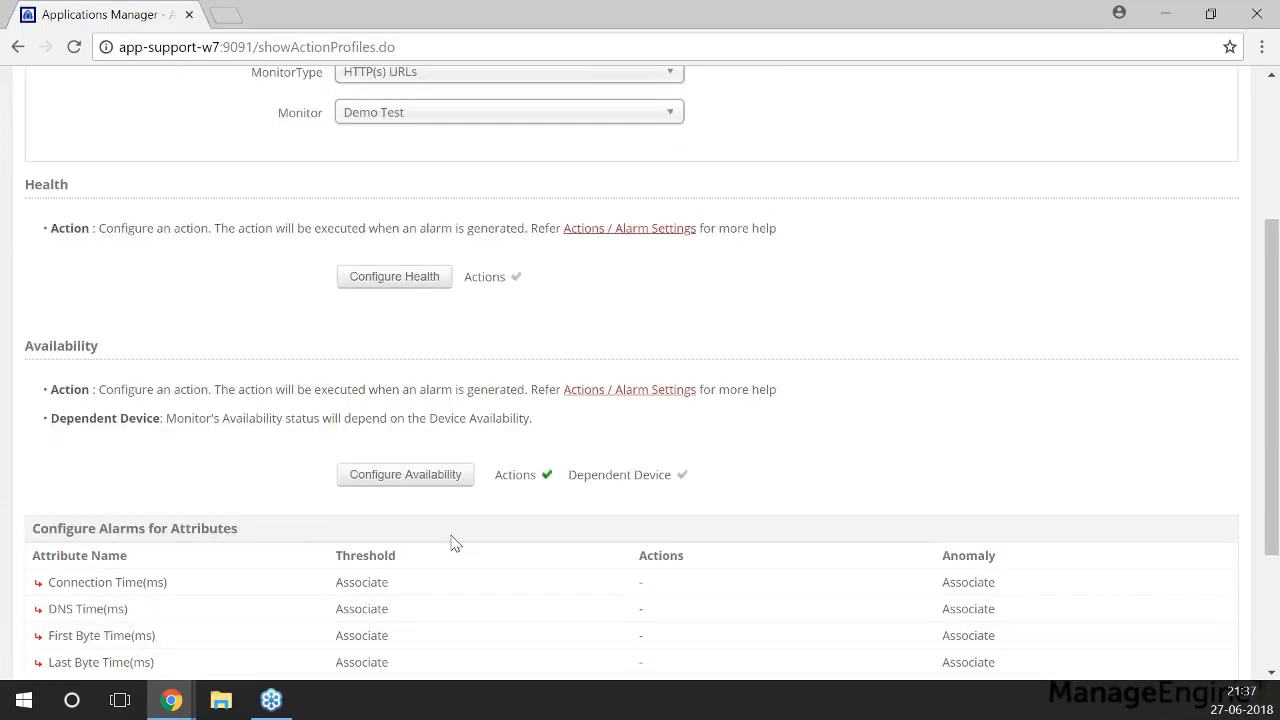
scroll(453, 541, up, 1)
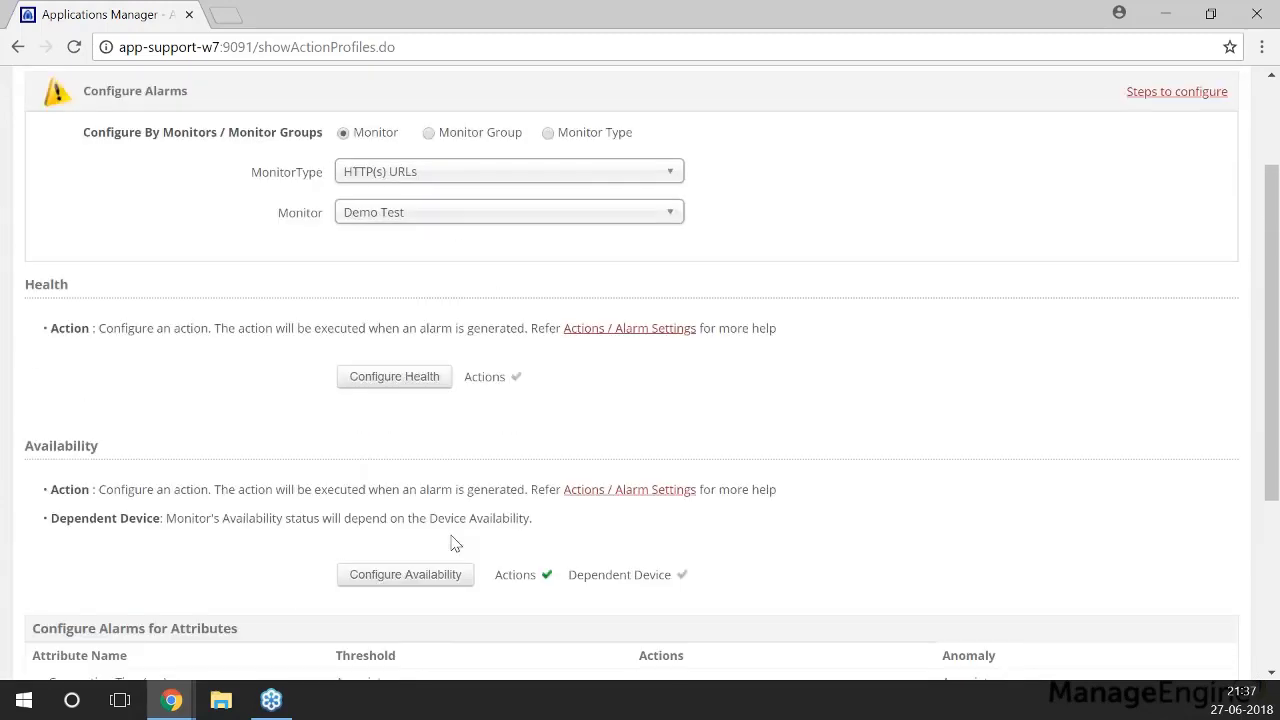
click(408, 383)
- Enable attribute-level actions for Demo Test's Health alarm and associate ABC Email with Critical
click(394, 376)
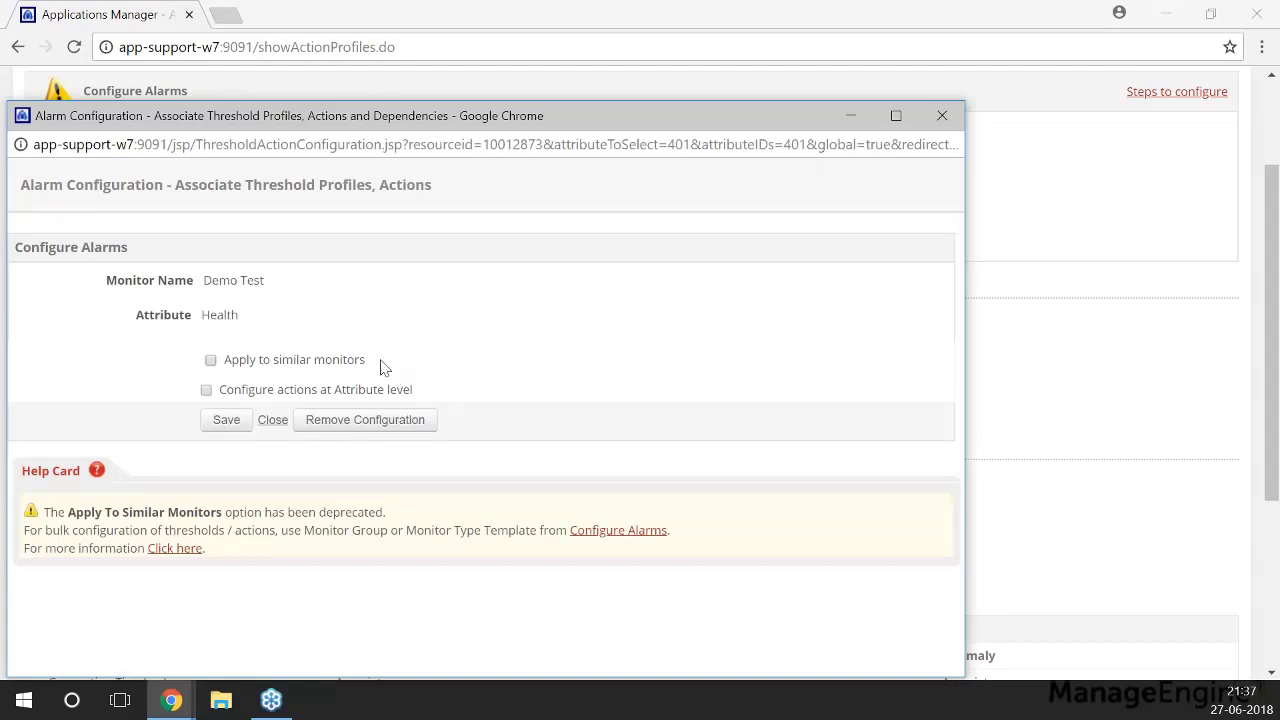
click(207, 391)
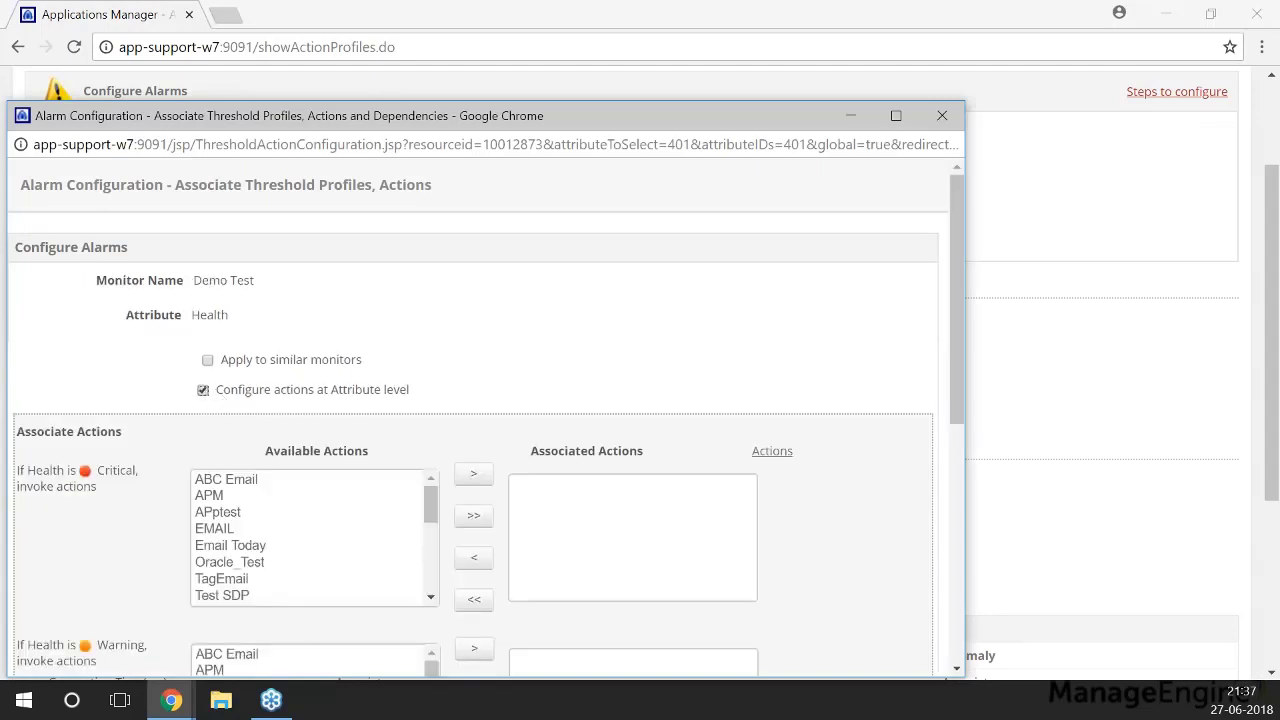
drag(466, 116, 574, 49)
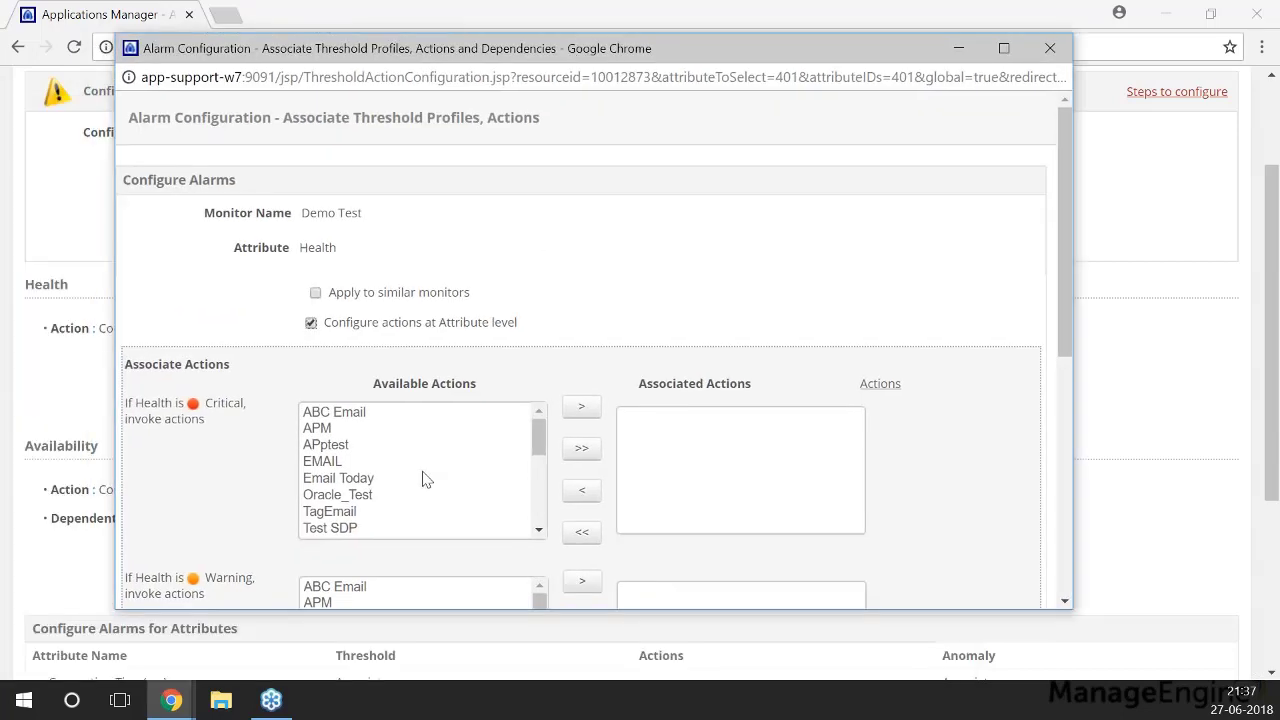
click(341, 418)
click(581, 407)
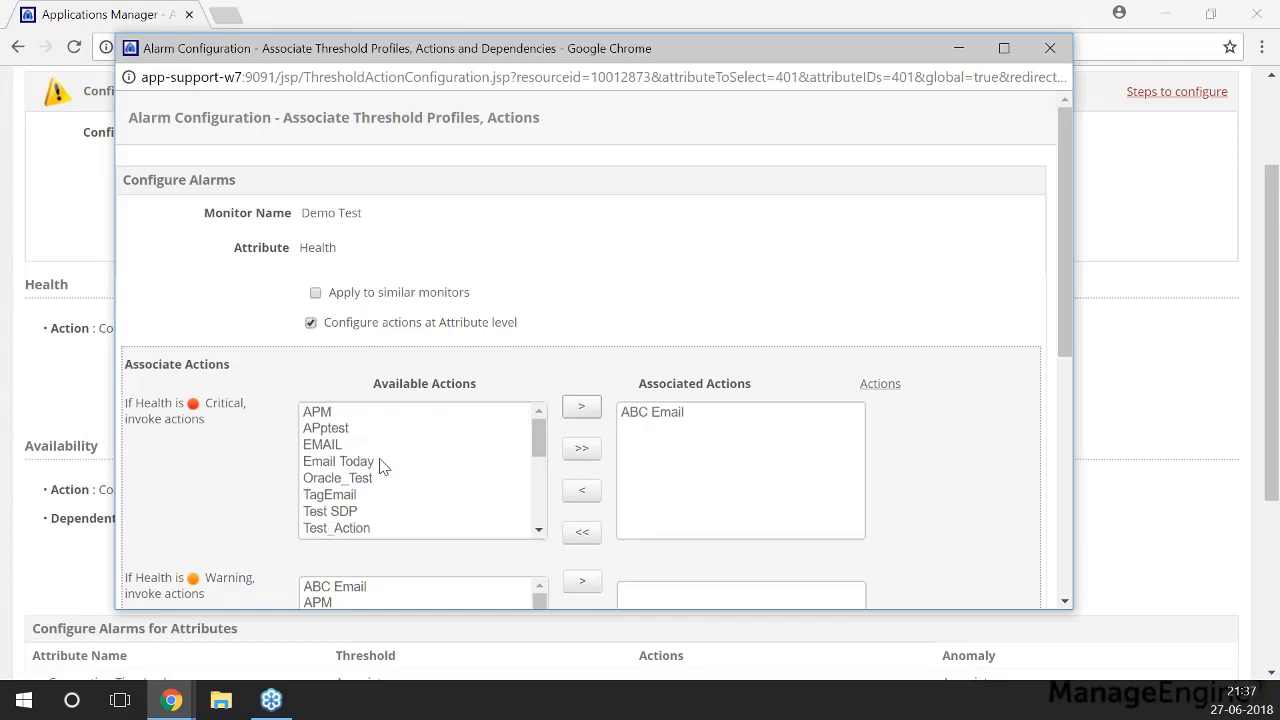
scroll(385, 468, down, 5)
scroll(471, 485, up, 2)
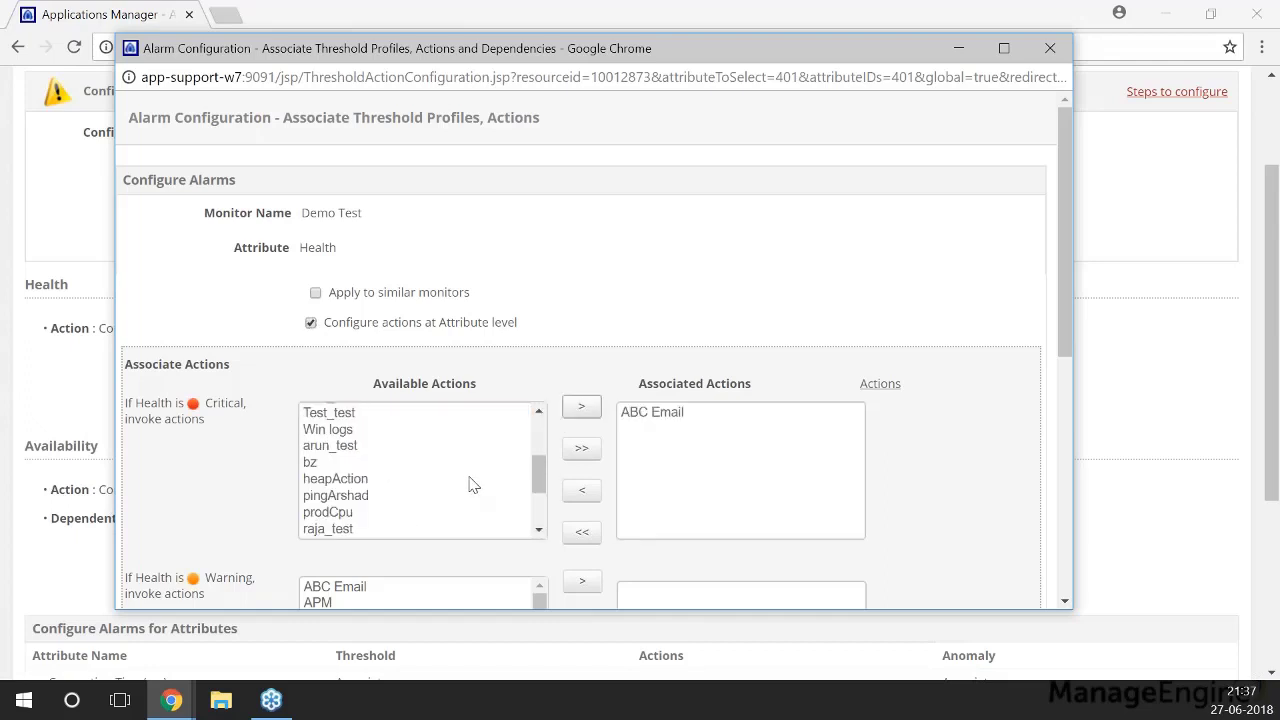
click(685, 420)
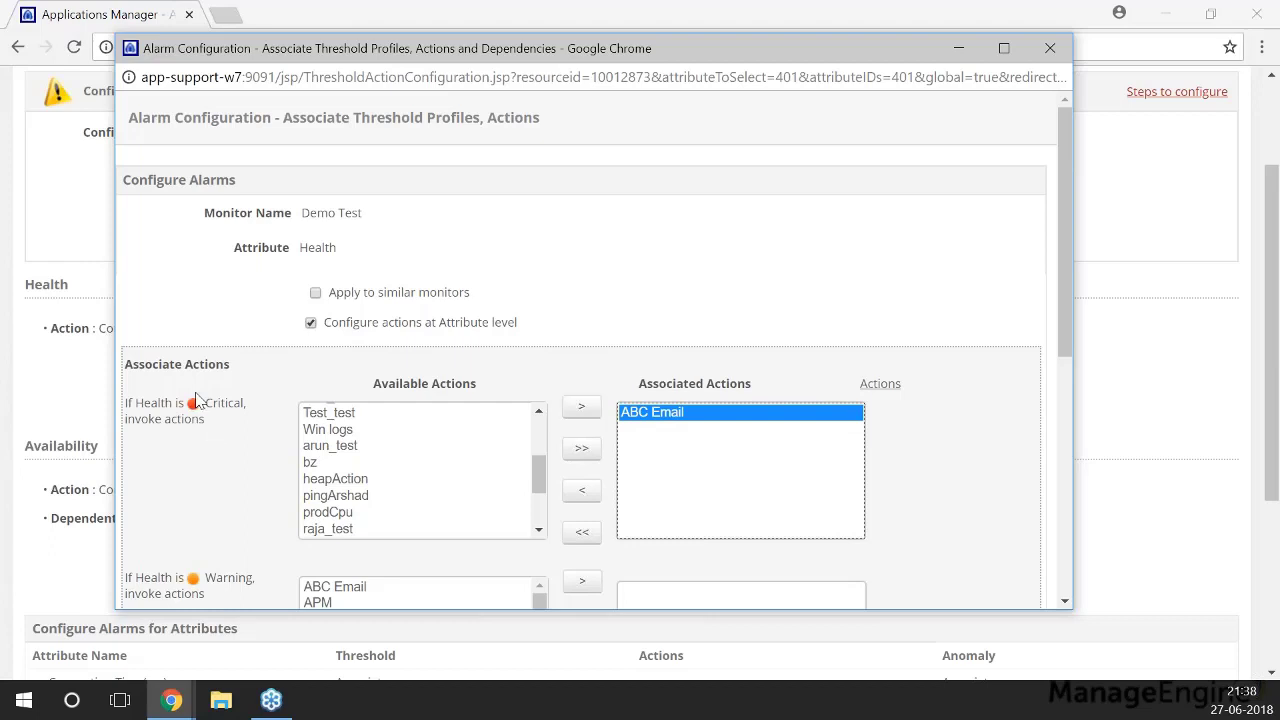
drag(205, 402, 183, 406)
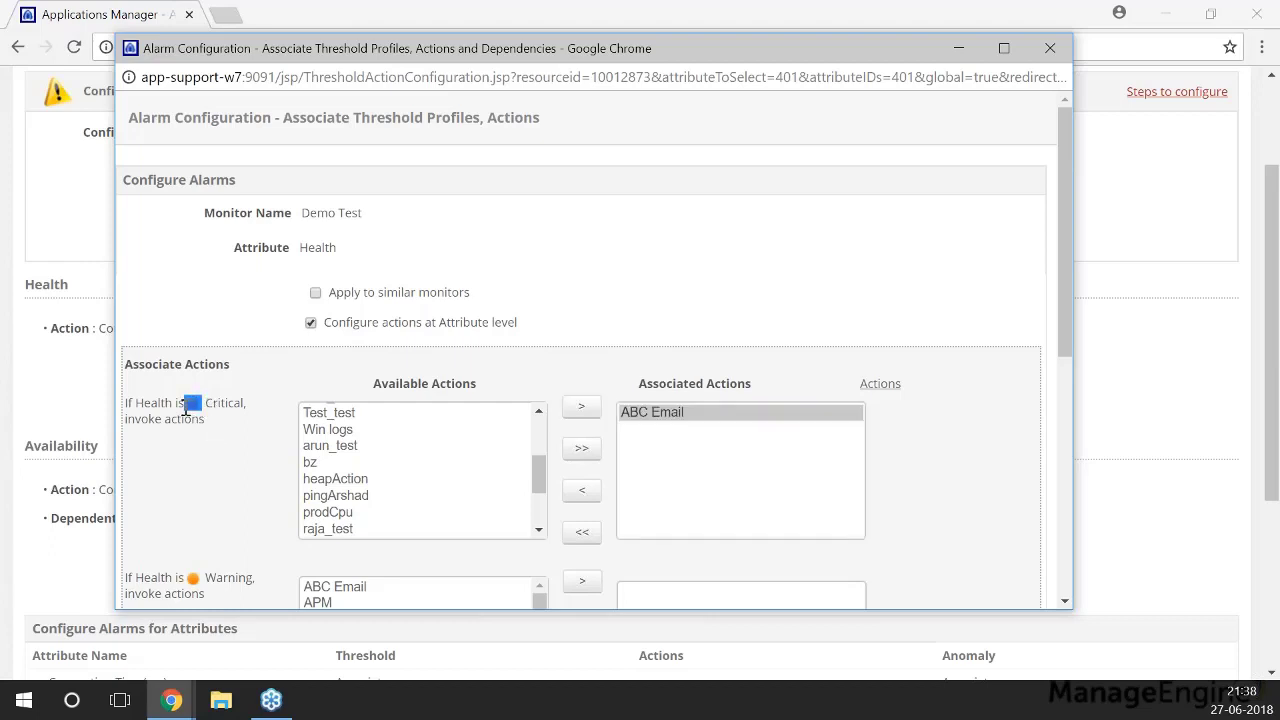
click(231, 431)
click(733, 421)
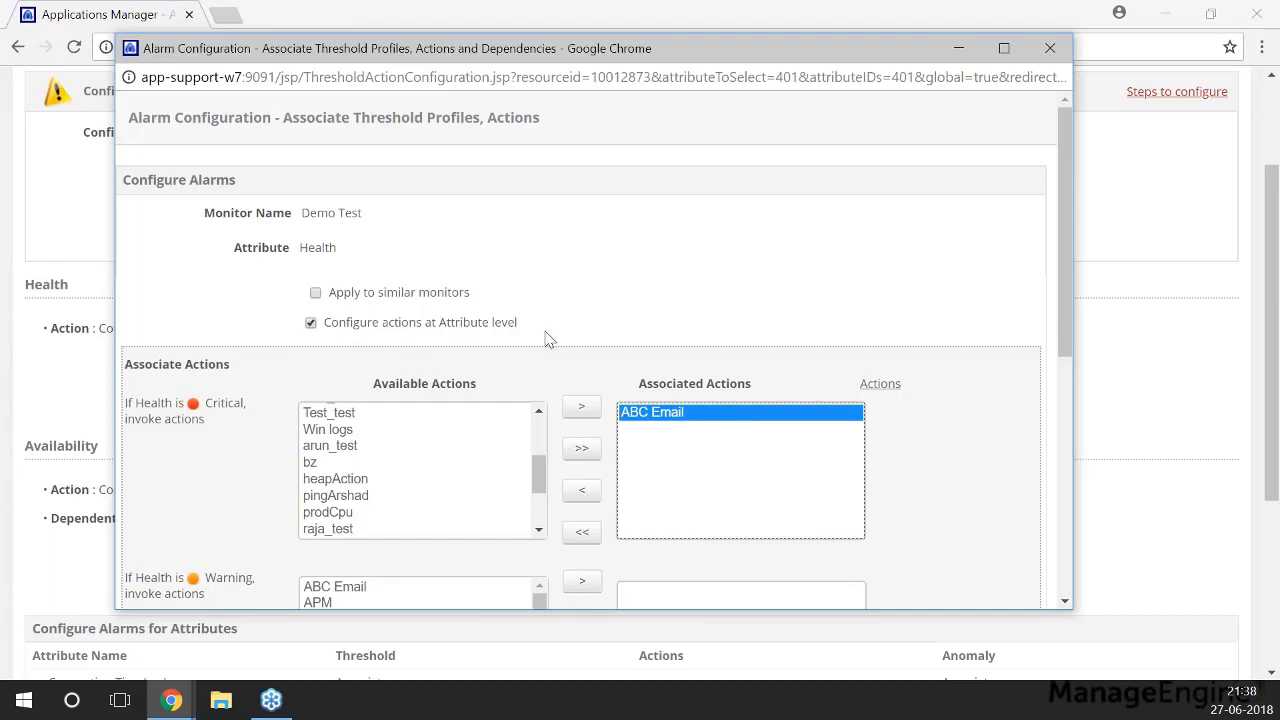
- Add heapAction alongside ABC Email as Demo Test's Critical Health actions
drag(362, 213, 296, 220)
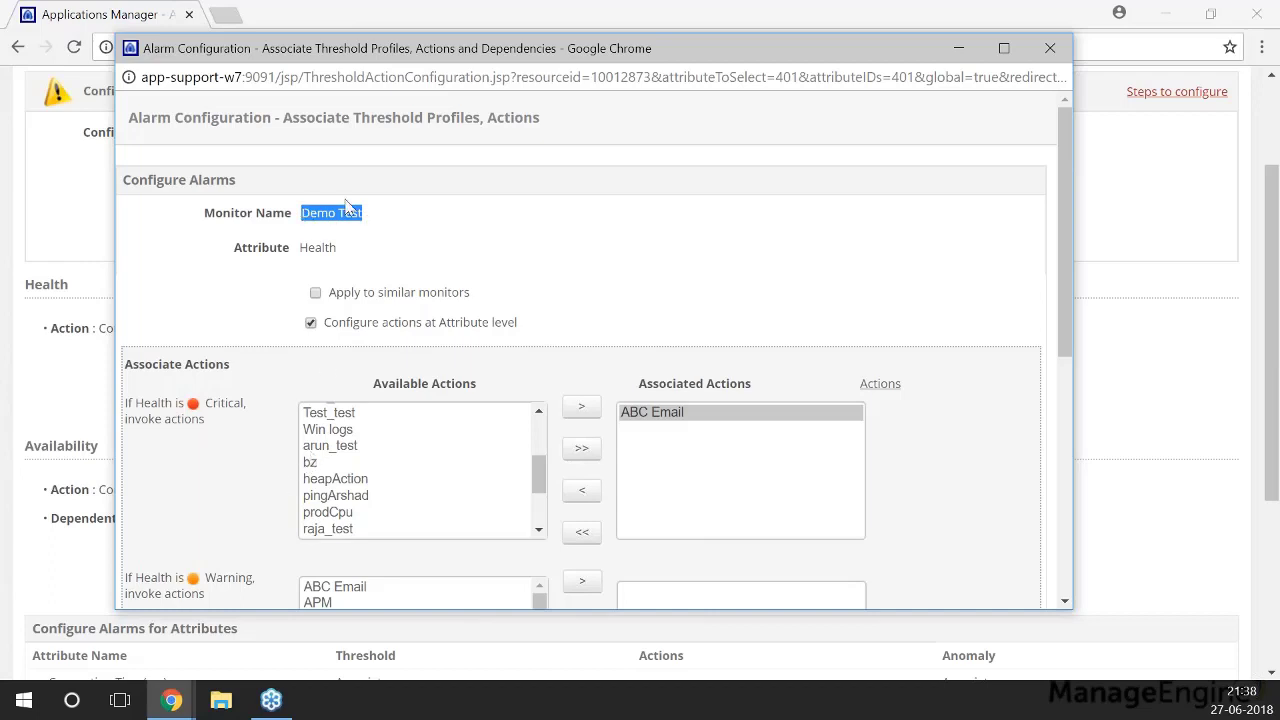
click(340, 430)
scroll(335, 462, down, 2)
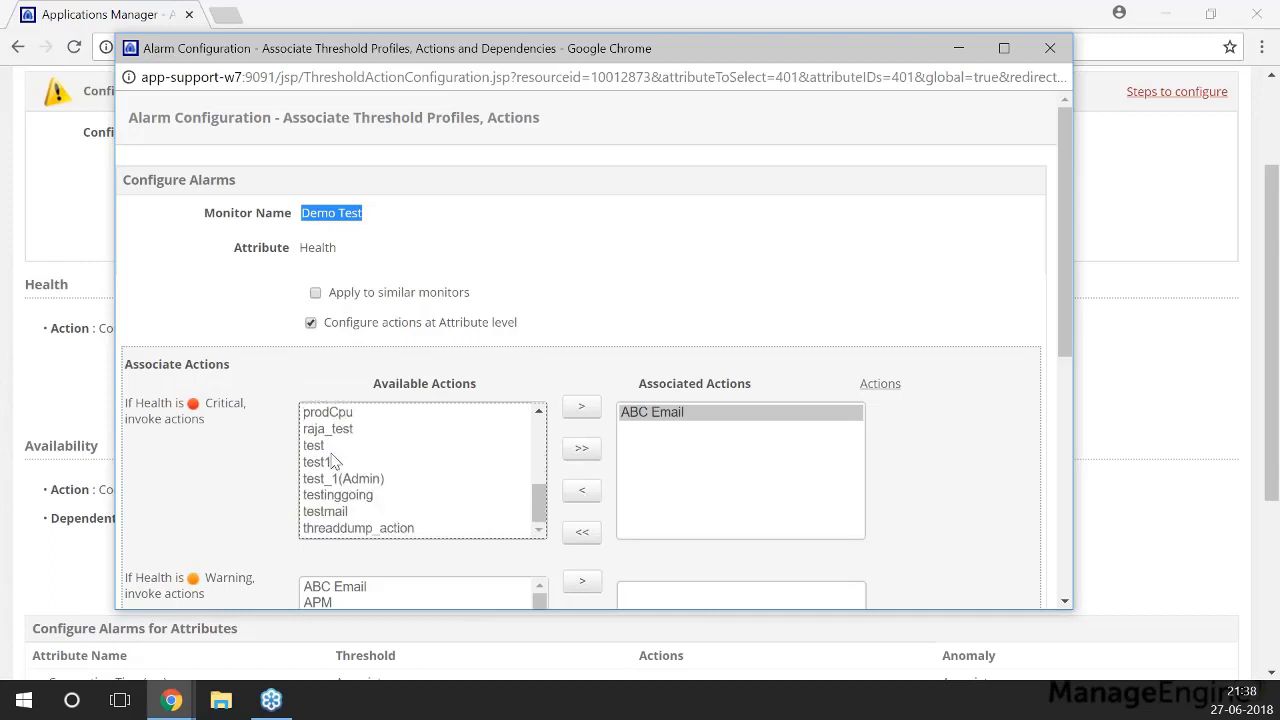
scroll(338, 470, up, 2)
click(342, 479)
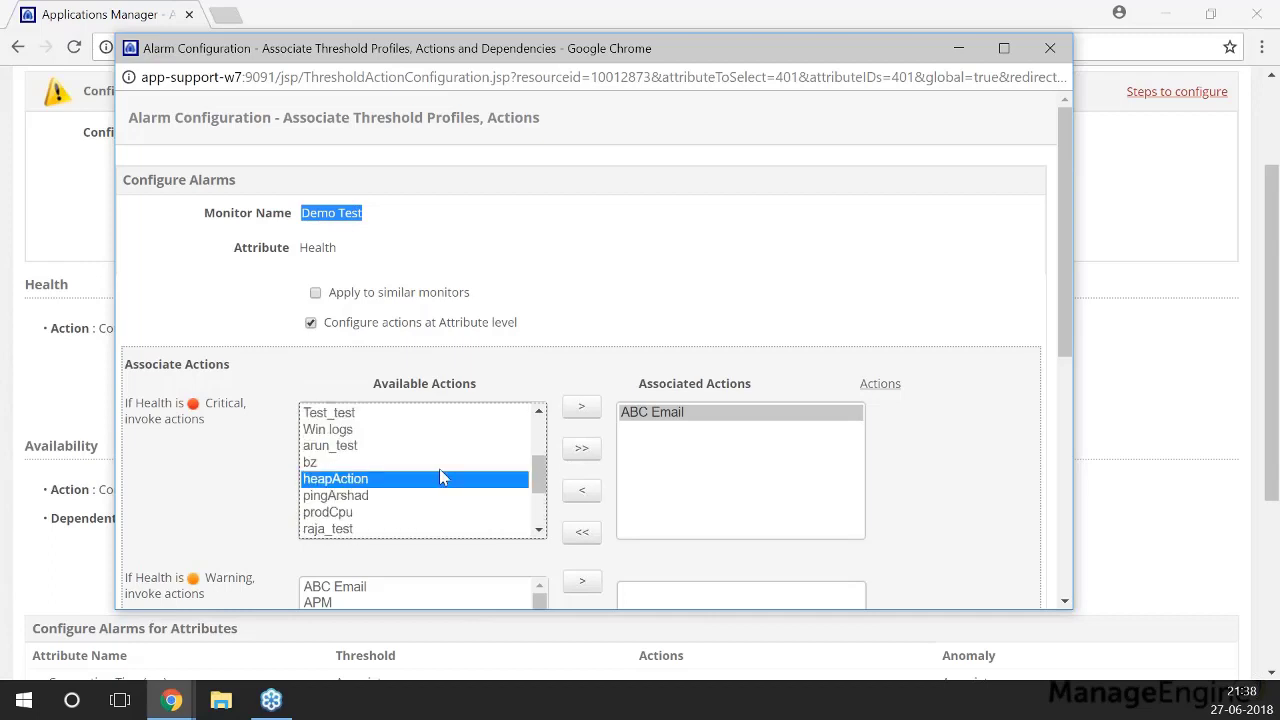
click(581, 407)
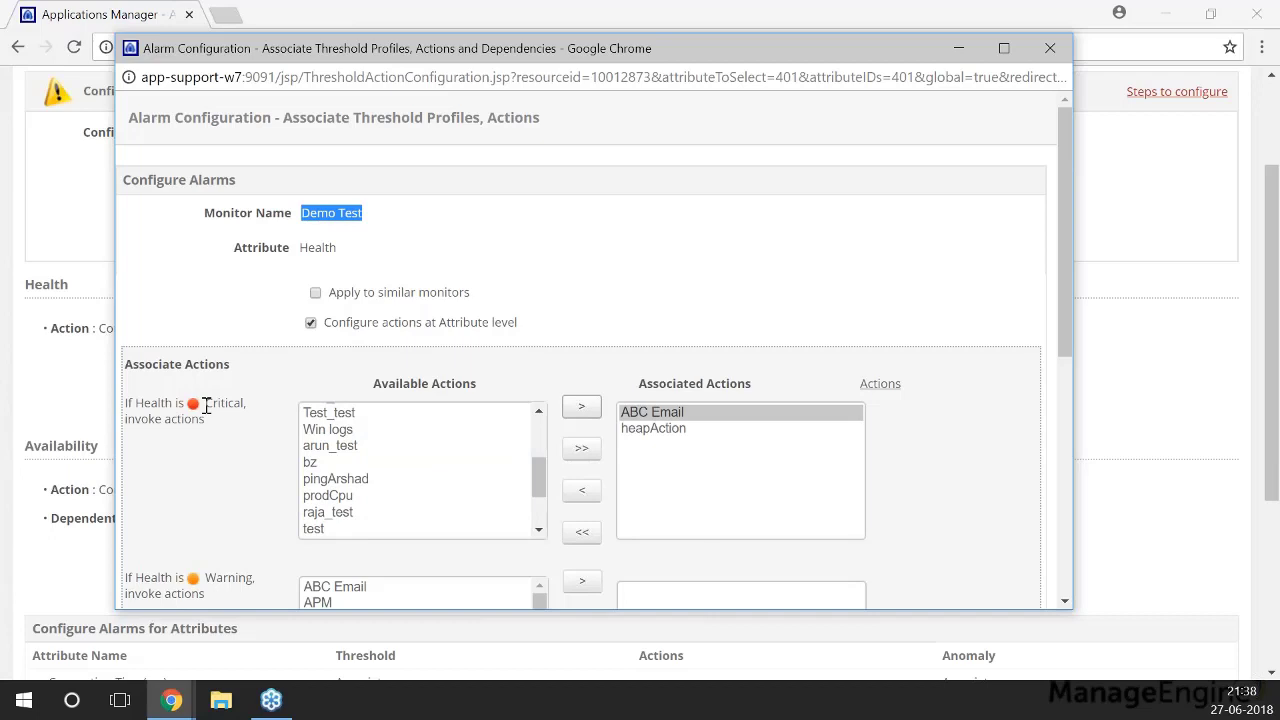
click(675, 430)
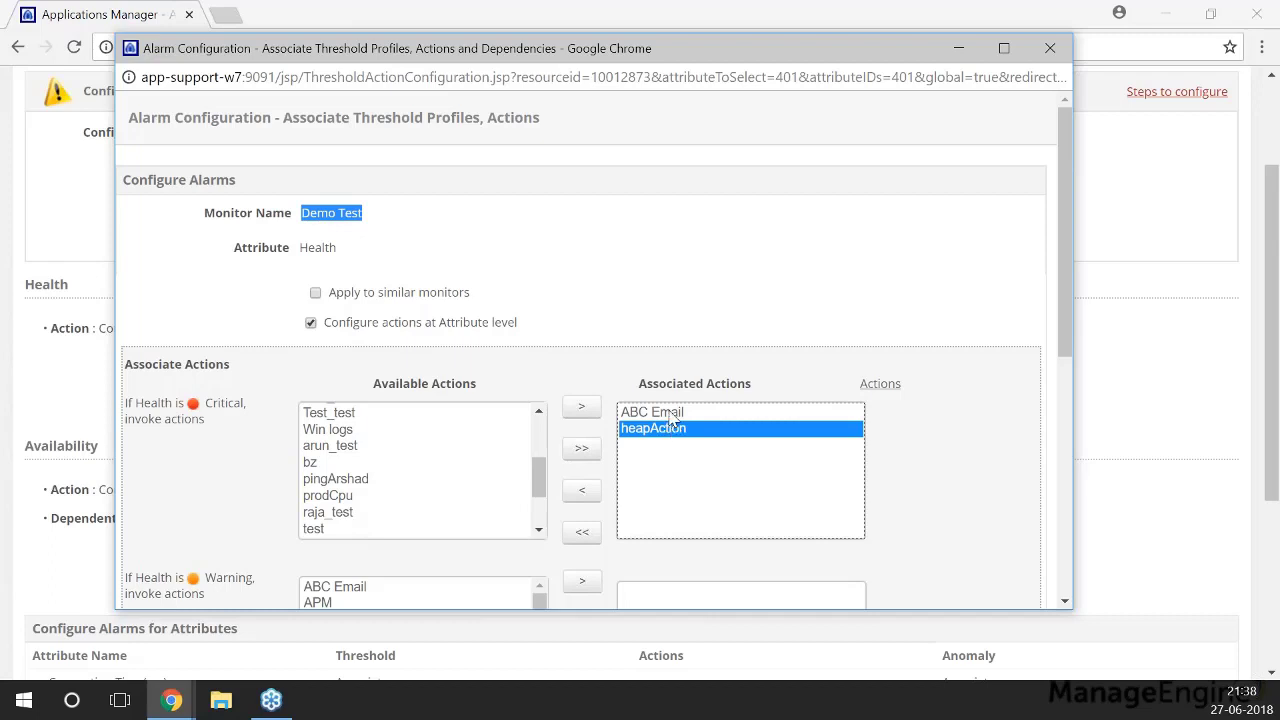
click(670, 413)
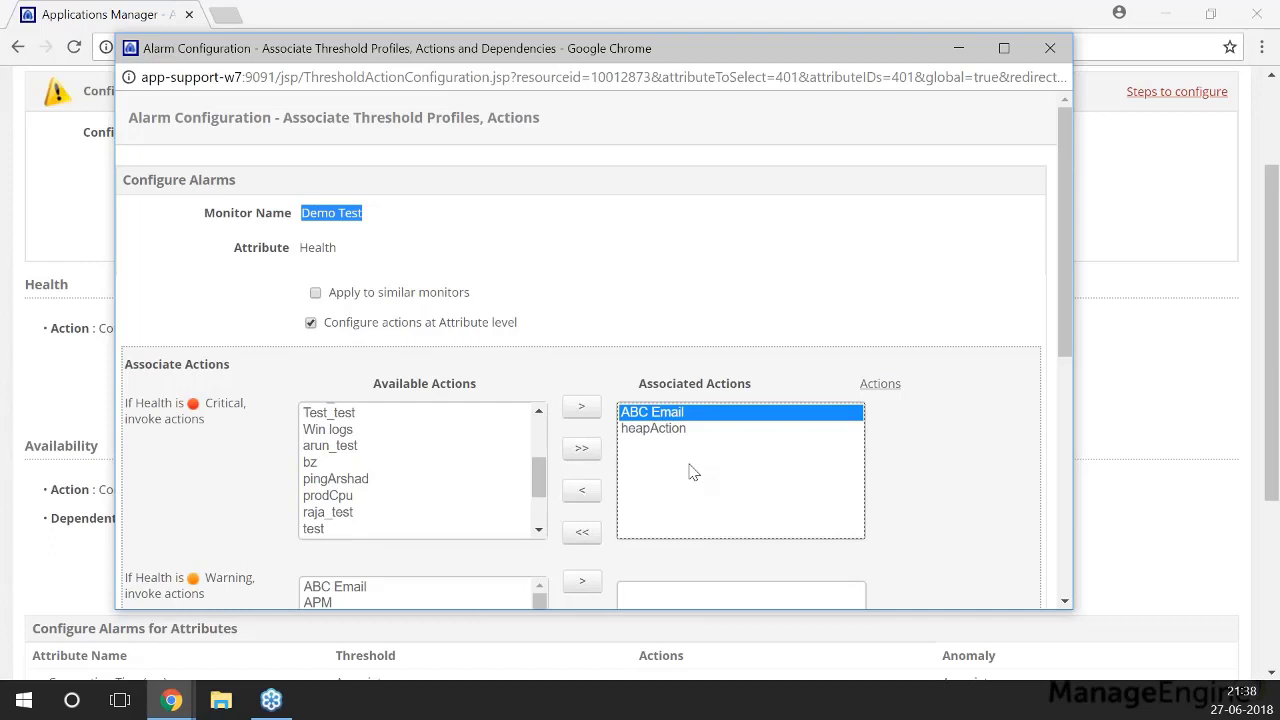
scroll(694, 471, down, 2)
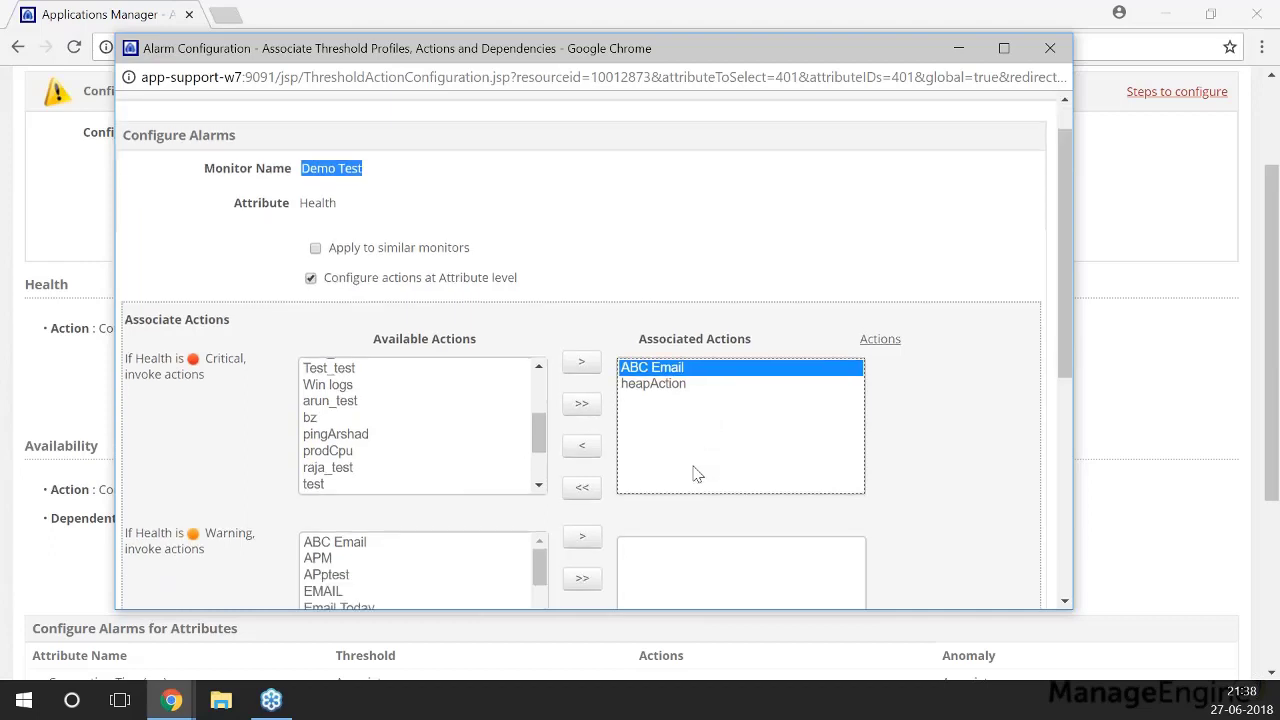
scroll(631, 466, up, 2)
scroll(540, 415, up, 2)
scroll(540, 415, up, 1)
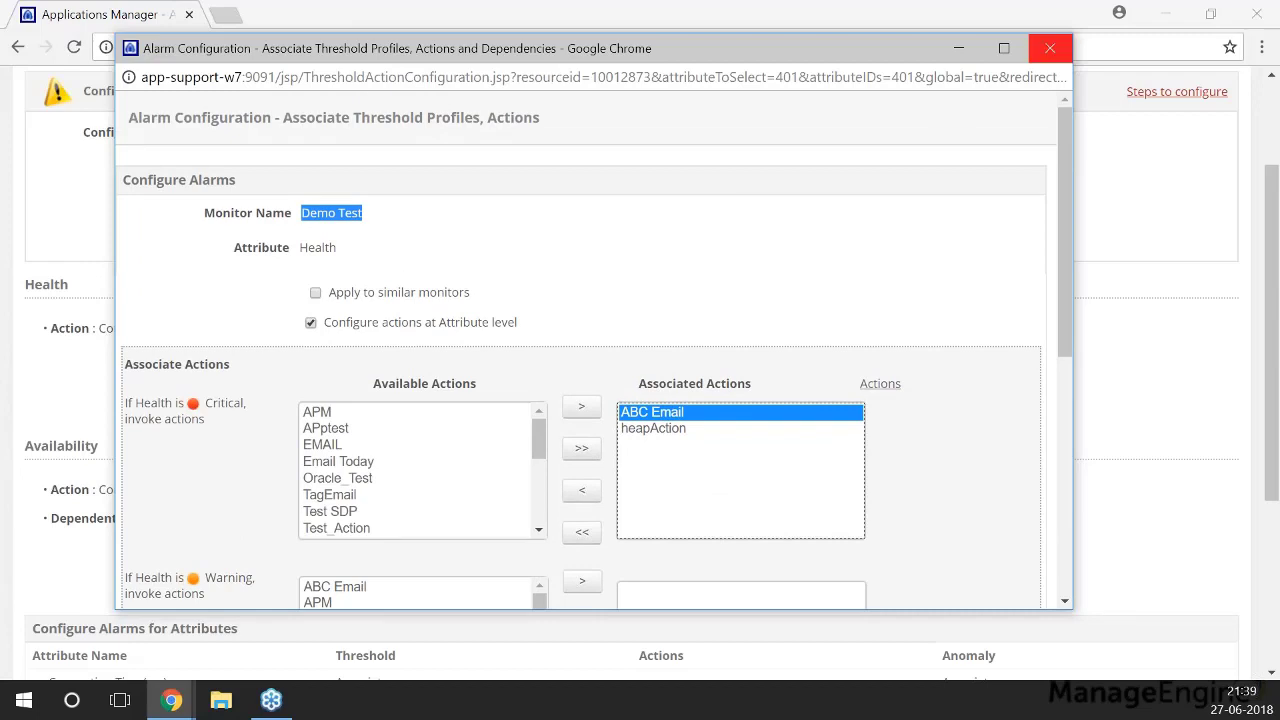
- Close the Health window and open Demo Test's Availability settings with TagEmail and HTTP Response Code dependency
click(1050, 48)
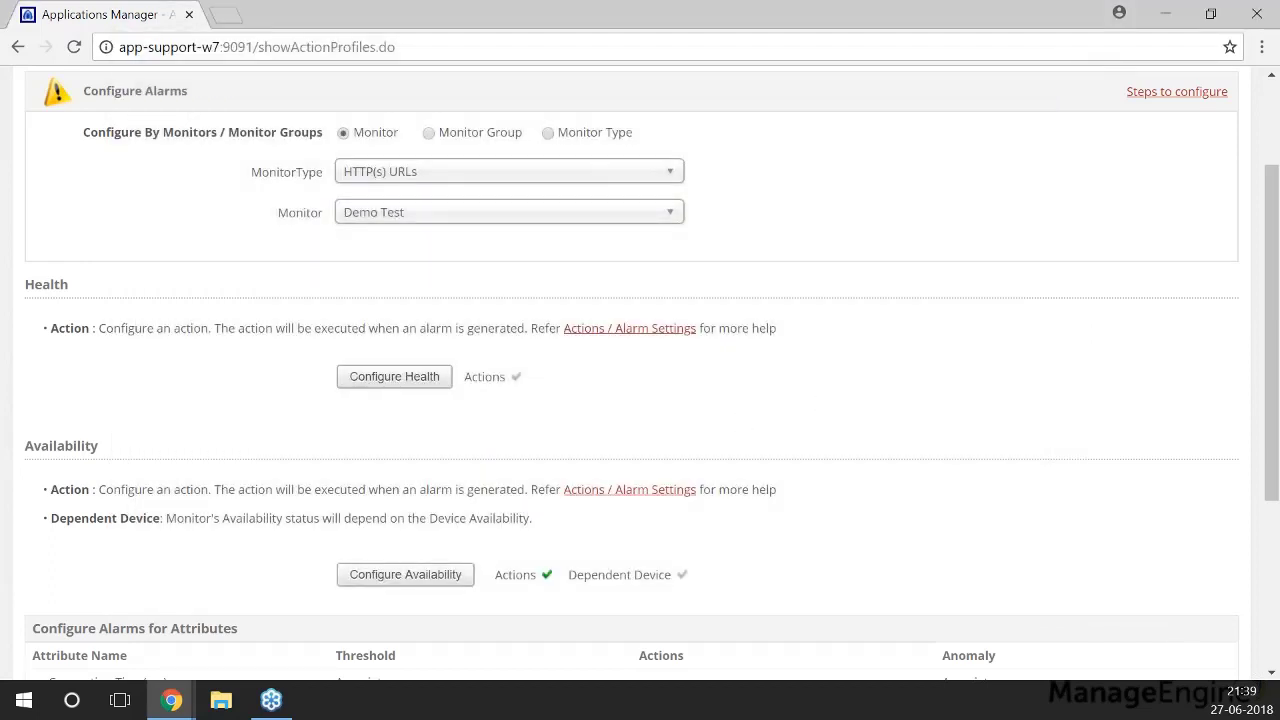
click(405, 574)
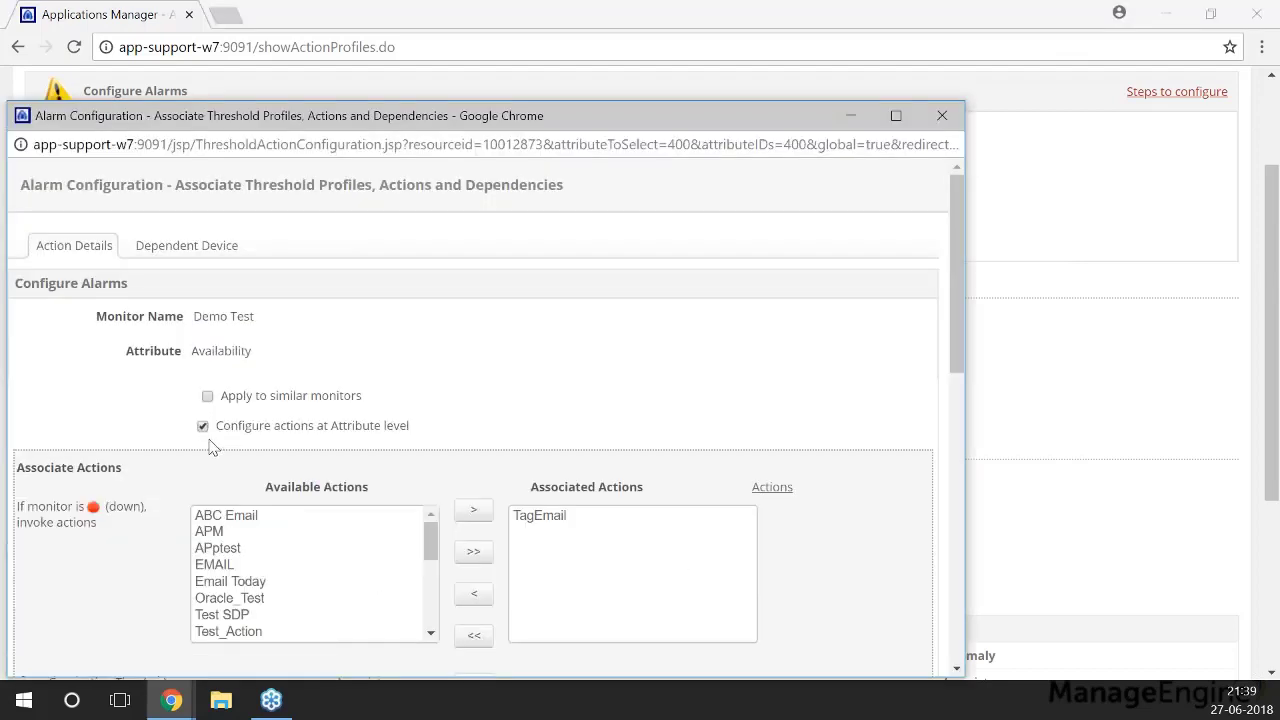
scroll(150, 426, down, 1)
scroll(231, 438, down, 1)
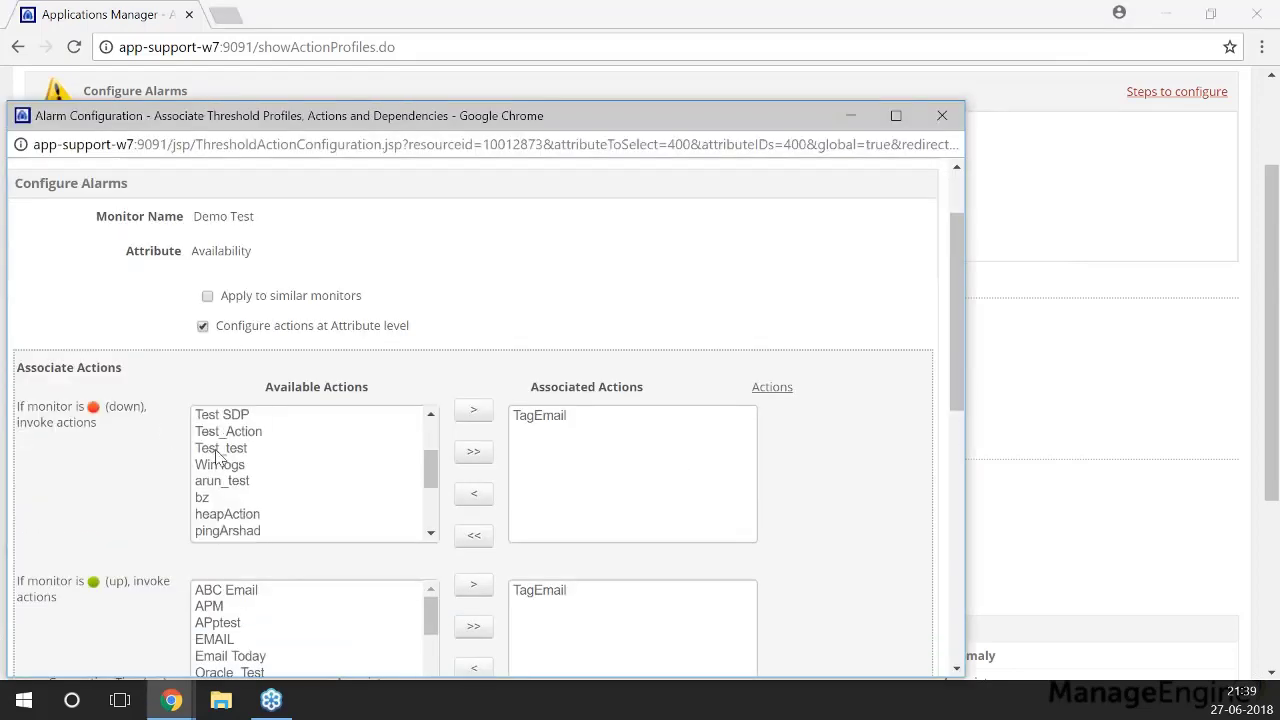
scroll(125, 480, down, 1)
scroll(123, 480, down, 2)
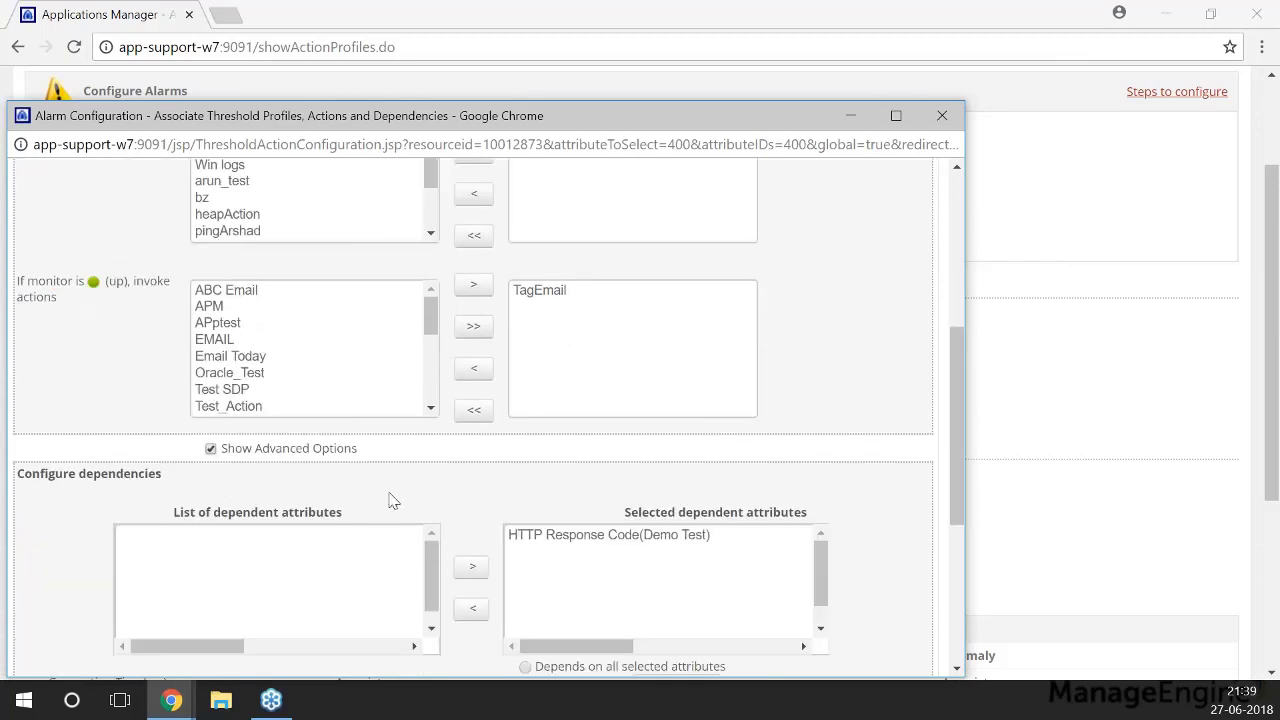
scroll(508, 471, down, 1)
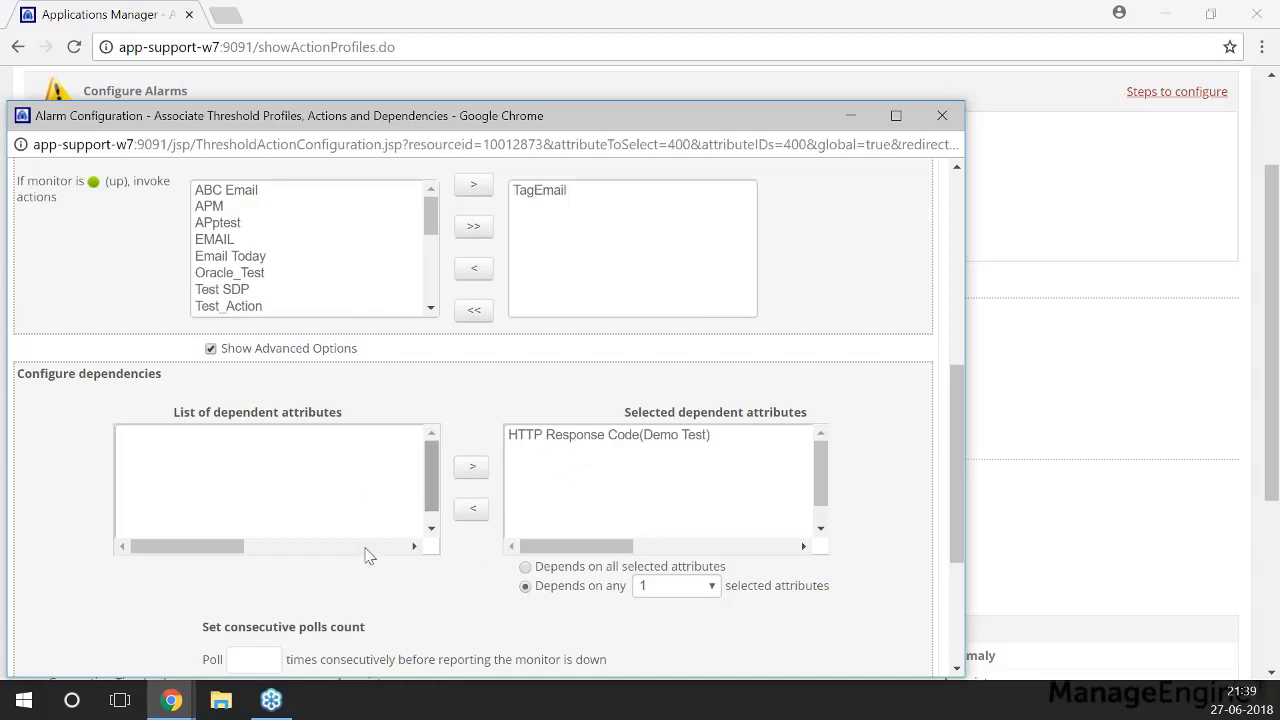
scroll(363, 508, down, 1)
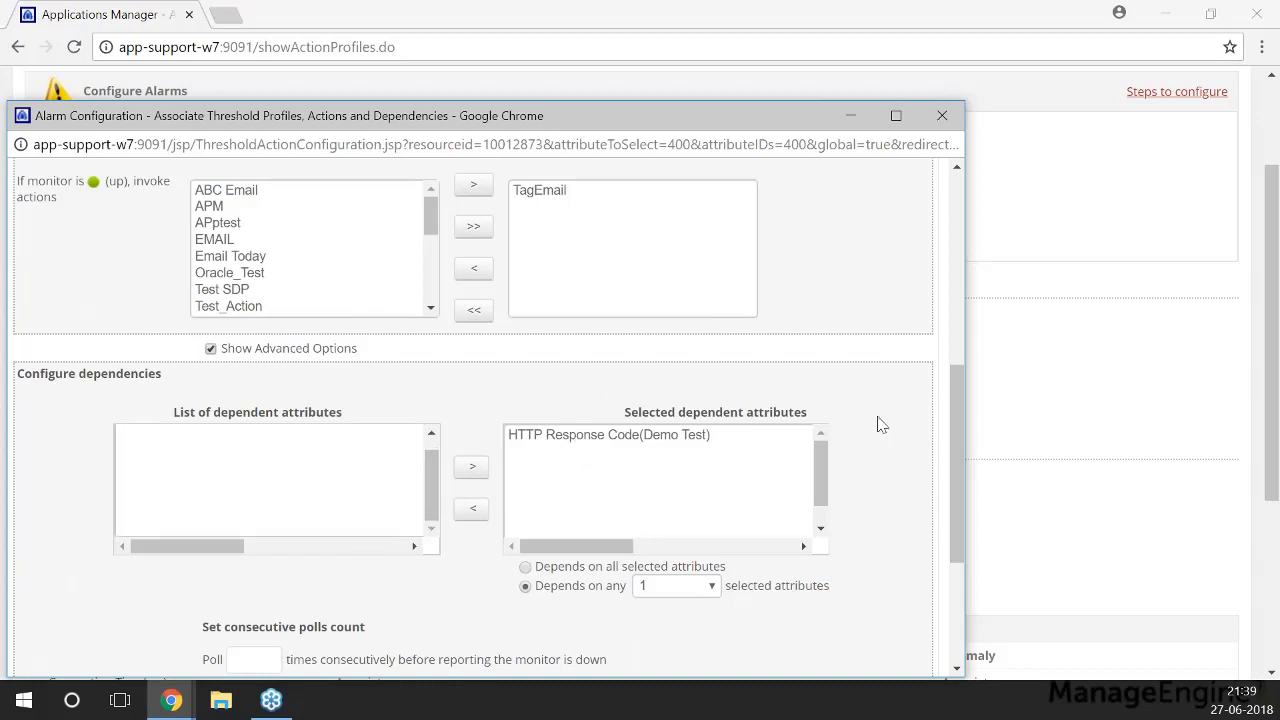
scroll(879, 424, down, 2)
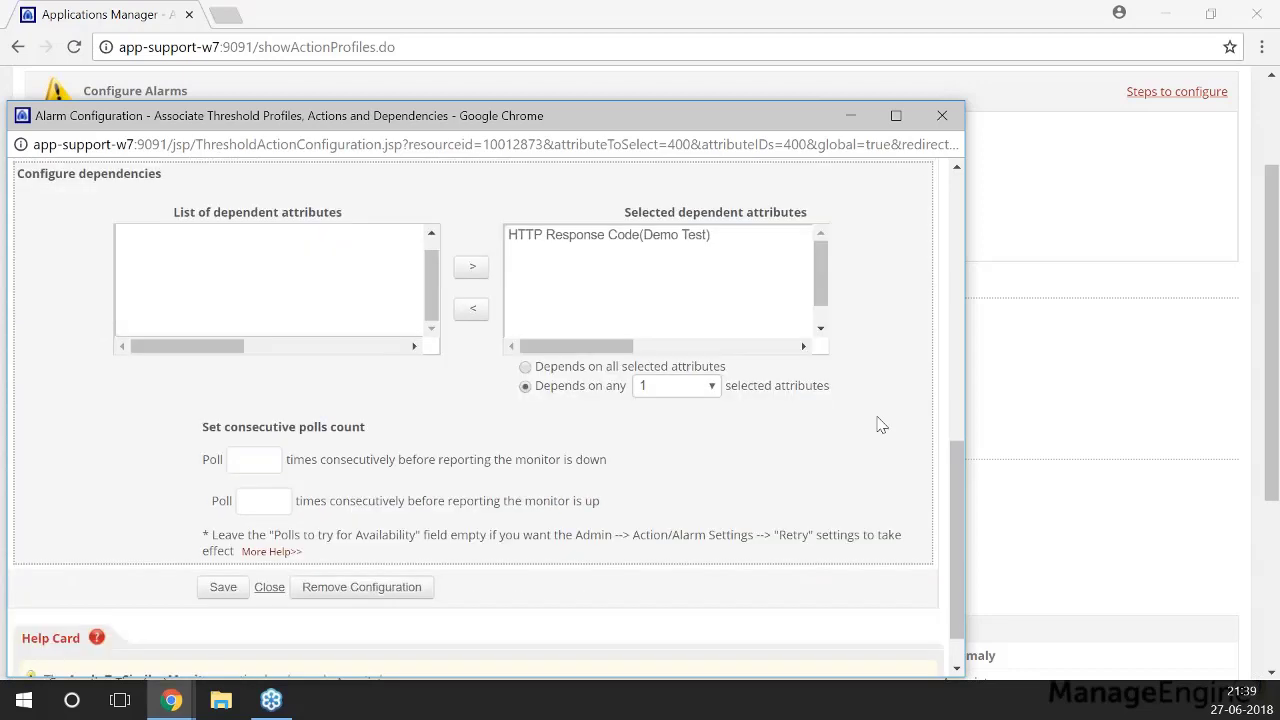
- Inspect the down and up poll count fields of the Availability alarm
click(260, 461)
click(266, 503)
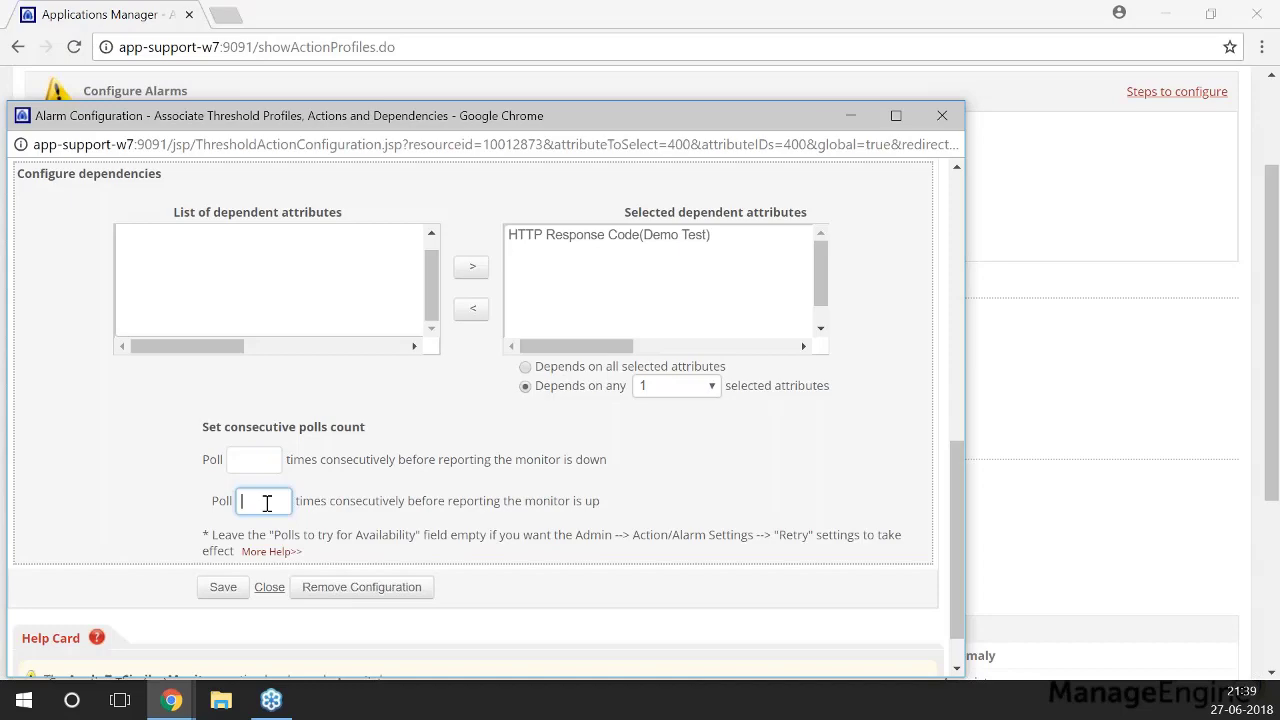
scroll(90, 432, up, 10)
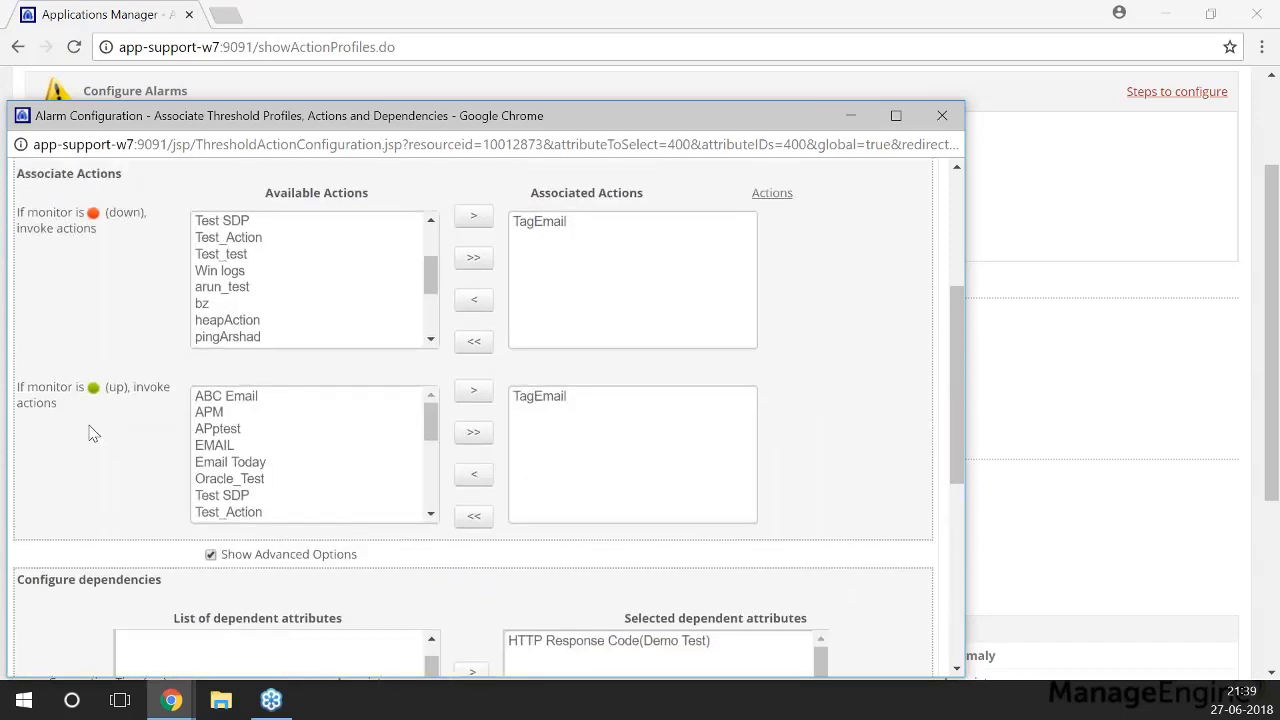
scroll(90, 432, down, 10)
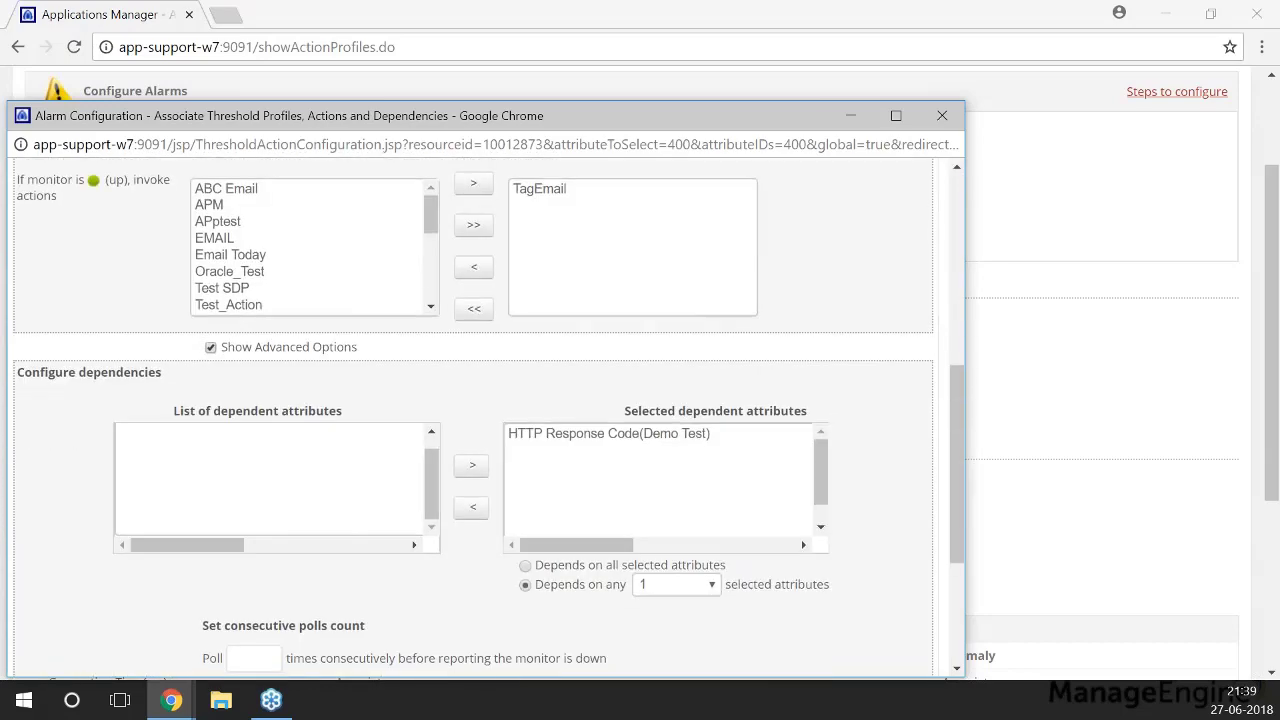
- Try 5 and 1 in the down poll count, then leave it empty
click(255, 403)
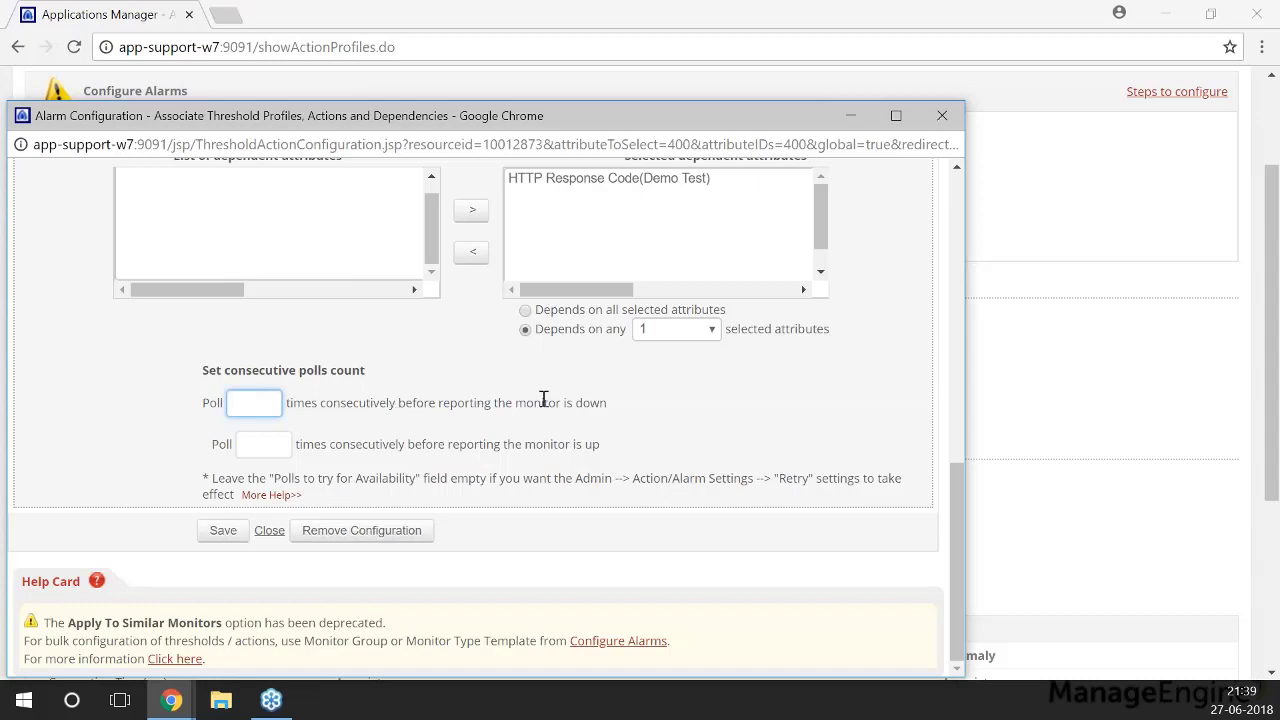
drag(563, 403, 607, 403)
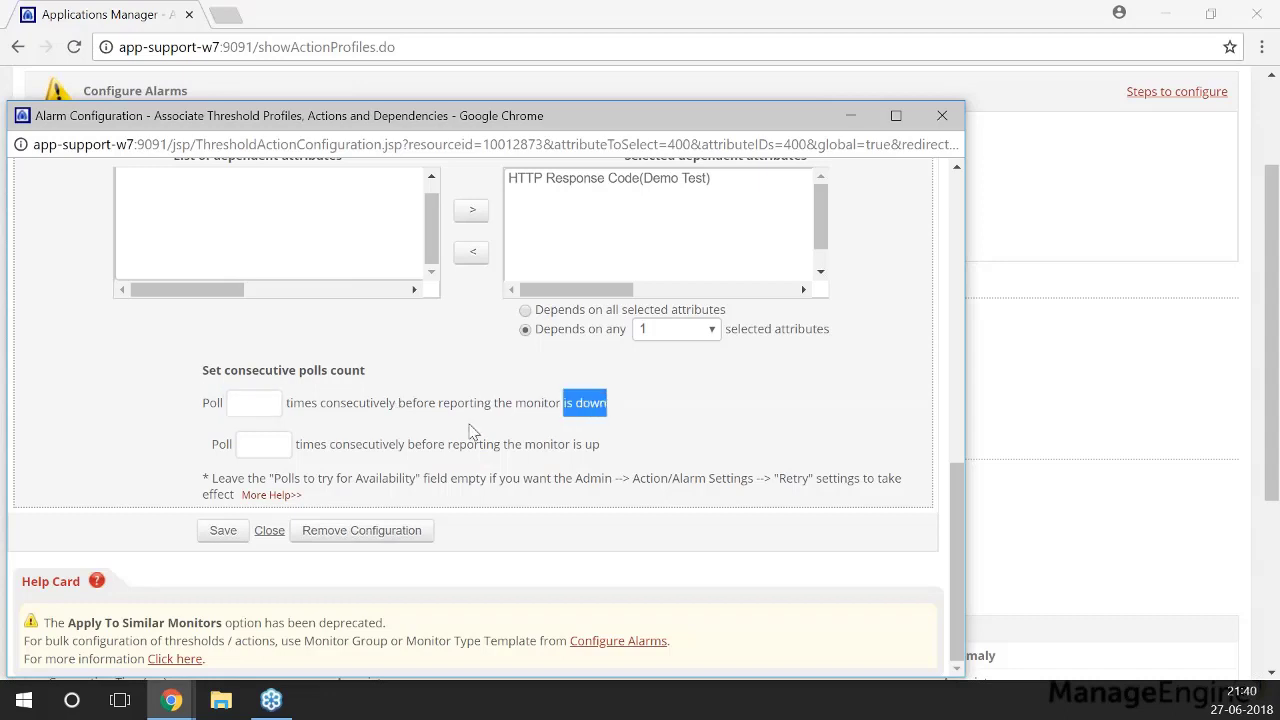
click(245, 405)
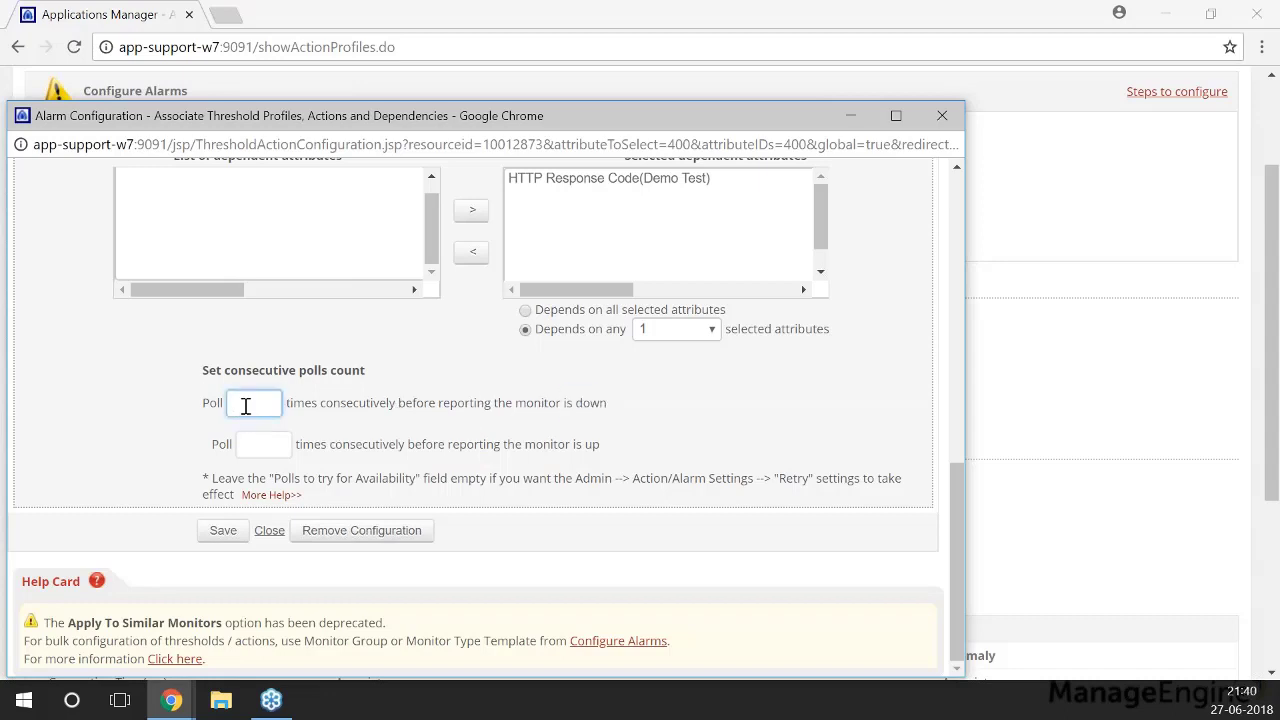
text(5)
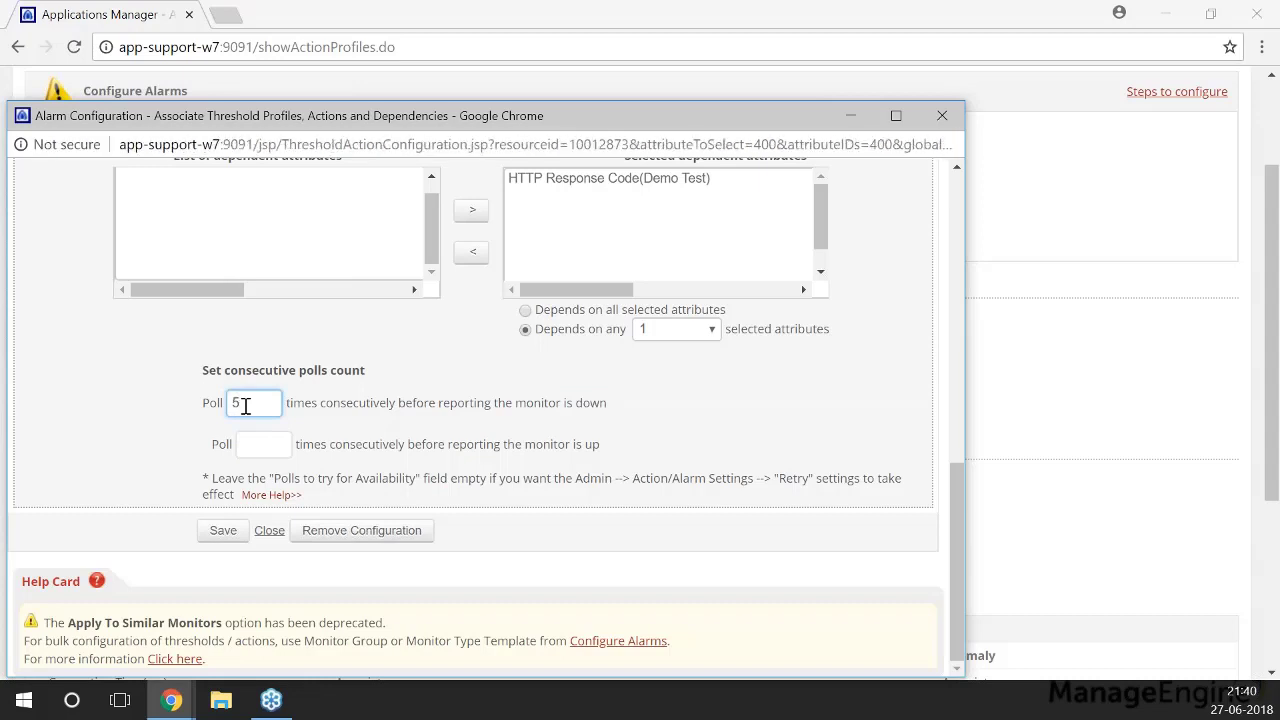
key(BackSpace)
text(1)
key(BackSpace)
drag(527, 443, 605, 443)
click(605, 444)
- Close the Availability alarm window, returning to Demo Test's Configure Alarms page
scroll(376, 473, up, 2)
scroll(376, 473, up, 5)
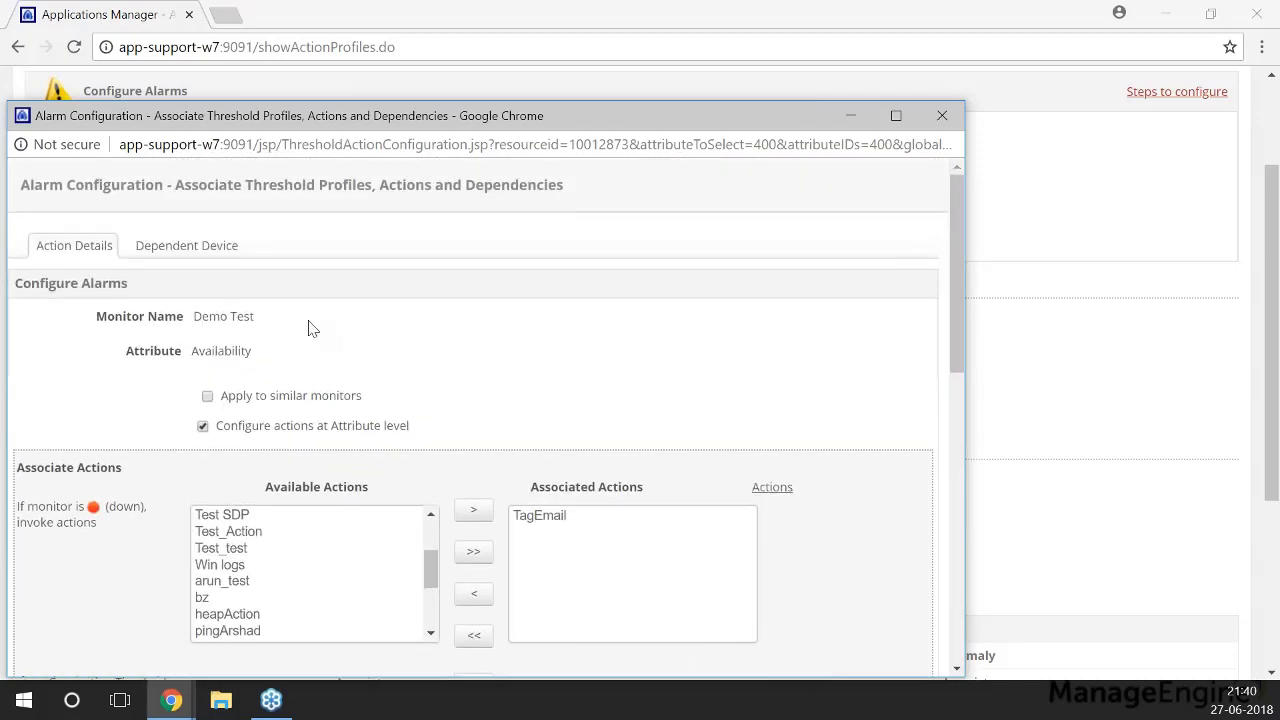
click(942, 115)
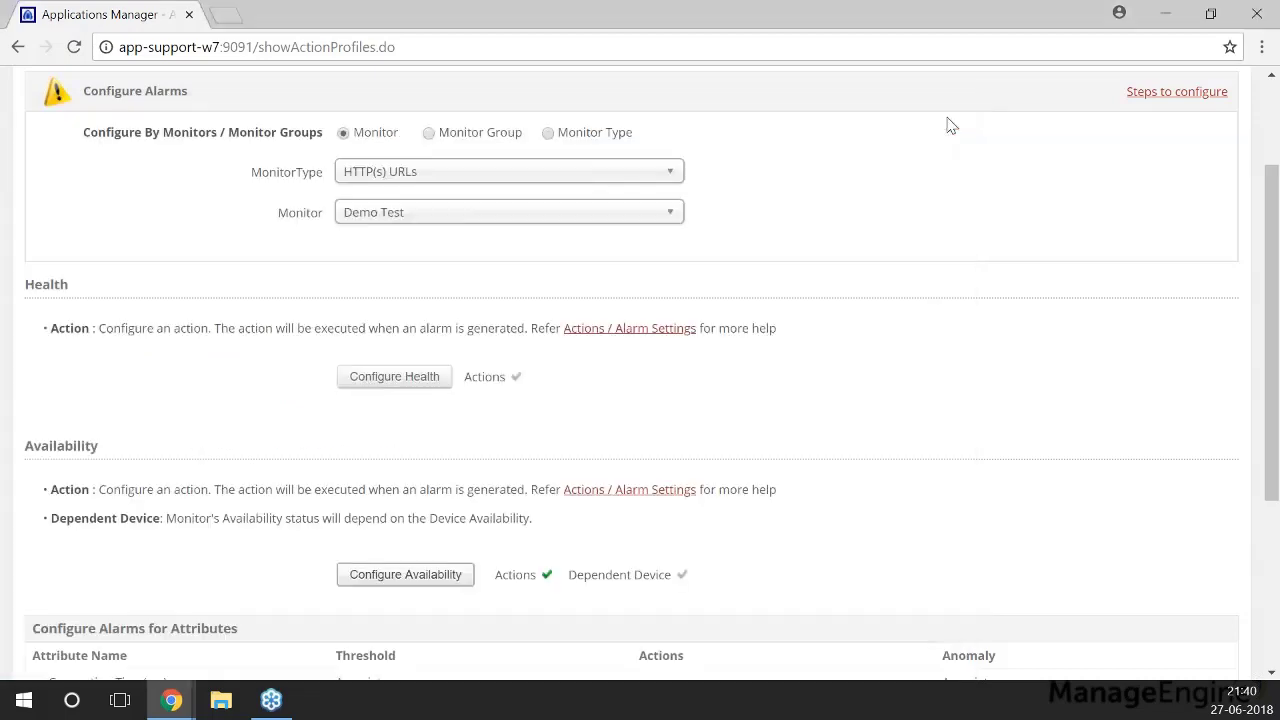
scroll(640, 300, up, 2)
scroll(620, 327, up, 1)
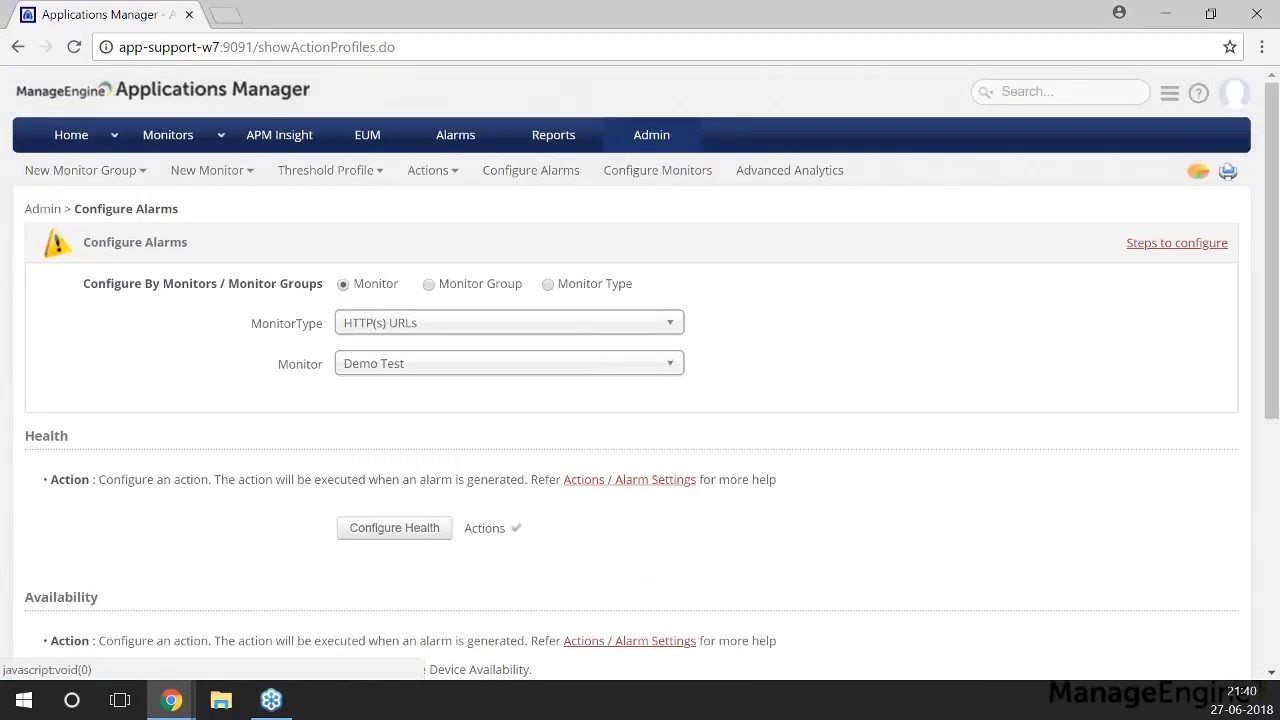
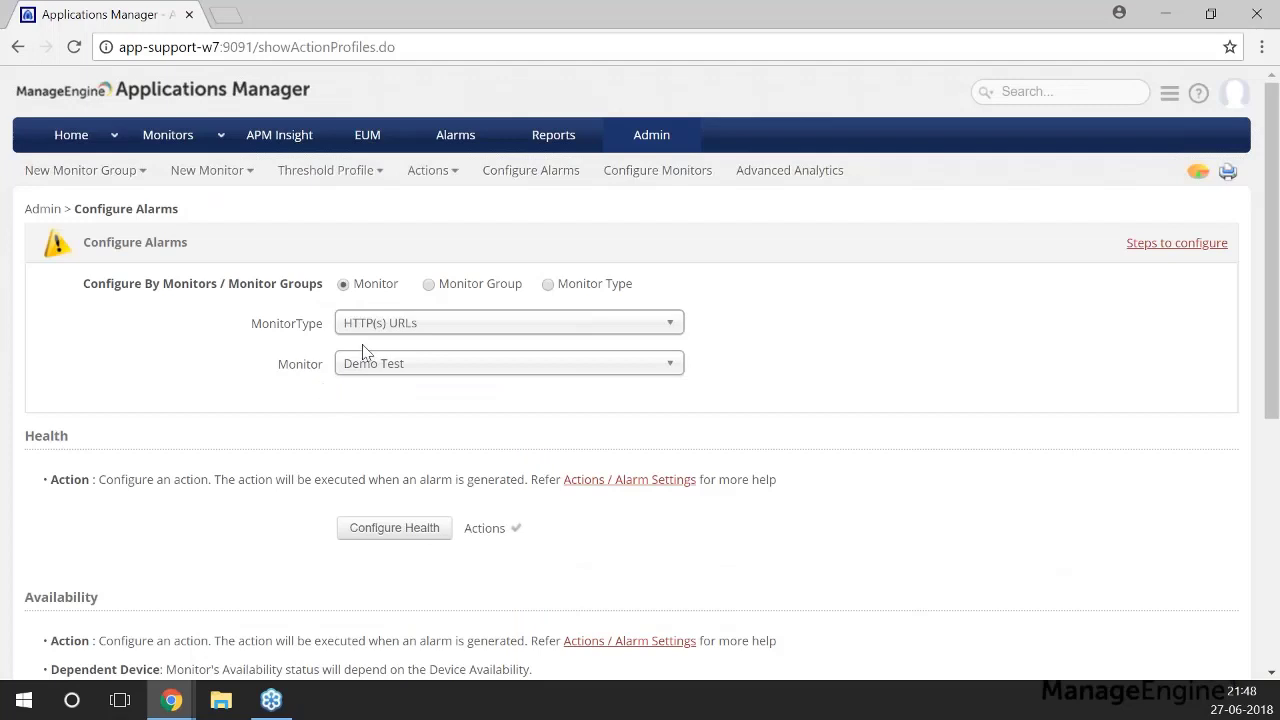
- Open the Reports tab and keep the monitor group filter on apmVcenter
click(555, 138)
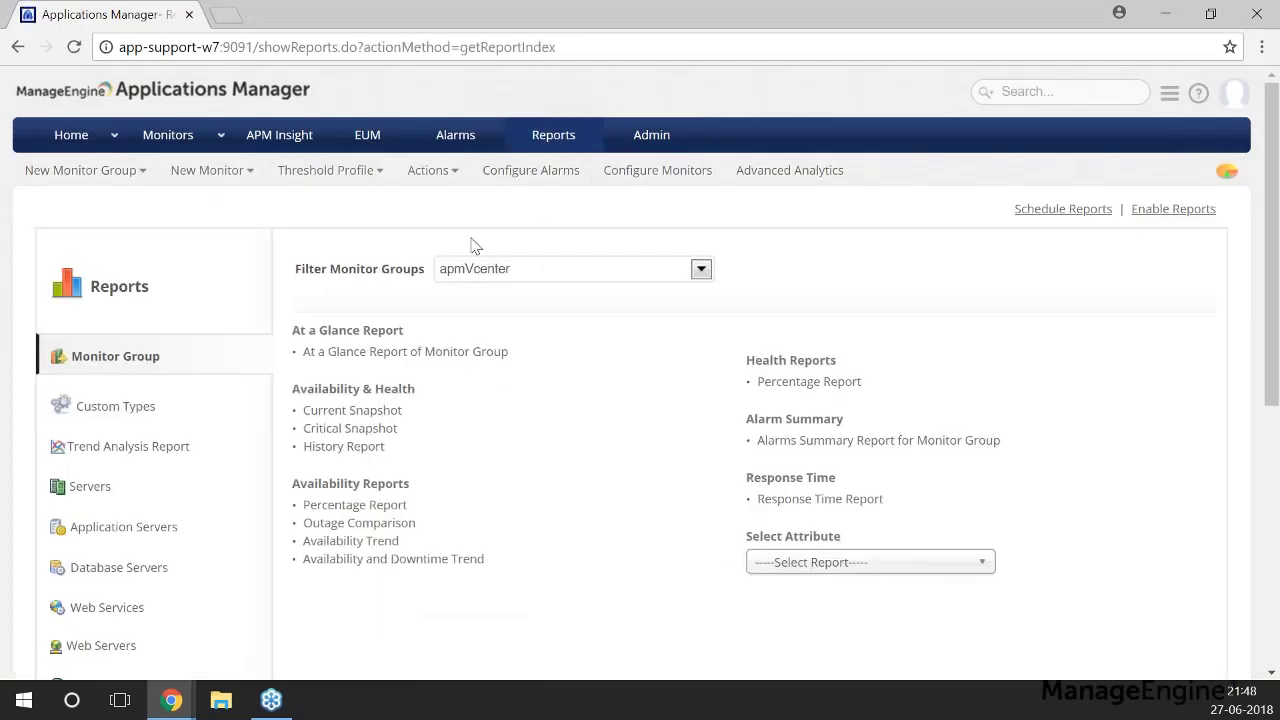
scroll(520, 312, down, 1)
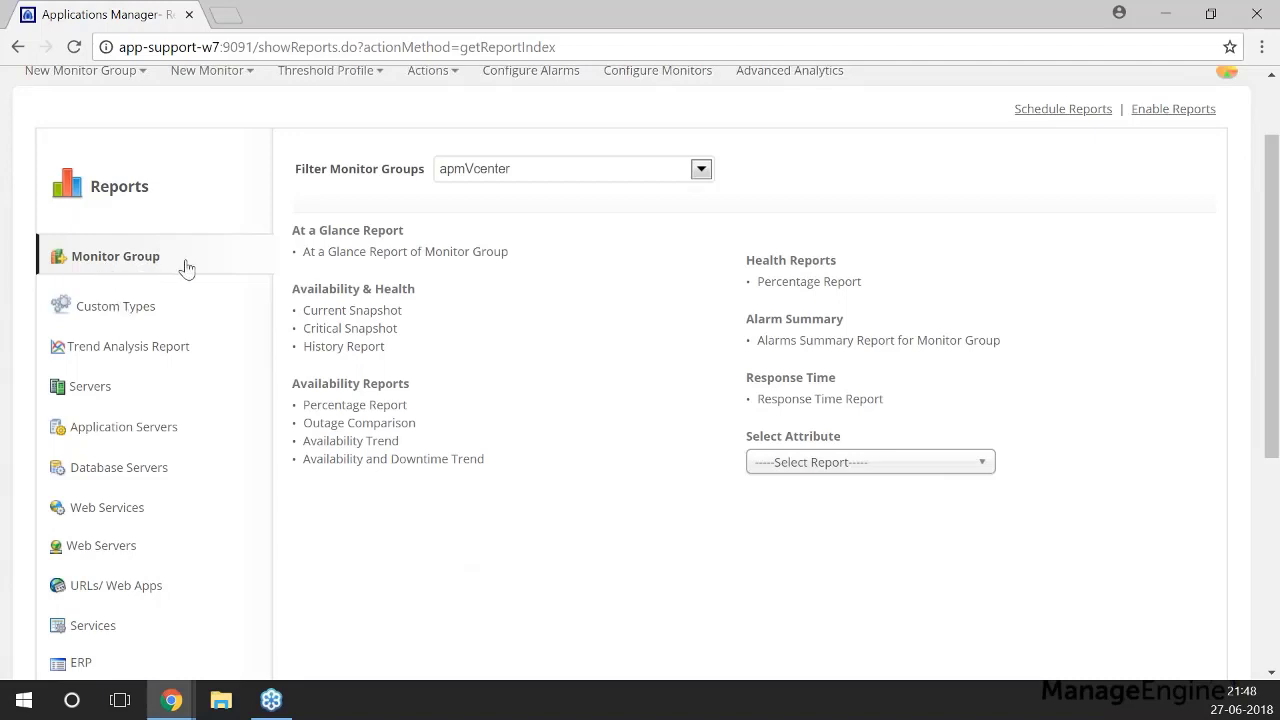
click(701, 170)
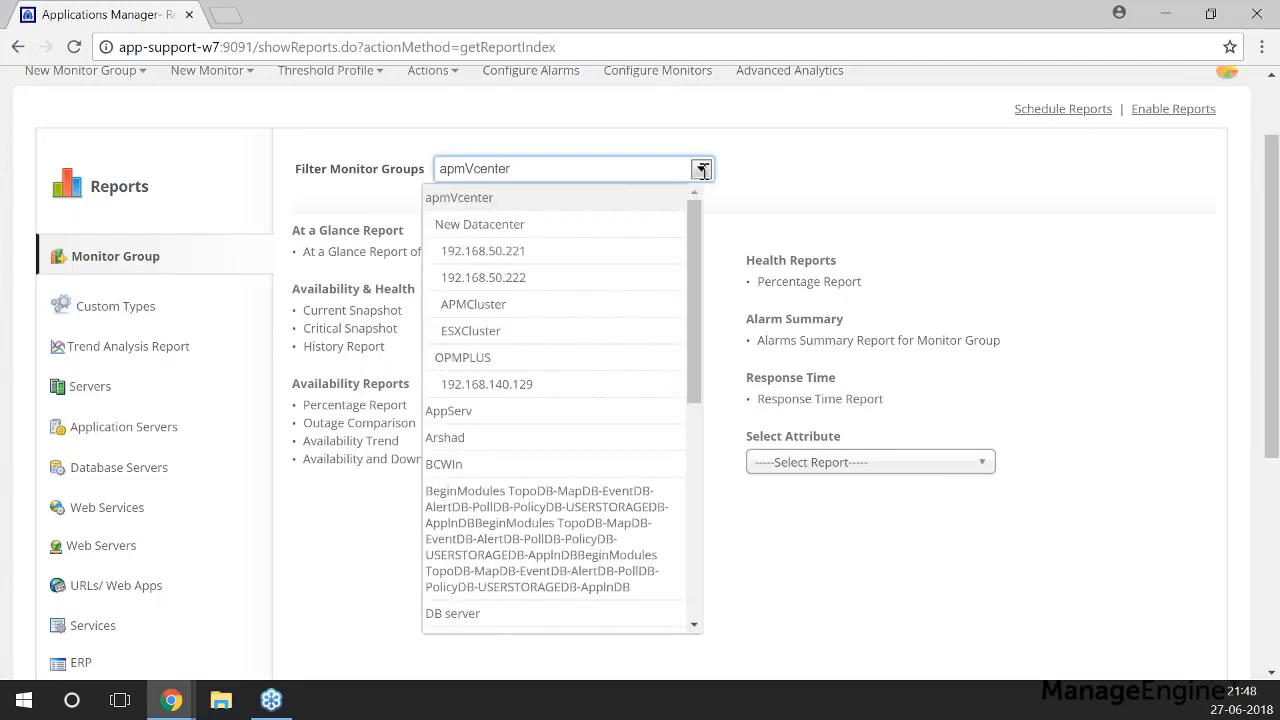
scroll(607, 279, up, 1)
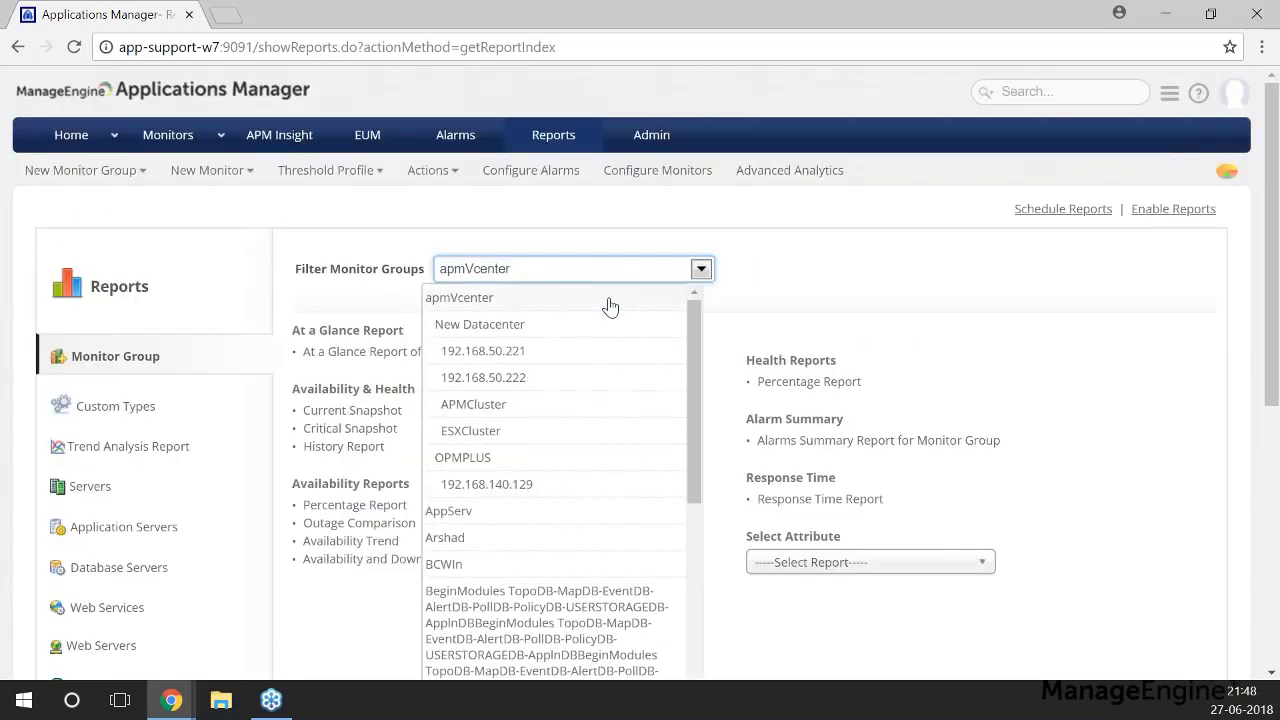
click(752, 275)
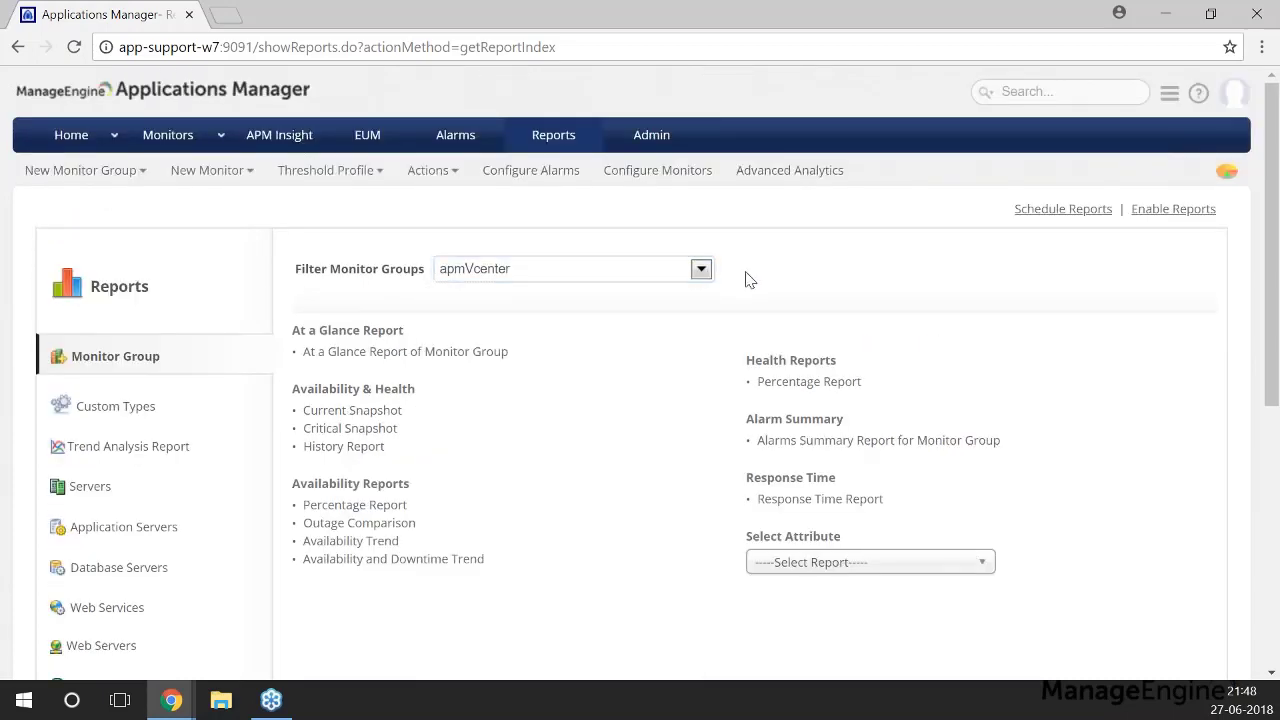
scroll(750, 279, down, 1)
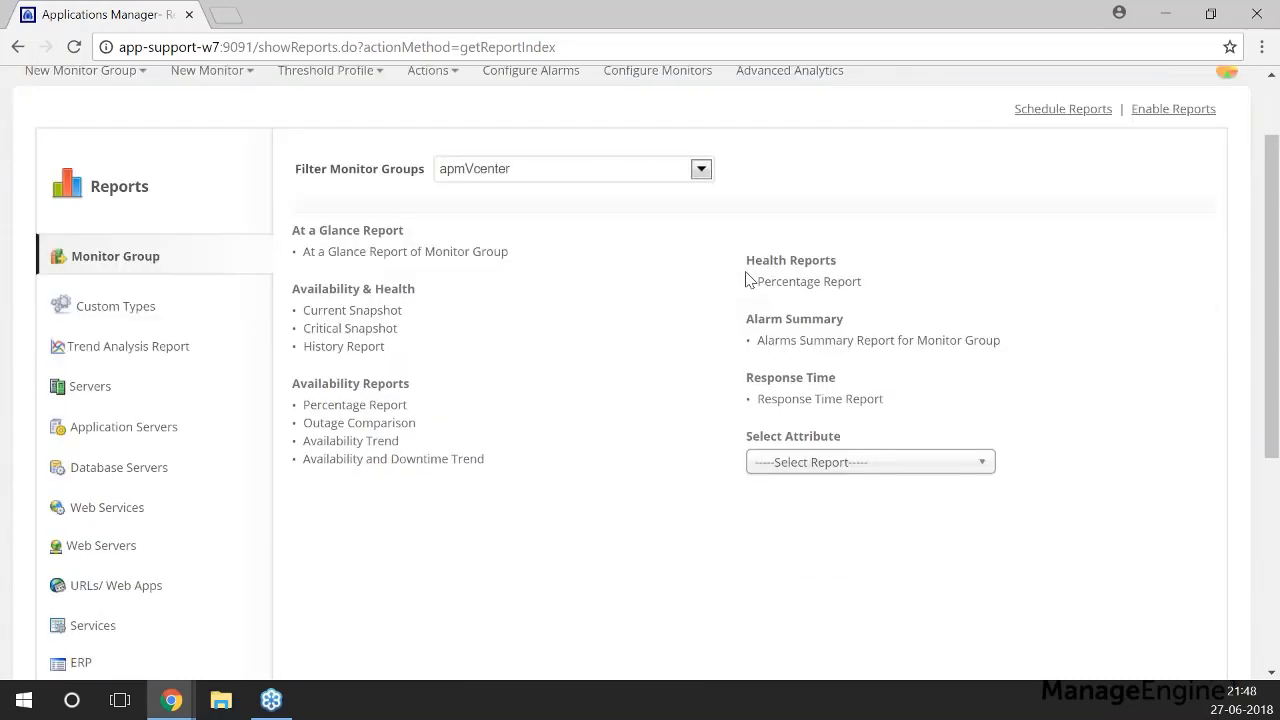
click(400, 262)
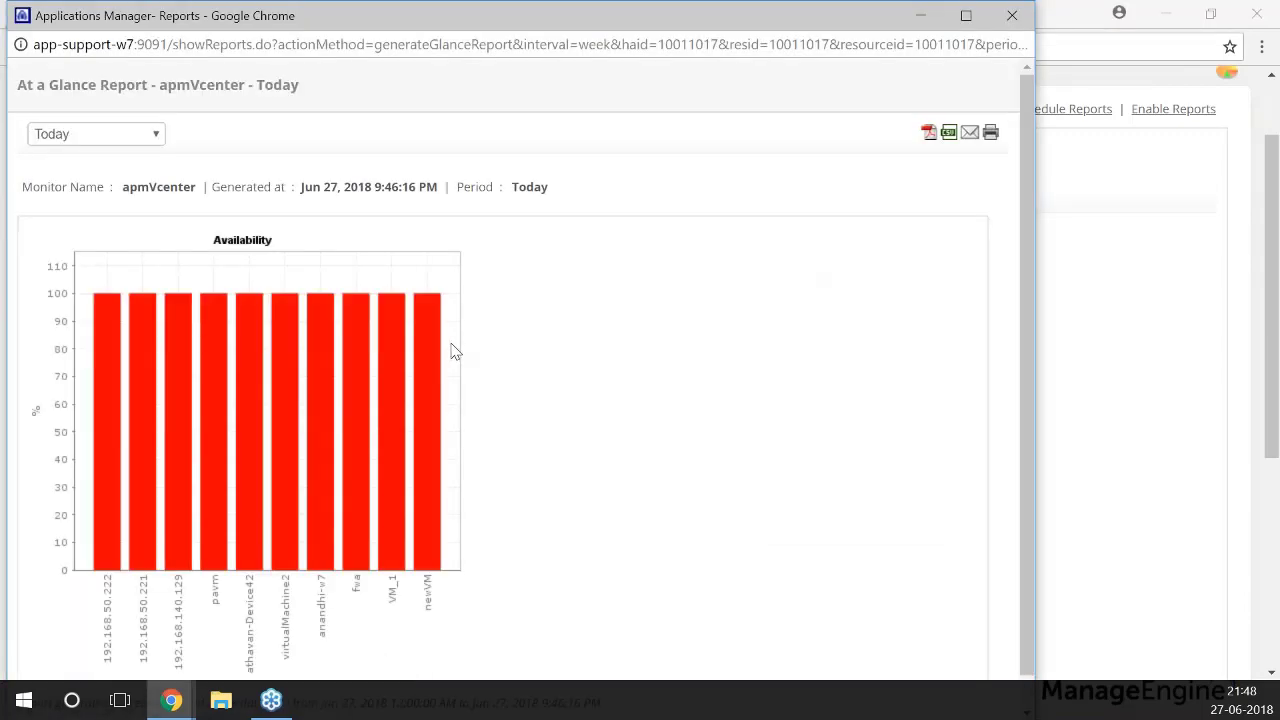
scroll(150, 366, down, 1)
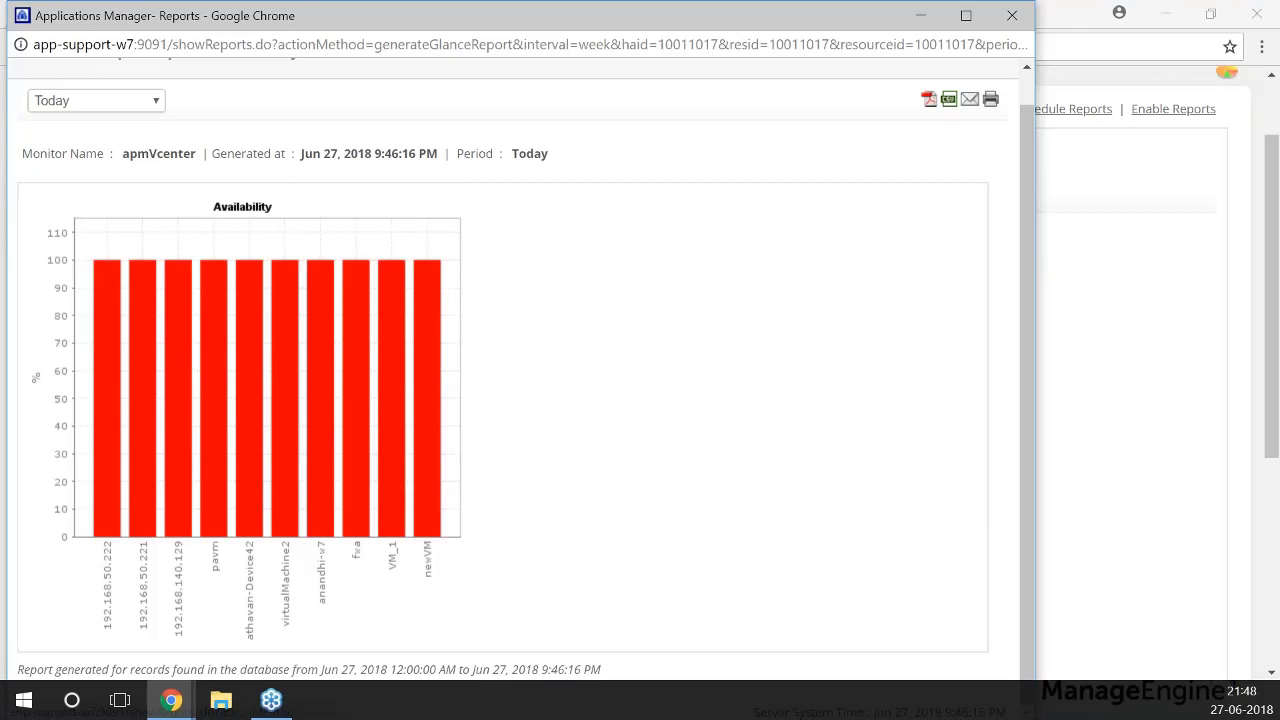
drag(752, 24, 910, 75)
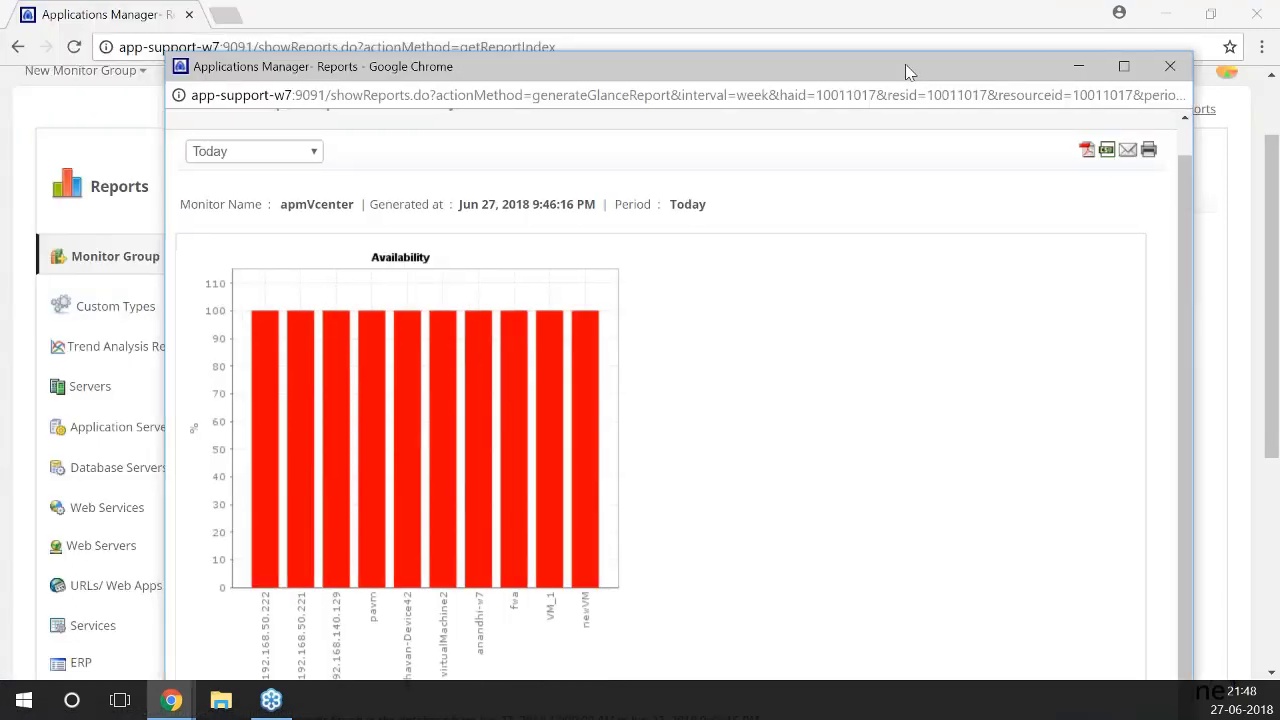
click(320, 151)
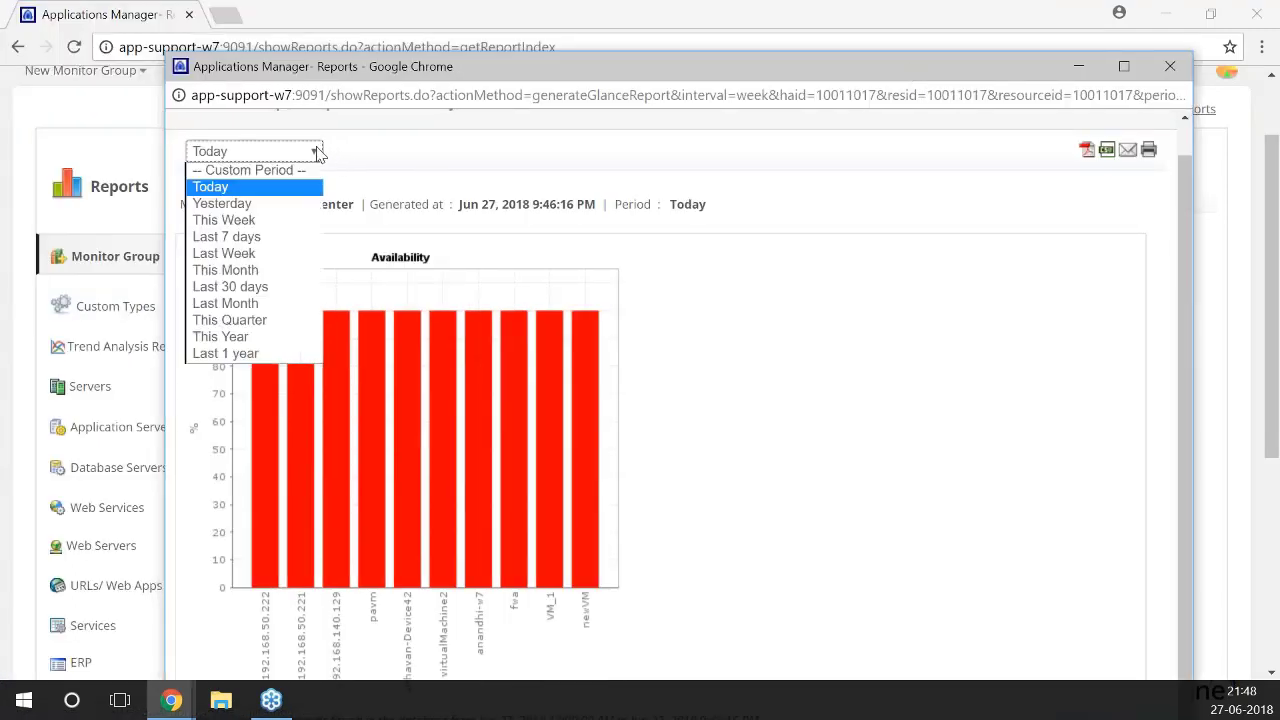
click(250, 220)
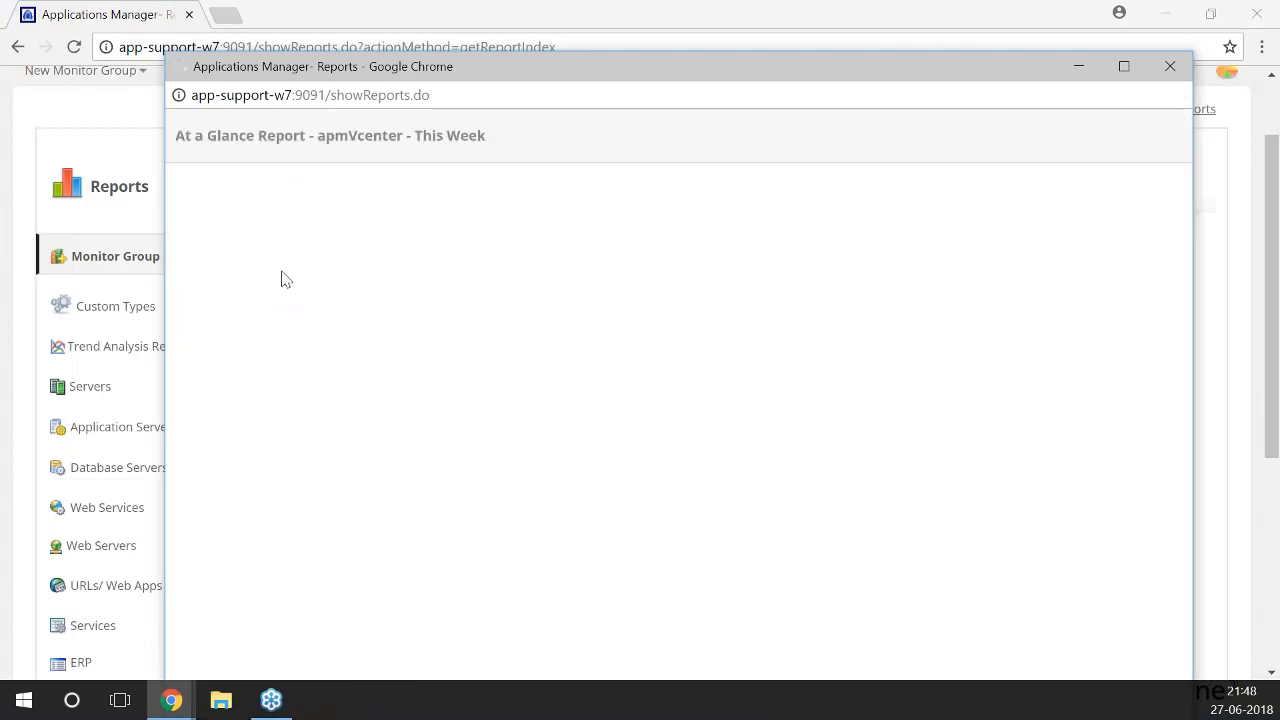
click(1183, 78)
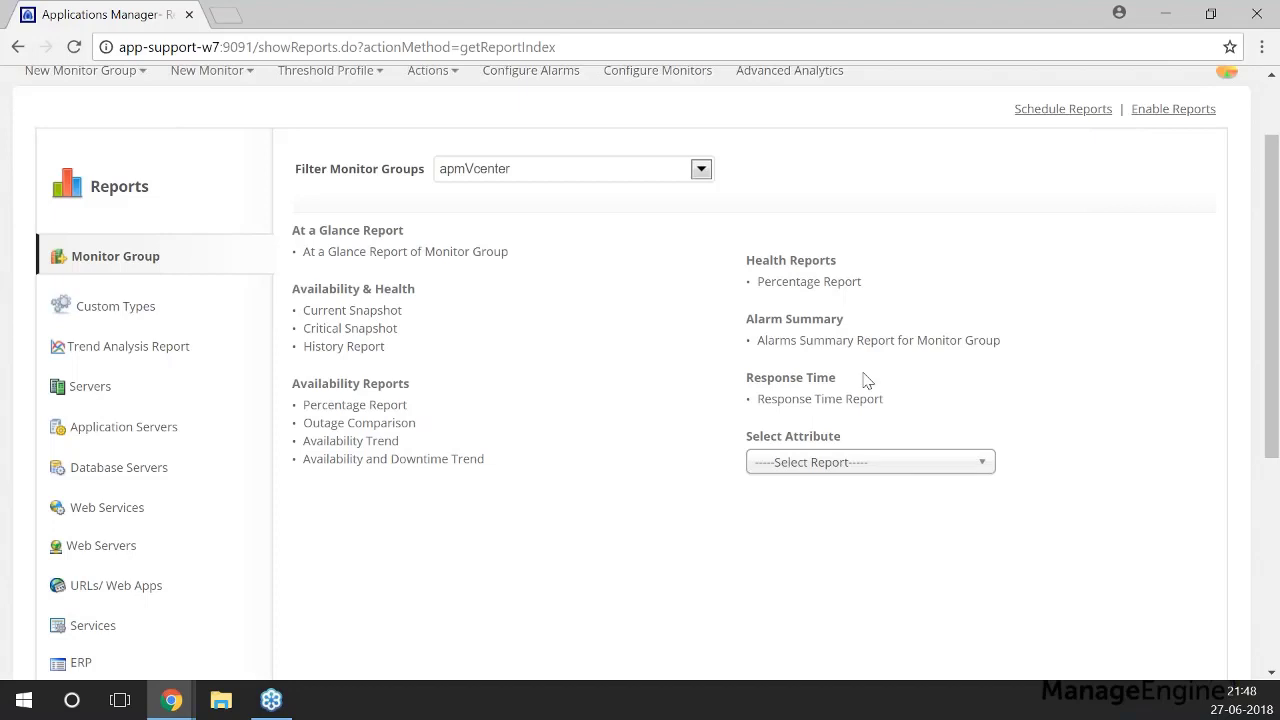
click(822, 282)
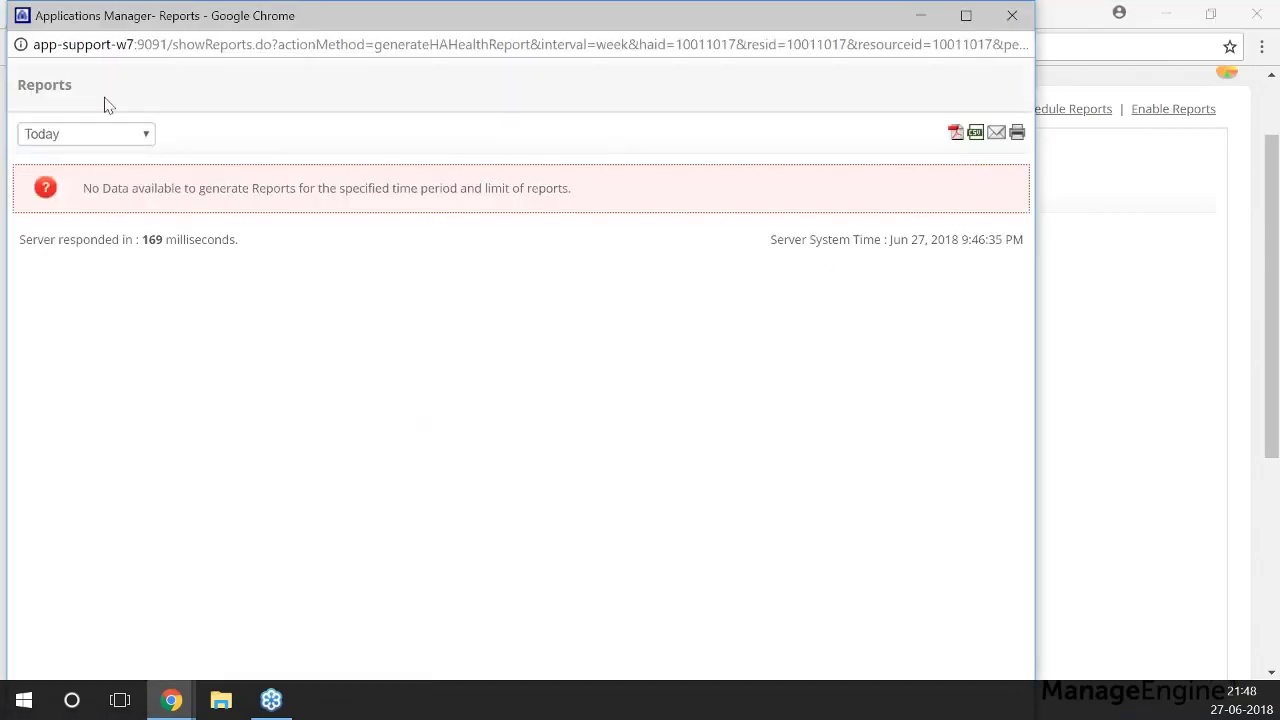
click(94, 134)
click(57, 272)
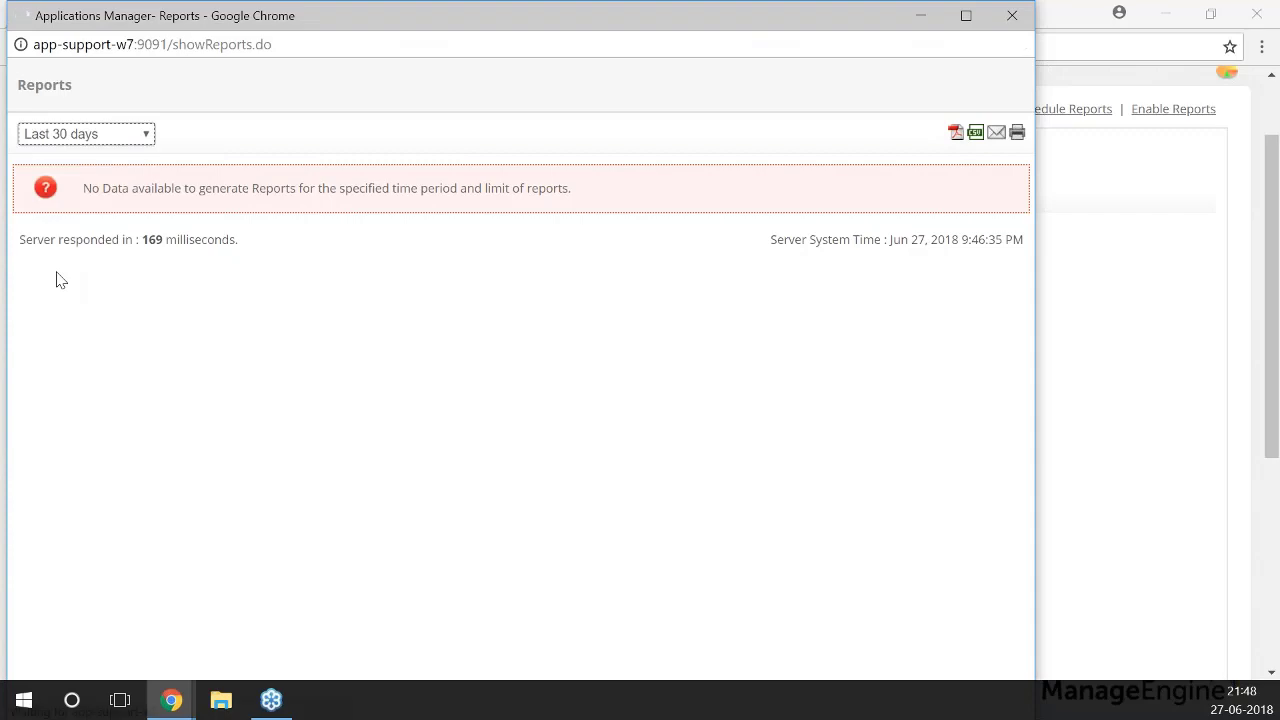
click(1012, 15)
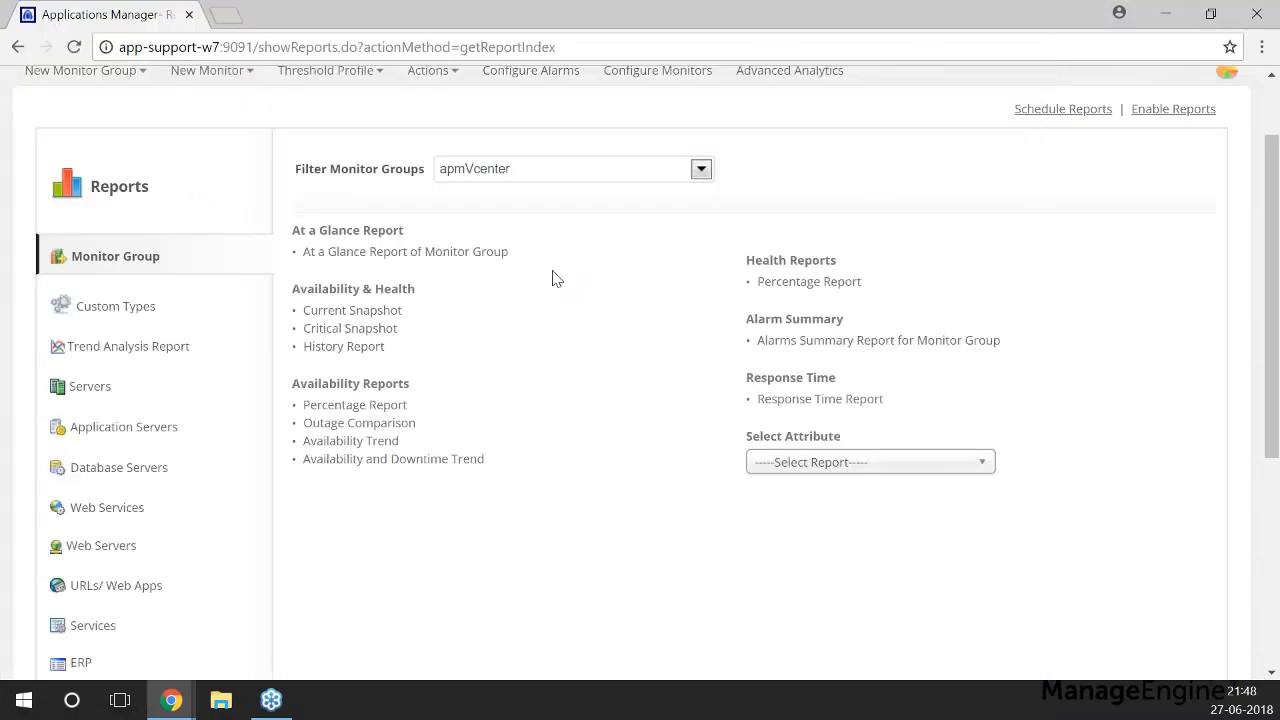
click(370, 312)
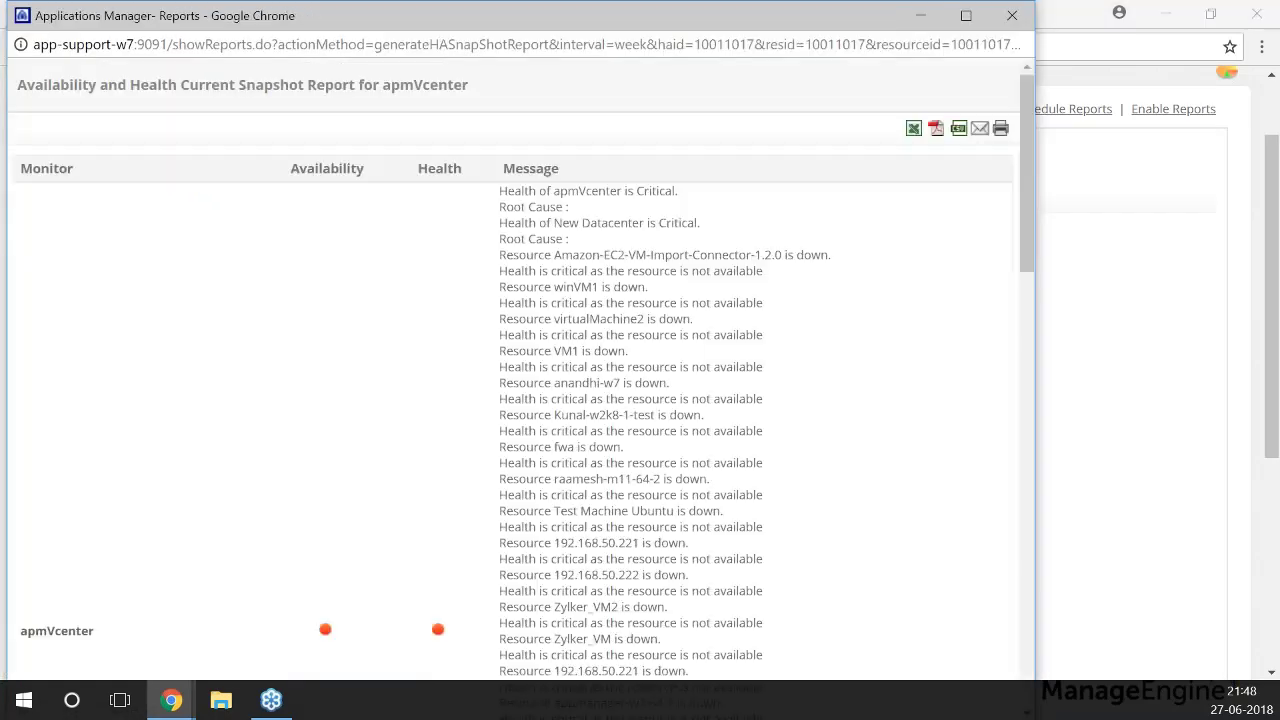
scroll(523, 416, down, 4)
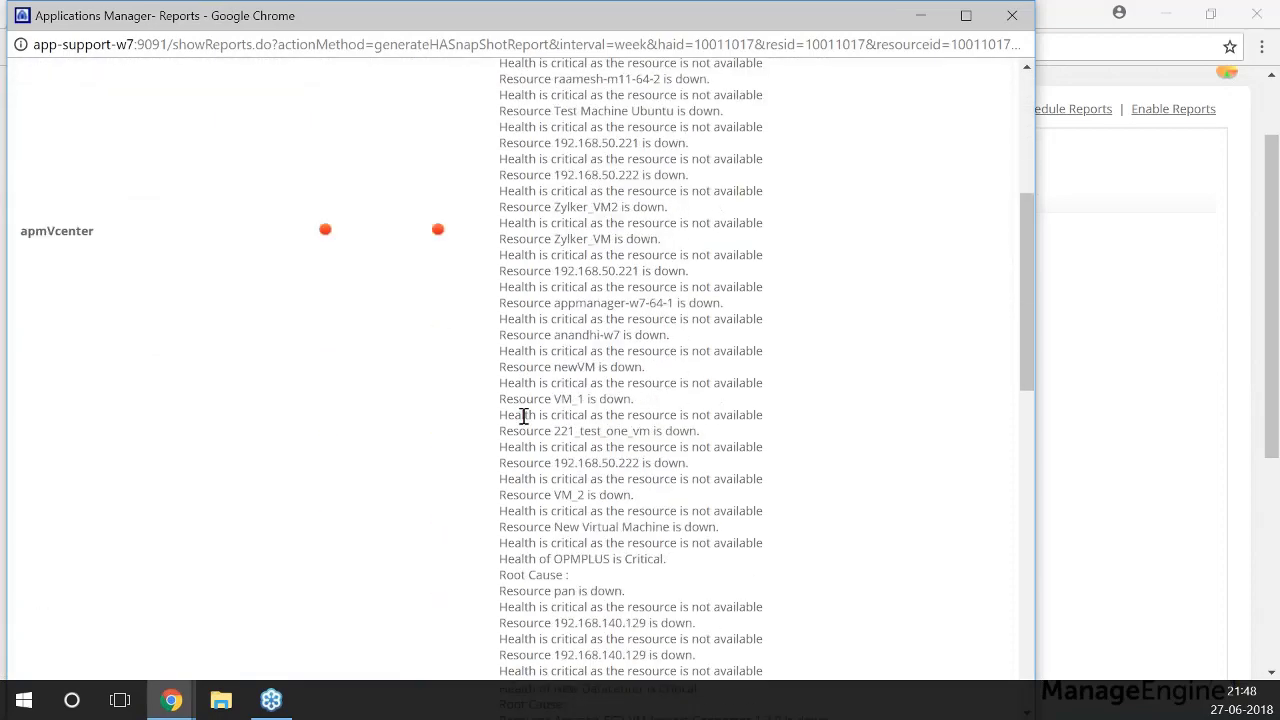
scroll(523, 416, up, 3)
click(1012, 15)
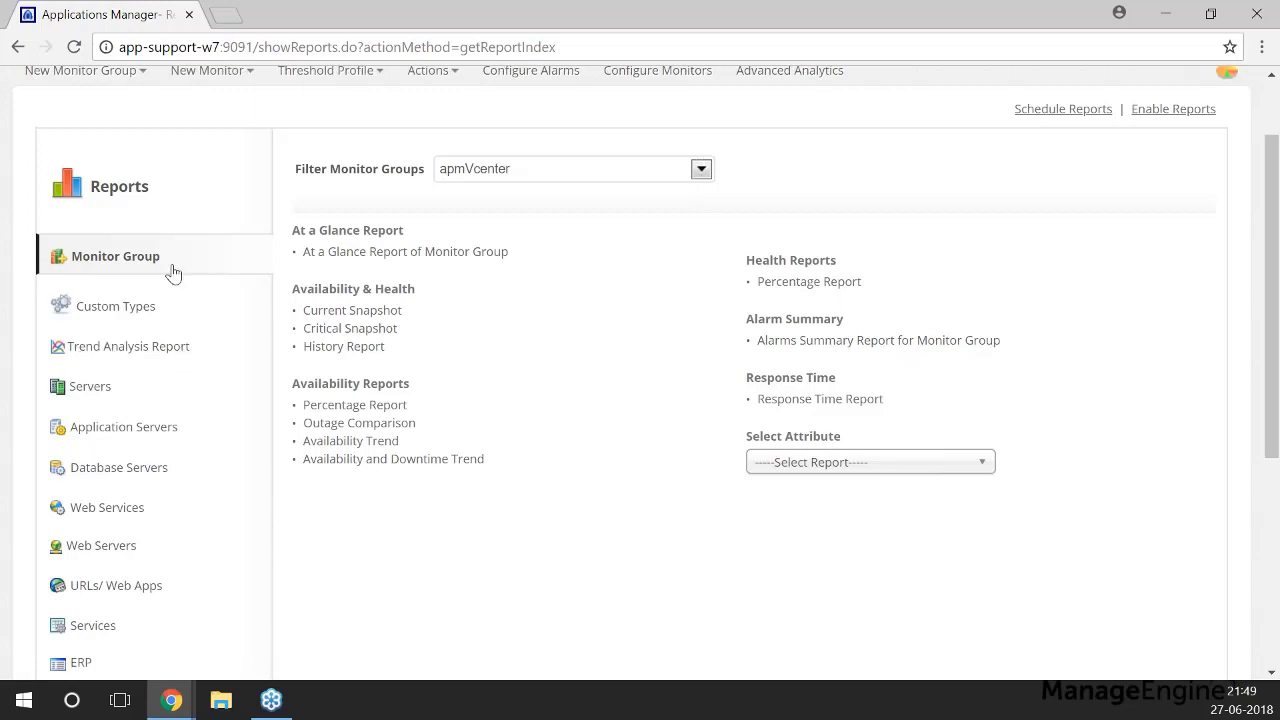
- Show Trend Analysis Reports for the .Net monitor
click(189, 356)
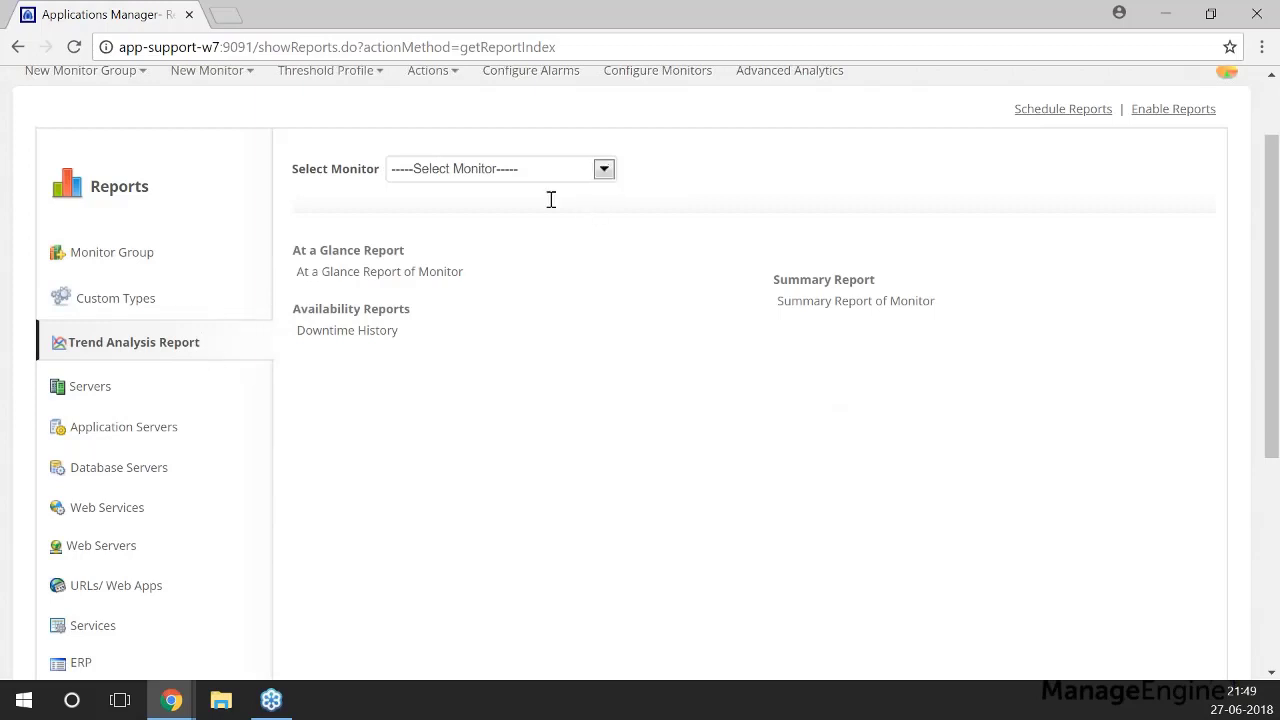
click(604, 169)
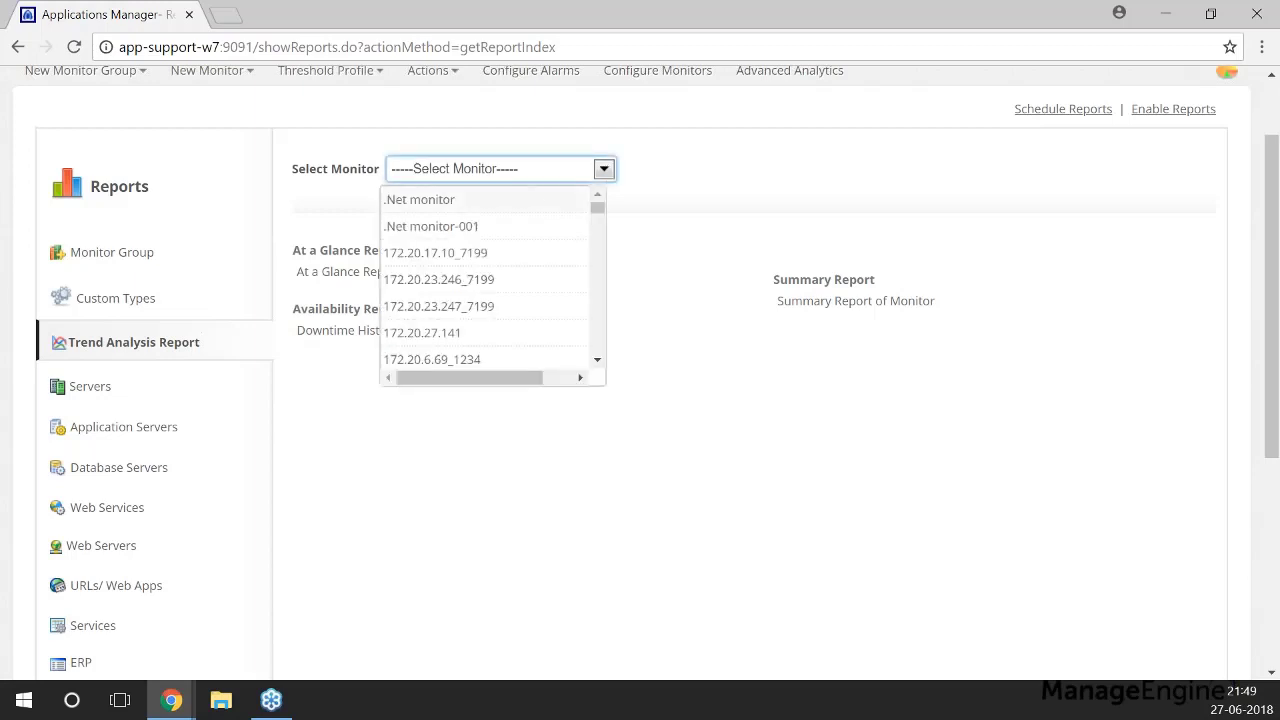
click(432, 201)
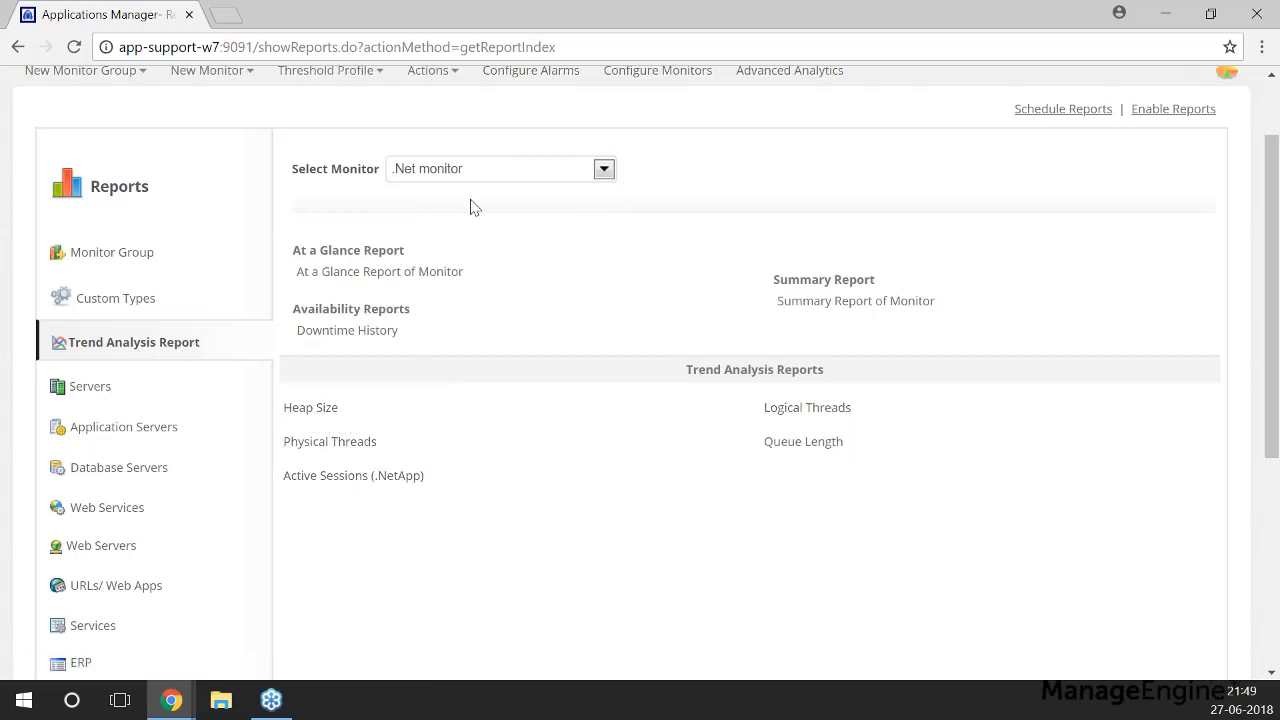
- Open the .Net monitor's Heap Size history report and scroll through it
click(330, 416)
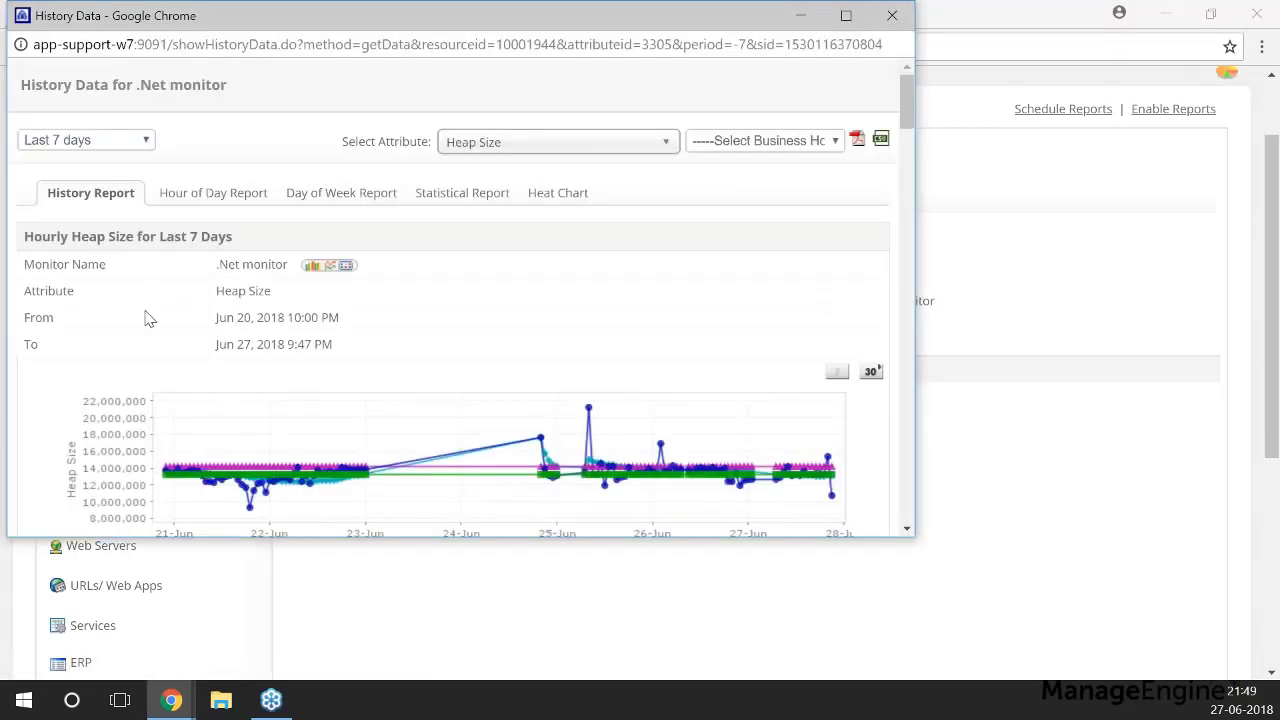
scroll(145, 318, down, 4)
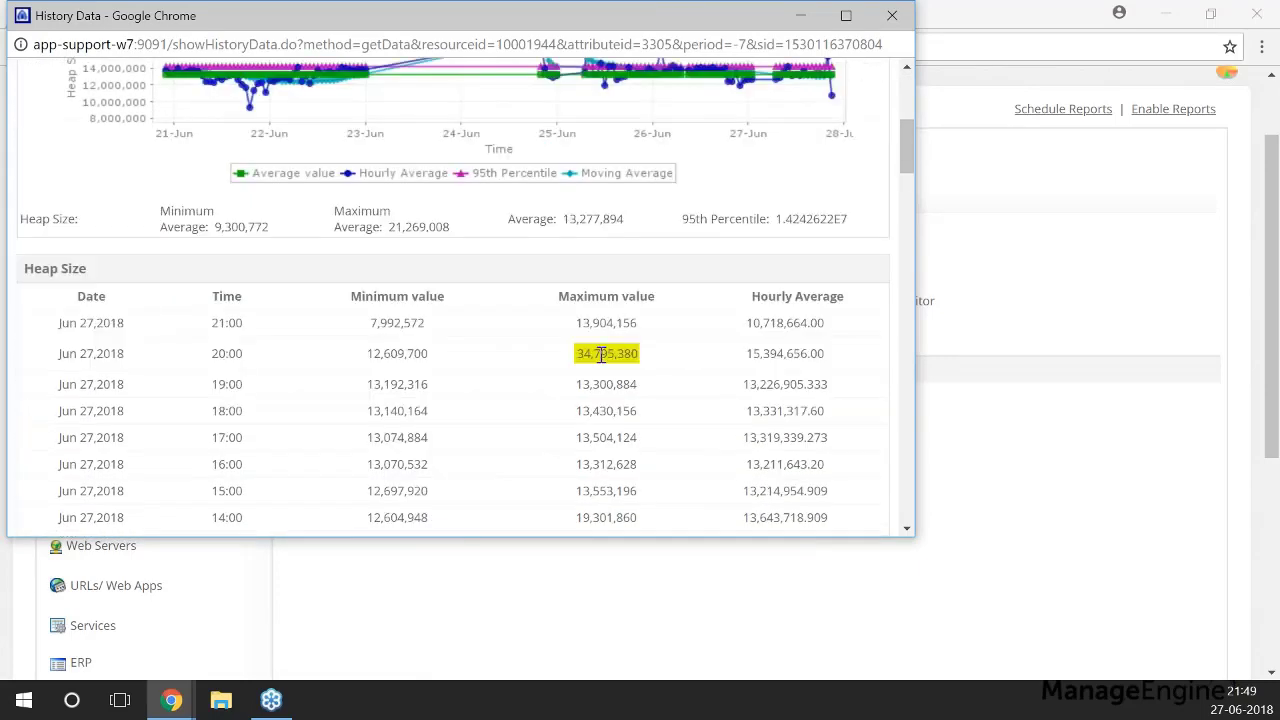
scroll(203, 335, down, 2)
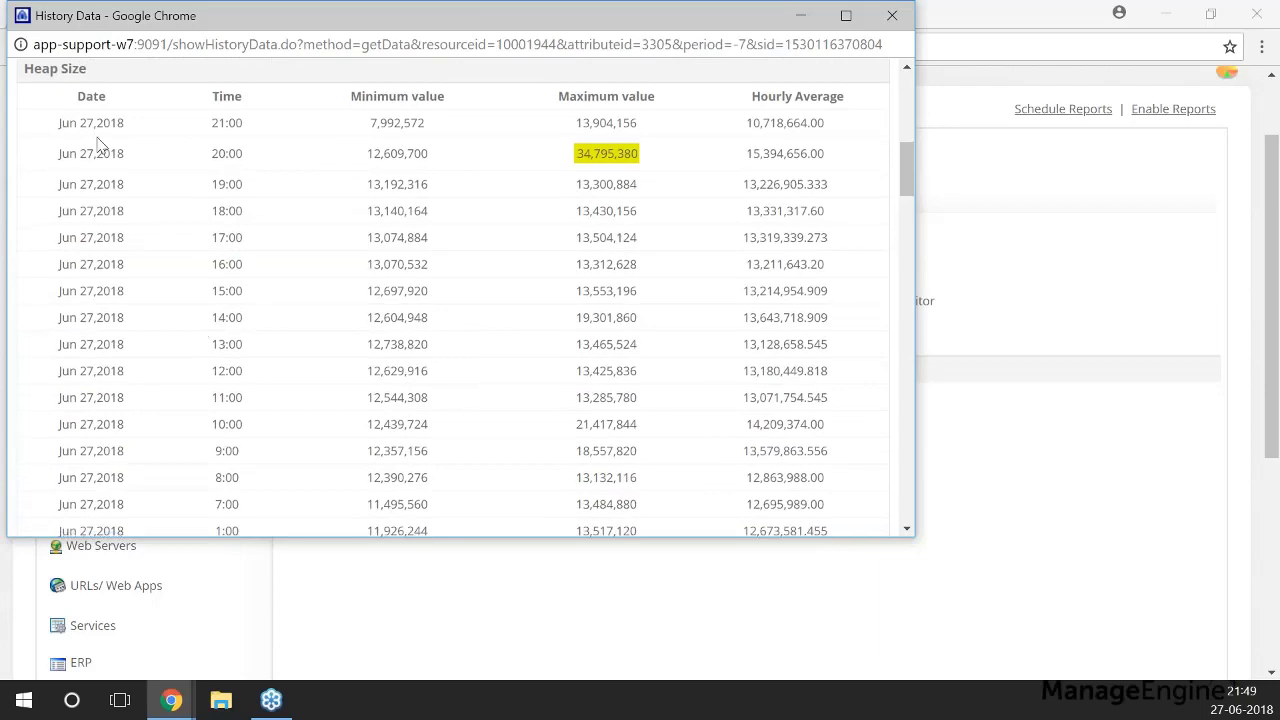
scroll(160, 107, up, 1)
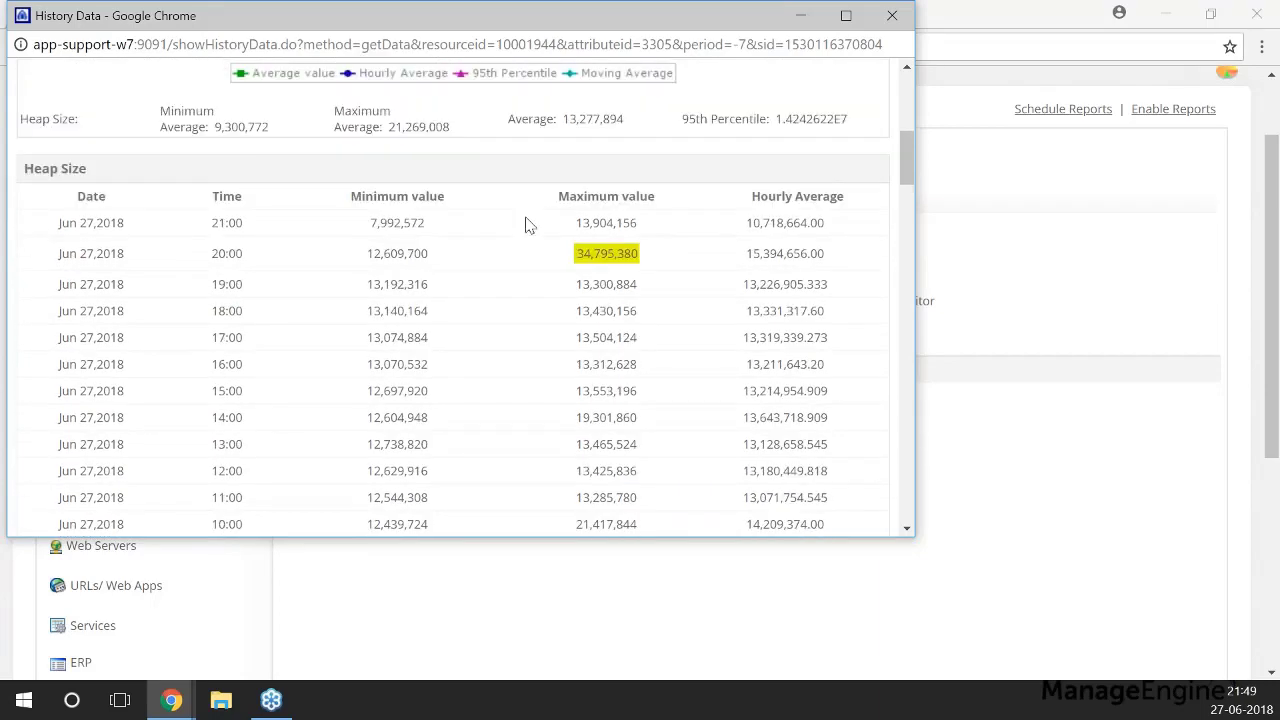
scroll(735, 343, up, 5)
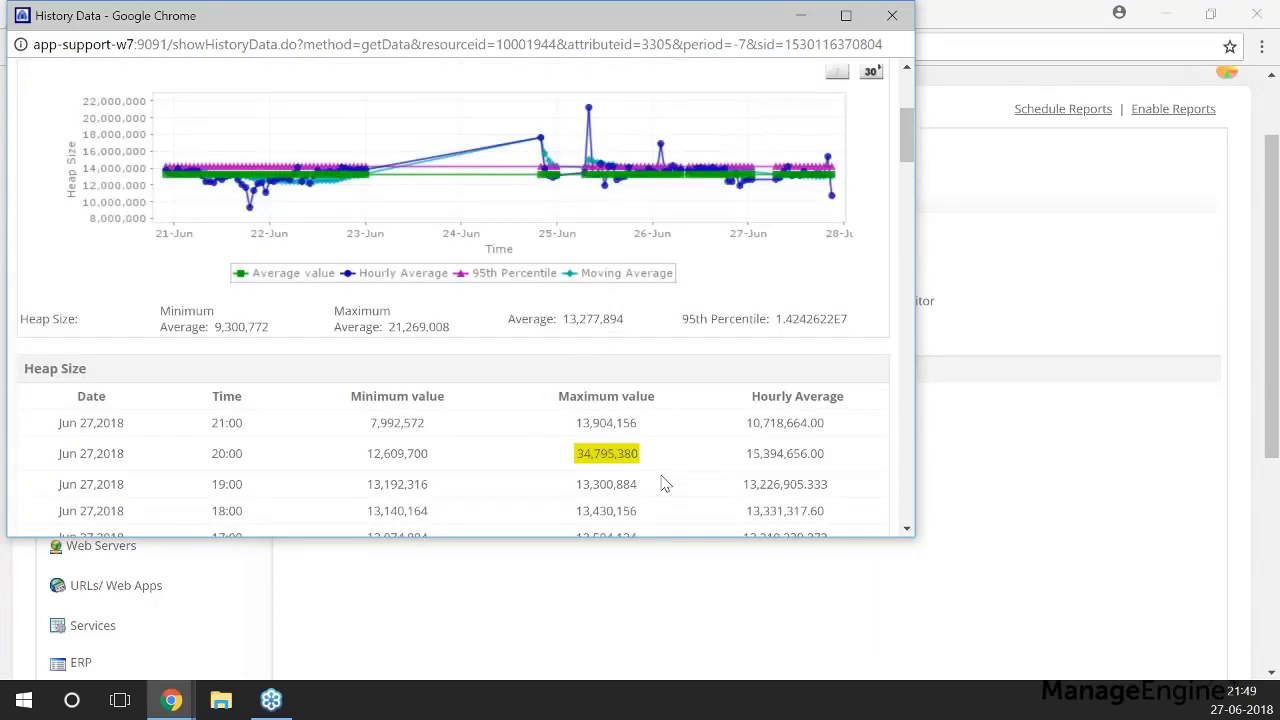
- View Heap Size history broken down by hour of day and by day of week
click(210, 193)
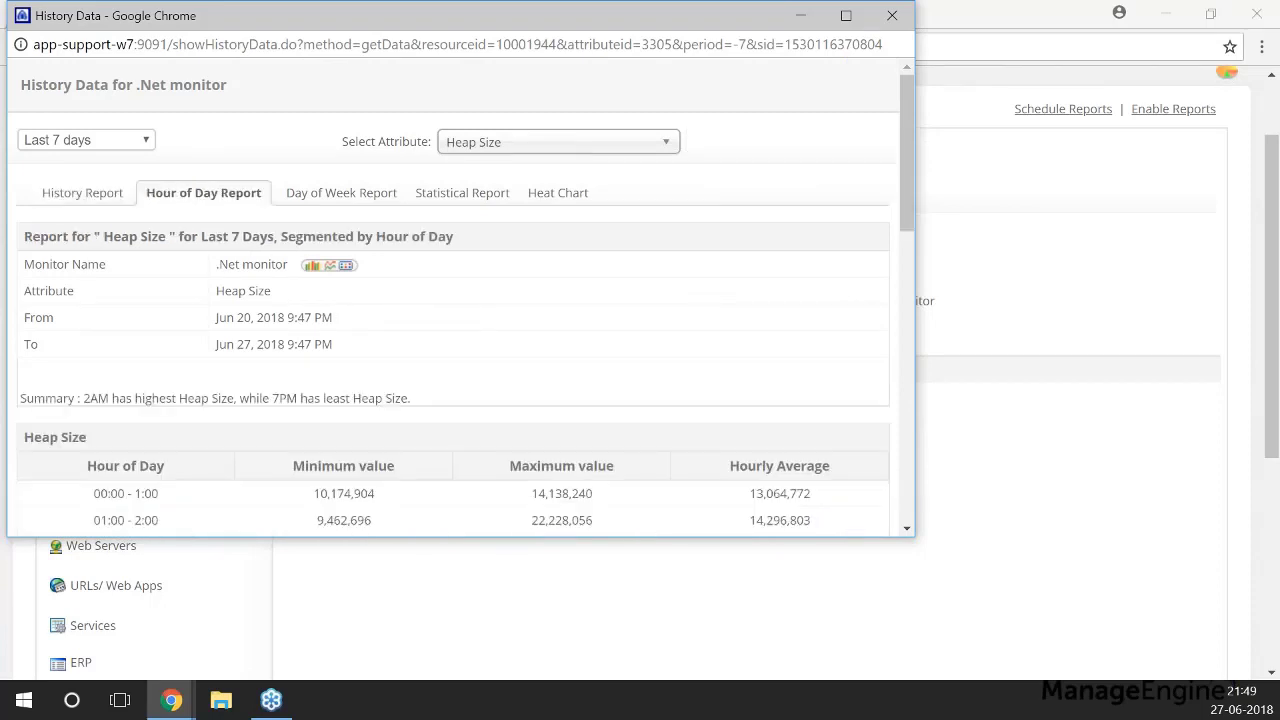
scroll(340, 374, down, 1)
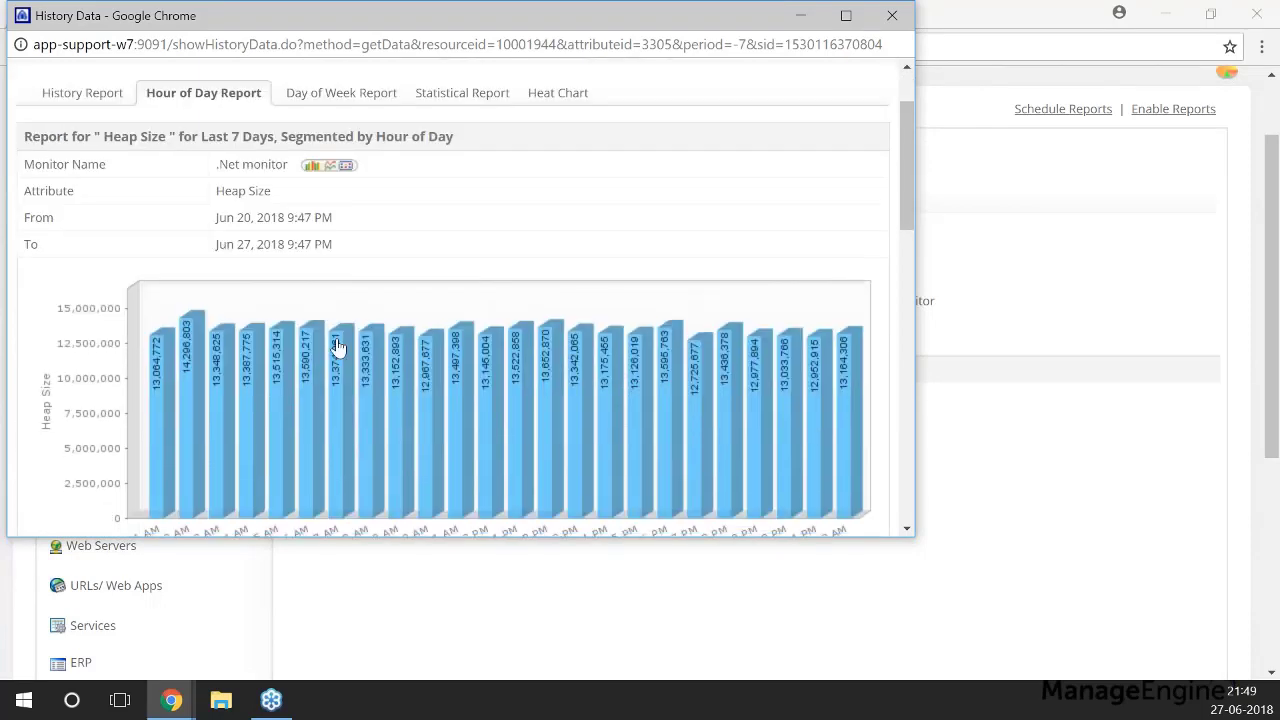
scroll(305, 273, up, 1)
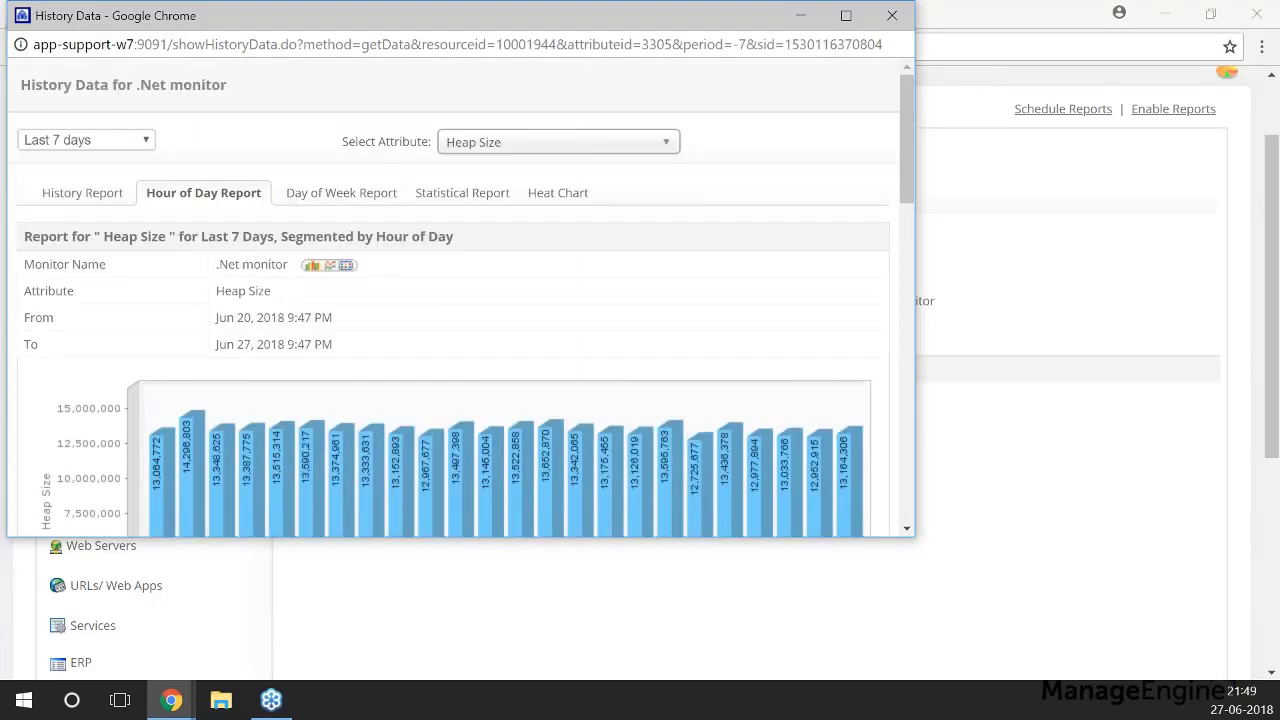
click(345, 199)
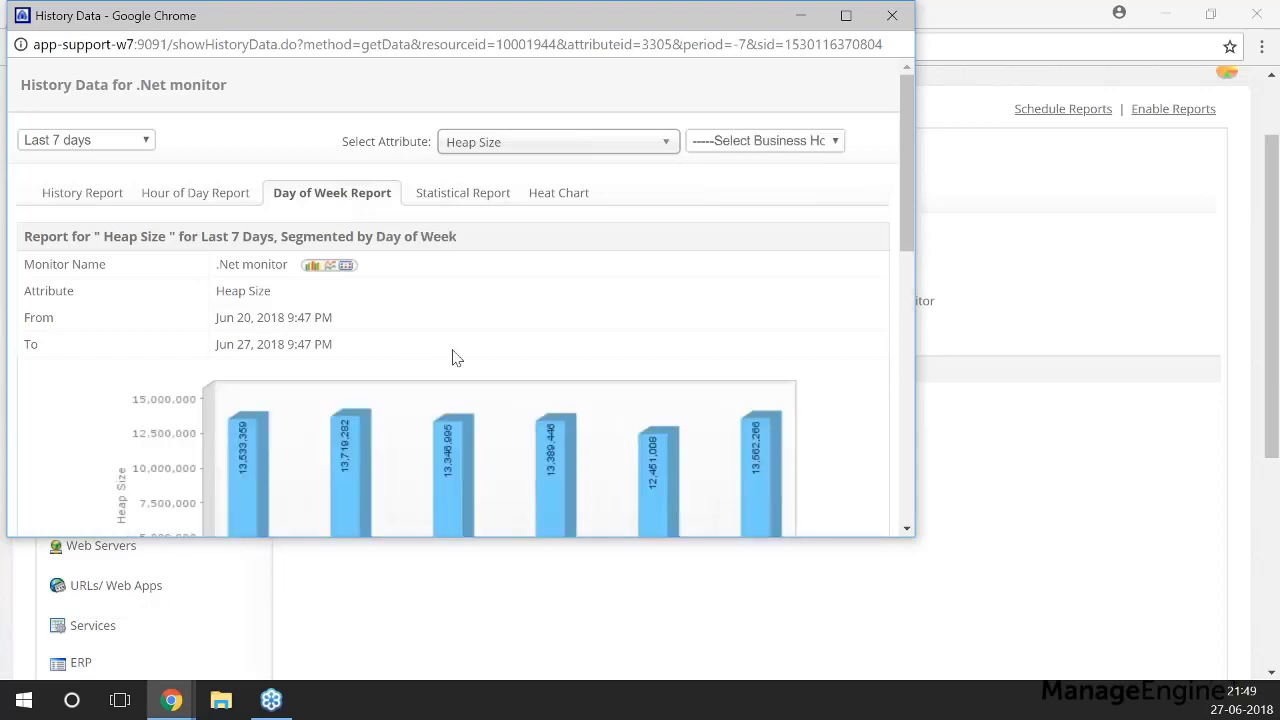
scroll(435, 283, down, 1)
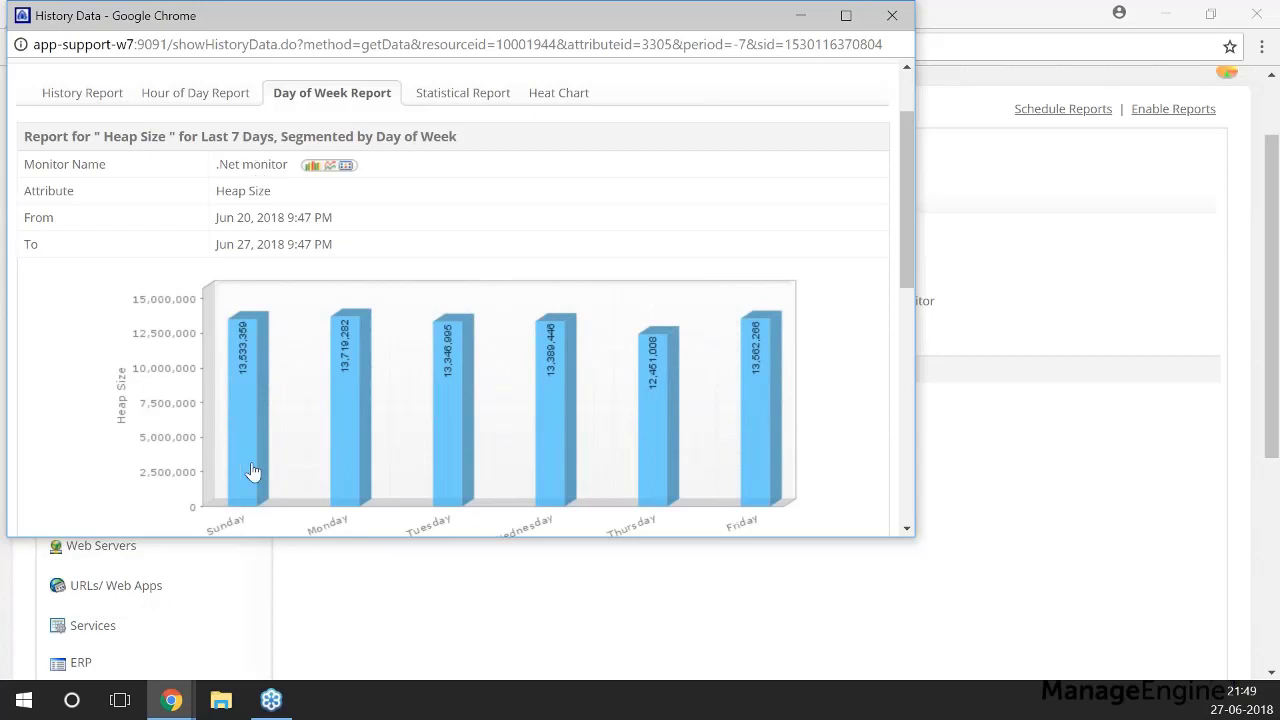
scroll(251, 471, up, 1)
- Show the Heap Size statistical report and heat chart, then close the history window
click(451, 196)
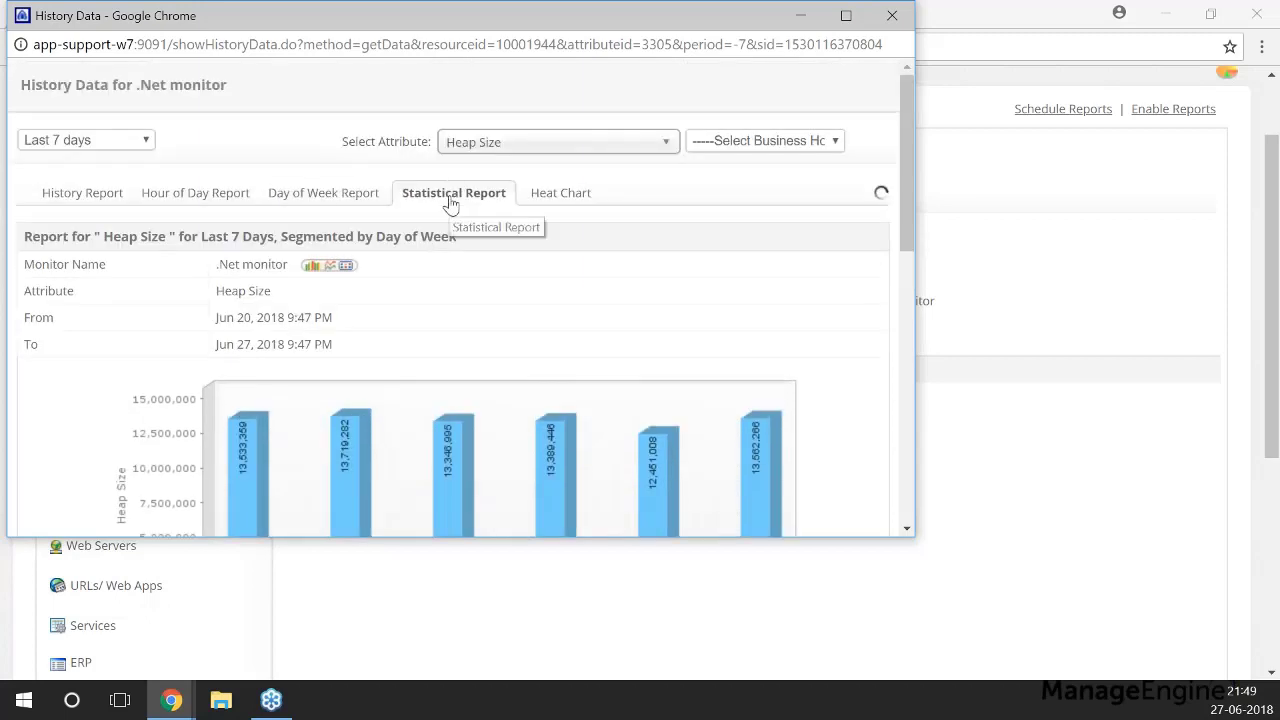
click(557, 203)
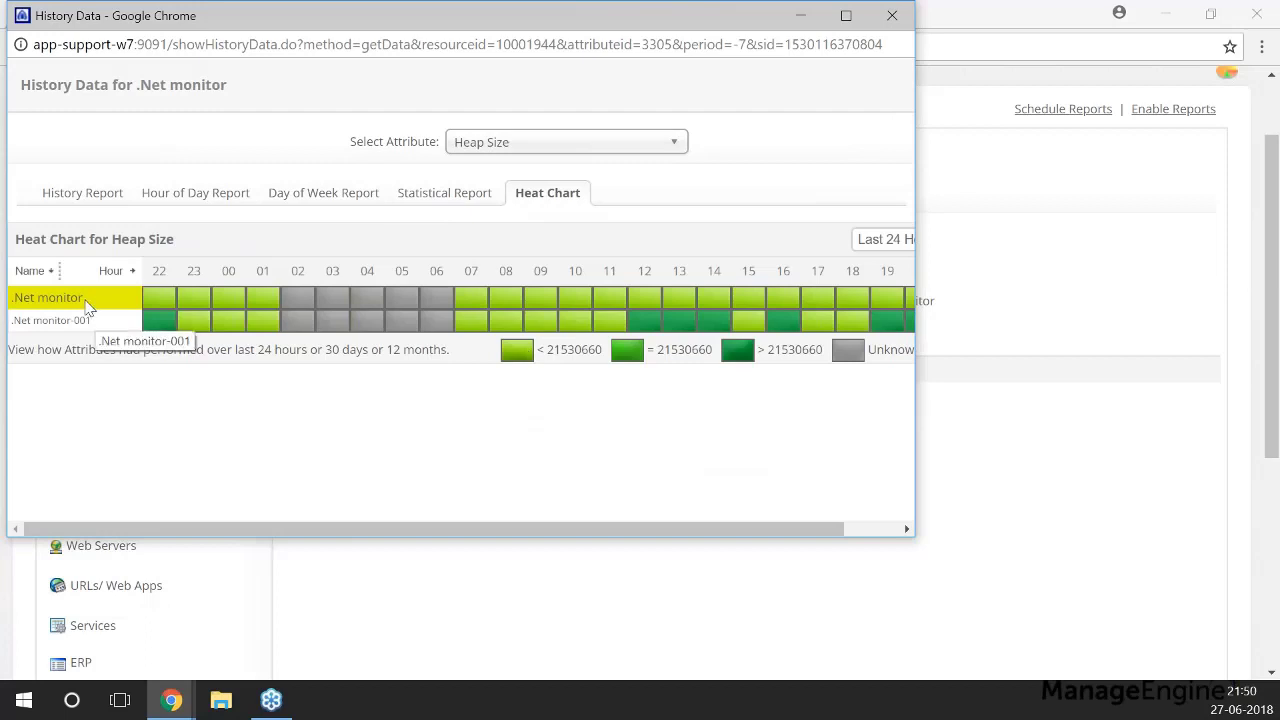
click(904, 12)
- Switch the trend reports to monitor 172.20.17.10_7199
click(603, 166)
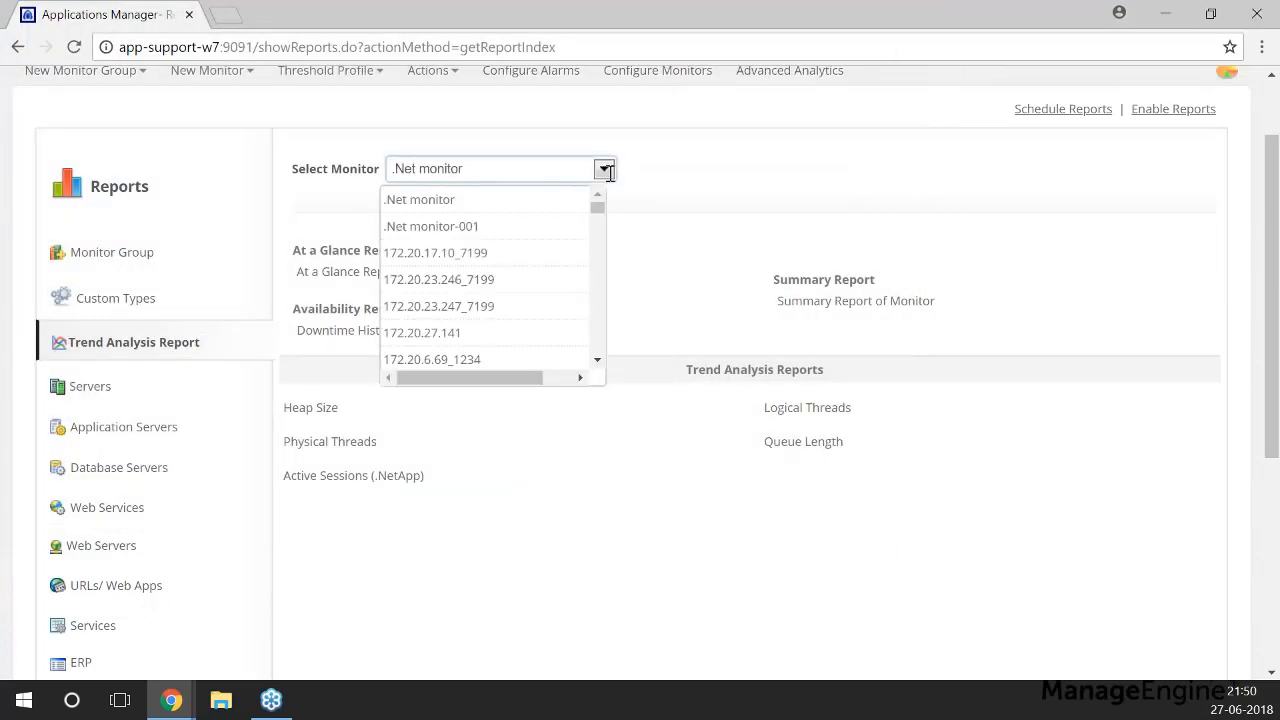
click(416, 258)
scroll(450, 295, down, 1)
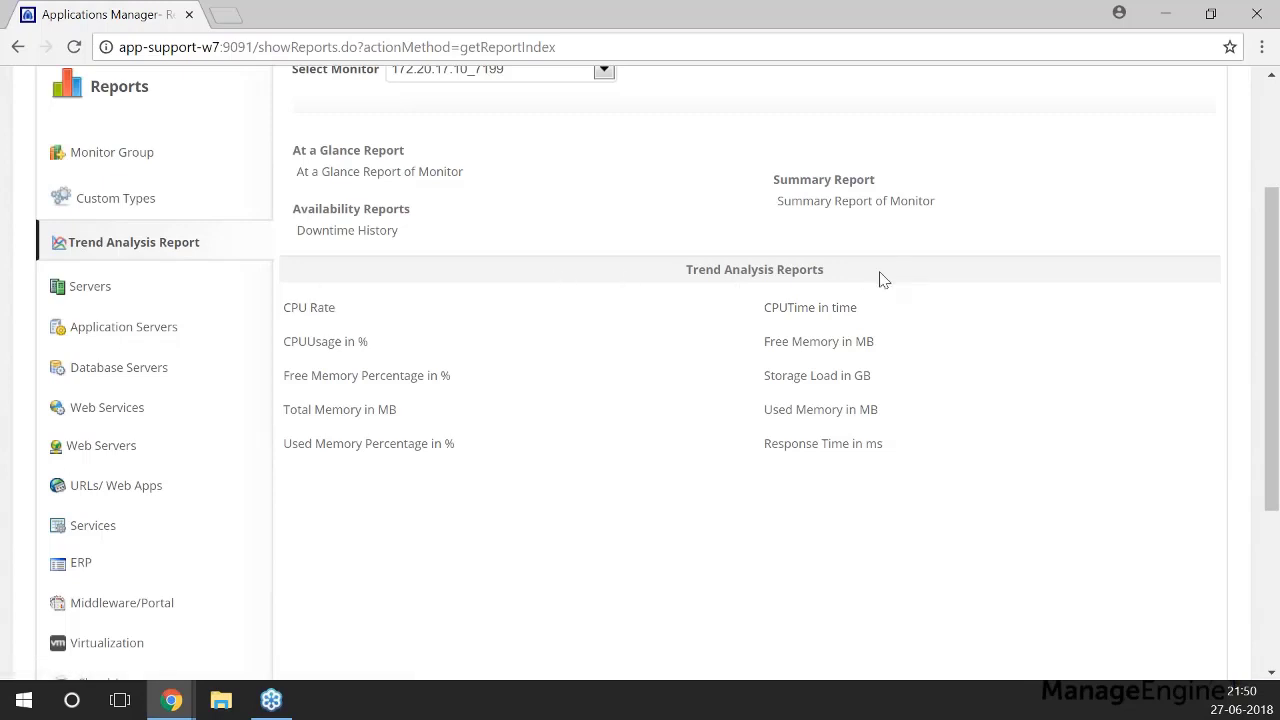
- Browse the Servers, Application Servers, Database Servers, Web Services, Web Servers and URL report categories
click(91, 287)
click(149, 330)
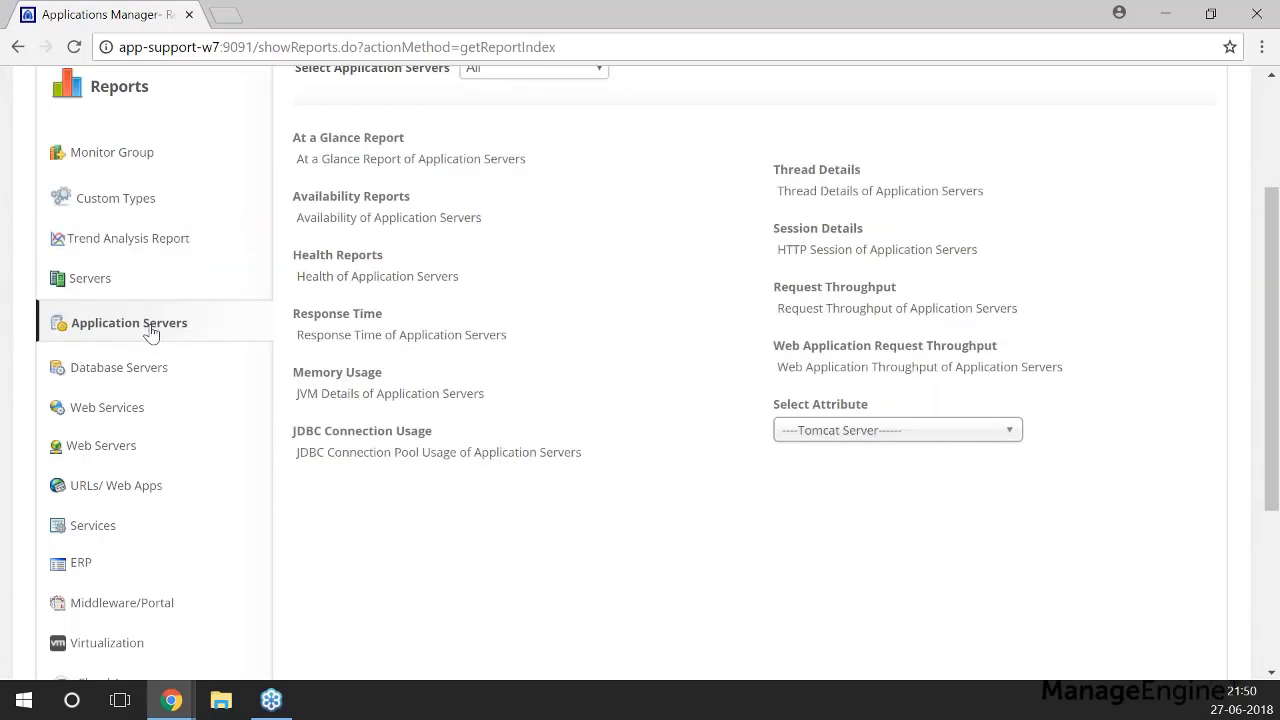
scroll(50, 372, up, 2)
click(125, 463)
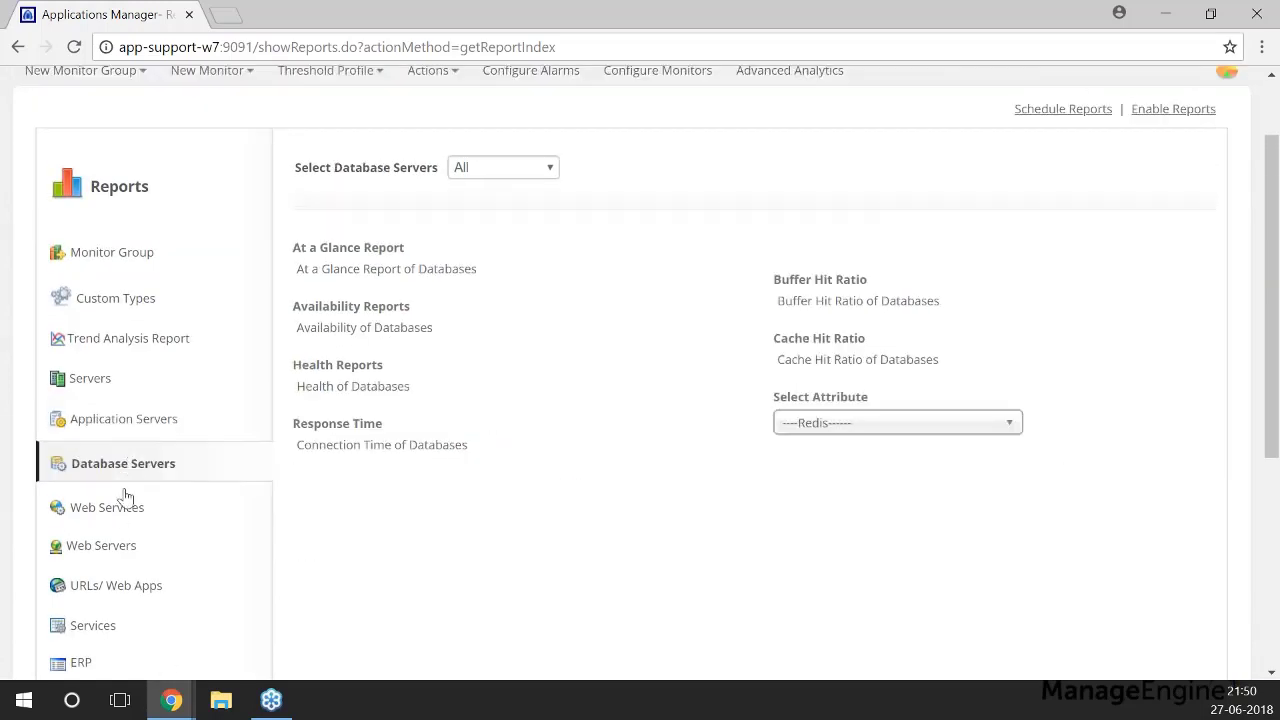
click(116, 506)
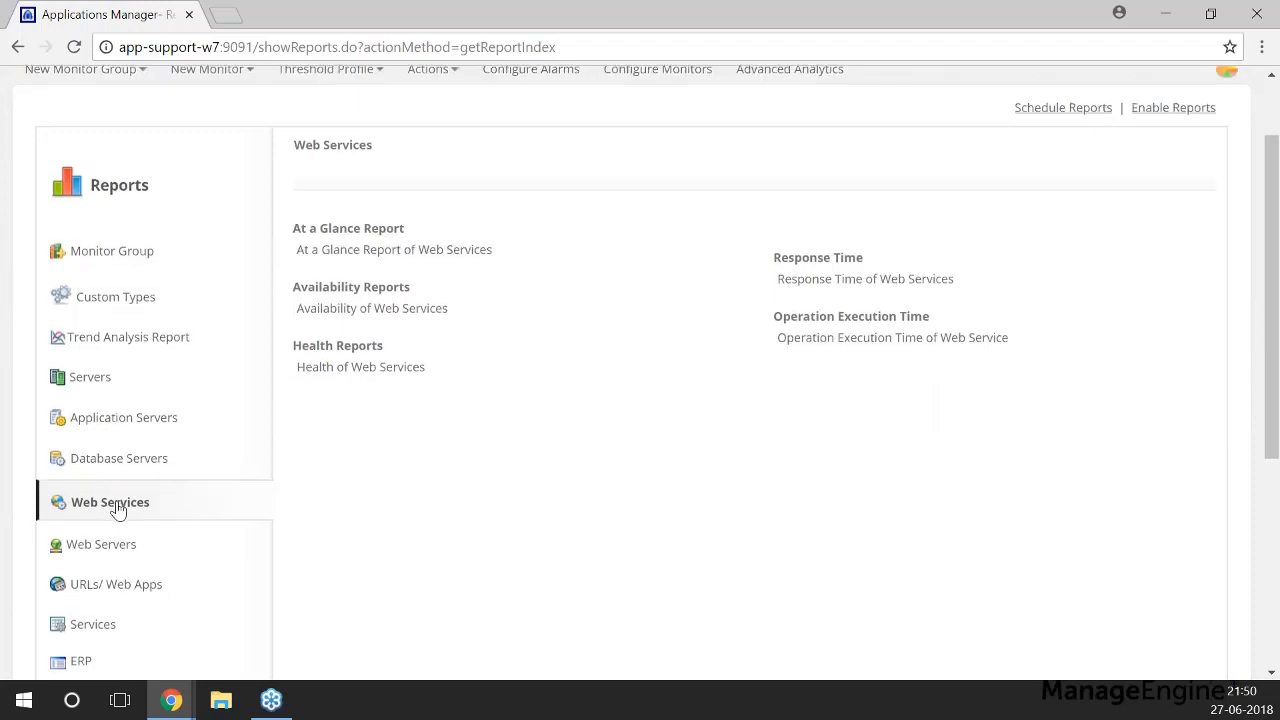
scroll(115, 480, down, 2)
click(112, 446)
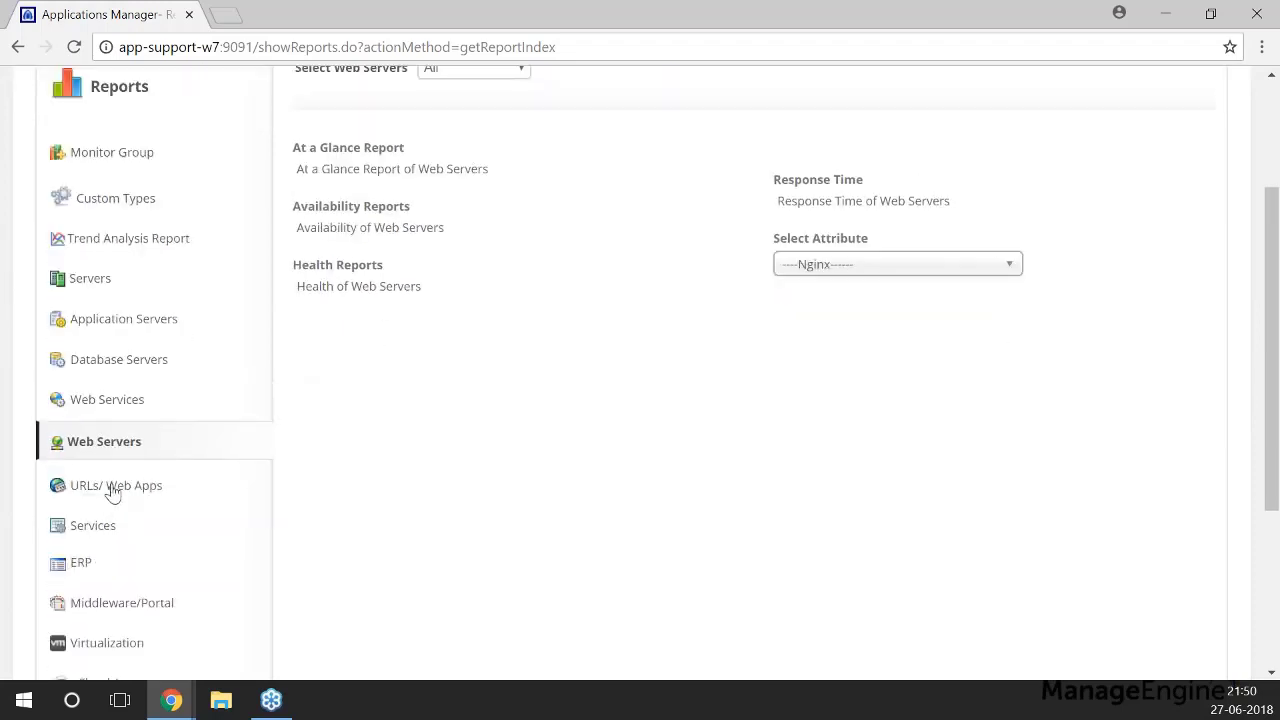
click(114, 492)
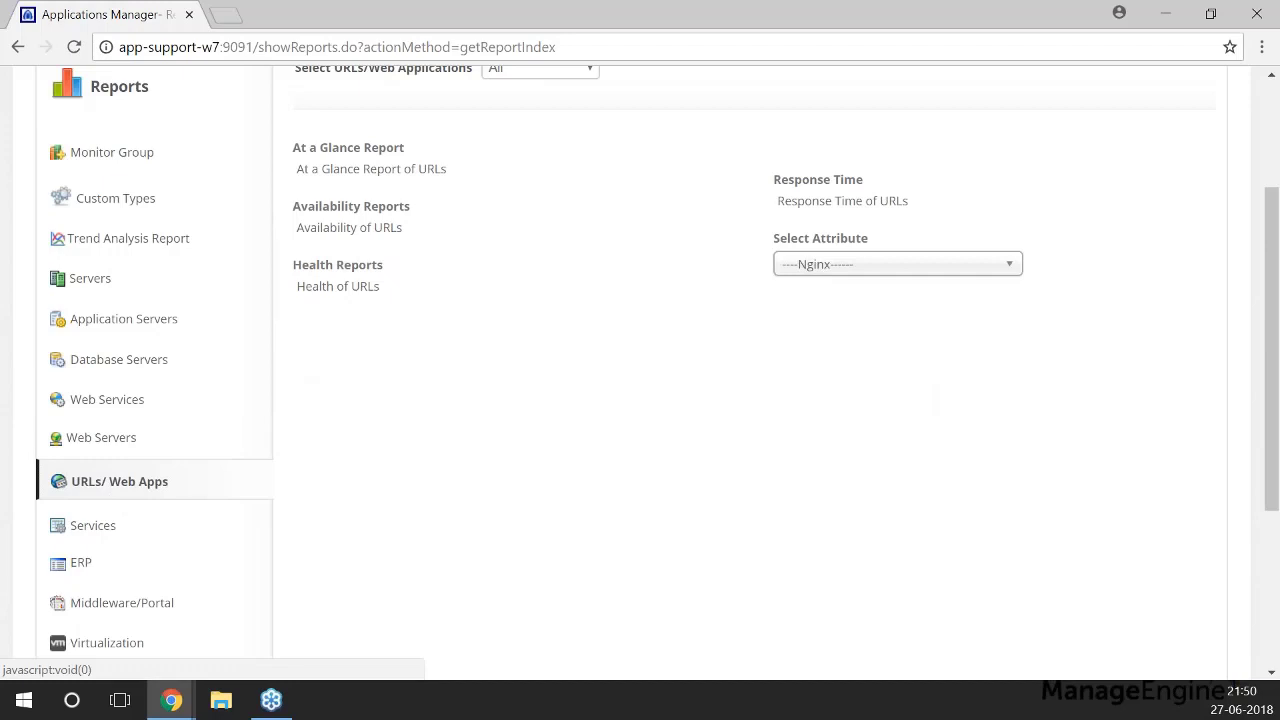
- Check the URL reports' attribute list and leave it unchanged
click(880, 264)
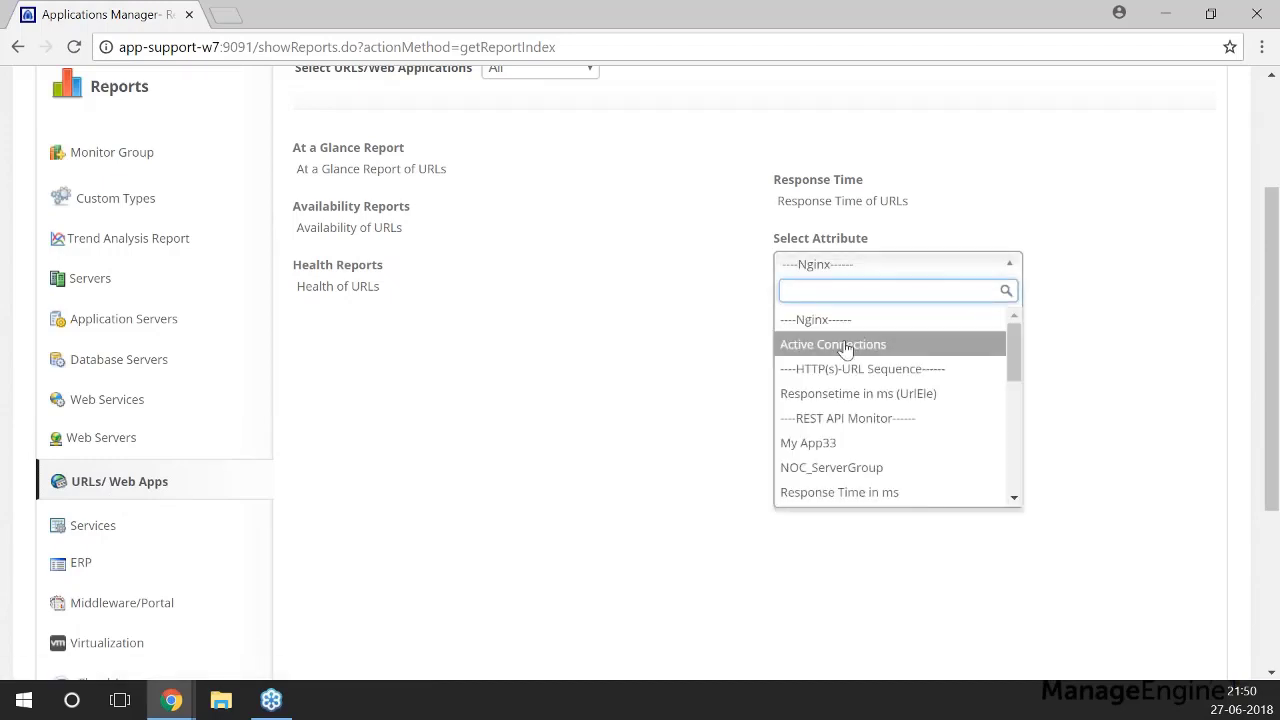
click(630, 340)
scroll(80, 480, down, 2)
scroll(106, 255, up, 2)
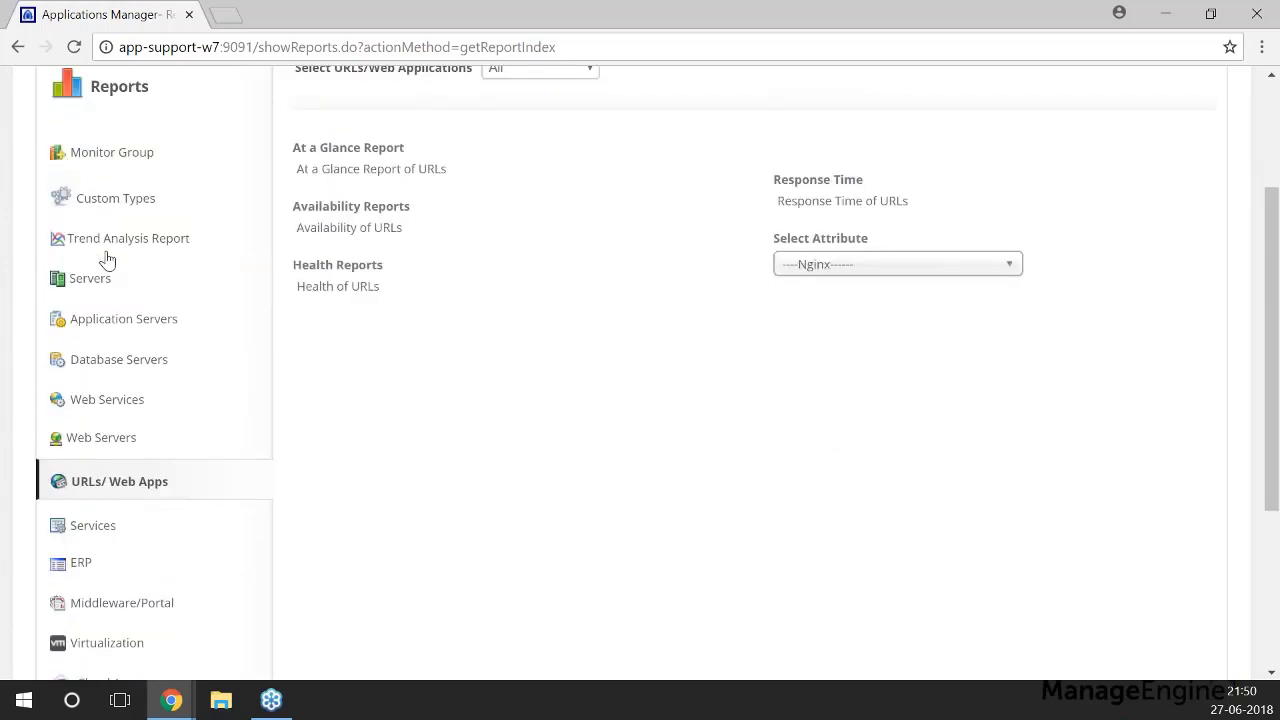
scroll(115, 244, down, 3)
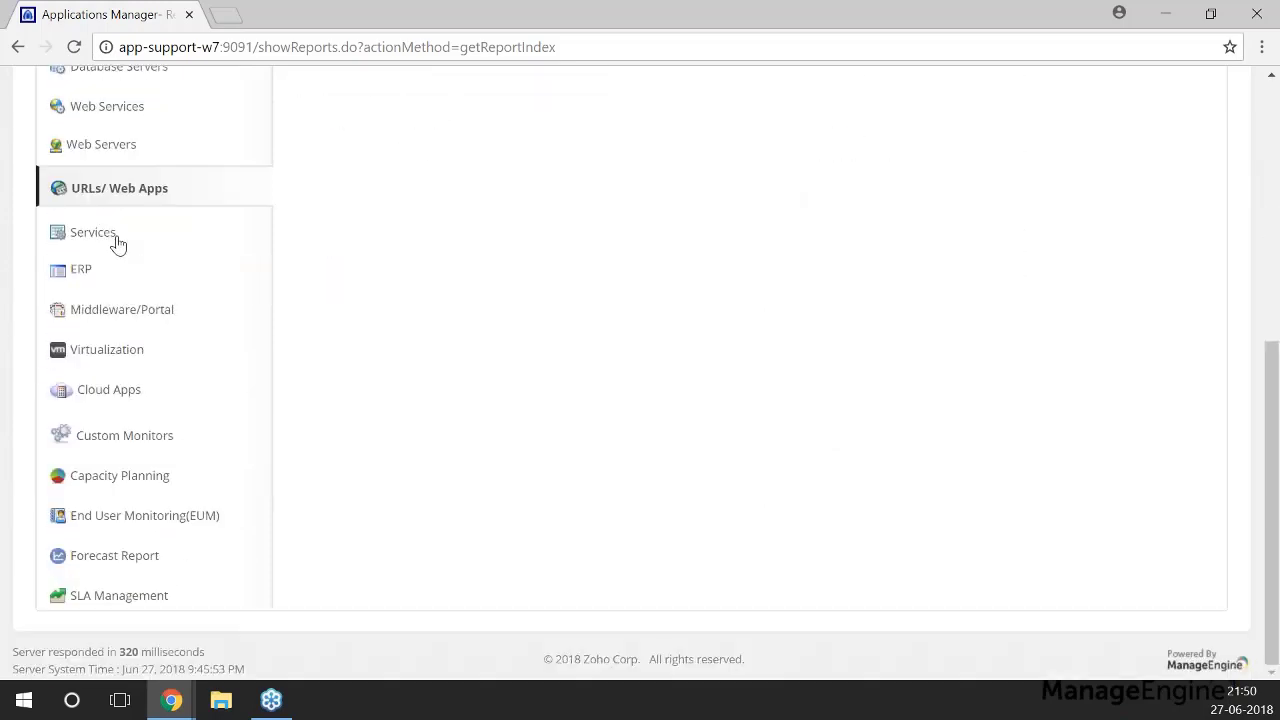
- Show the Capacity Planning reports
click(113, 478)
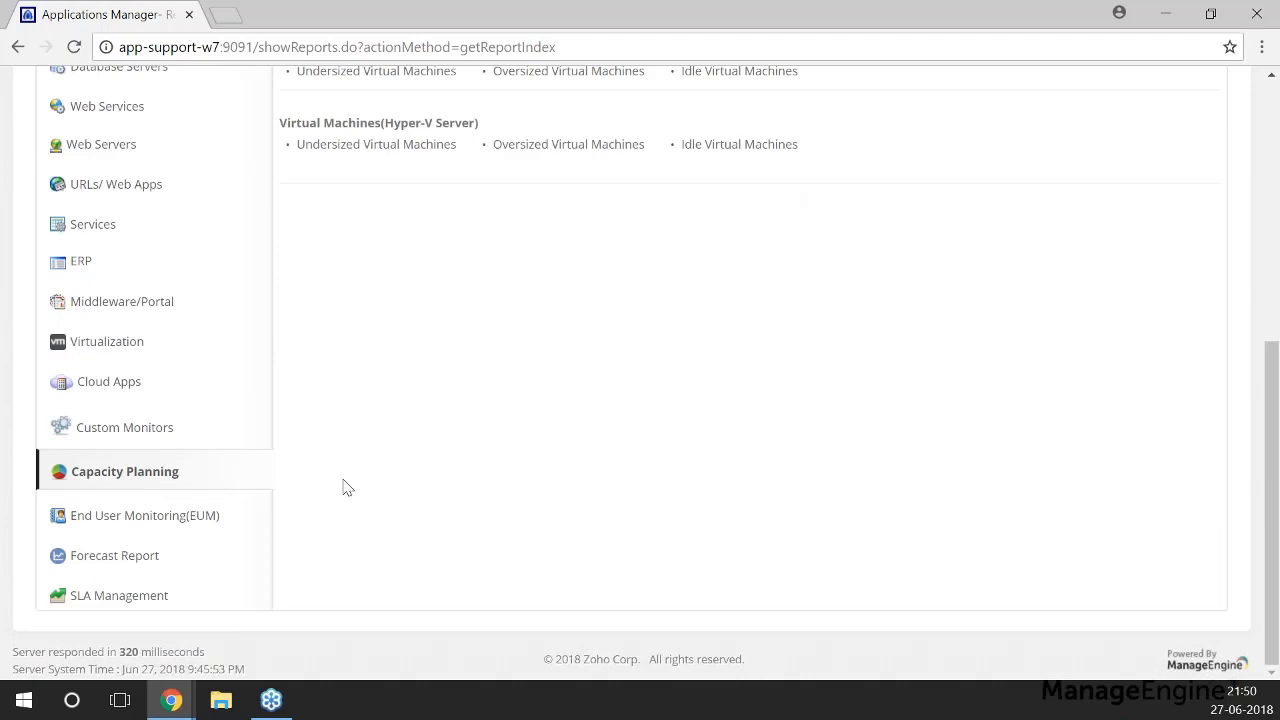
scroll(394, 511, up, 3)
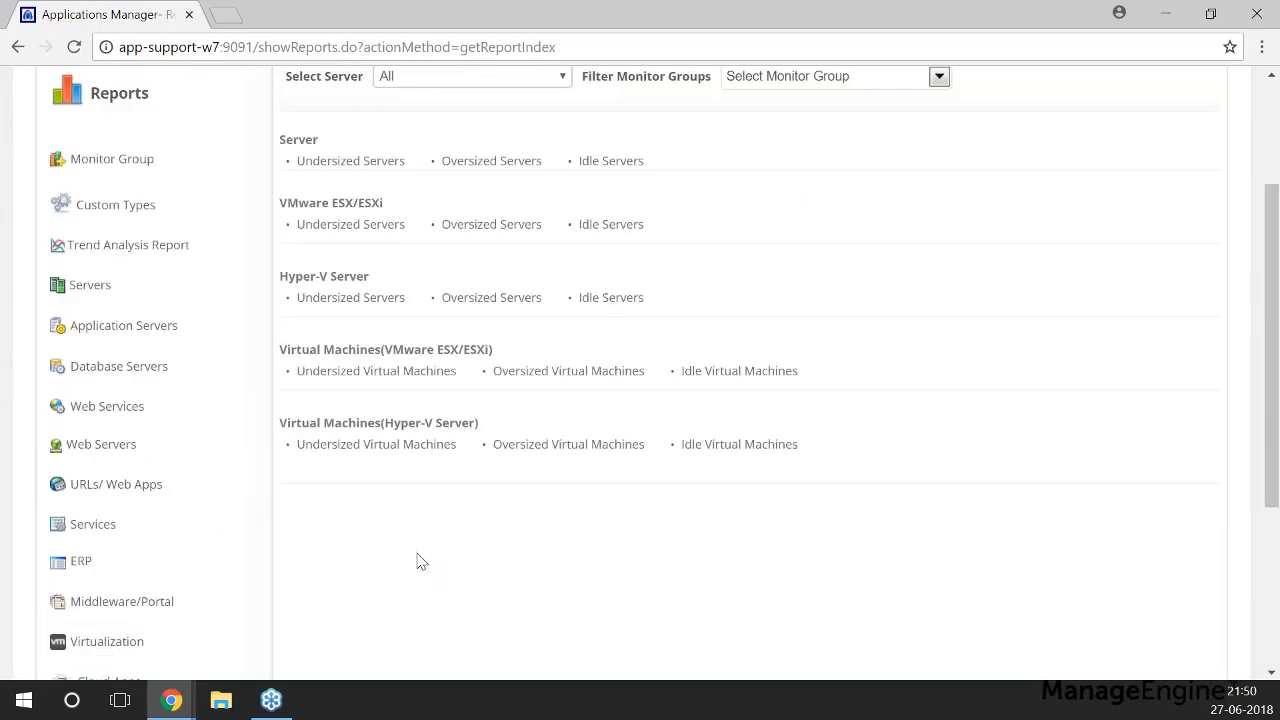
scroll(420, 562, up, 2)
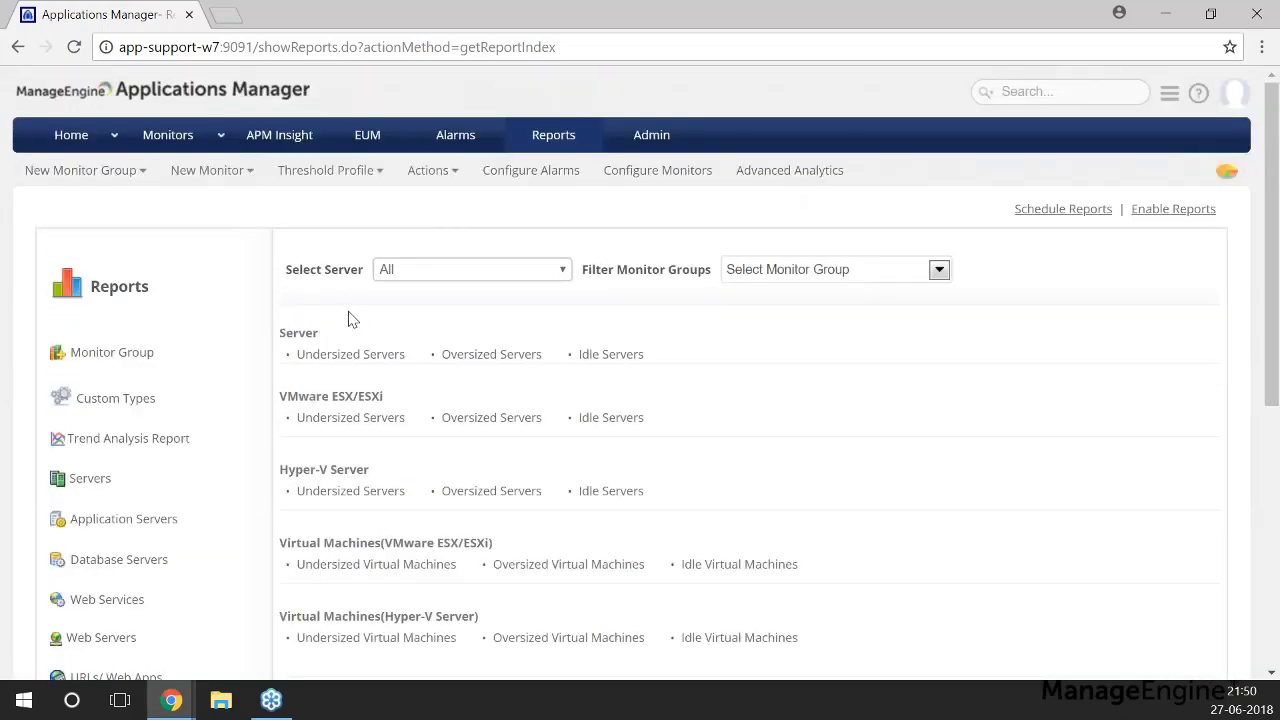
scroll(345, 336, down, 2)
- Review today's Undersized Servers report listing seven servers, then close it
click(350, 250)
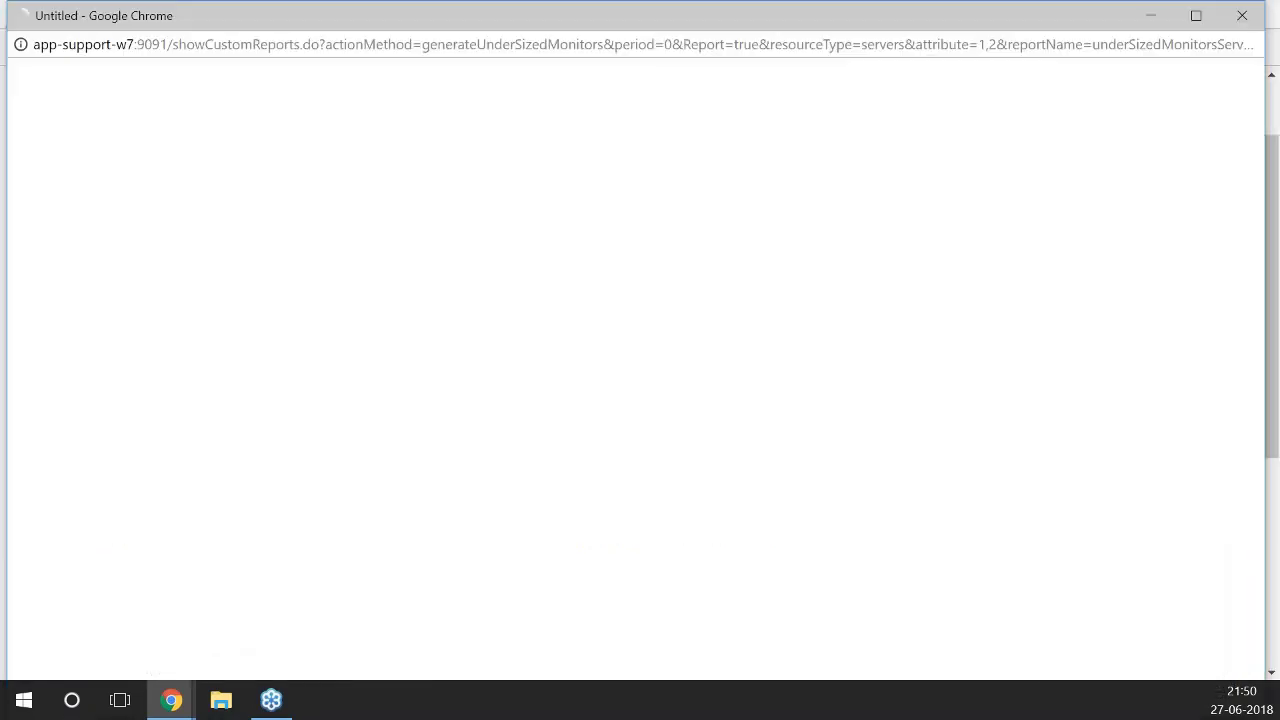
scroll(464, 326, down, 2)
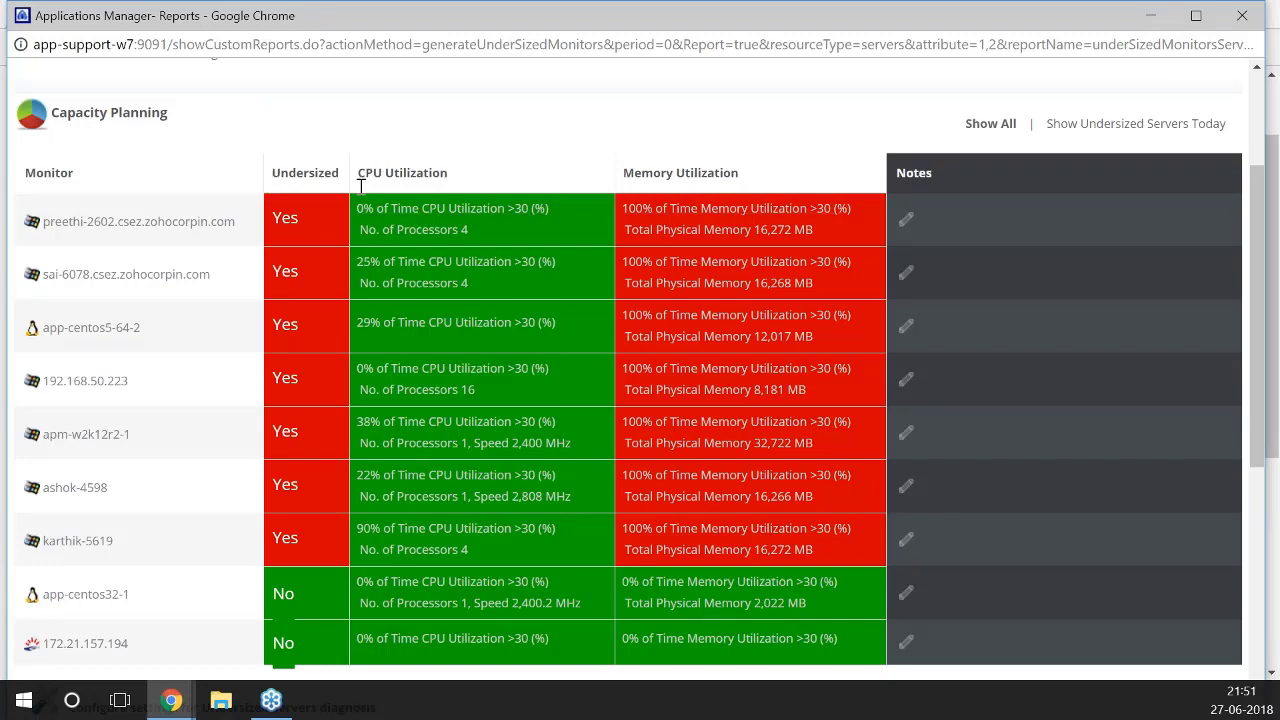
scroll(319, 232, down, 1)
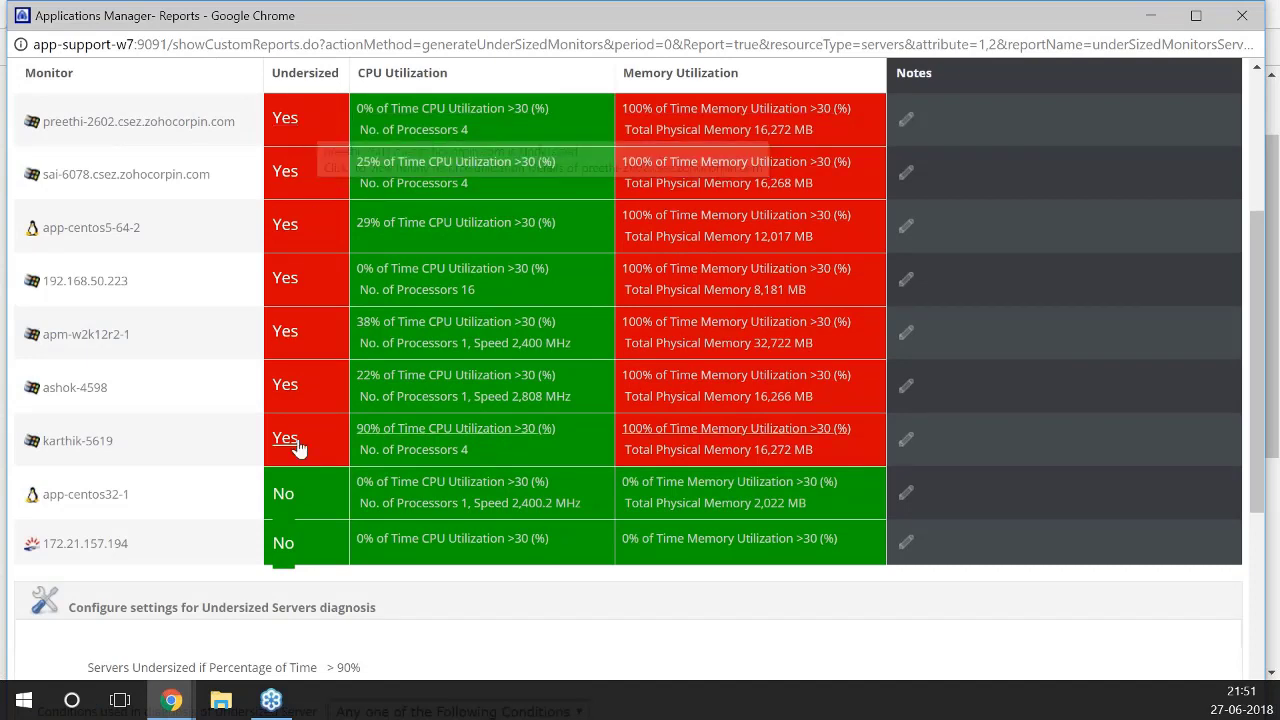
scroll(305, 420, up, 1)
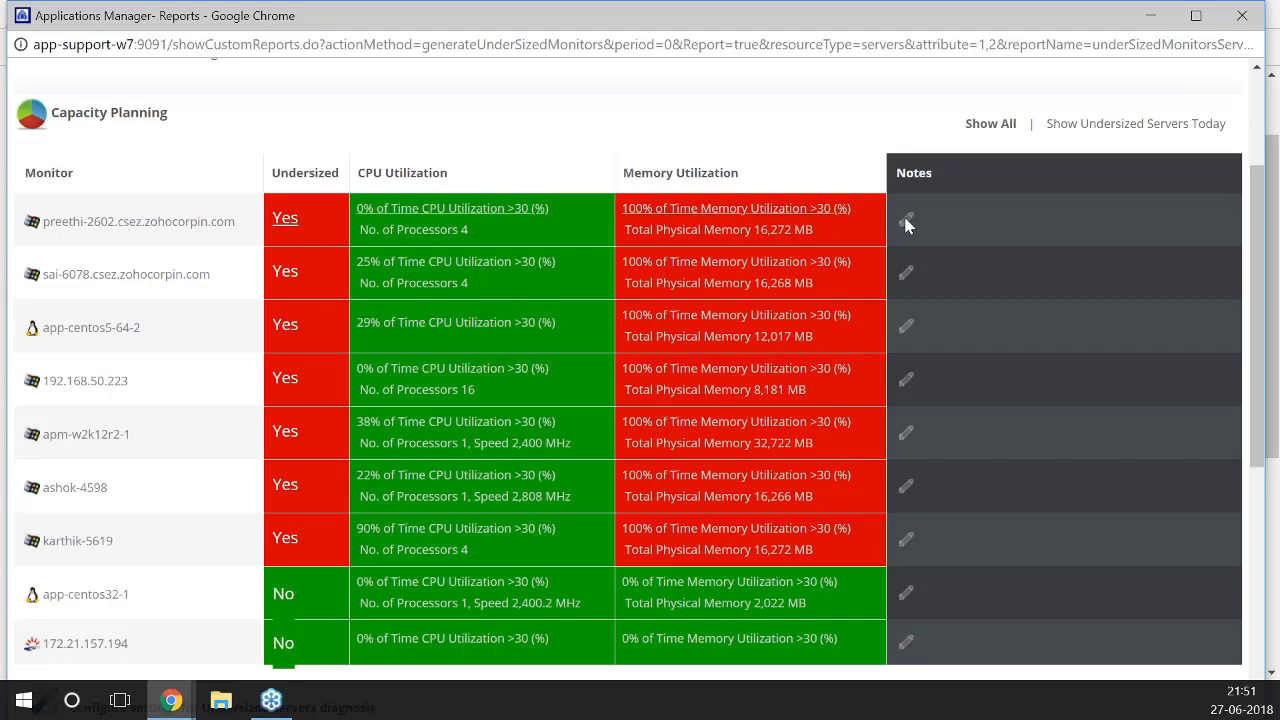
scroll(820, 445, down, 1)
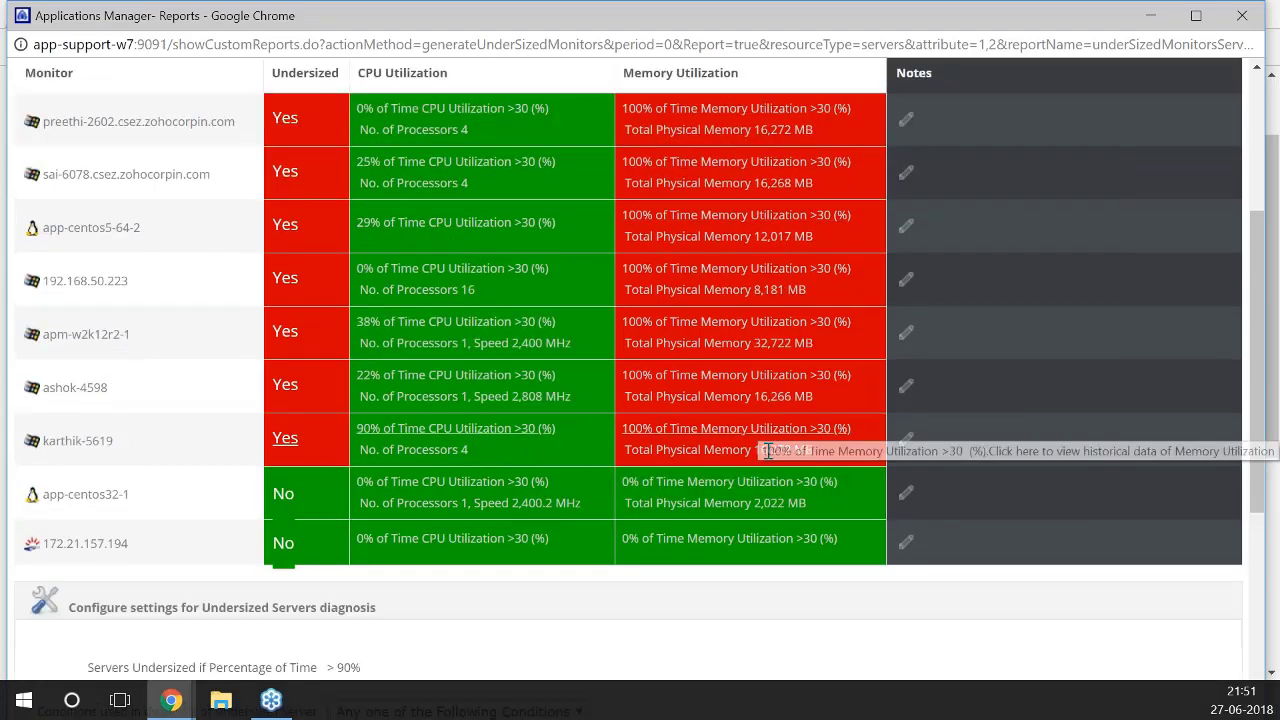
scroll(762, 437, up, 1)
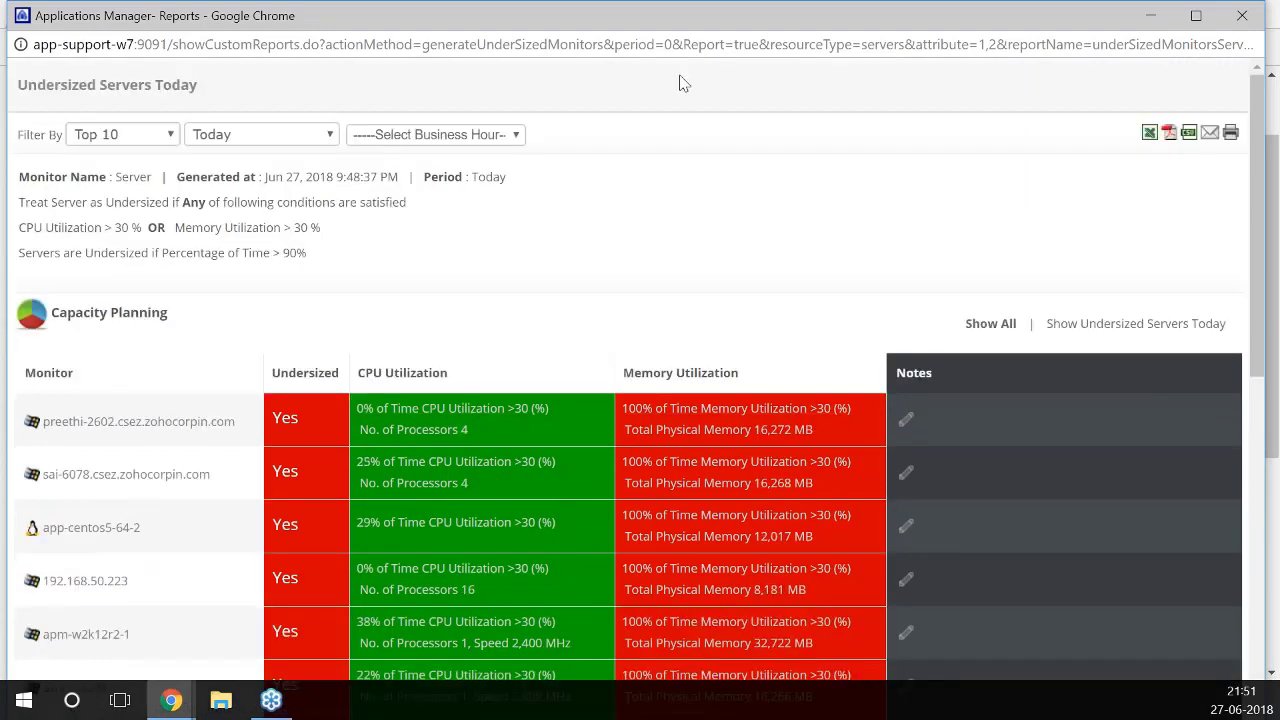
click(1240, 26)
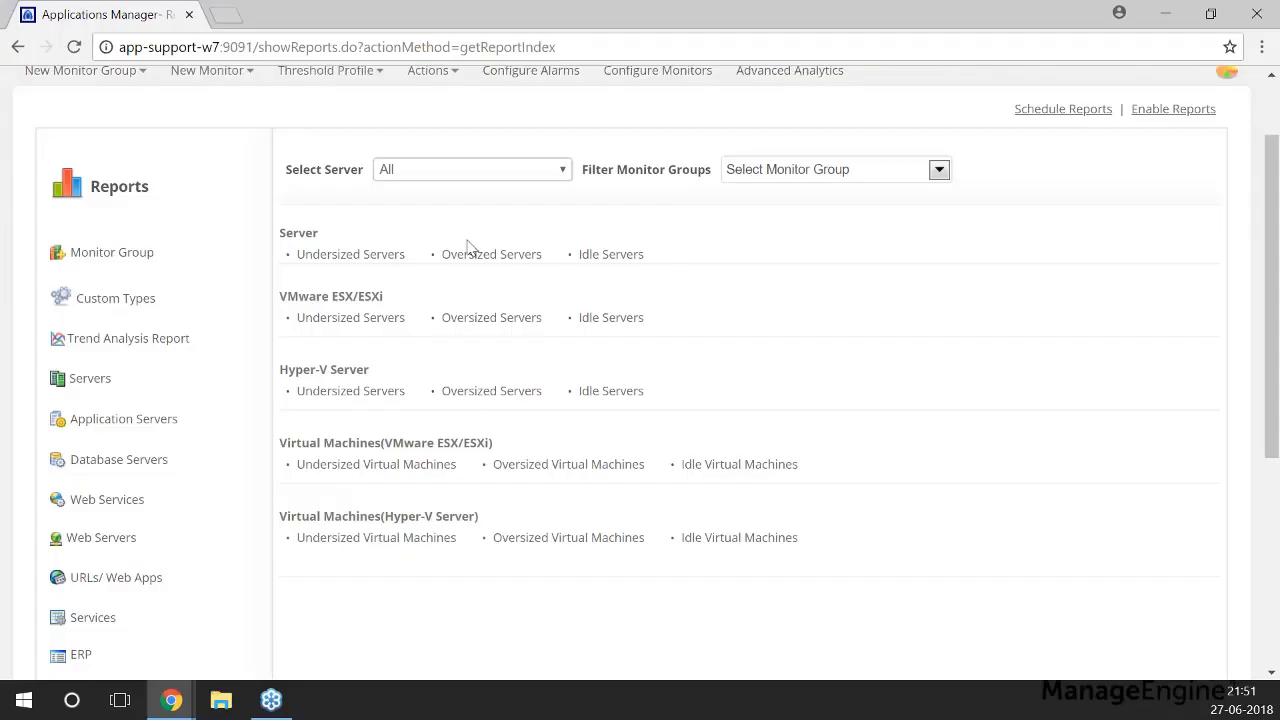
click(477, 251)
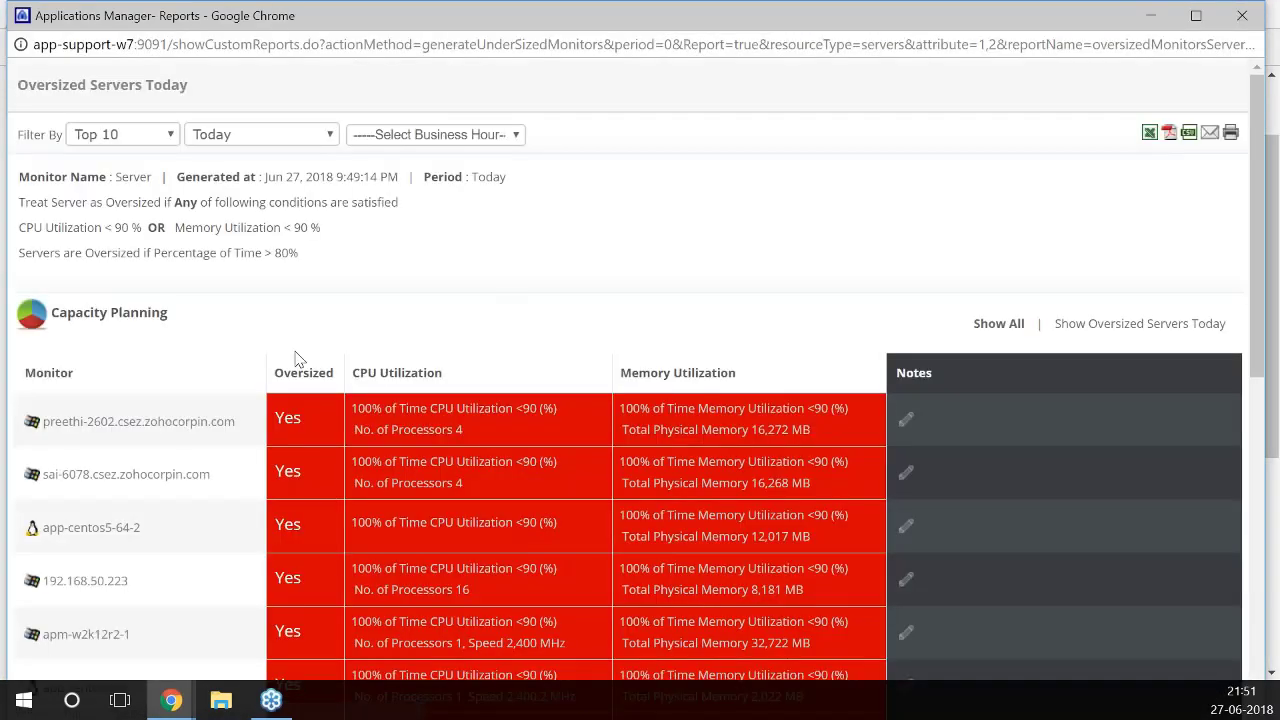
scroll(290, 360, down, 2)
scroll(253, 352, down, 1)
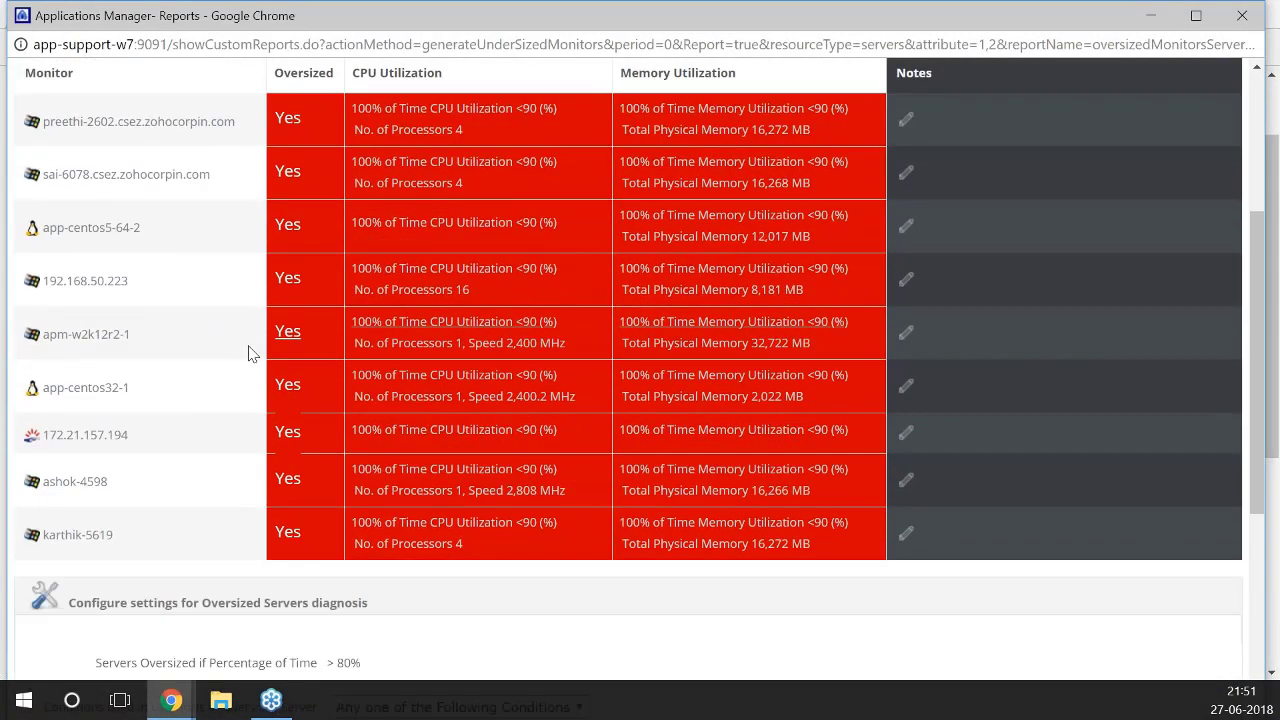
scroll(290, 380, up, 1)
scroll(335, 408, down, 1)
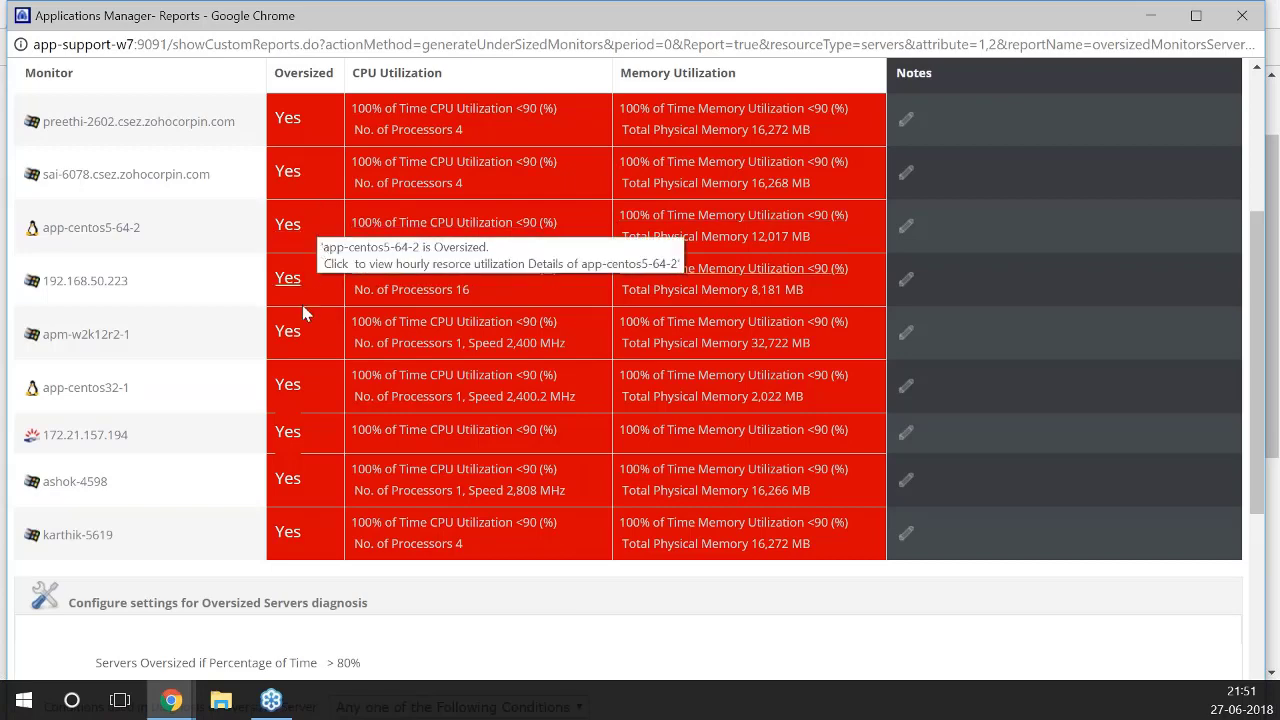
scroll(313, 559, up, 1)
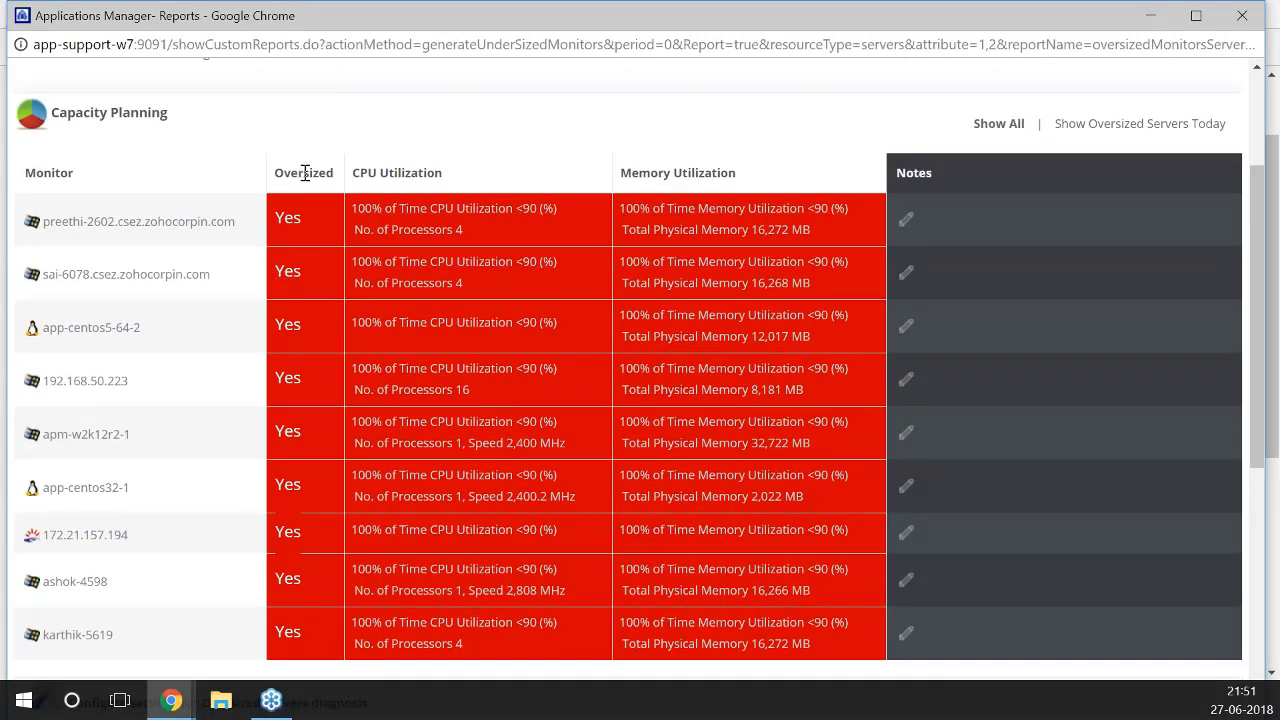
drag(304, 173, 335, 173)
click(1243, 18)
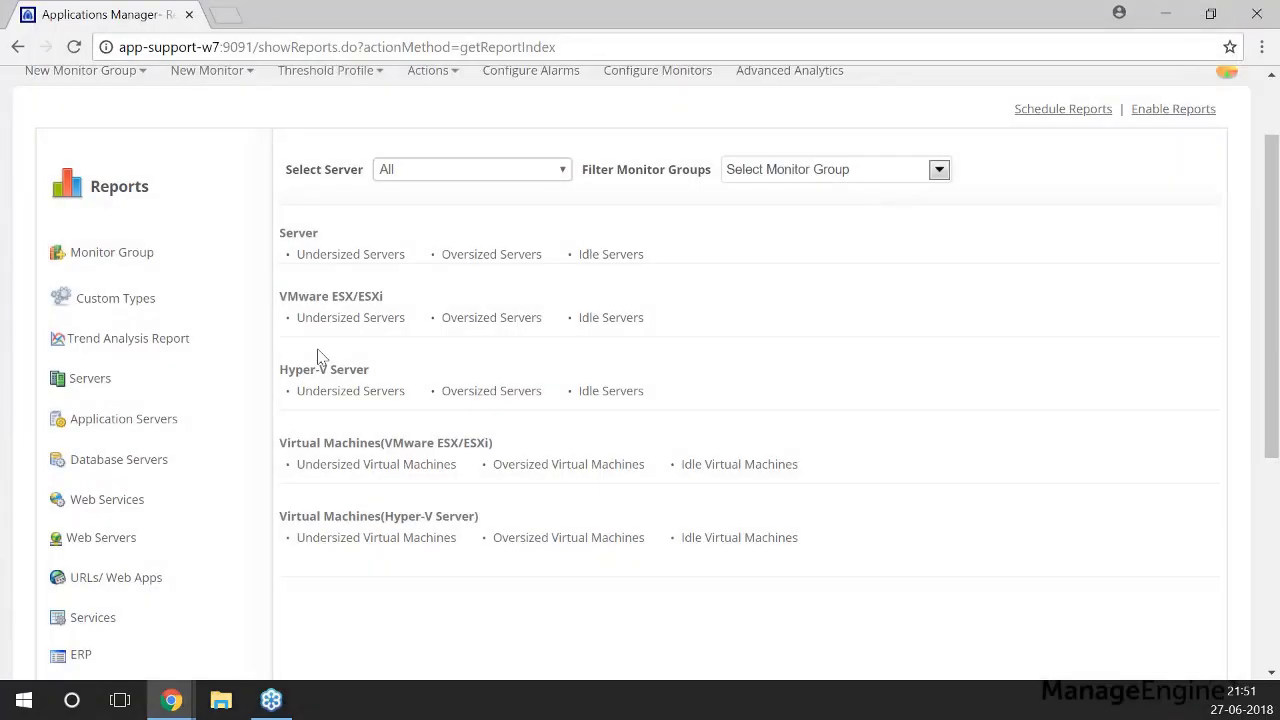
- Show Forecast Reports with Application Servers as monitor type and list the Tomcat Server metrics
scroll(357, 357, down, 1)
scroll(139, 479, down, 3)
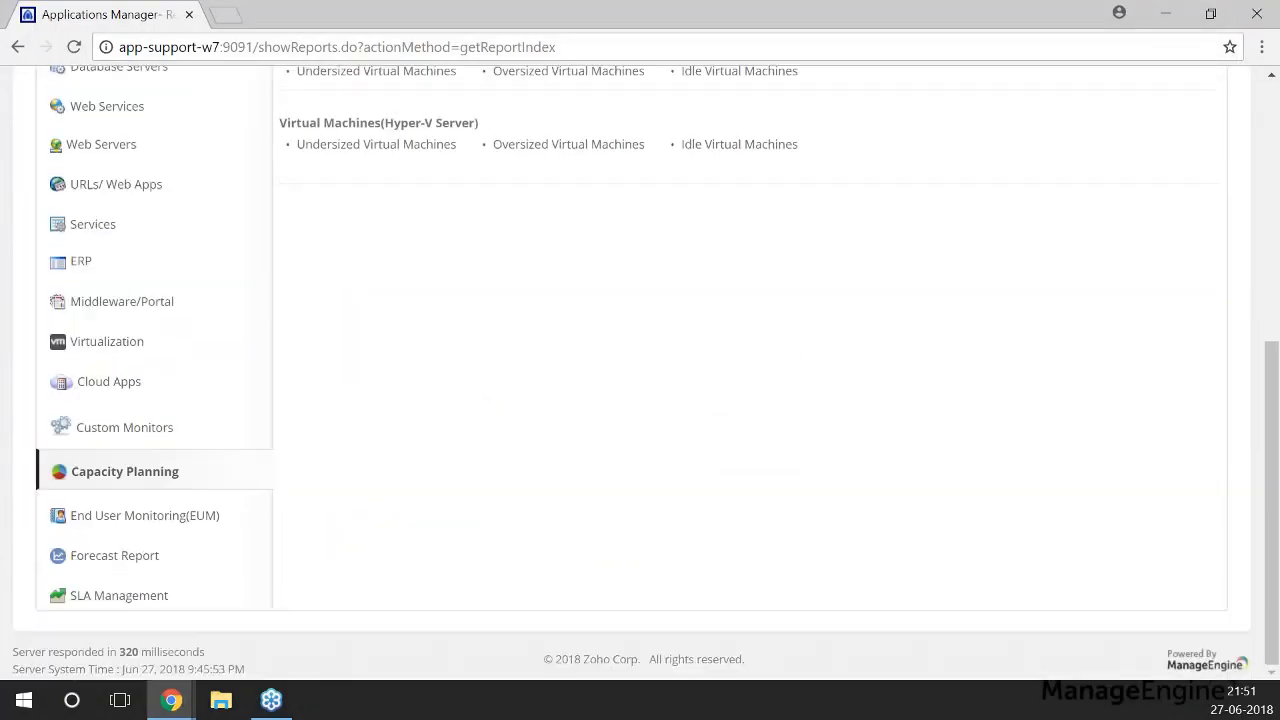
click(123, 561)
scroll(689, 384, up, 3)
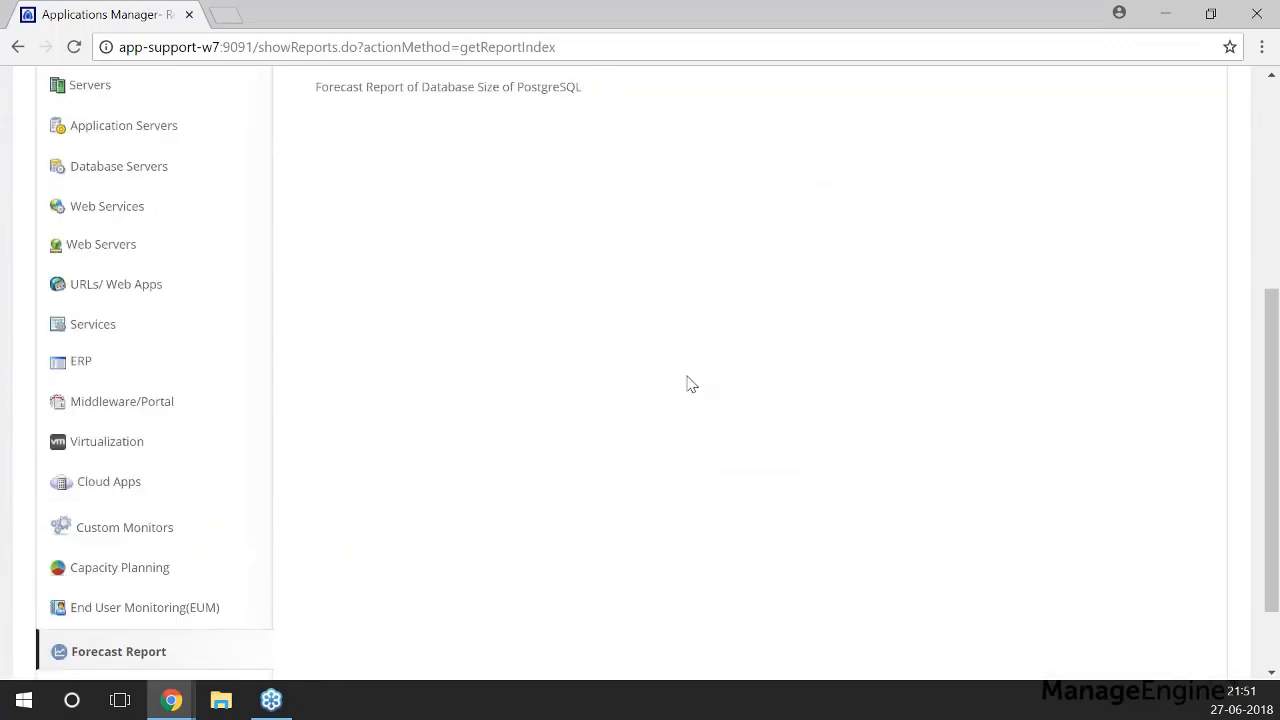
scroll(688, 384, up, 2)
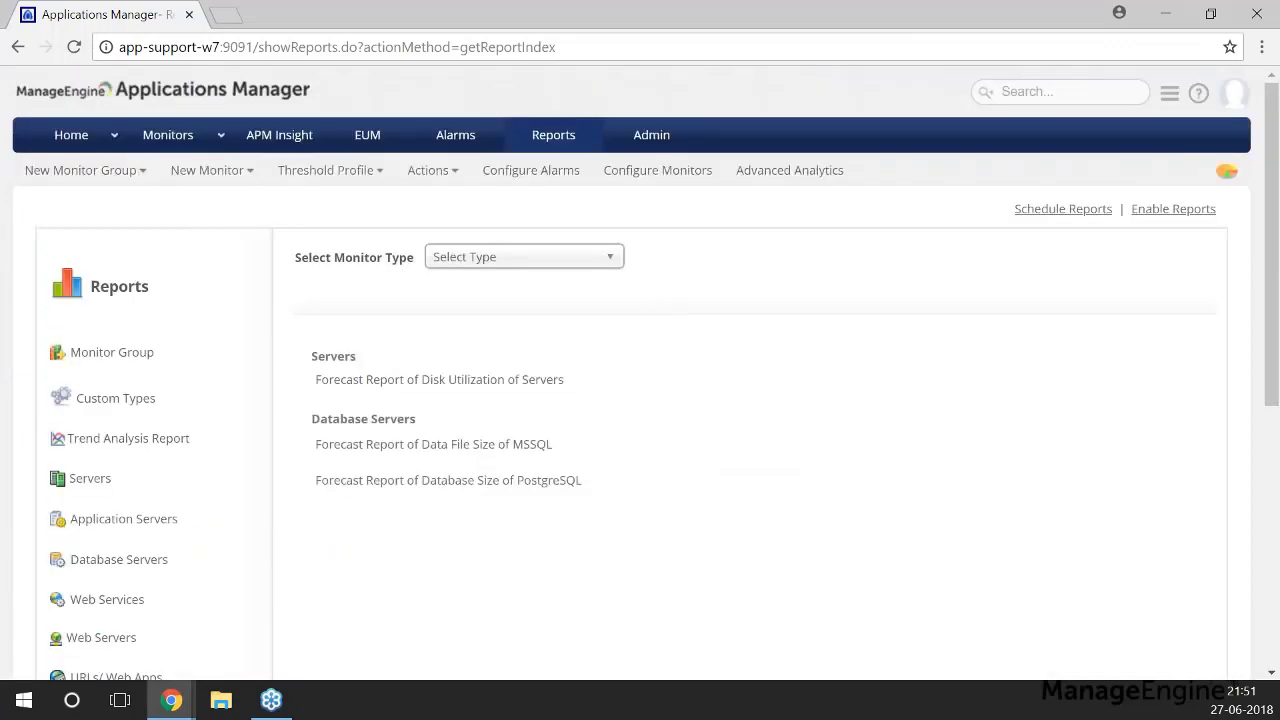
click(587, 254)
click(474, 337)
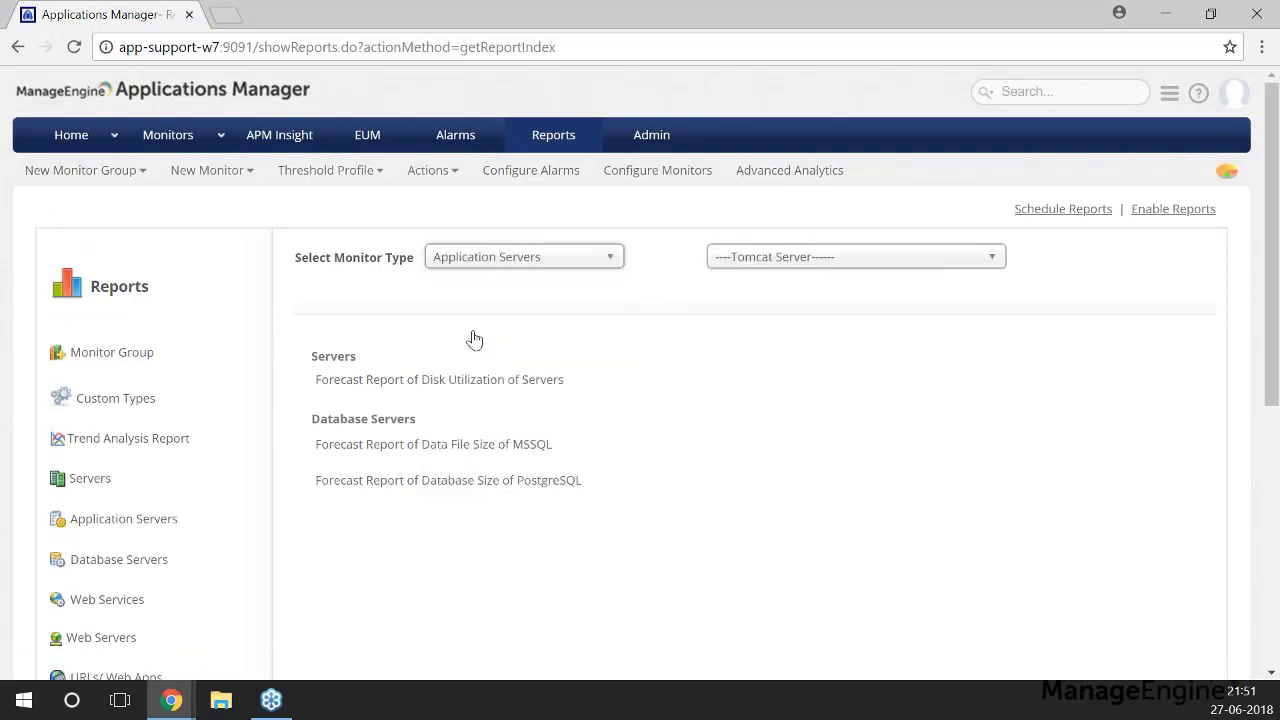
click(764, 262)
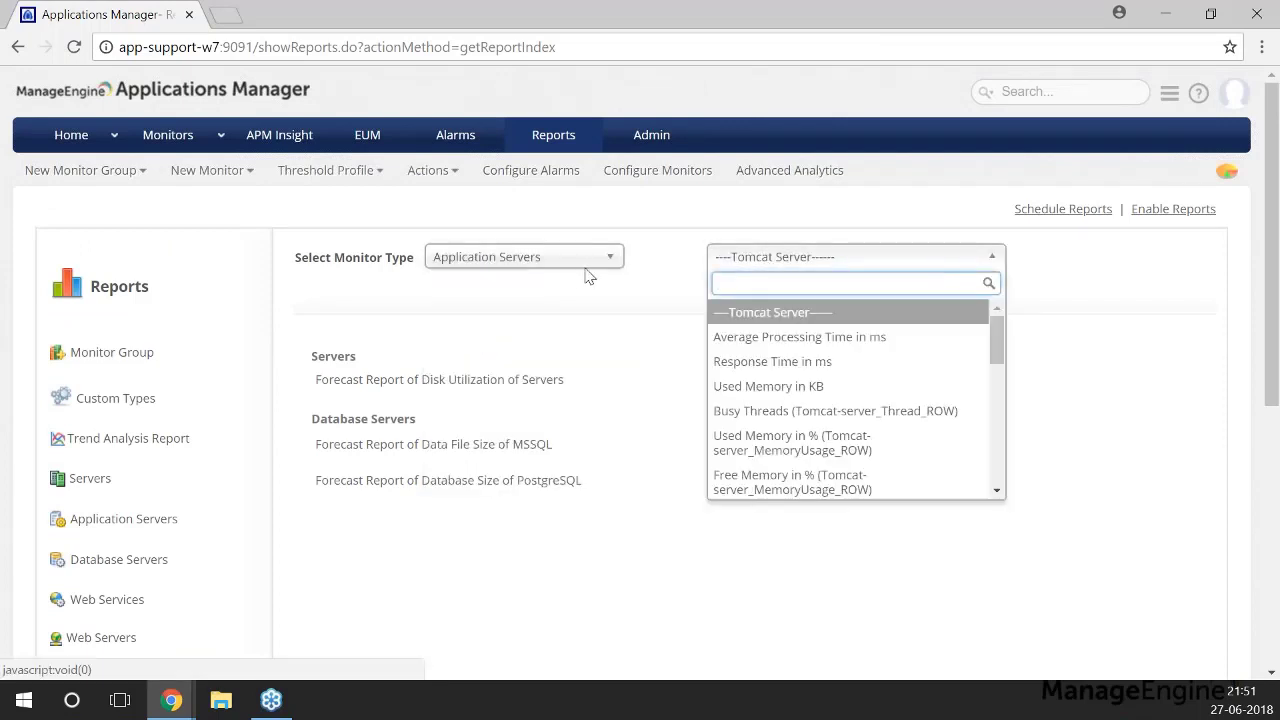
- Generate the Tomcat Response Time in ms forecast, view it two months ahead, and close it
click(766, 365)
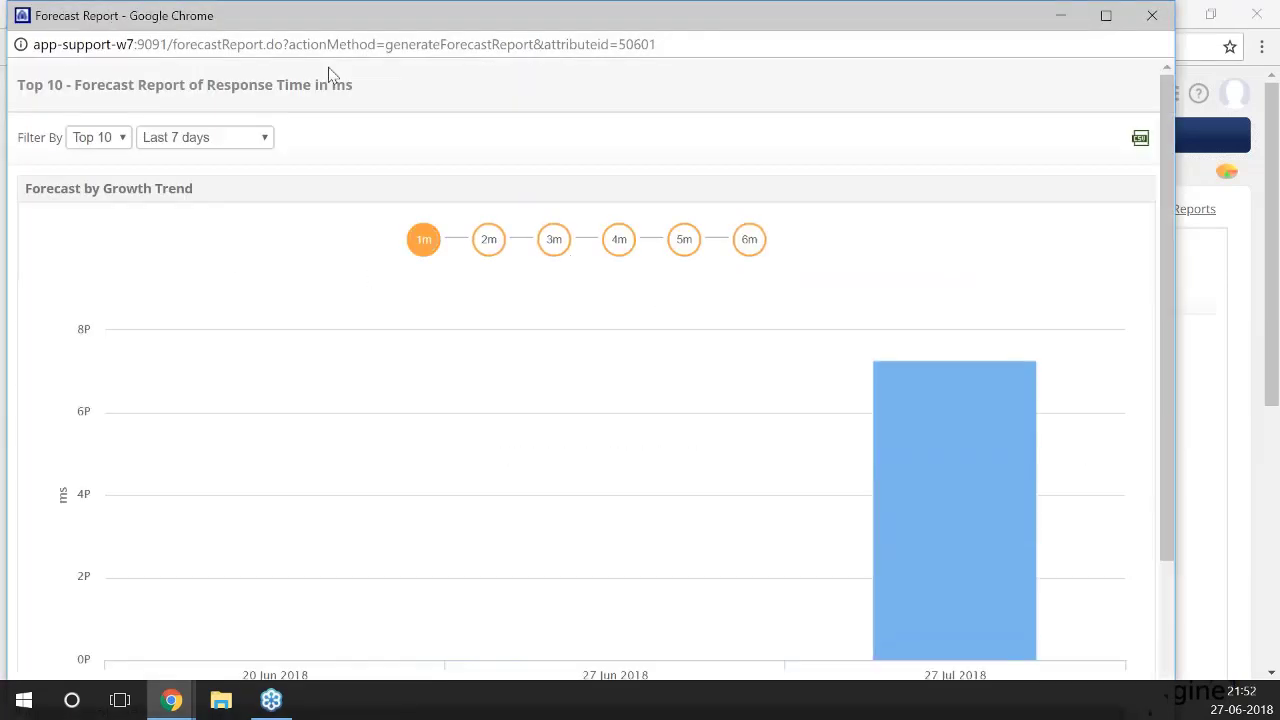
drag(355, 27, 421, 32)
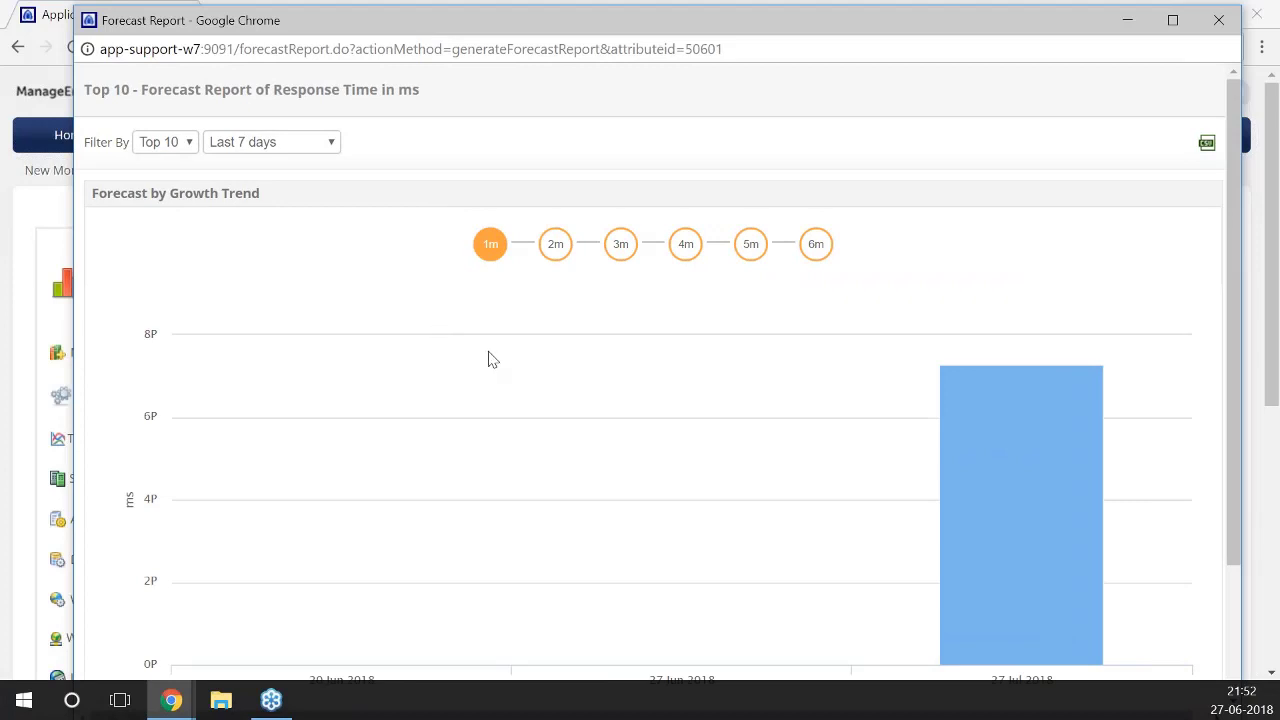
scroll(488, 358, down, 1)
scroll(488, 358, down, 3)
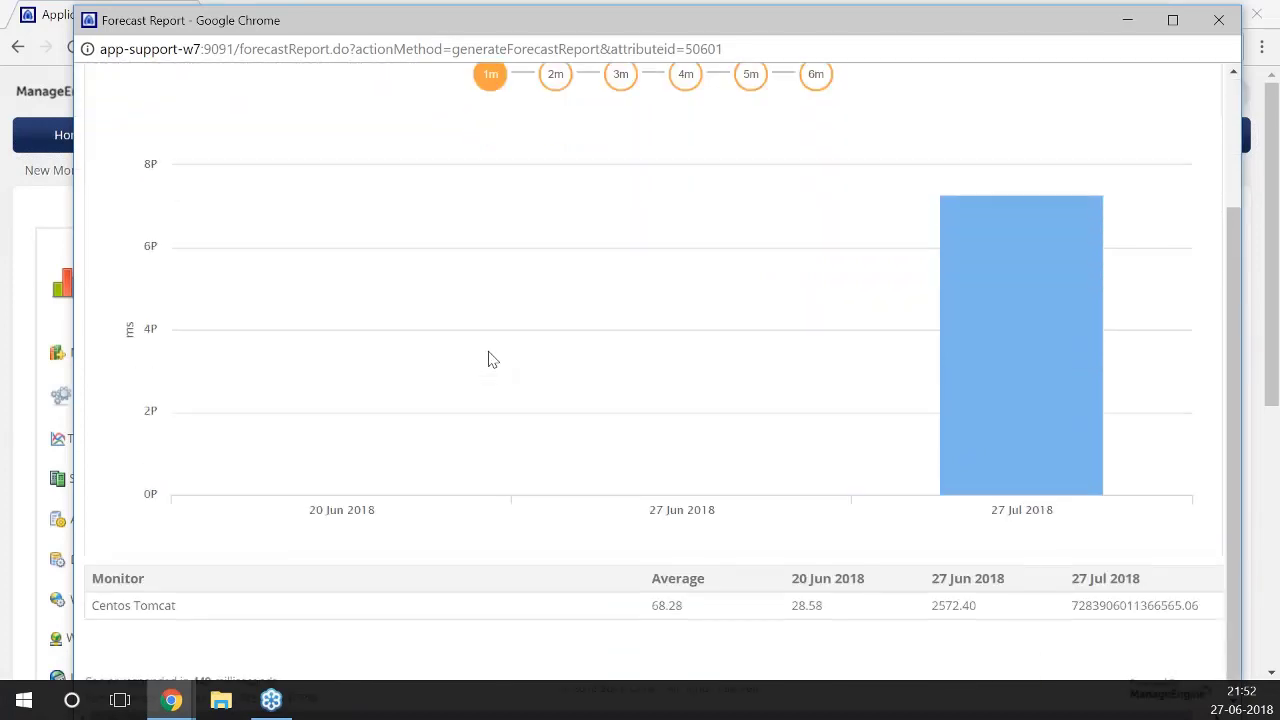
scroll(593, 505, up, 1)
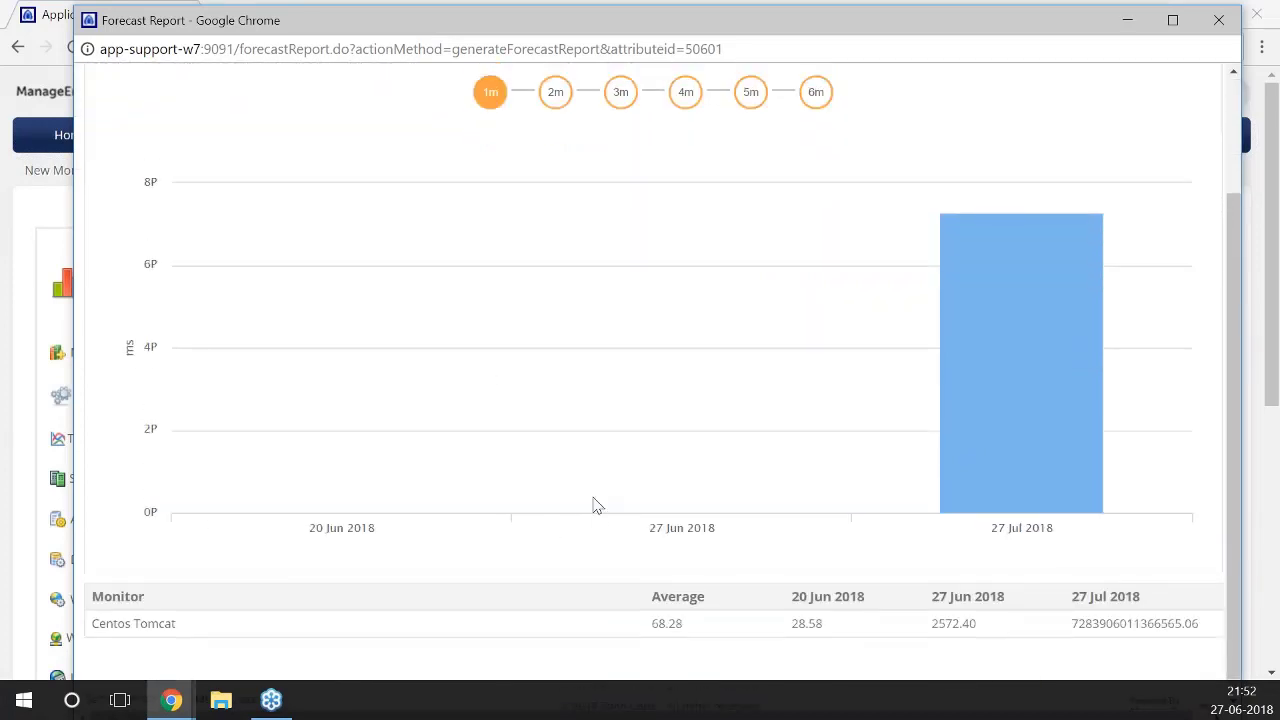
scroll(593, 505, up, 2)
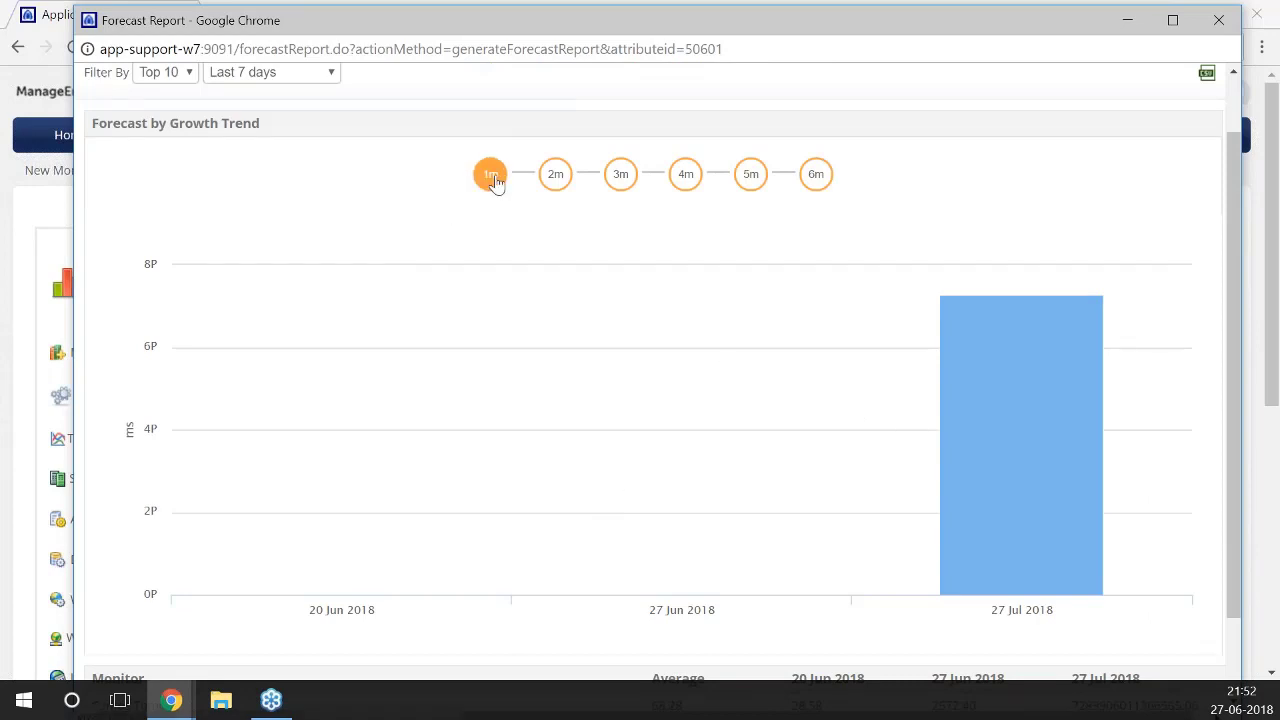
click(563, 181)
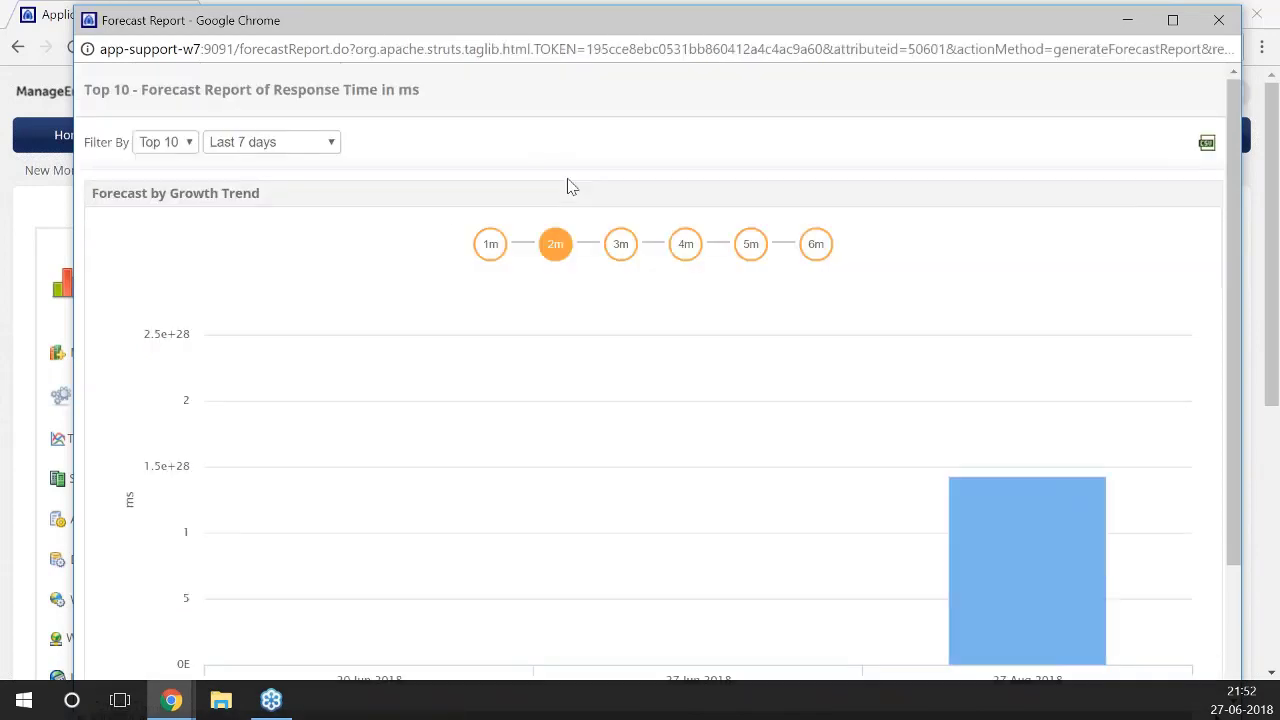
scroll(910, 400, down, 2)
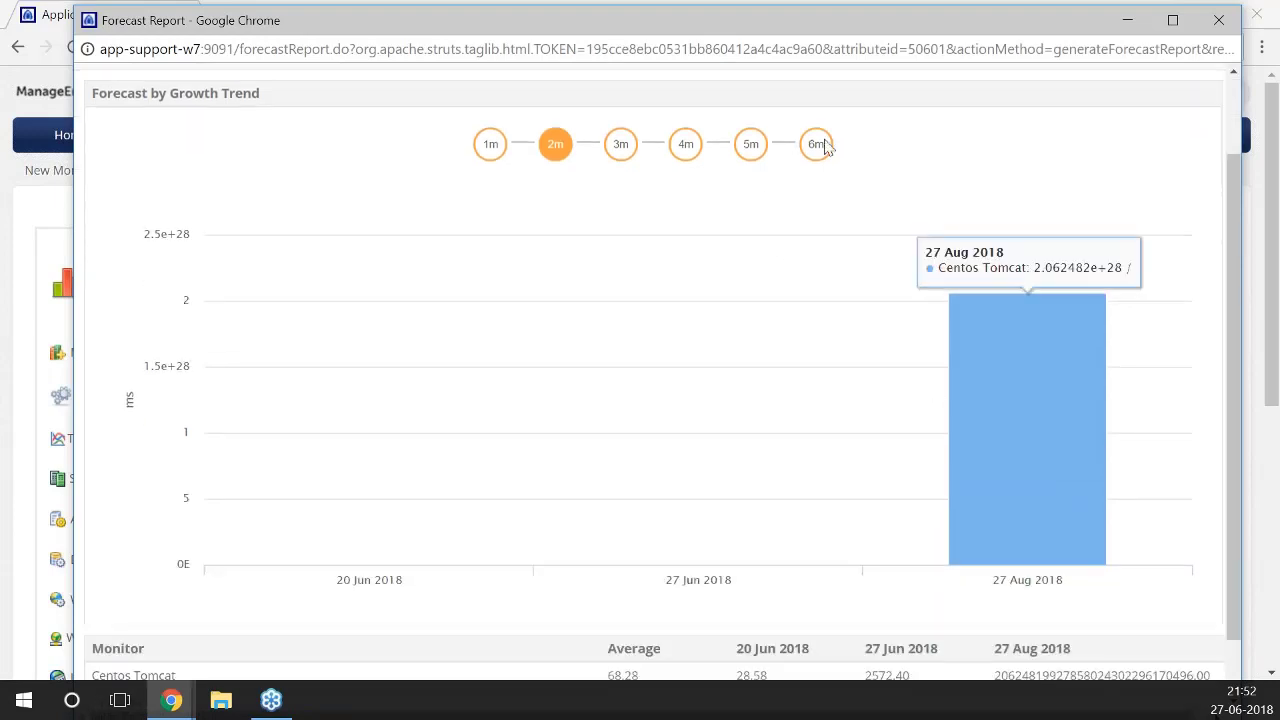
click(1219, 20)
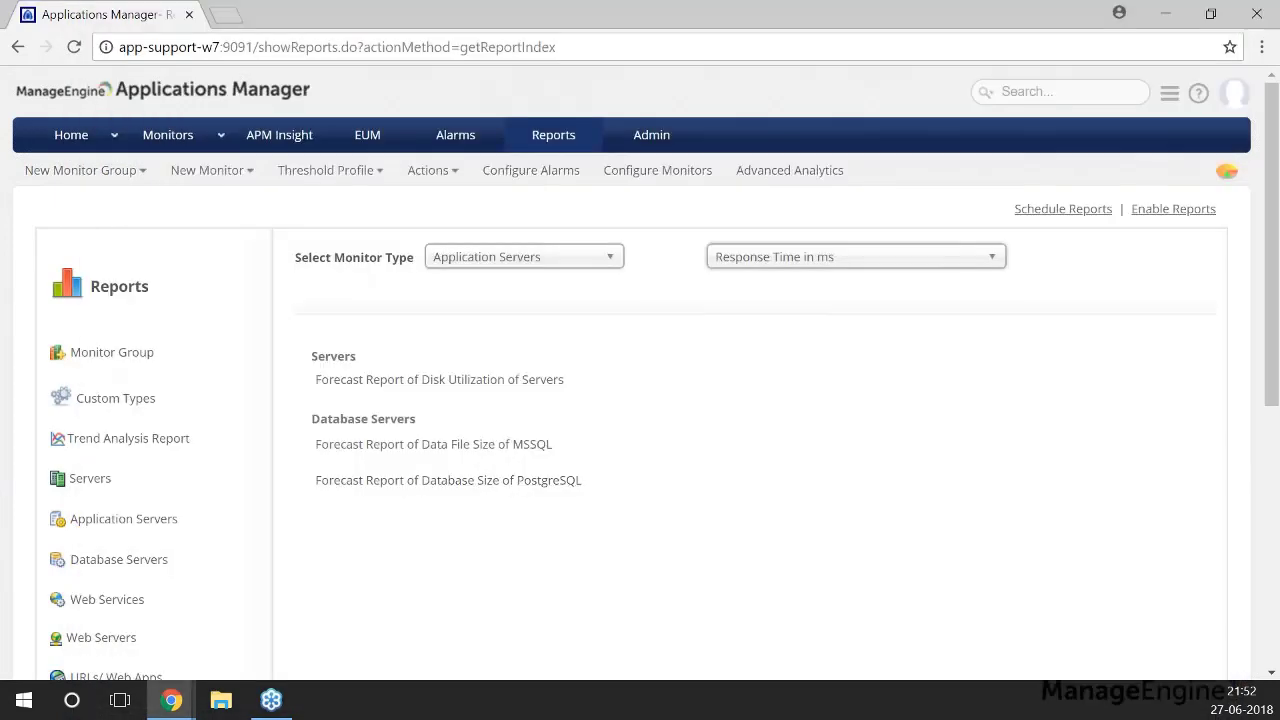
- Open the servers' Disk Utilization forecast and extend it through 2, 3 and 6 months
click(381, 381)
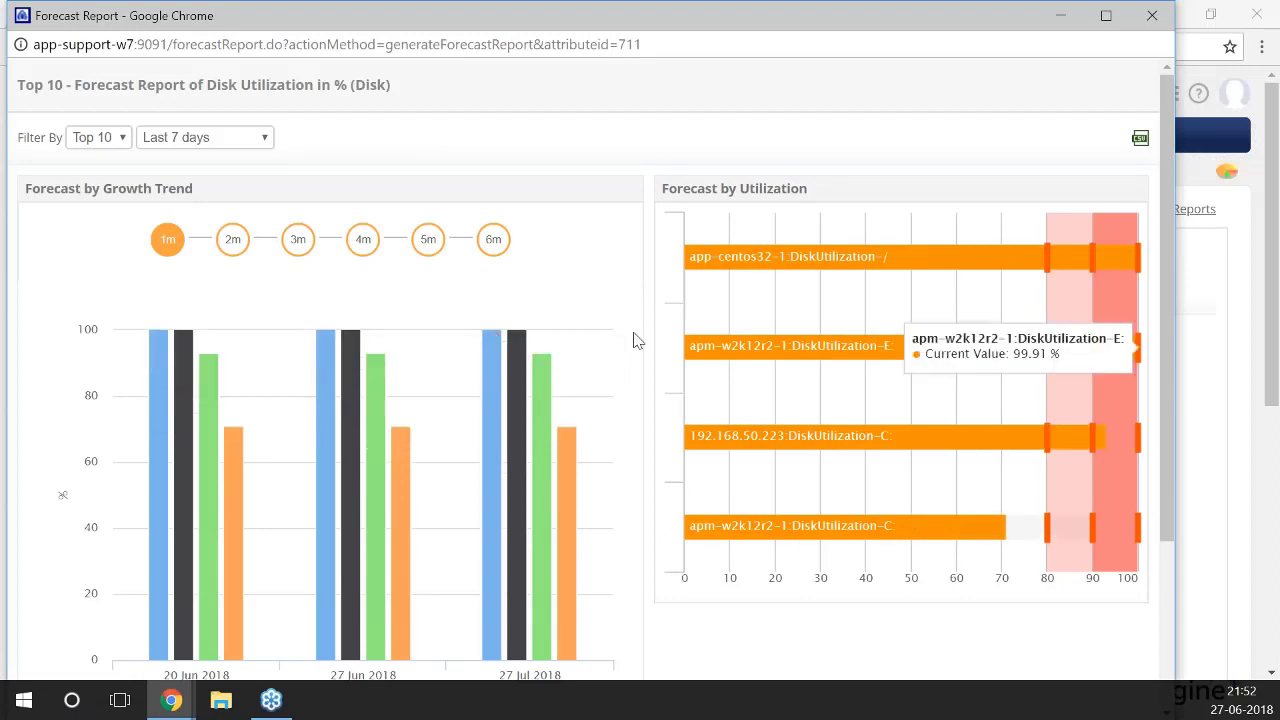
scroll(634, 338, down, 1)
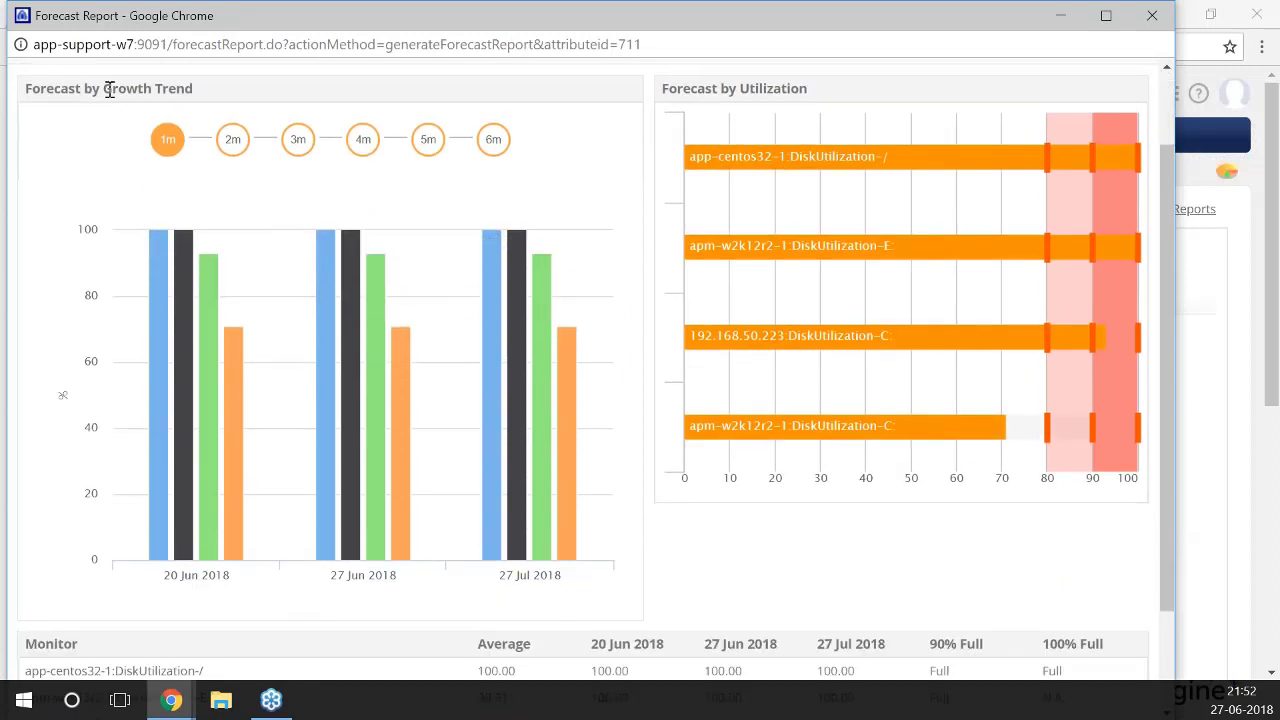
click(233, 139)
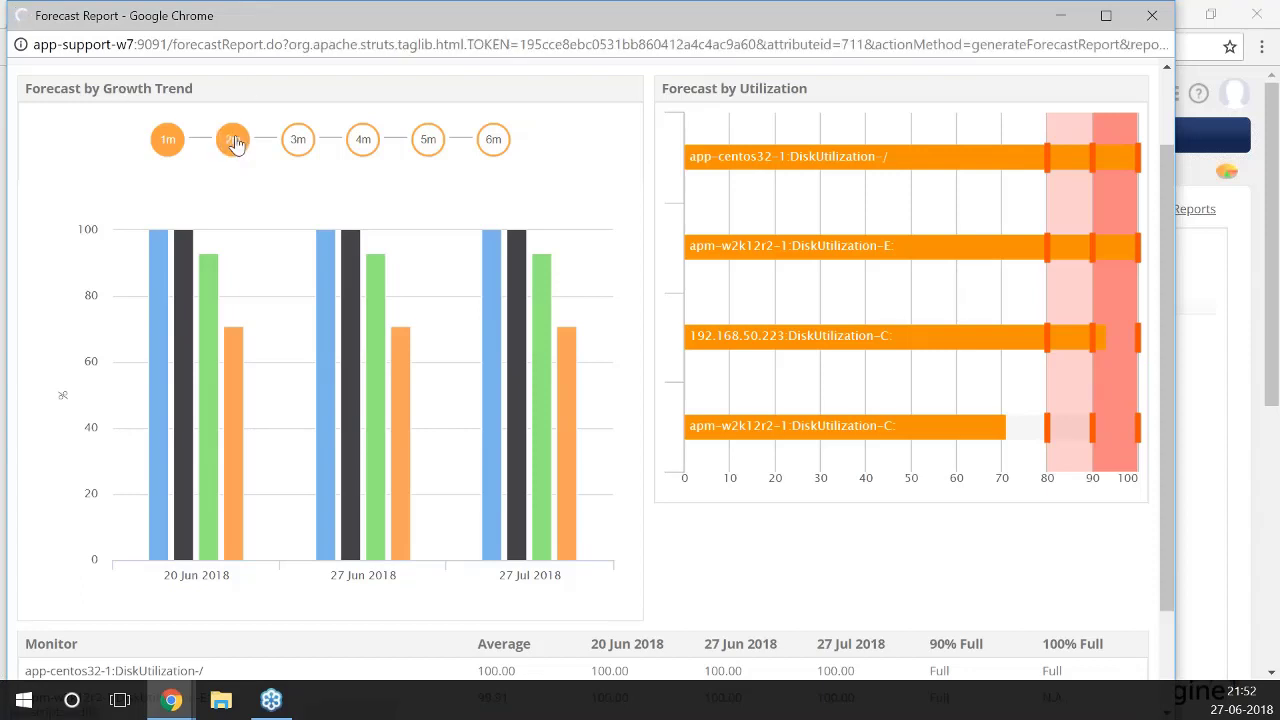
click(298, 139)
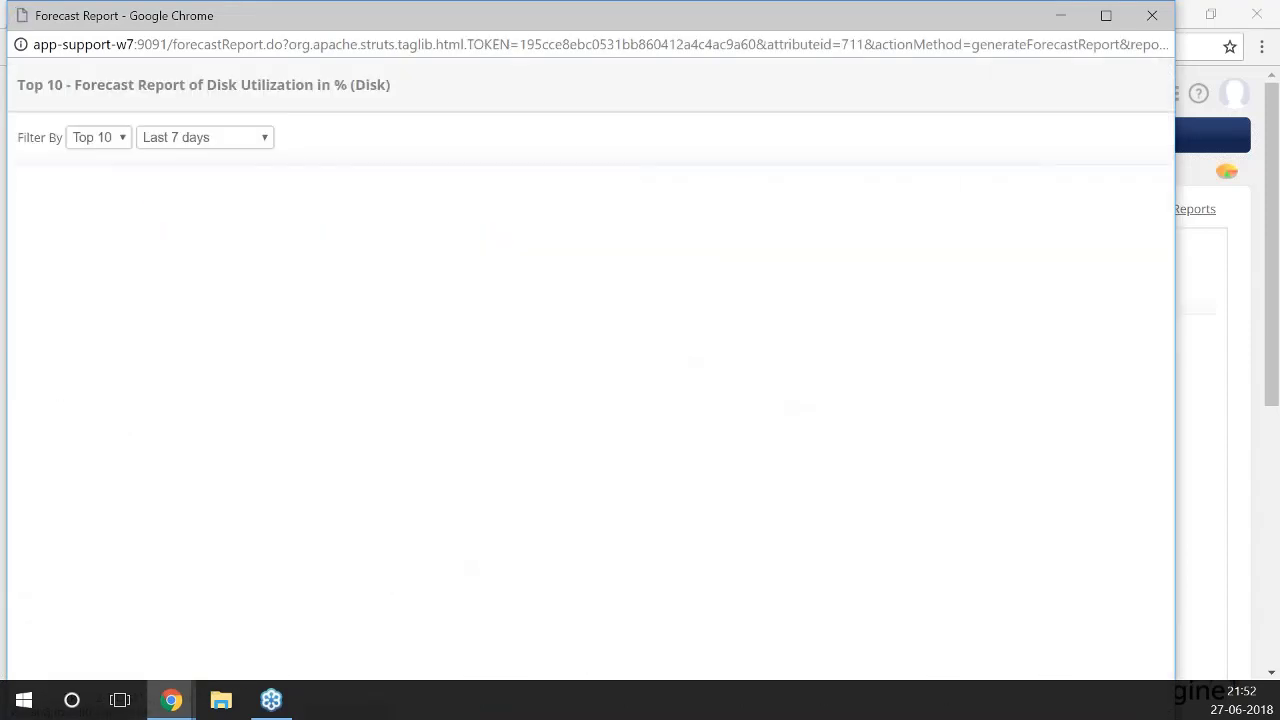
click(494, 241)
scroll(180, 425, down, 2)
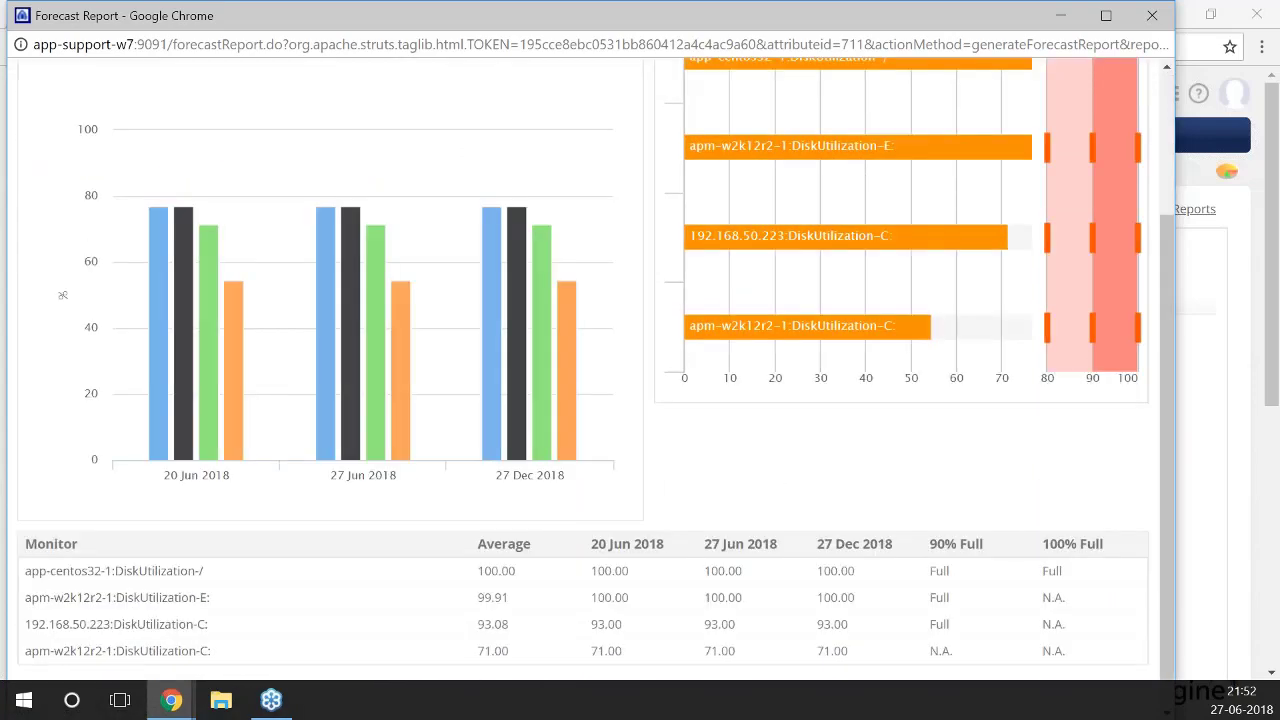
scroll(180, 425, up, 1)
scroll(183, 432, up, 2)
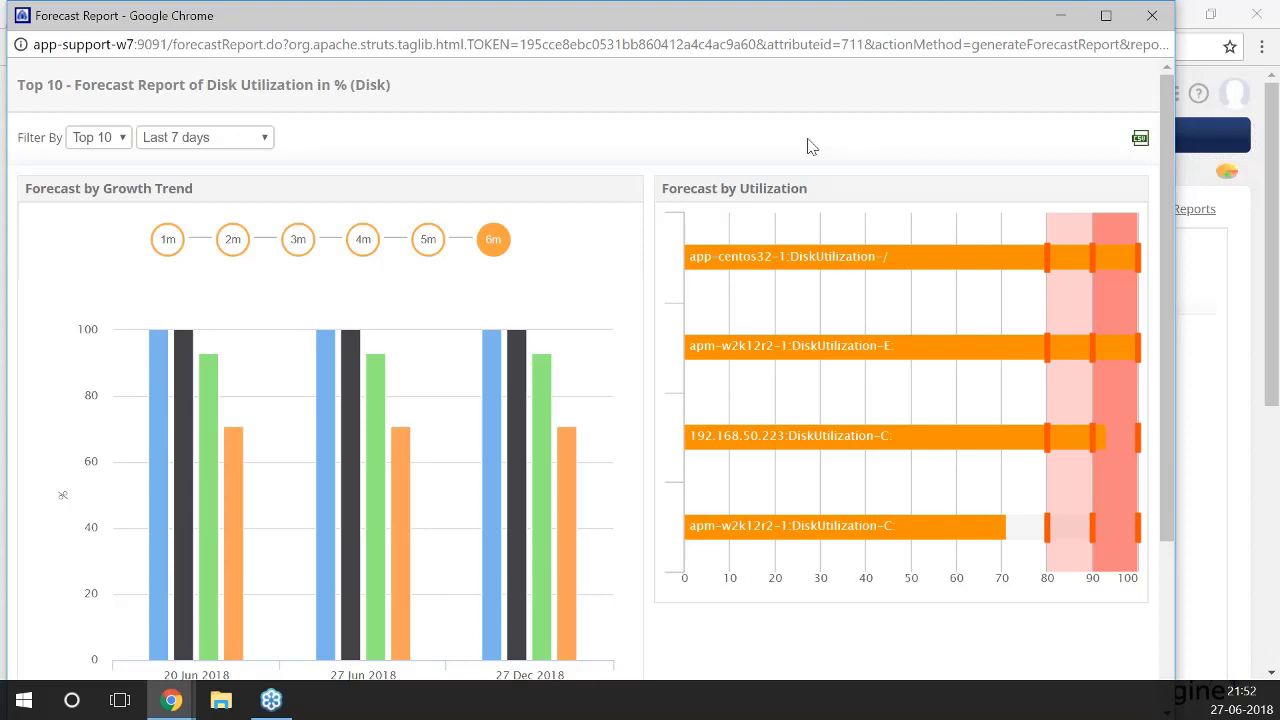
- Scroll through the six-month Disk Utilization forecast, then close the report
scroll(581, 276, down, 1)
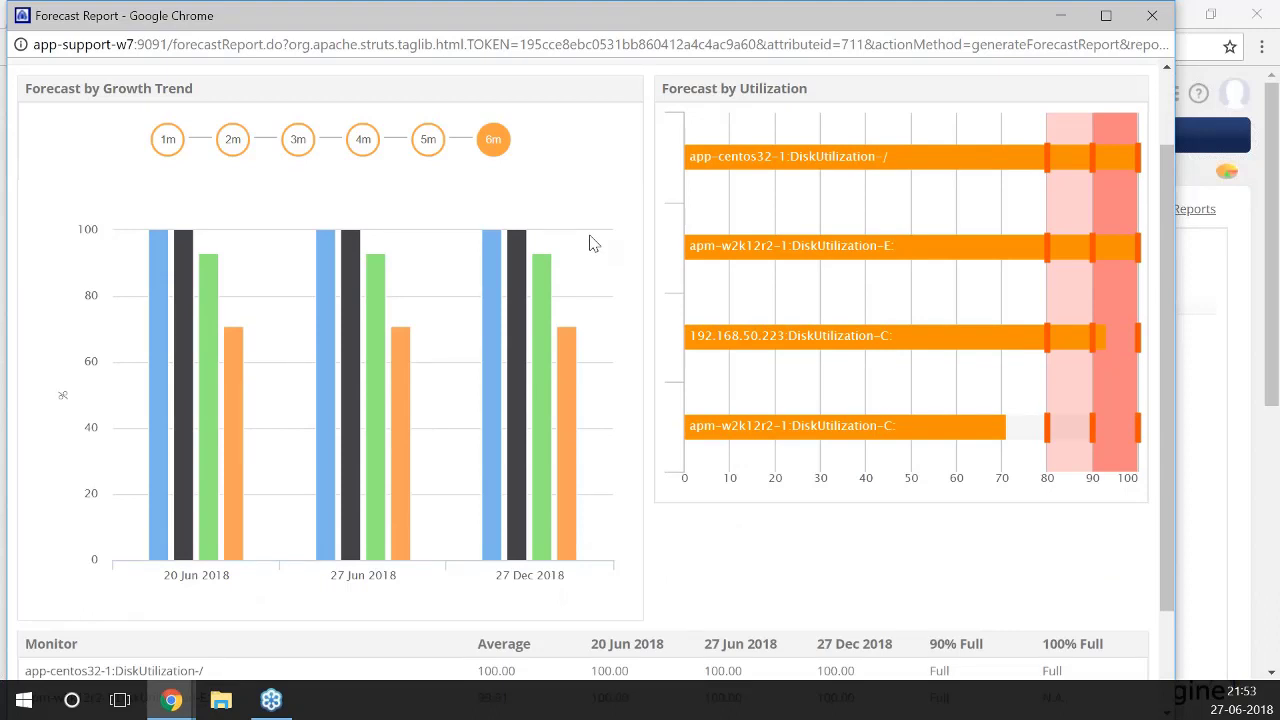
scroll(586, 257, up, 1)
scroll(571, 266, down, 1)
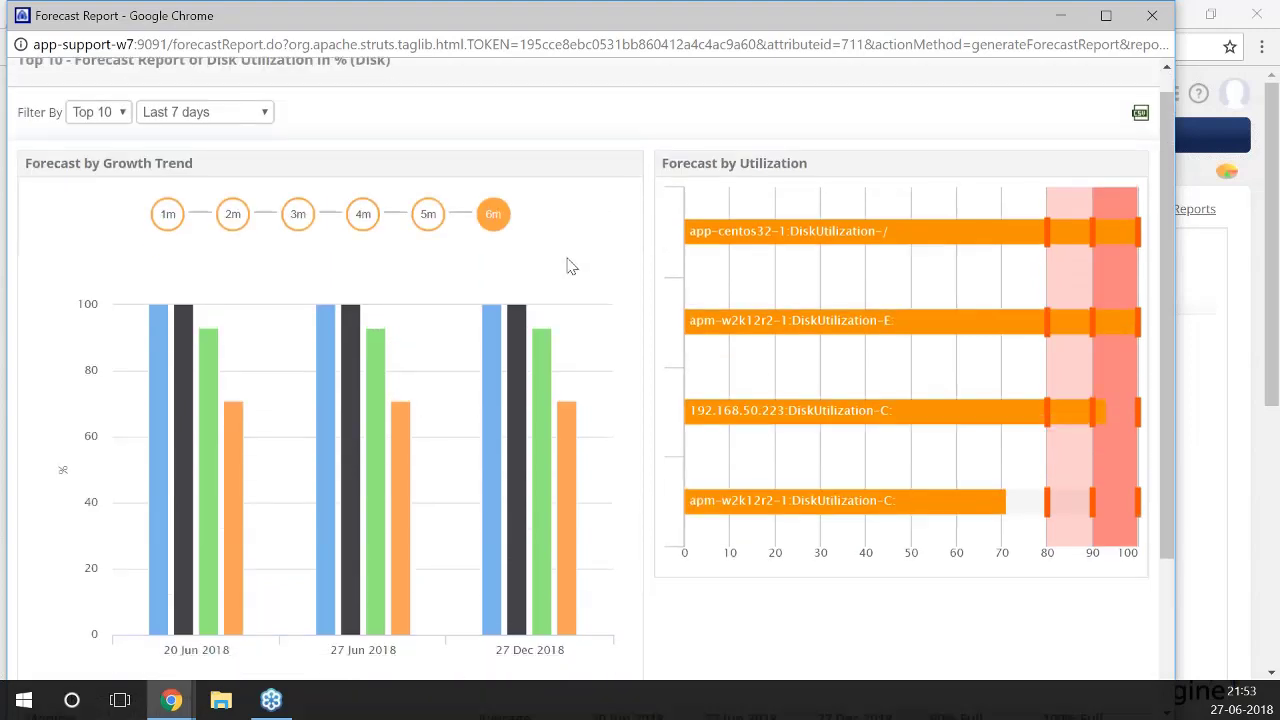
scroll(596, 241, up, 1)
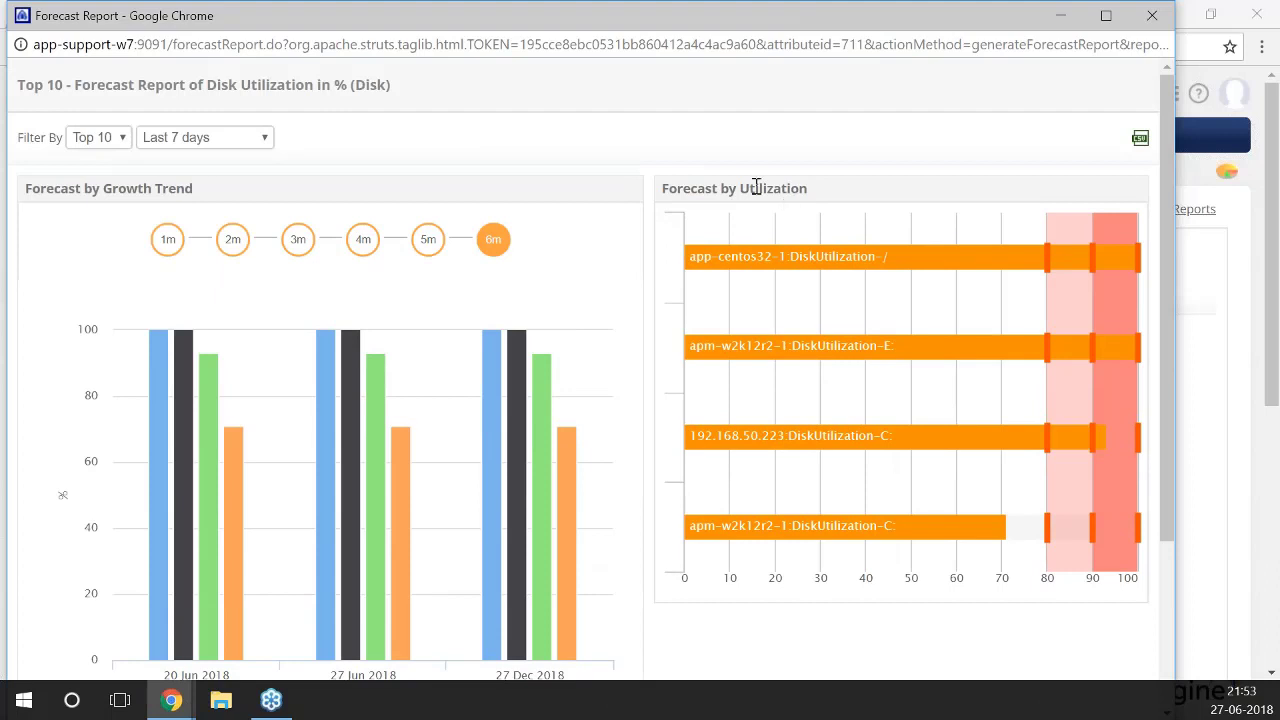
scroll(564, 248, down, 1)
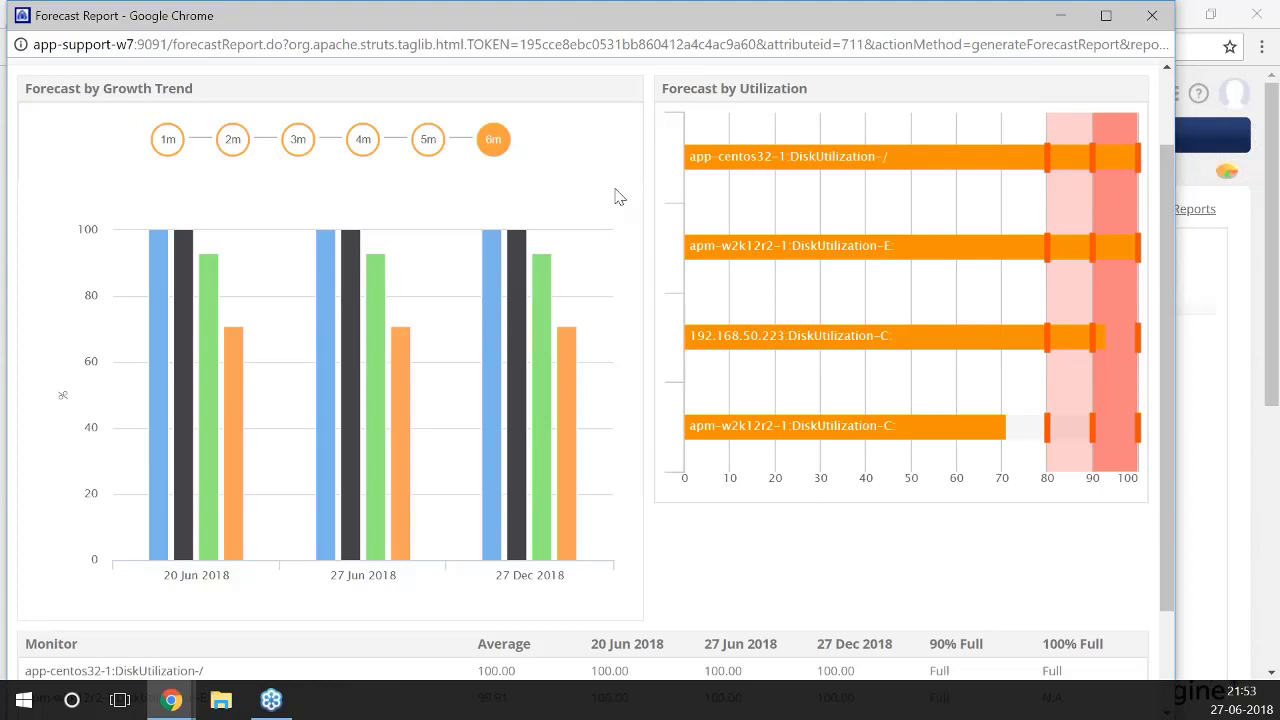
scroll(619, 196, up, 1)
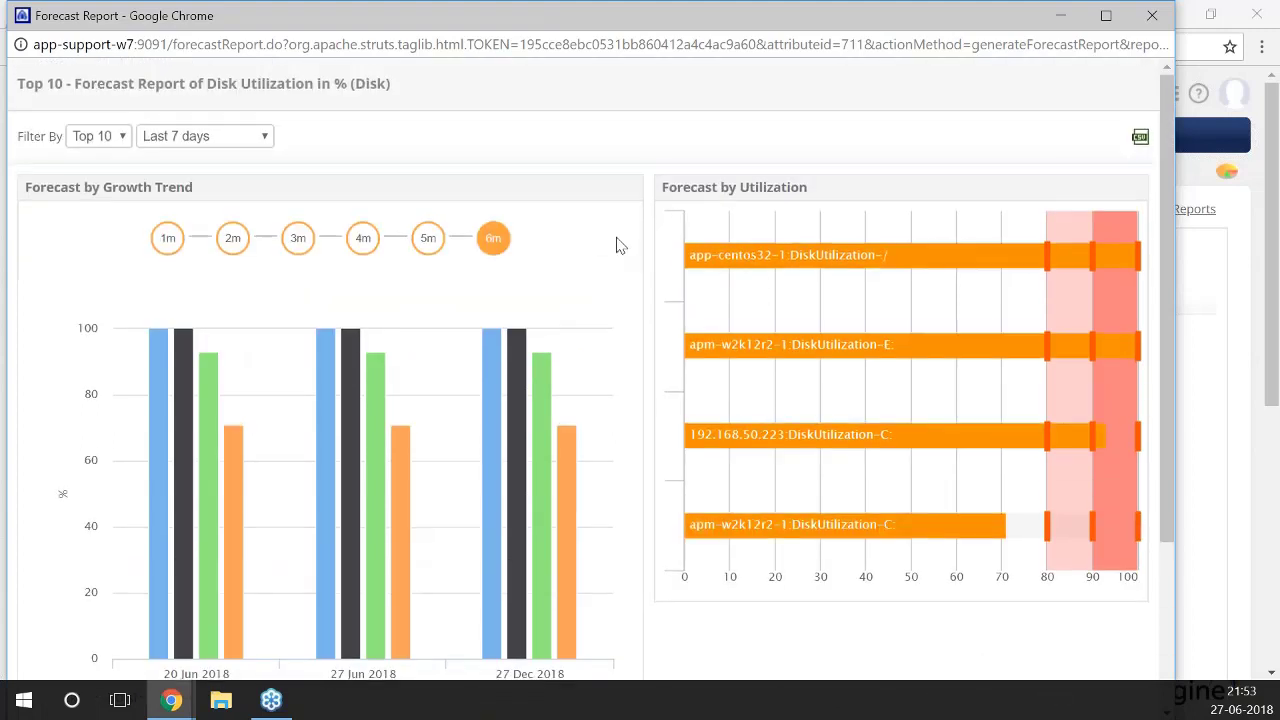
scroll(619, 245, down, 1)
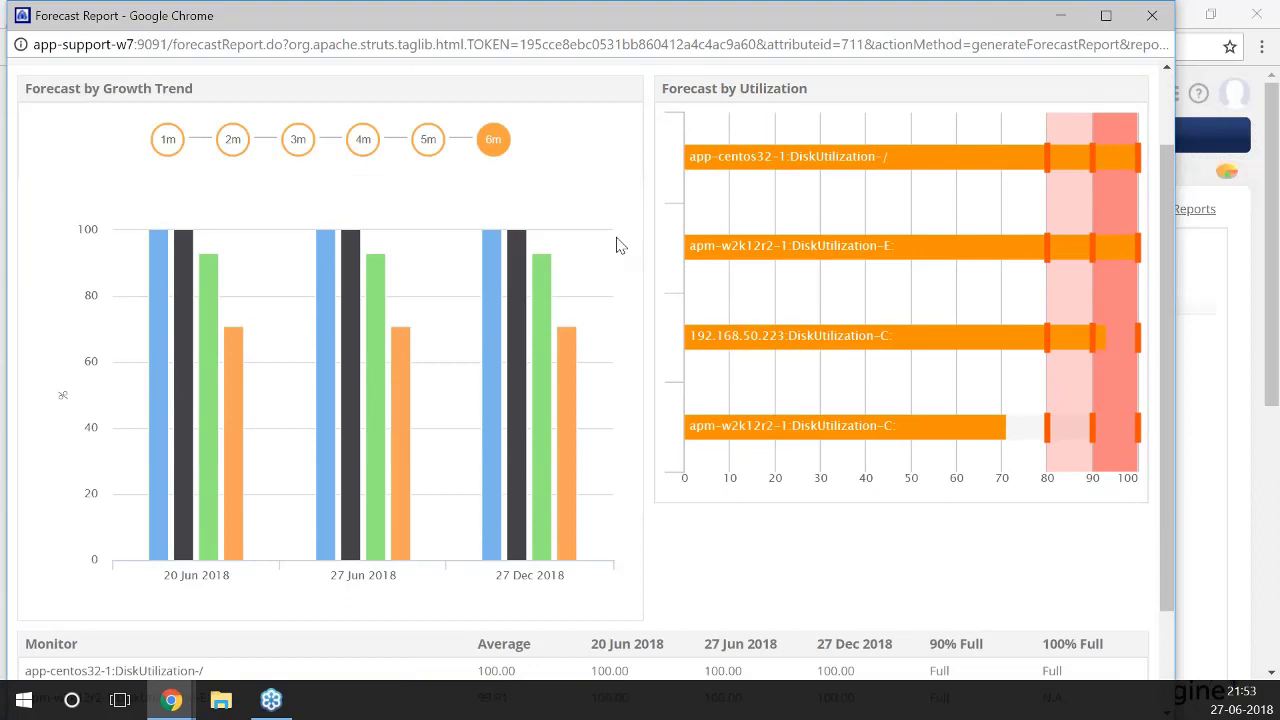
scroll(620, 337, up, 1)
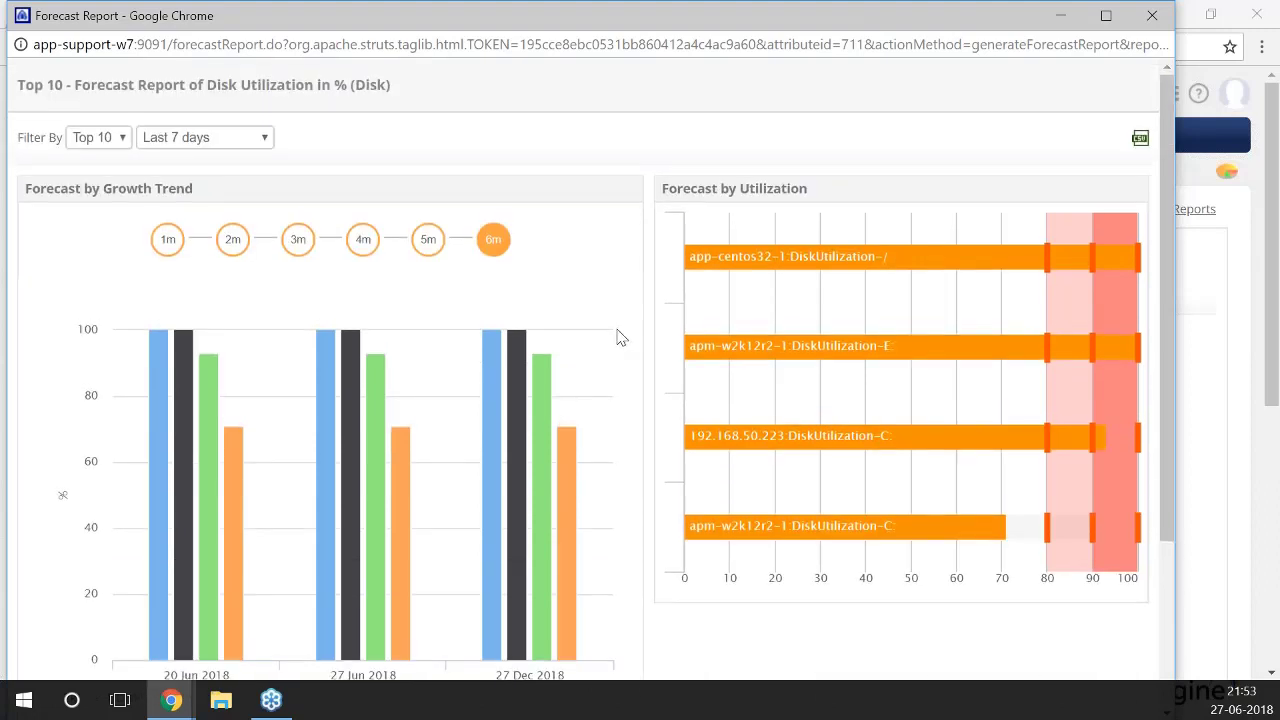
scroll(619, 337, down, 1)
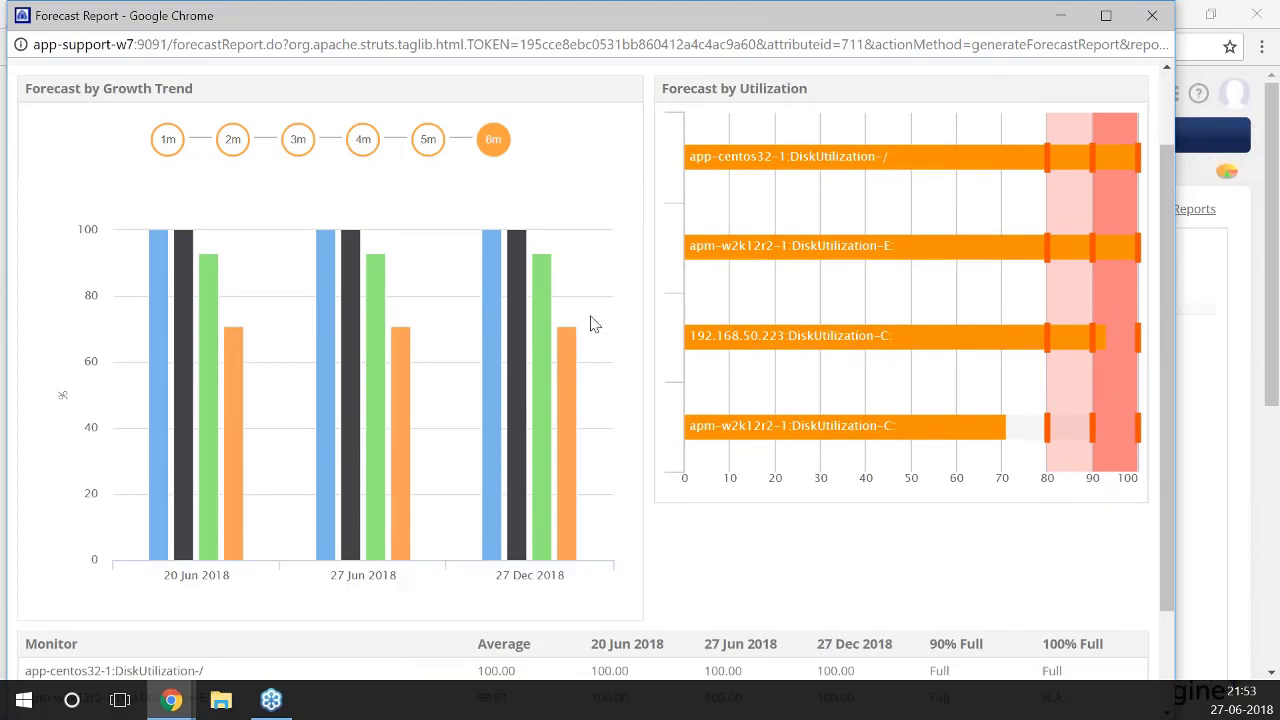
mouse_move(472, 266)
scroll(598, 289, up, 1)
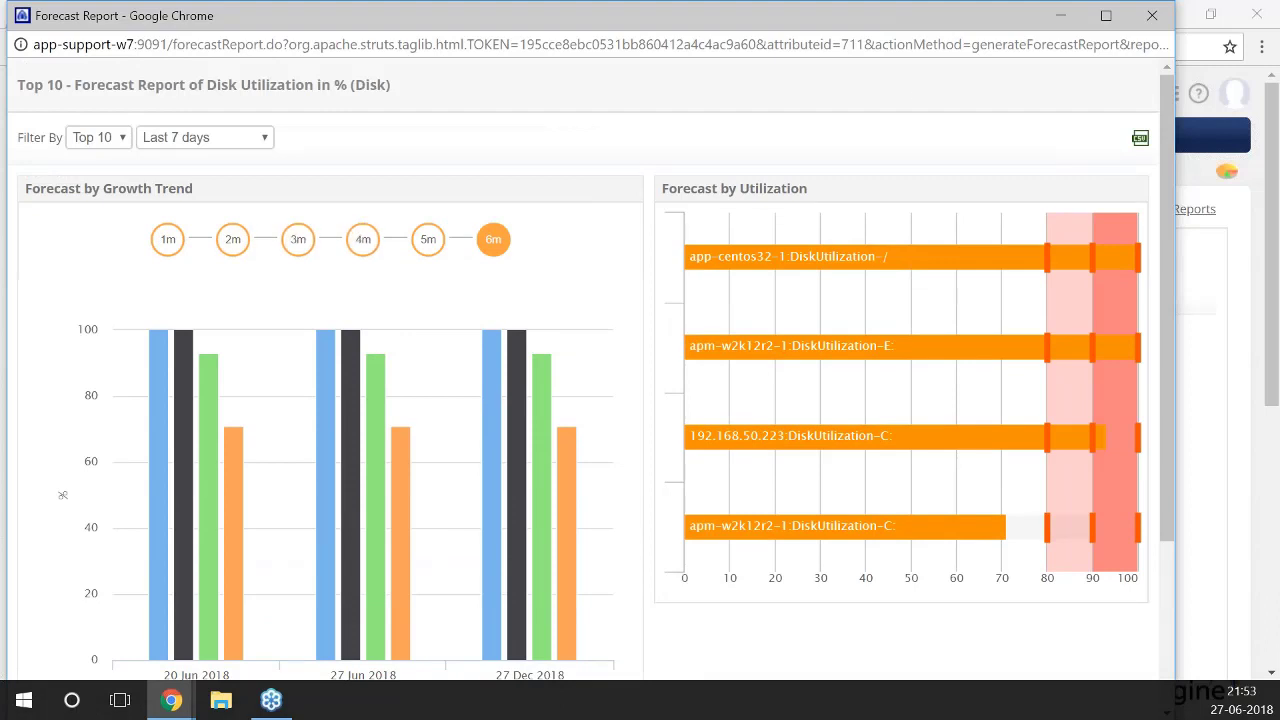
click(1152, 15)
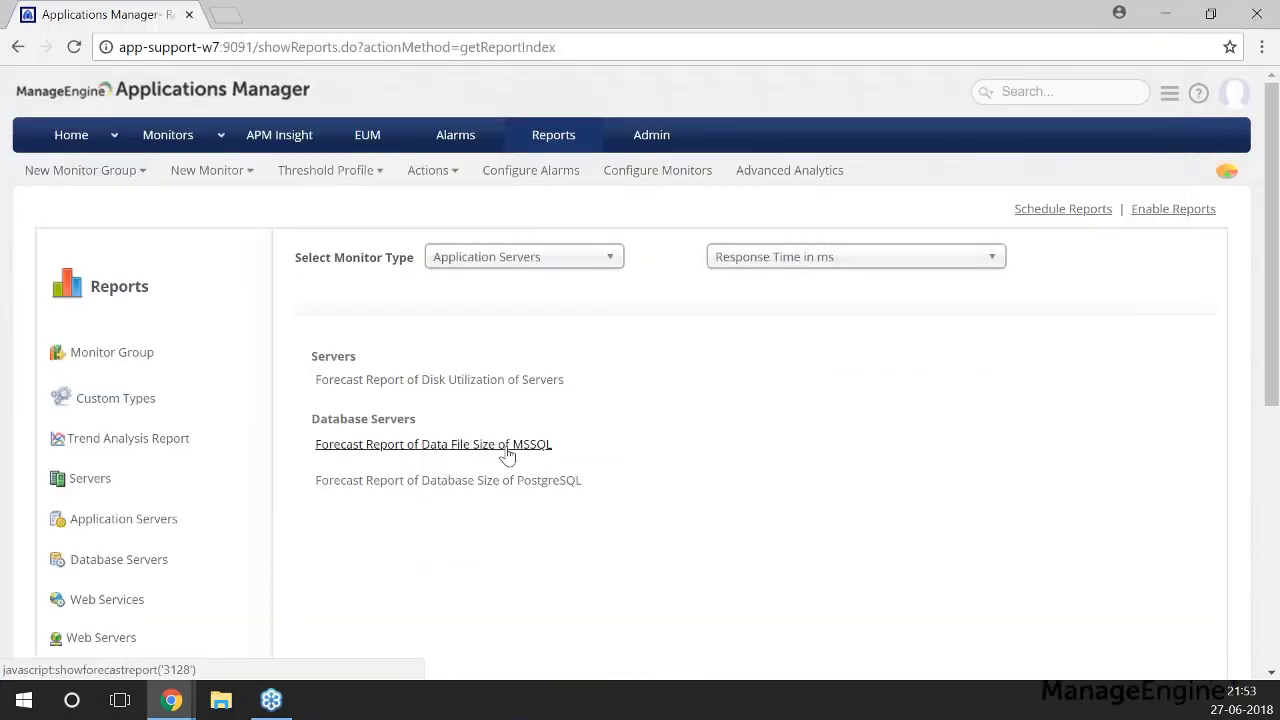
- Return Home and reload the Default Dashboard to refresh the Recent 10 Alarms widget
click(71, 134)
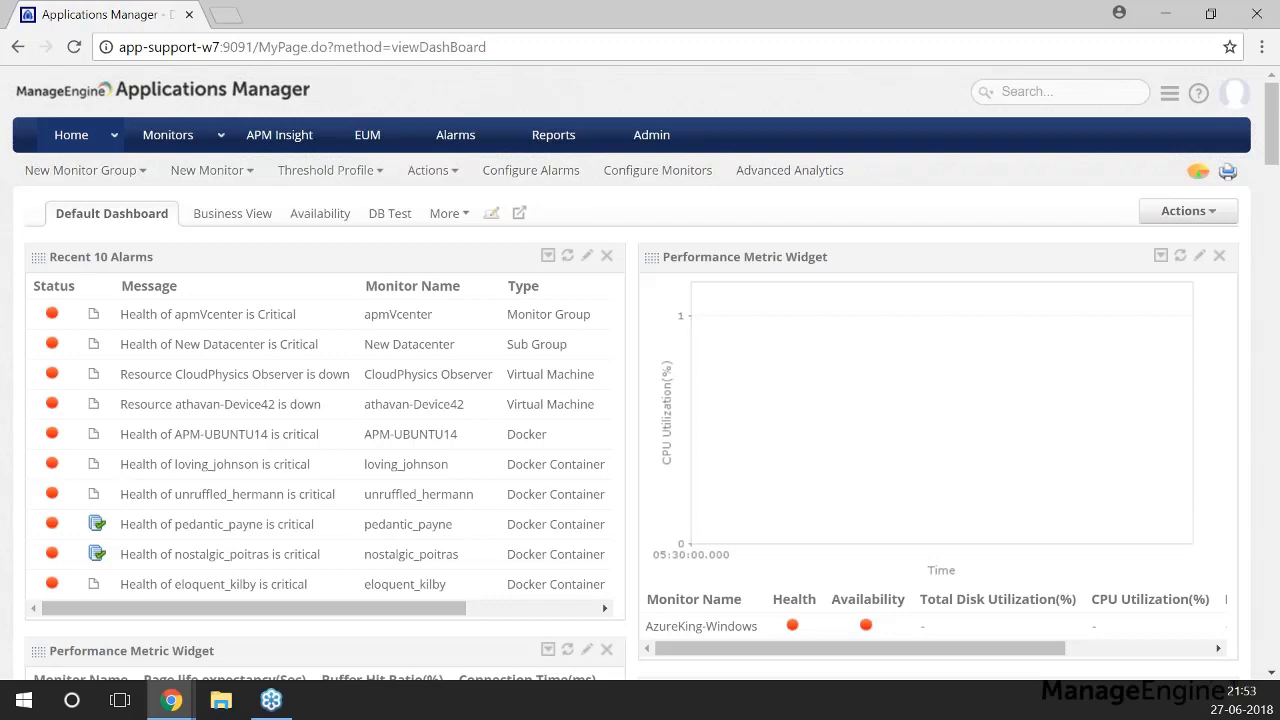
click(74, 210)
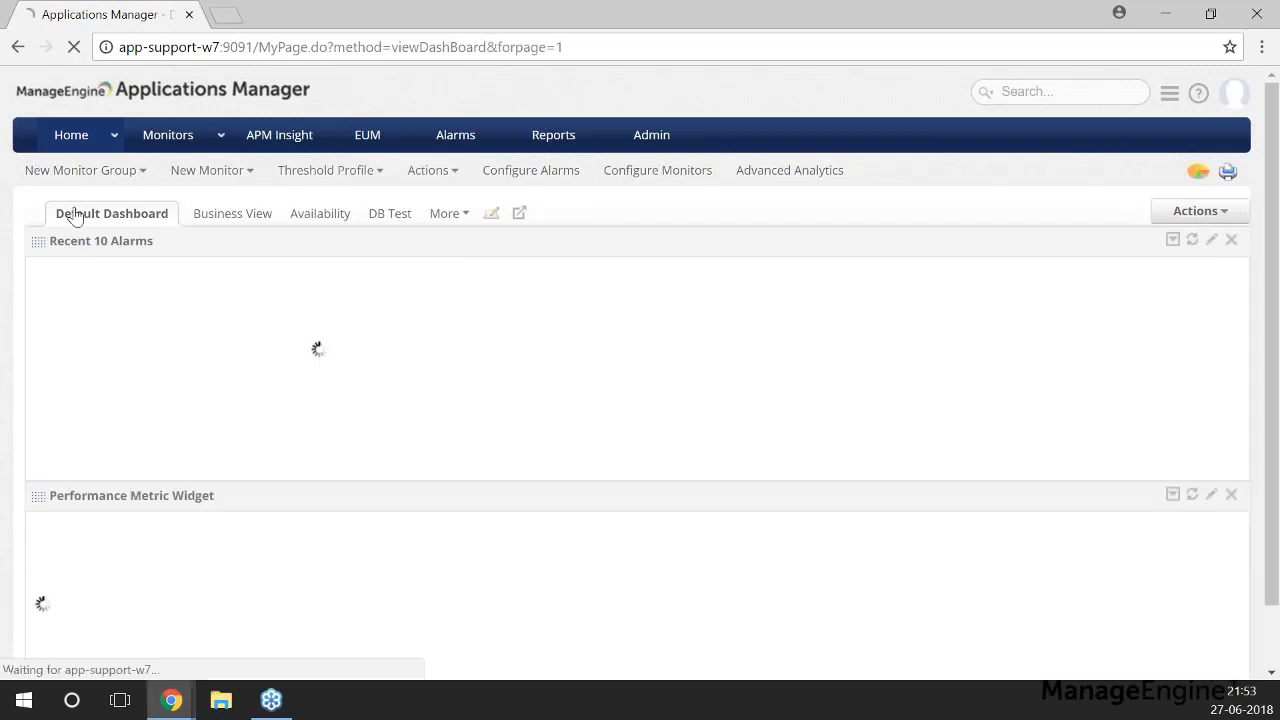
scroll(168, 316, down, 1)
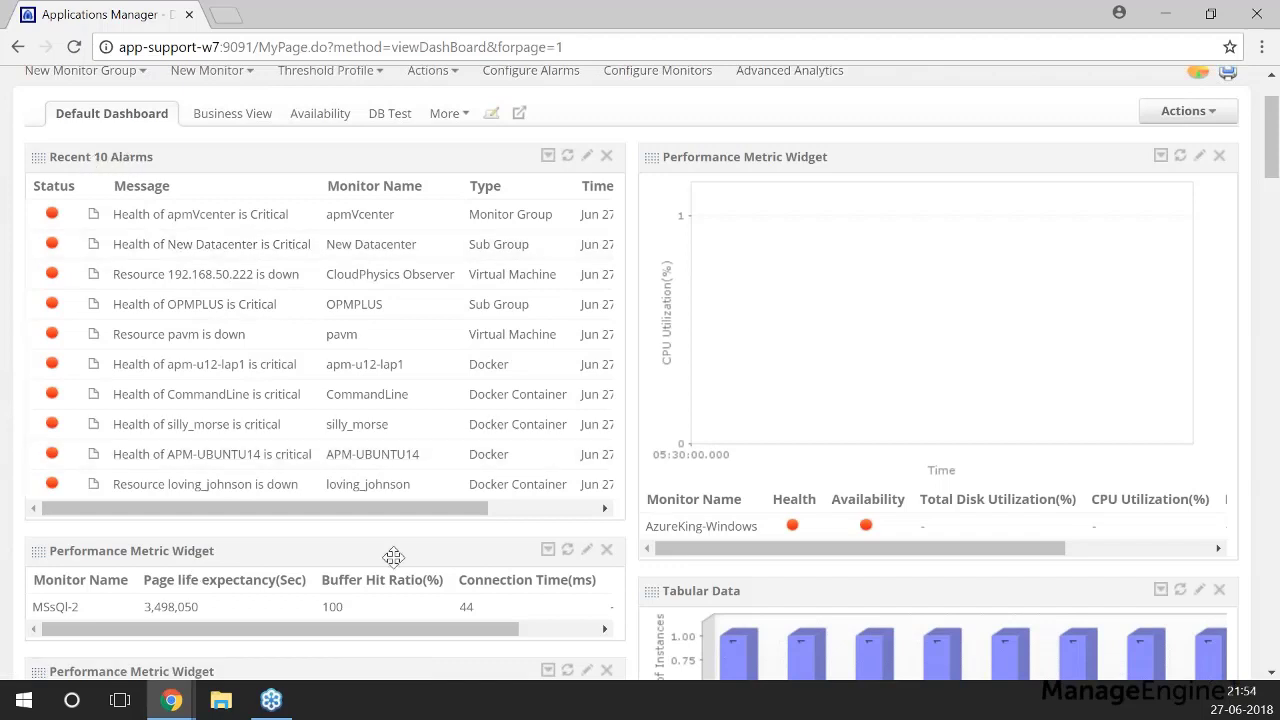
scroll(700, 528, up, 1)
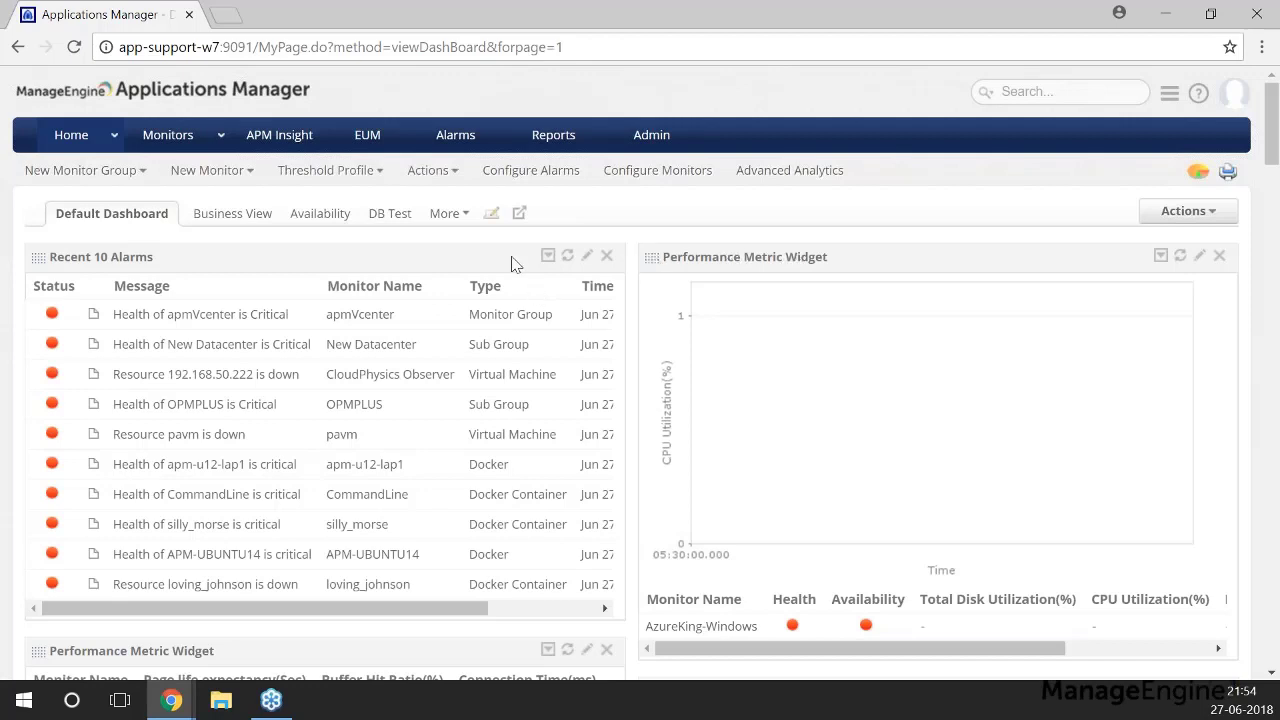
- Start a new dashboard named 'New DashB' with description 'Testing pur'
click(468, 216)
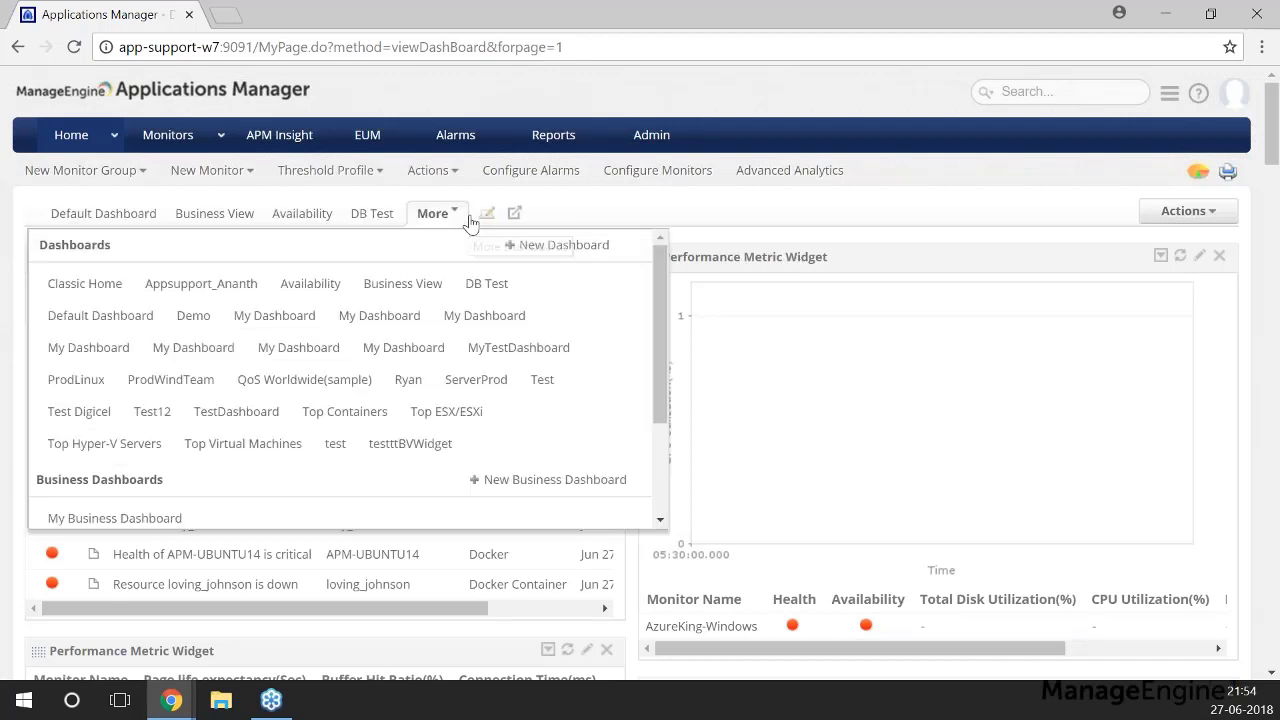
click(566, 252)
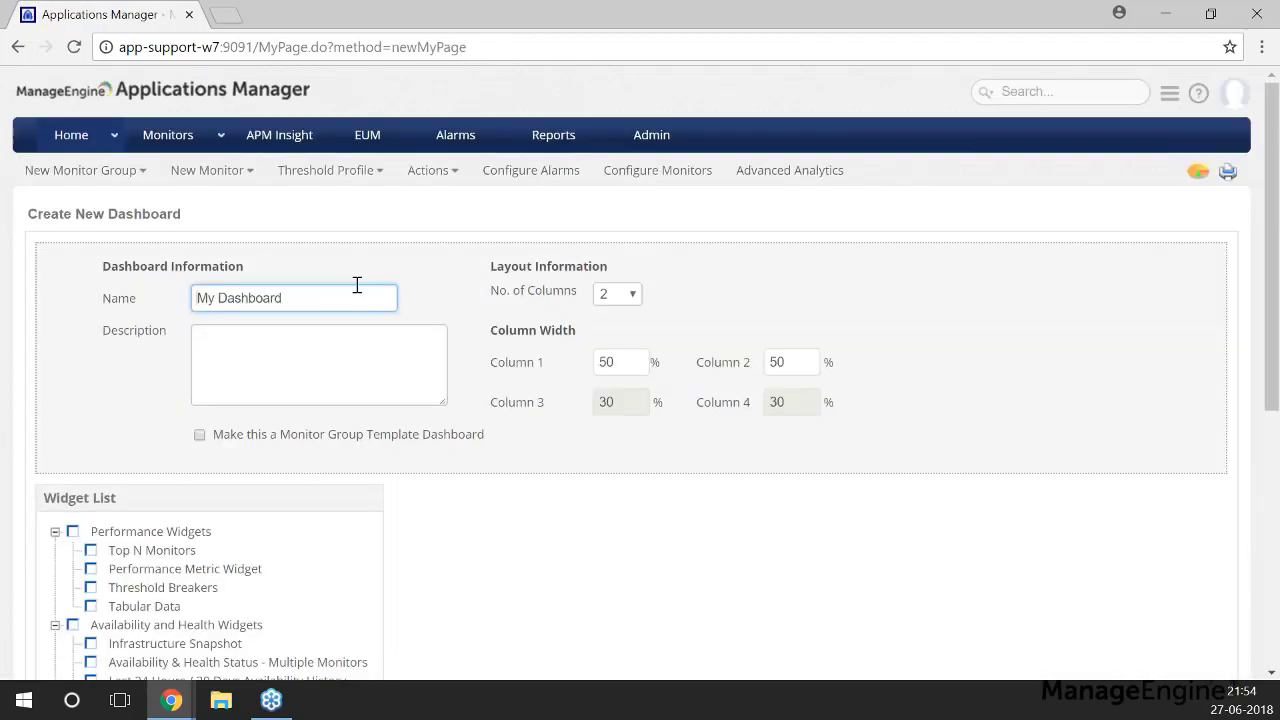
triple_click(347, 300)
text(N)
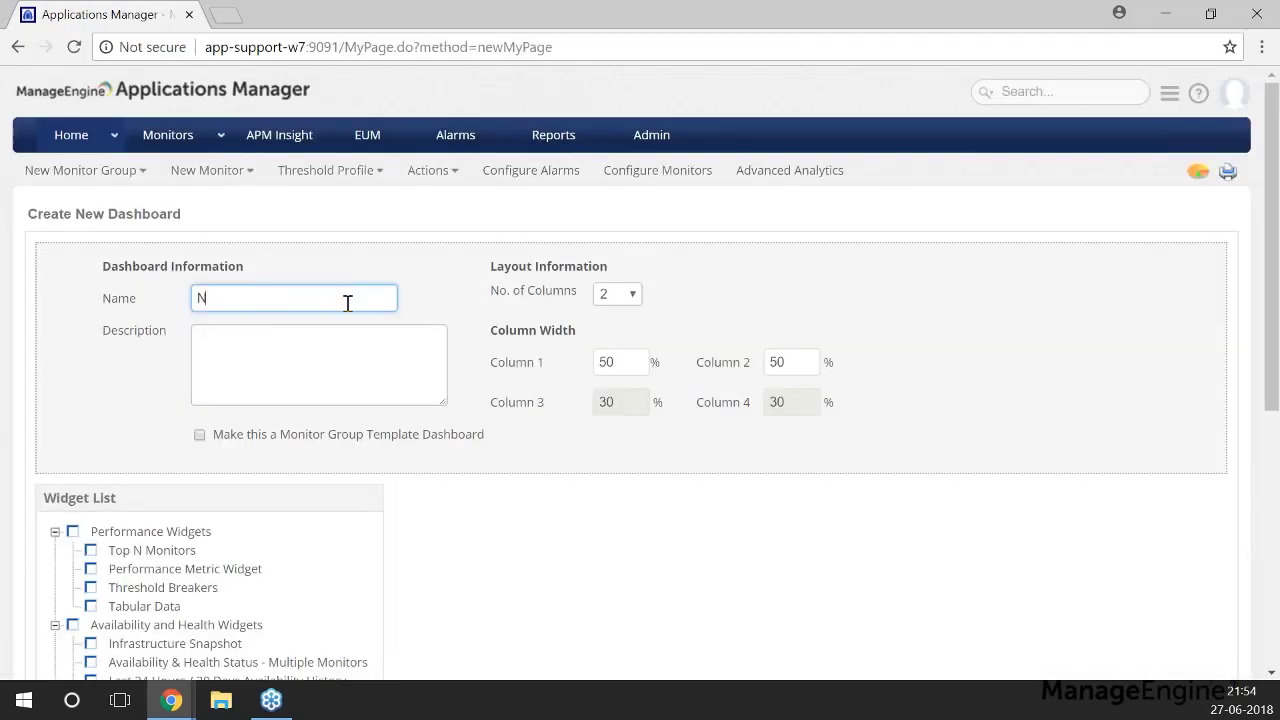
text(ew DashB)
click(349, 363)
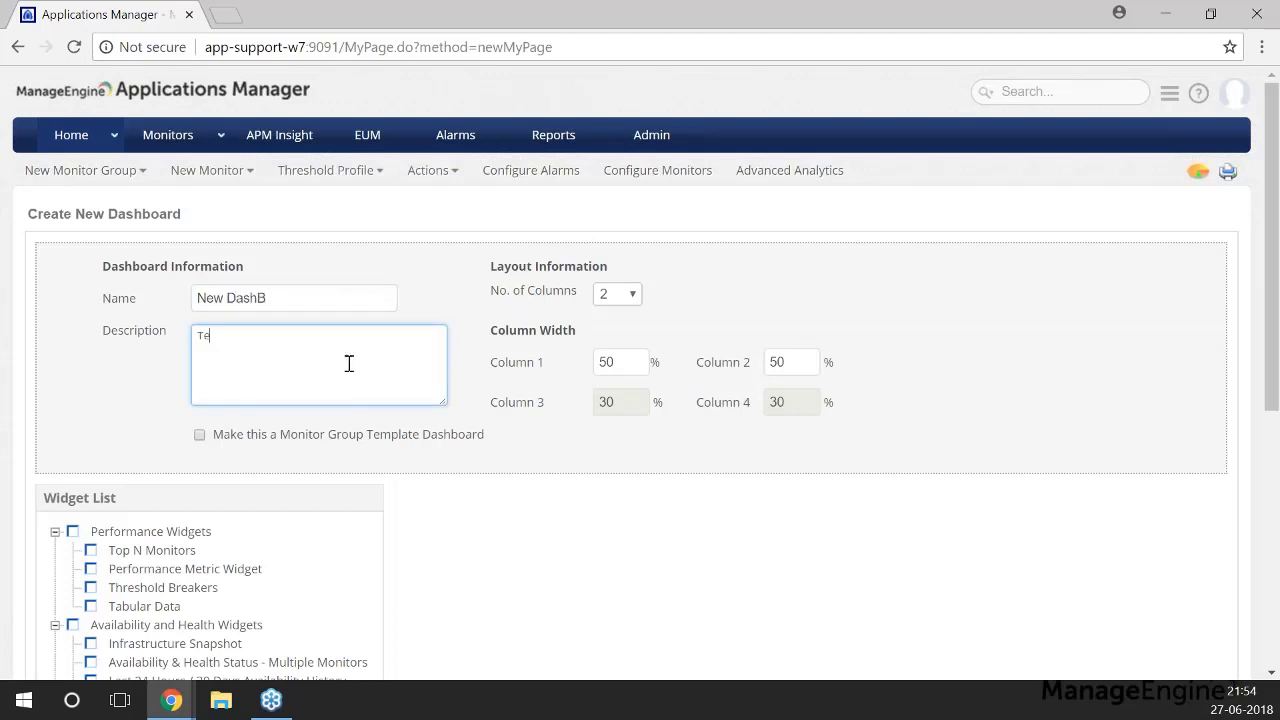
text(Testing purpose)
click(620, 467)
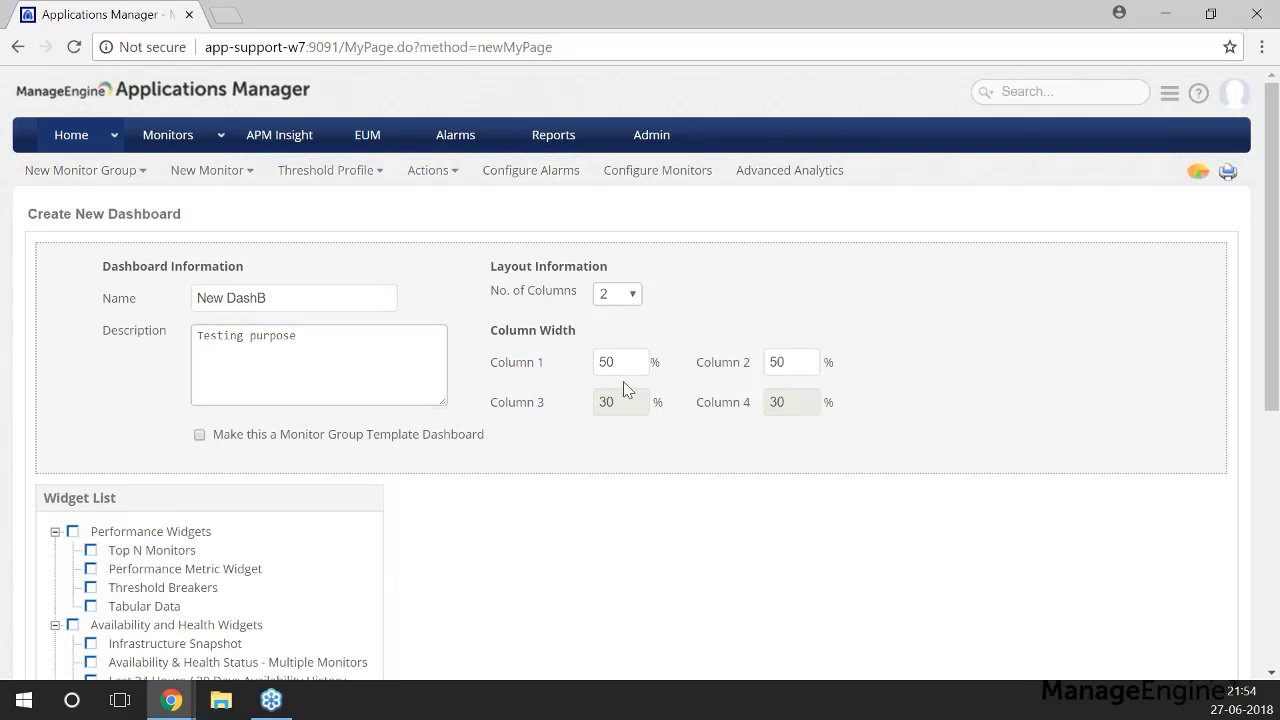
- Select performance widgets except Performance Metric, Threshold Breakers and Tabular Data, add Infrastructure Snapshot and group status, and create
scroll(630, 460, down, 1)
scroll(630, 460, down, 2)
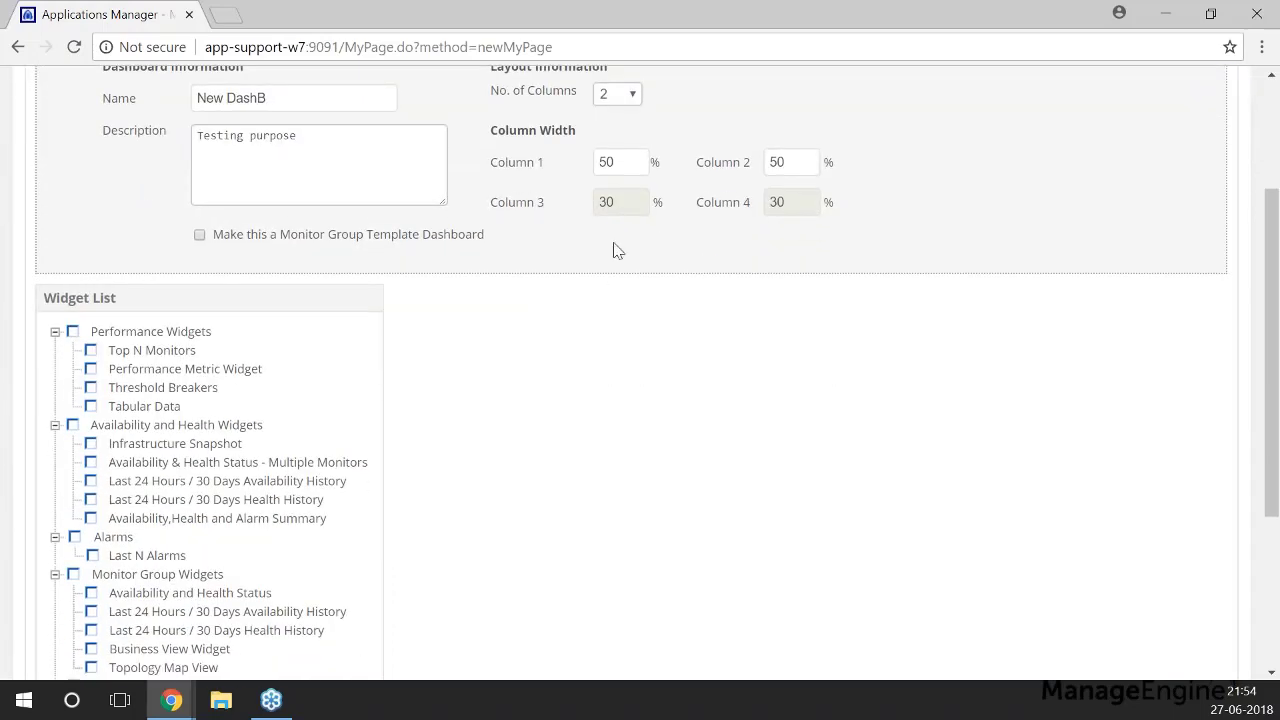
scroll(225, 257, down, 1)
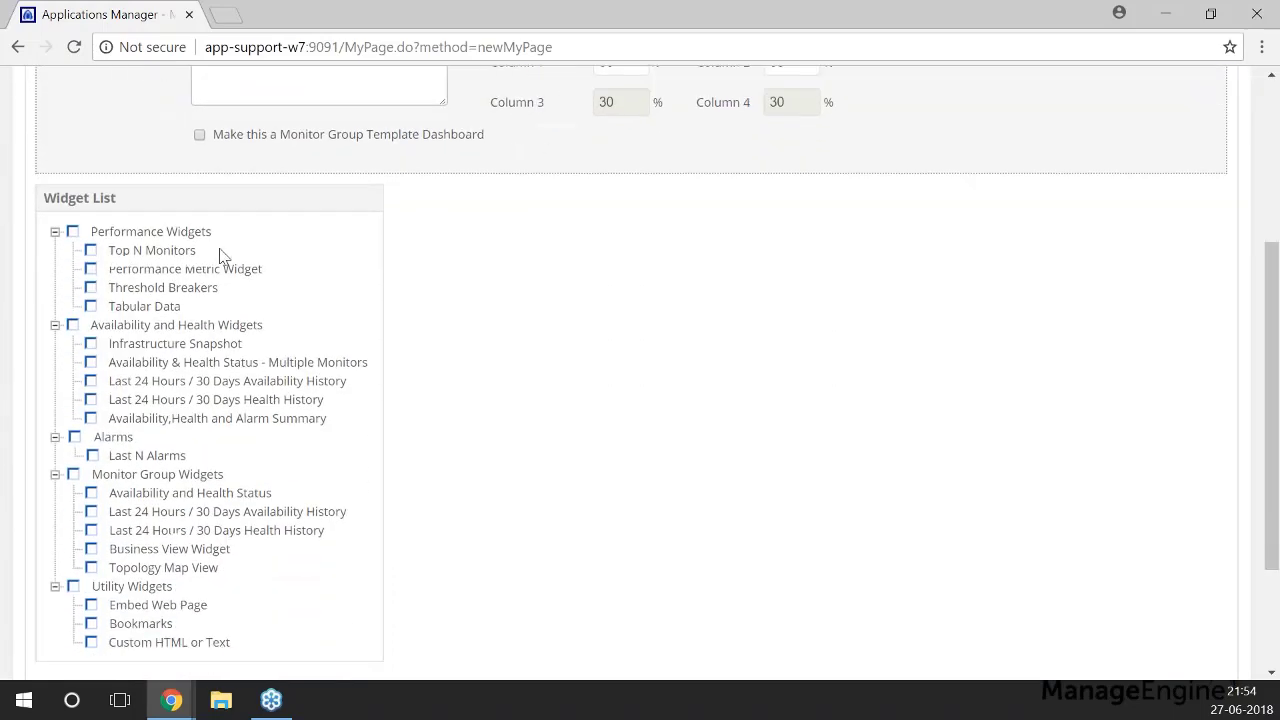
click(72, 231)
click(92, 269)
click(91, 287)
click(91, 306)
click(91, 343)
scroll(90, 340, down, 2)
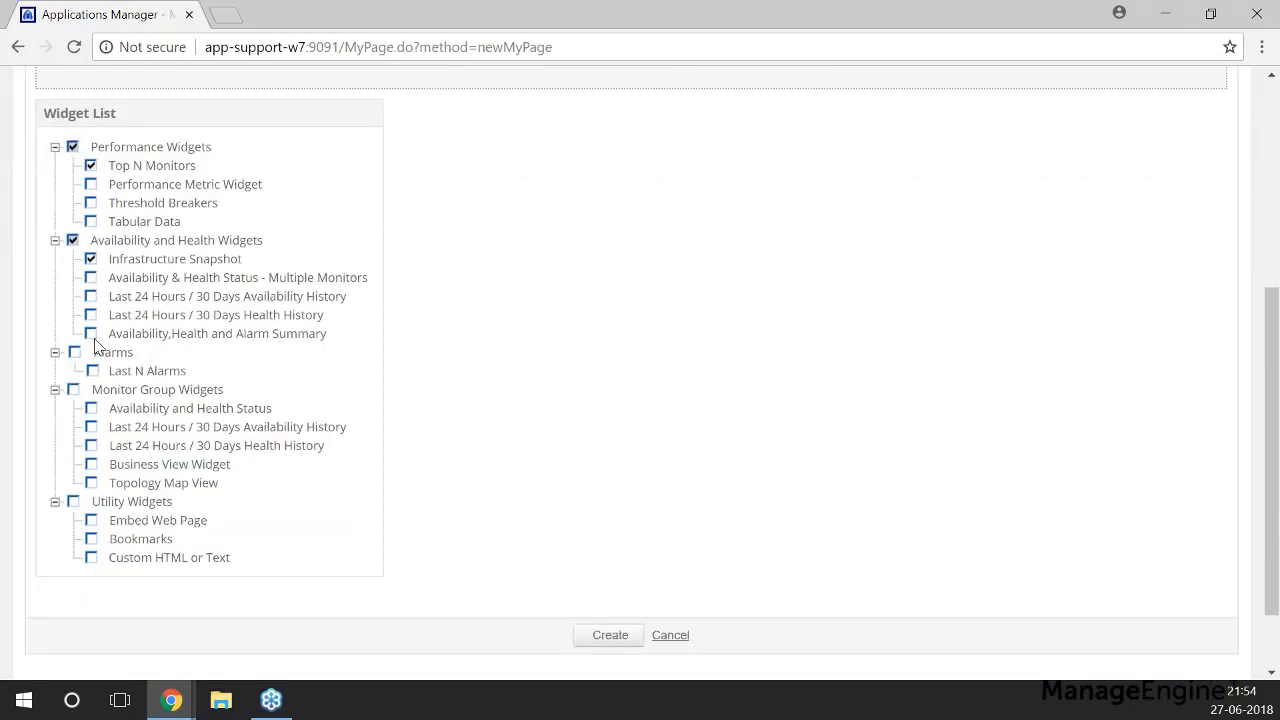
click(91, 315)
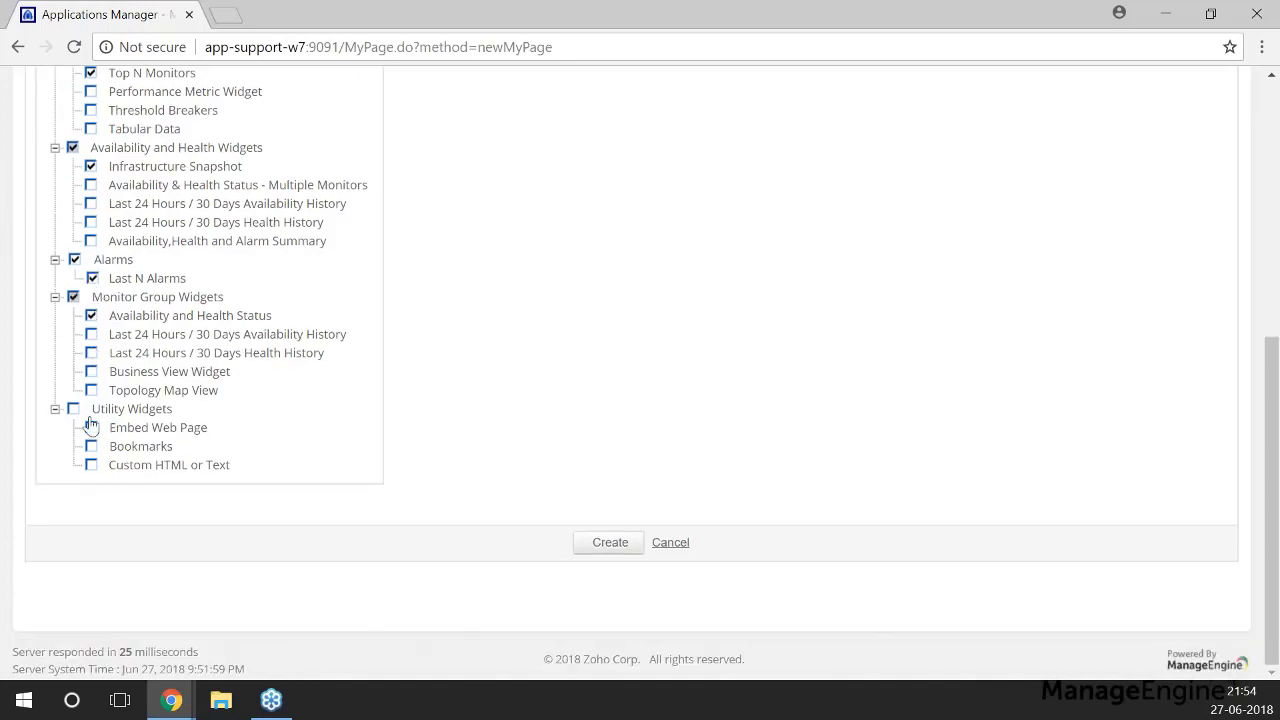
click(608, 542)
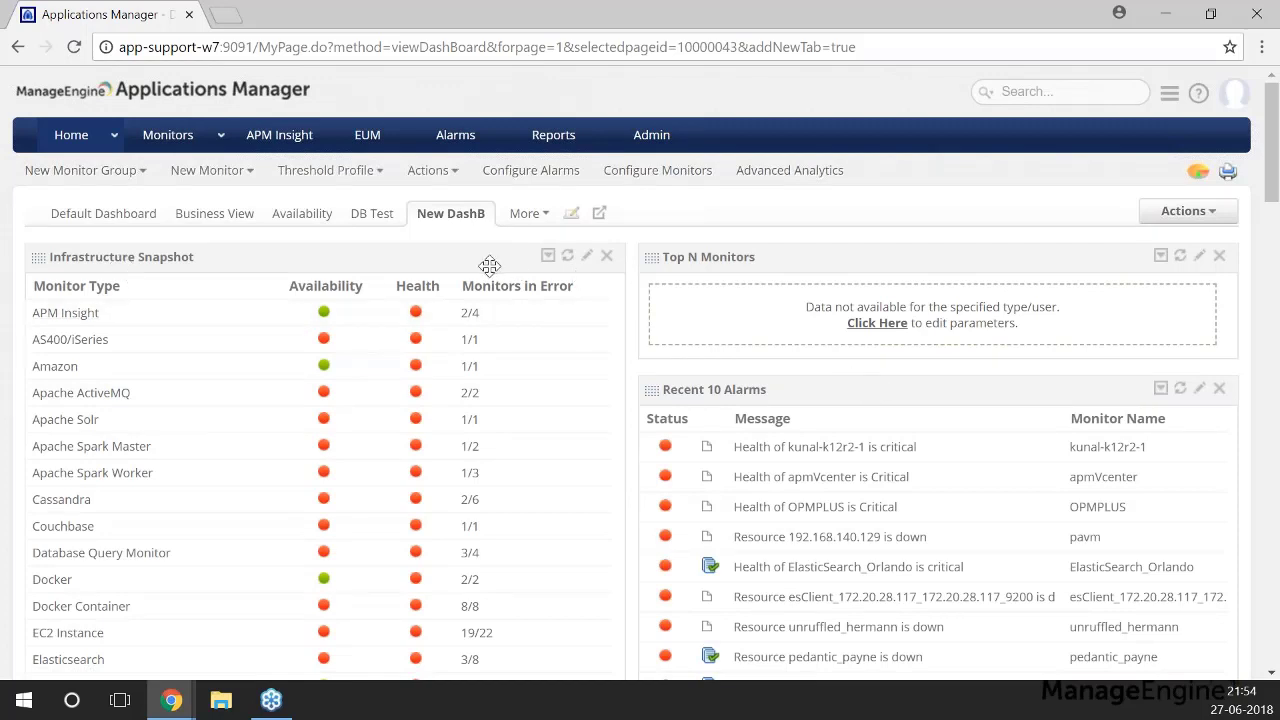
- Filter the Top N Monitors widget to the HTTP(s) URLs monitor type
click(589, 259)
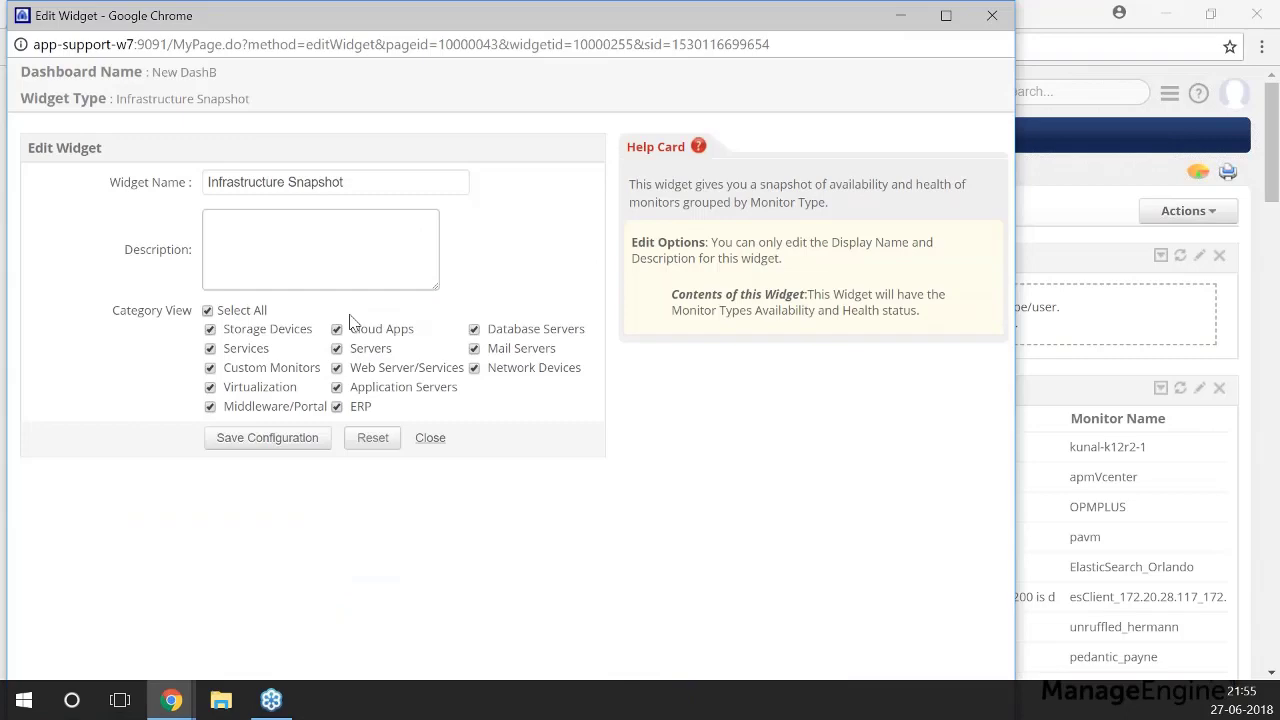
click(992, 15)
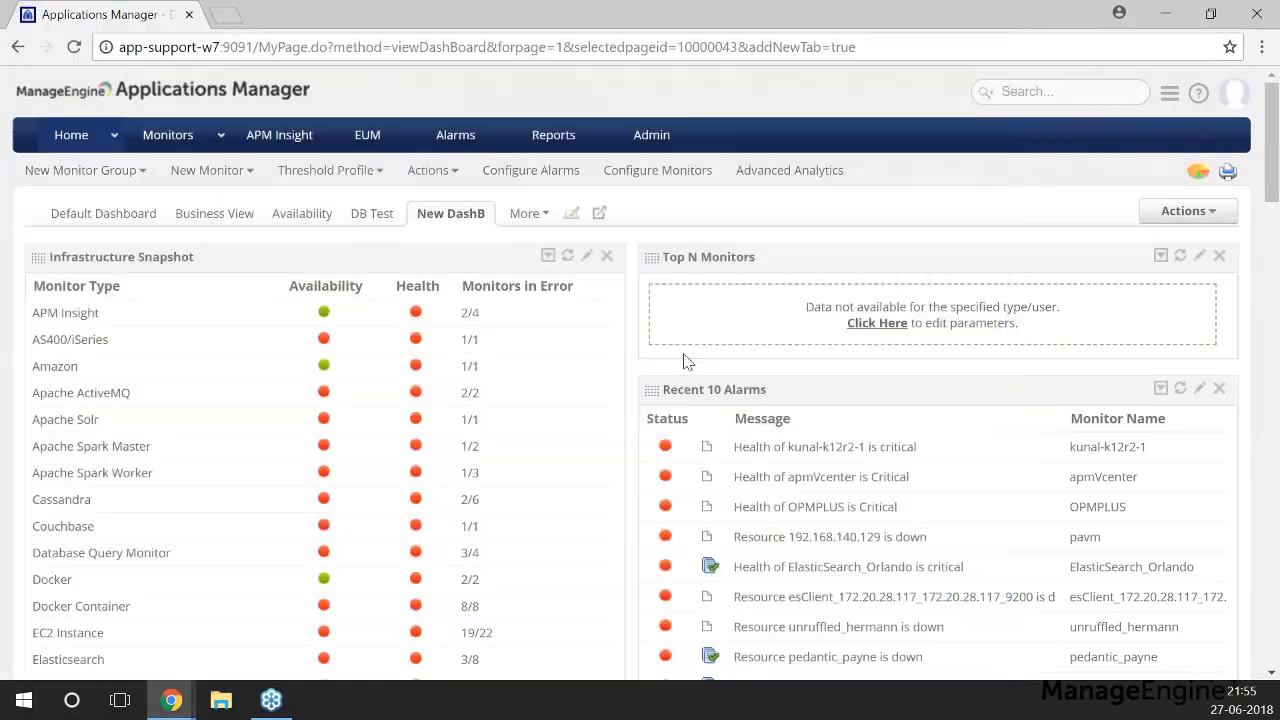
click(878, 325)
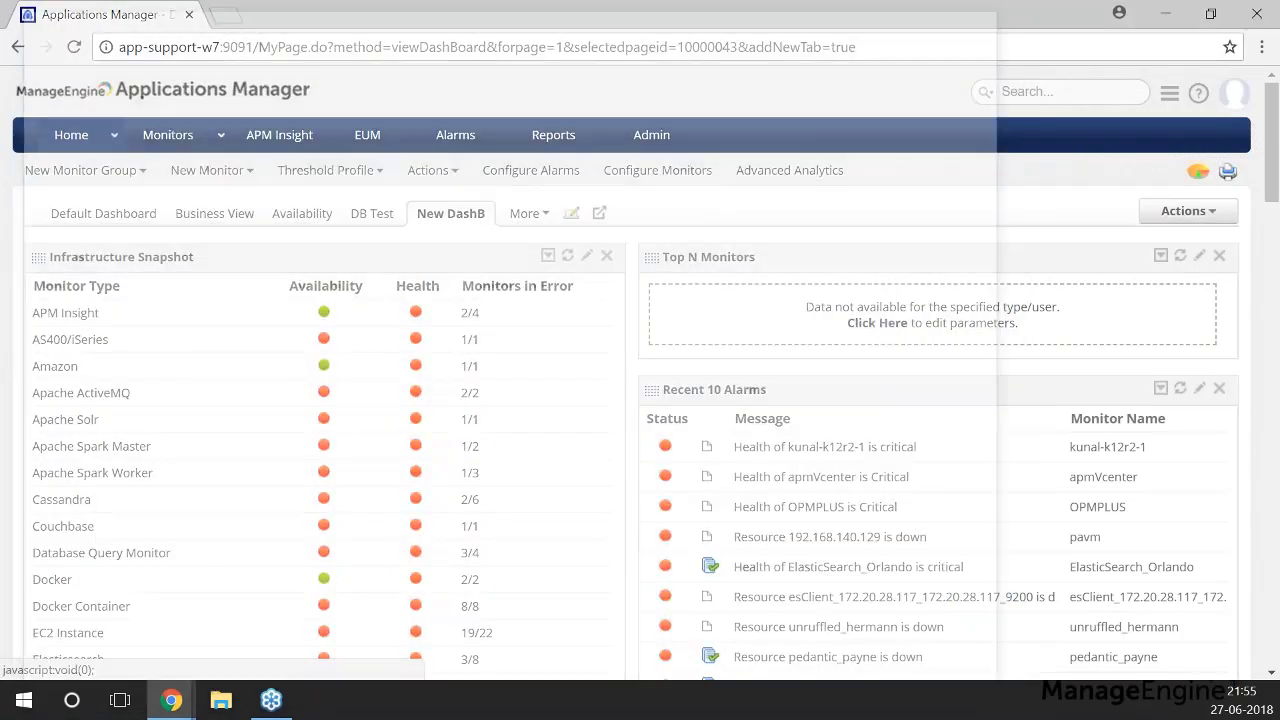
click(420, 346)
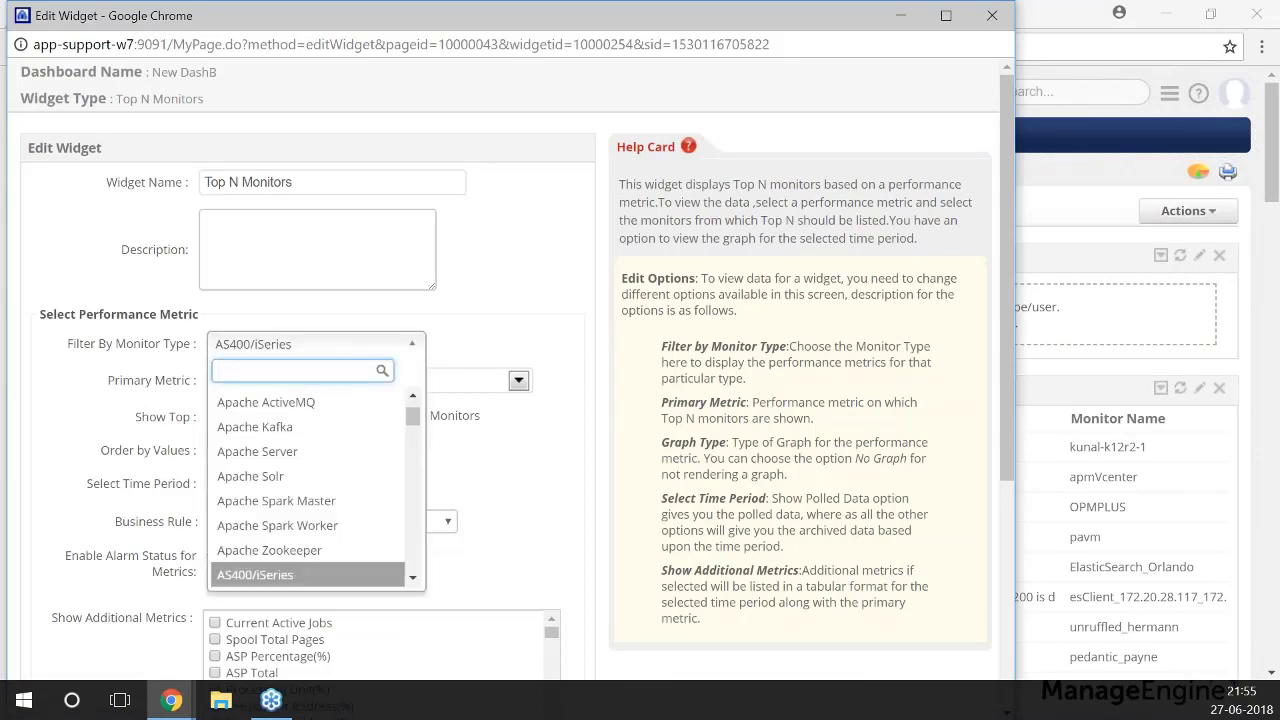
text(ht)
click(308, 401)
- Add Page Size(Bytes), Page Size Change(%) and DNS Time(ms) metrics, then save the configuration
scroll(327, 480, down, 2)
scroll(236, 436, down, 1)
click(216, 421)
click(216, 437)
click(216, 454)
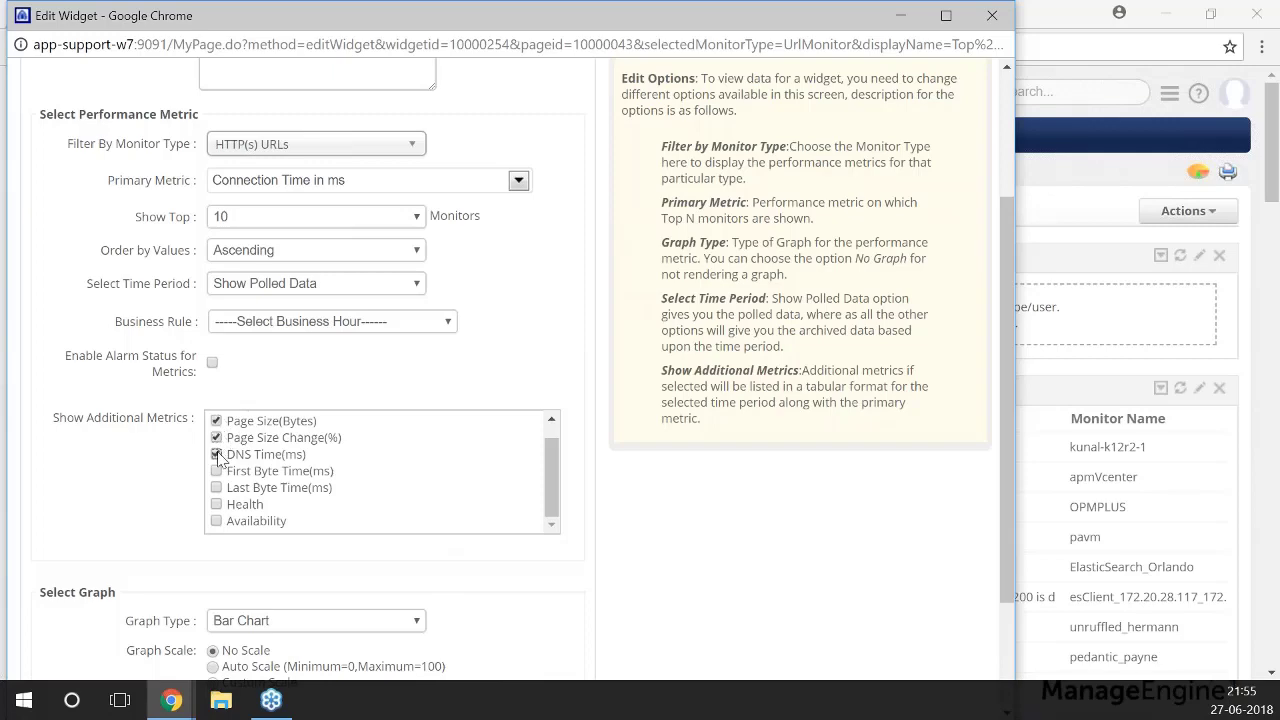
scroll(115, 452, down, 1)
scroll(115, 452, down, 1)
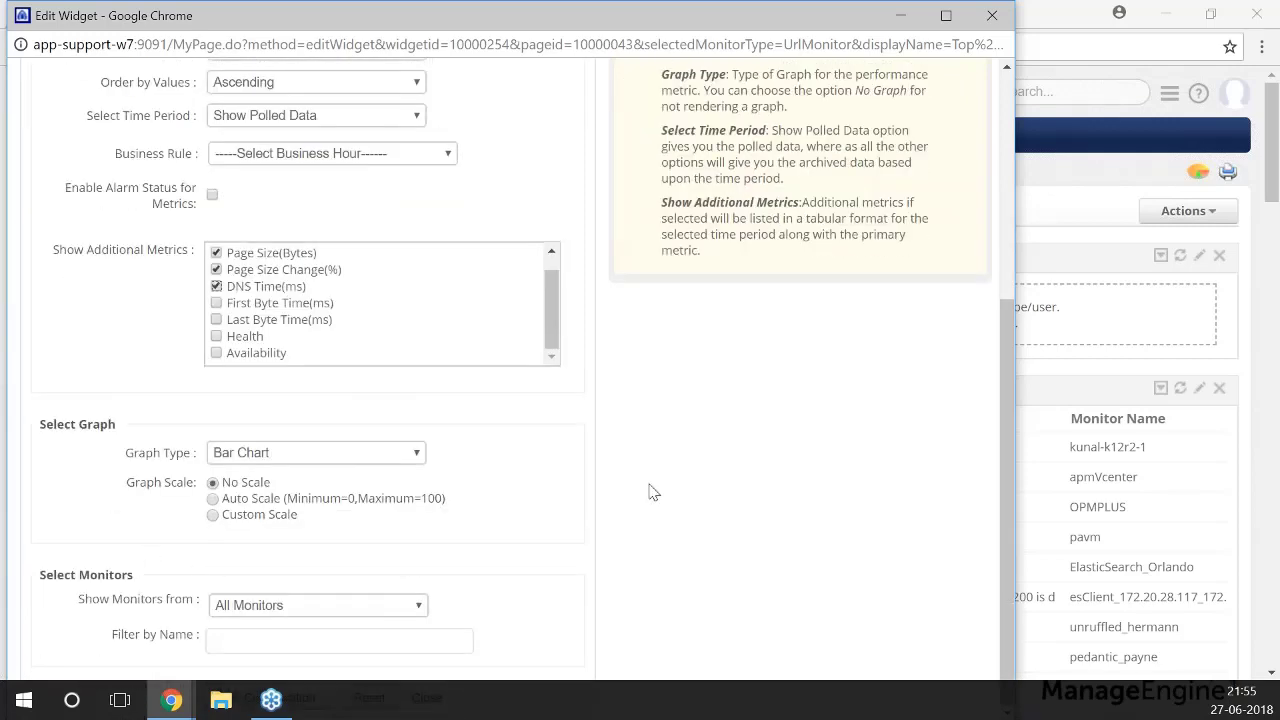
scroll(651, 495, up, 4)
scroll(371, 440, down, 4)
drag(602, 22, 660, 1)
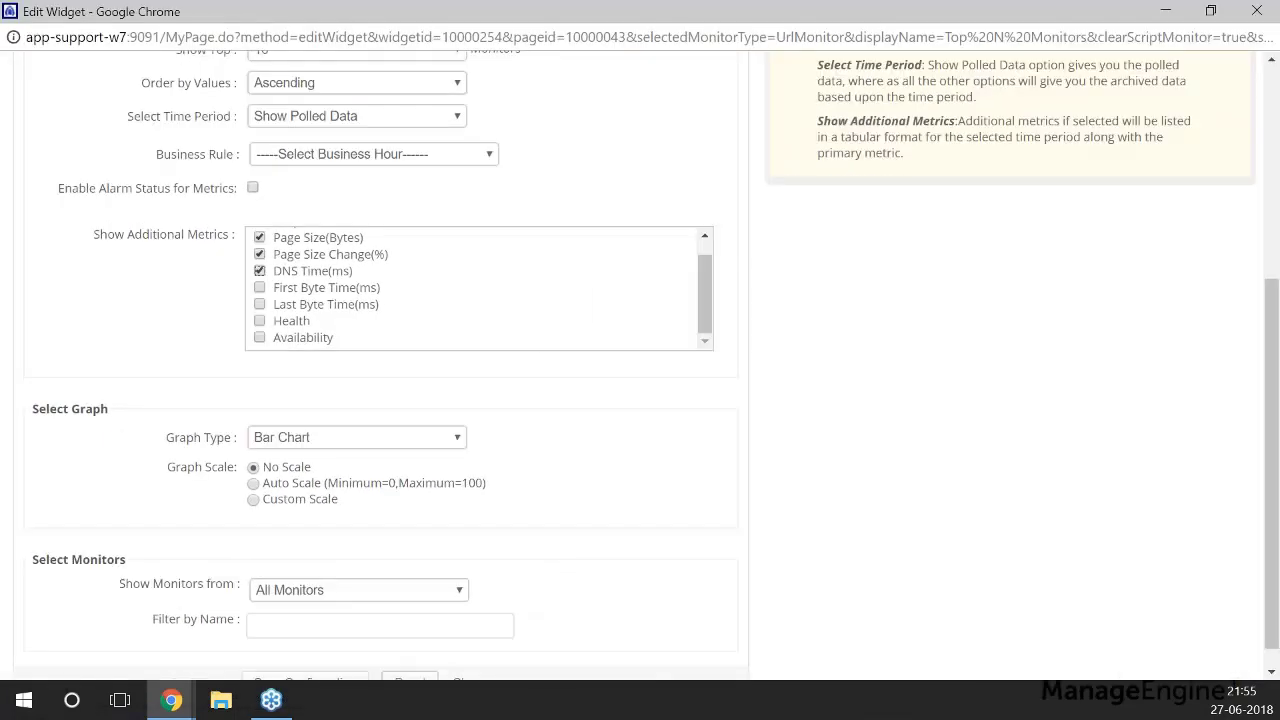
click(325, 679)
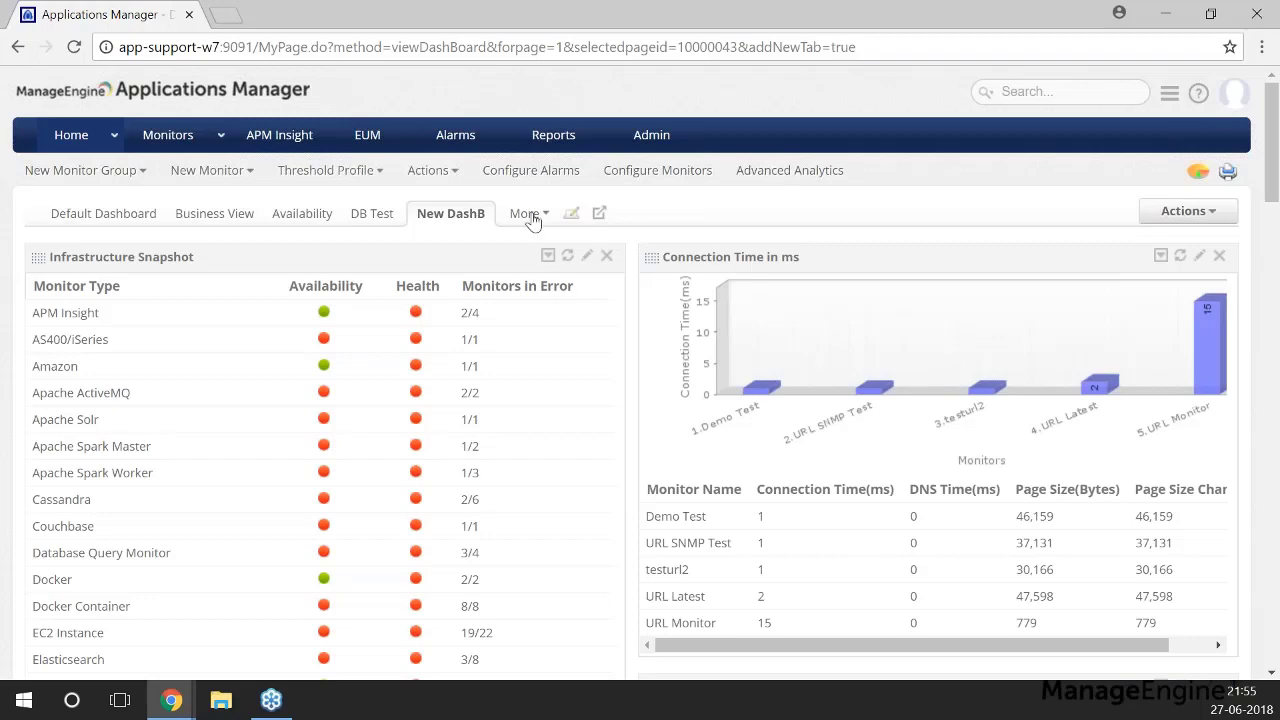
scroll(455, 320, down, 1)
scroll(455, 320, up, 1)
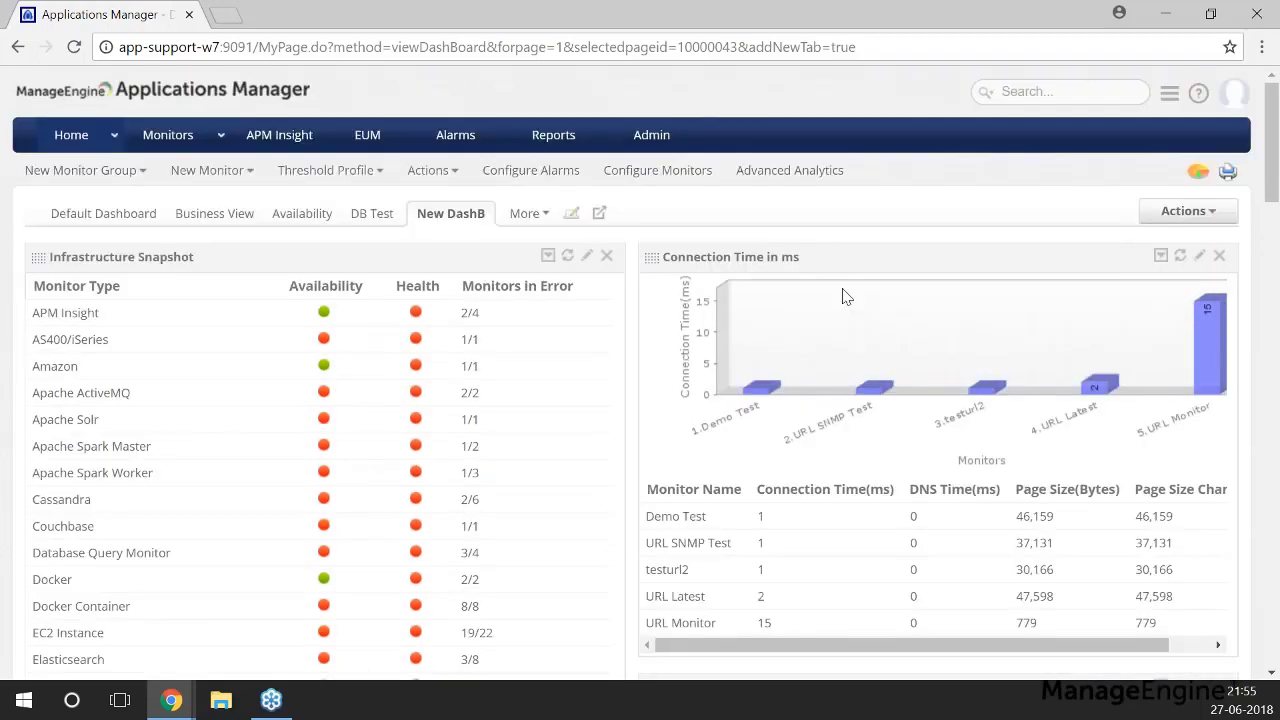
- Publish New DashB from the Actions menu to get its iframe embed code
click(1221, 212)
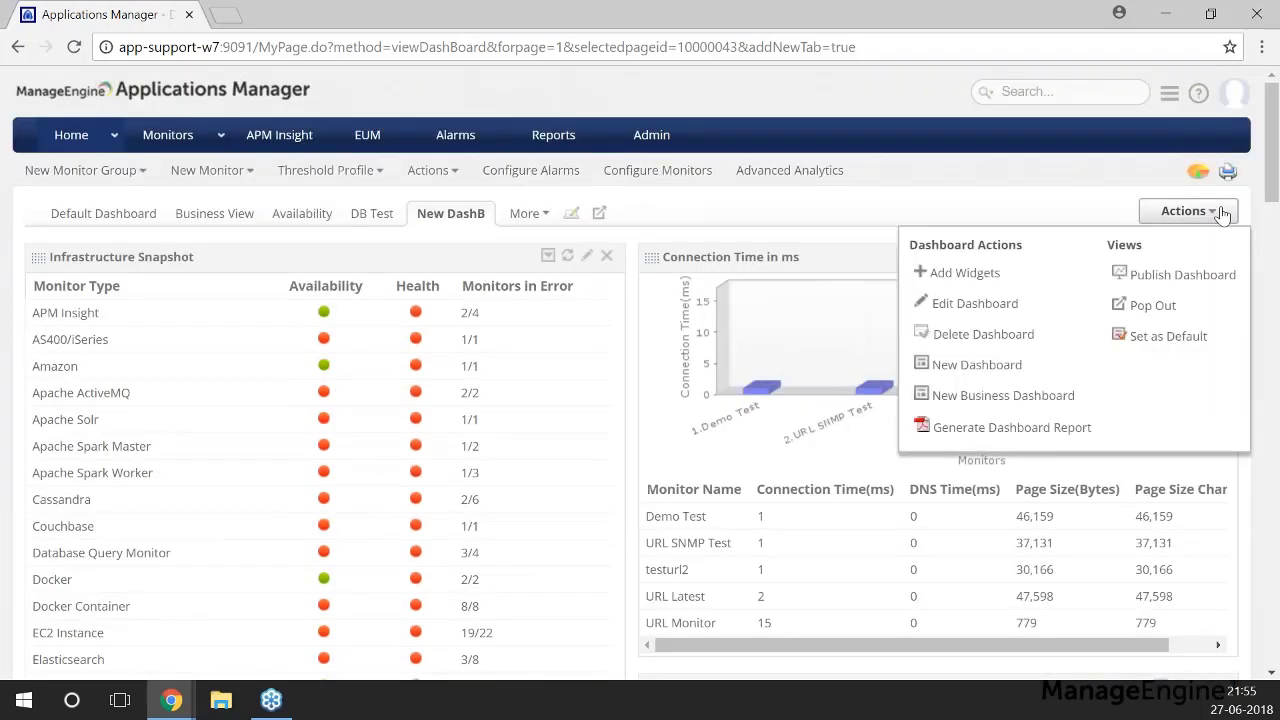
click(1183, 276)
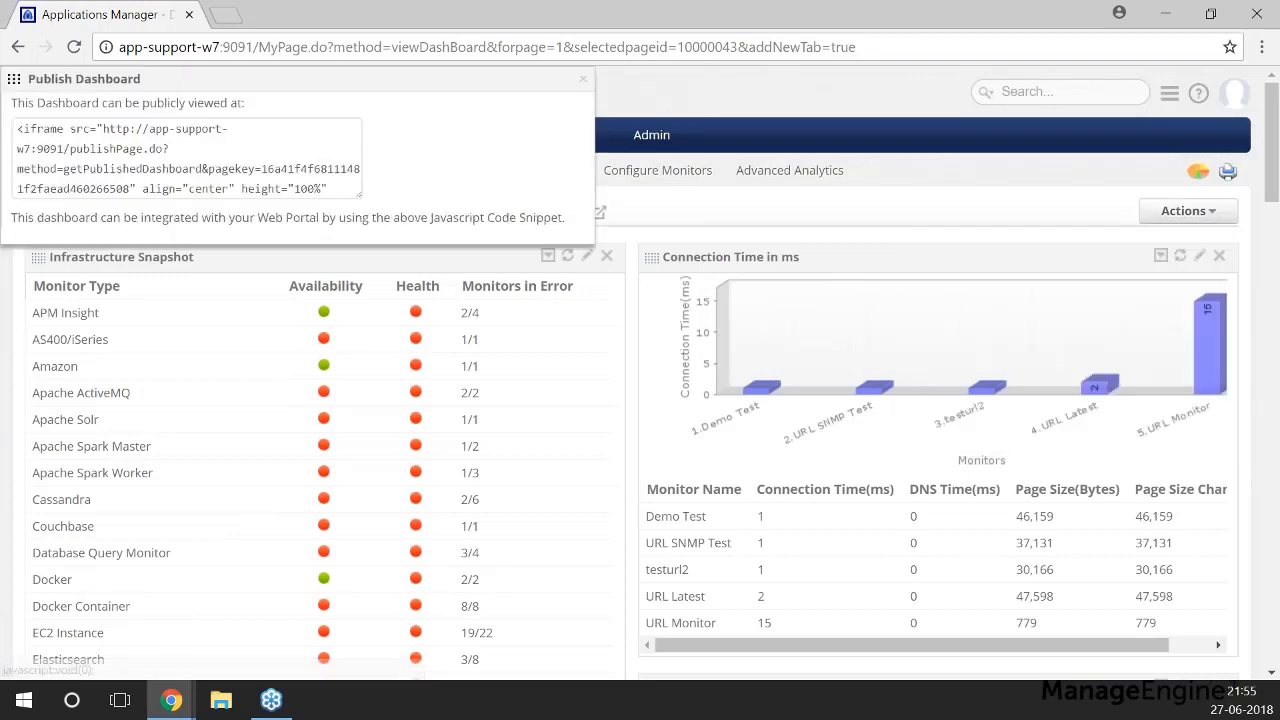
click(101, 127)
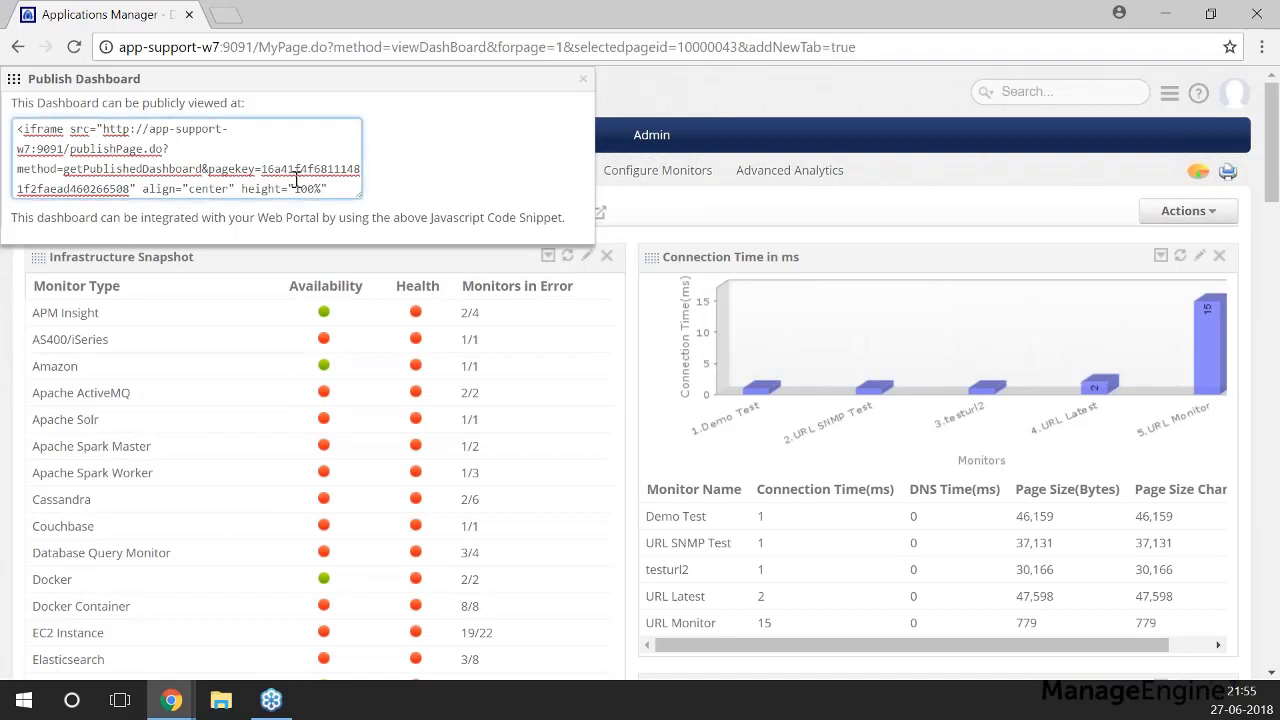
- Select the public URL inside the embed snippet and close the publish panel
key(ctrl+a)
scroll(296, 178, down, 2)
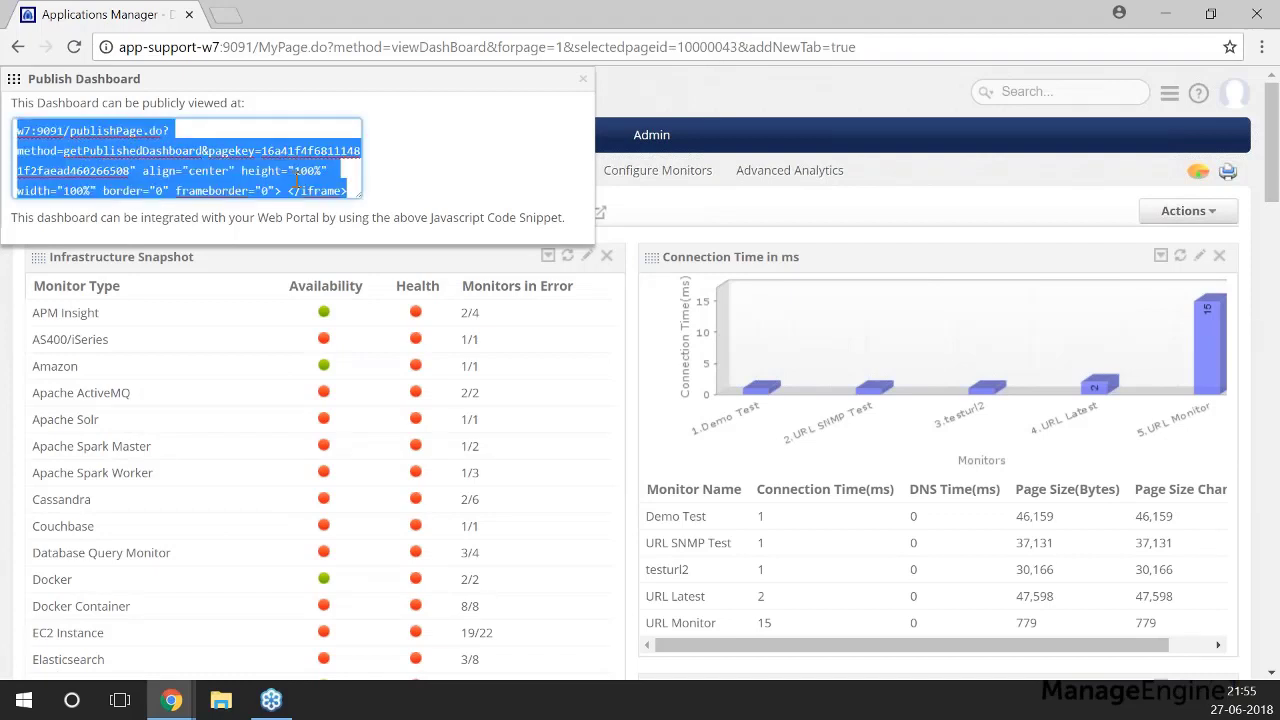
key(shift+ctrl+Left)
key(shift+ctrl+Left)
key(shift+ctrl+Left)
key(shift+Right)
key(shift+Right)
key(shift+Right)
key(shift+Right)
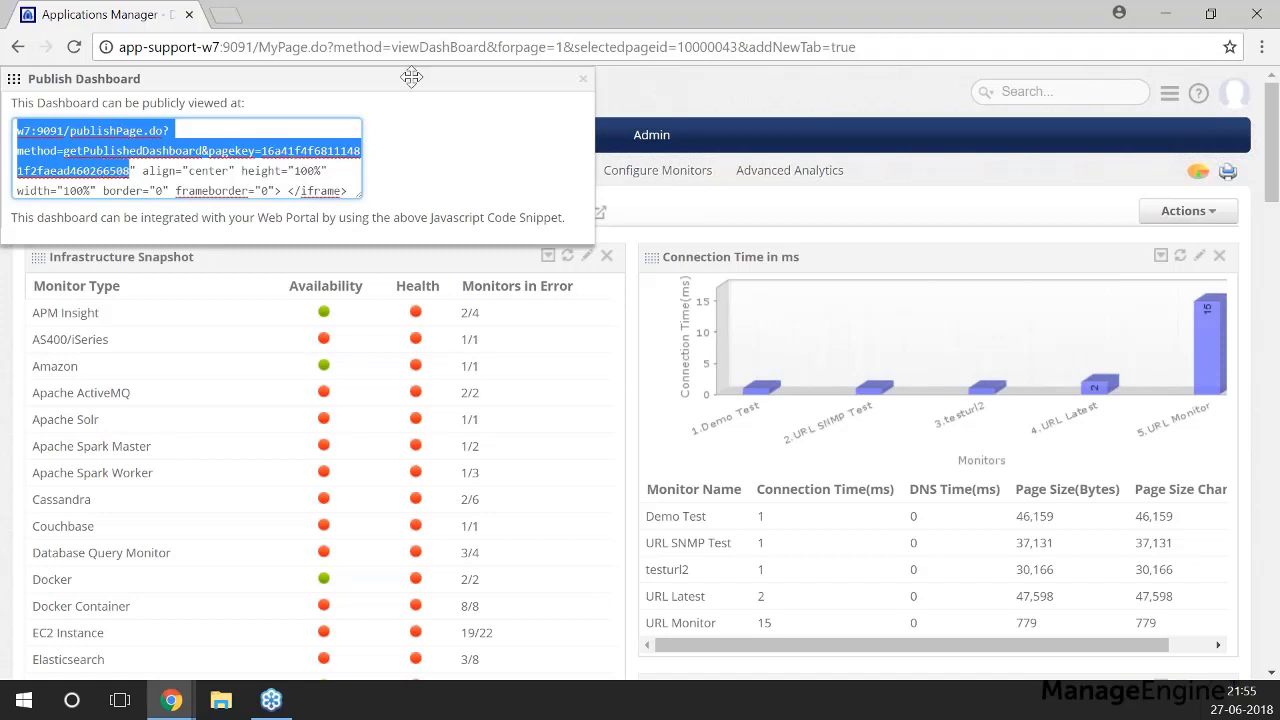
drag(414, 82, 446, 108)
click(617, 105)
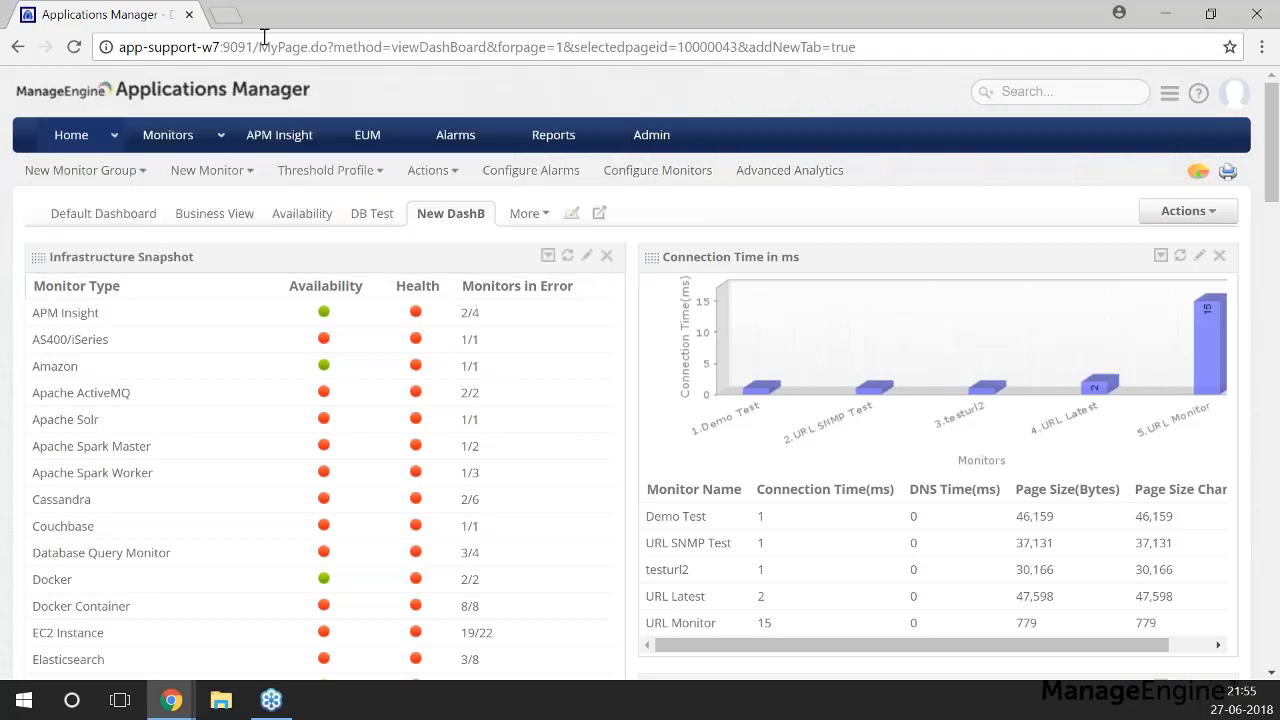
click(226, 14)
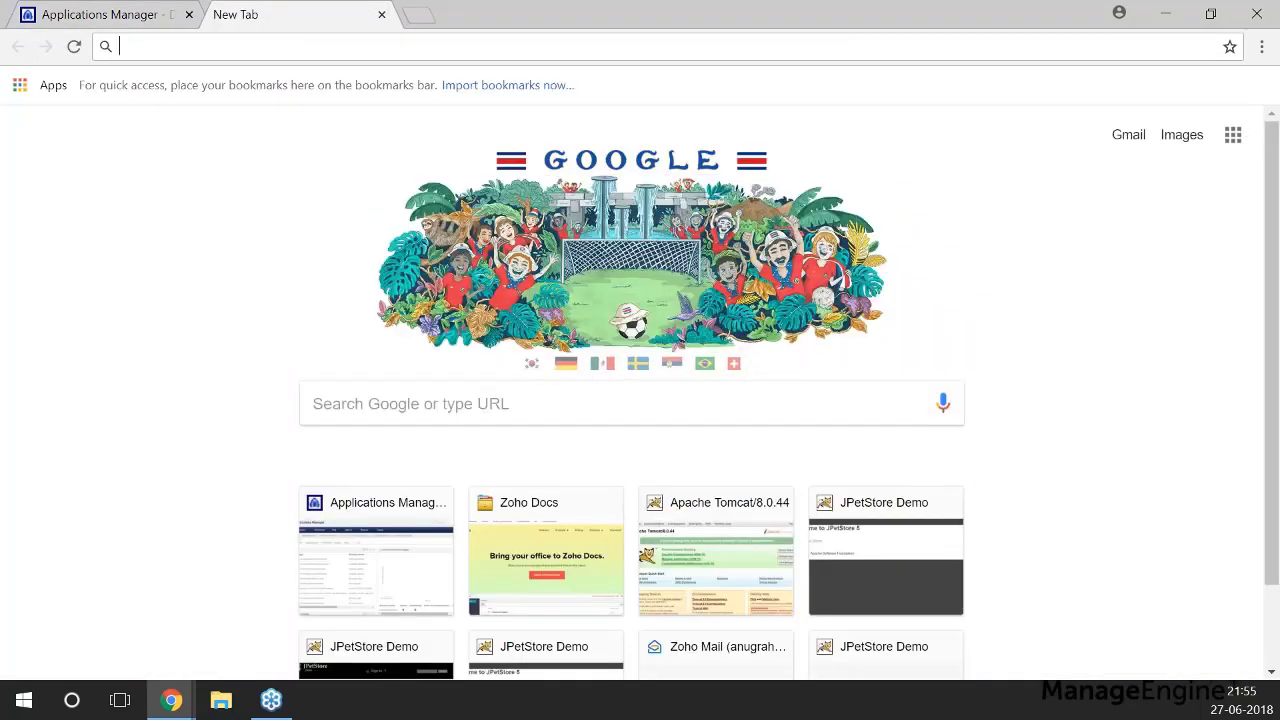
text(http://app-support-w7:9091/publishPage.do?method=getPublishedDashboard&pagekey=16a41f4f68111481f2faead460266508)
key(Return)
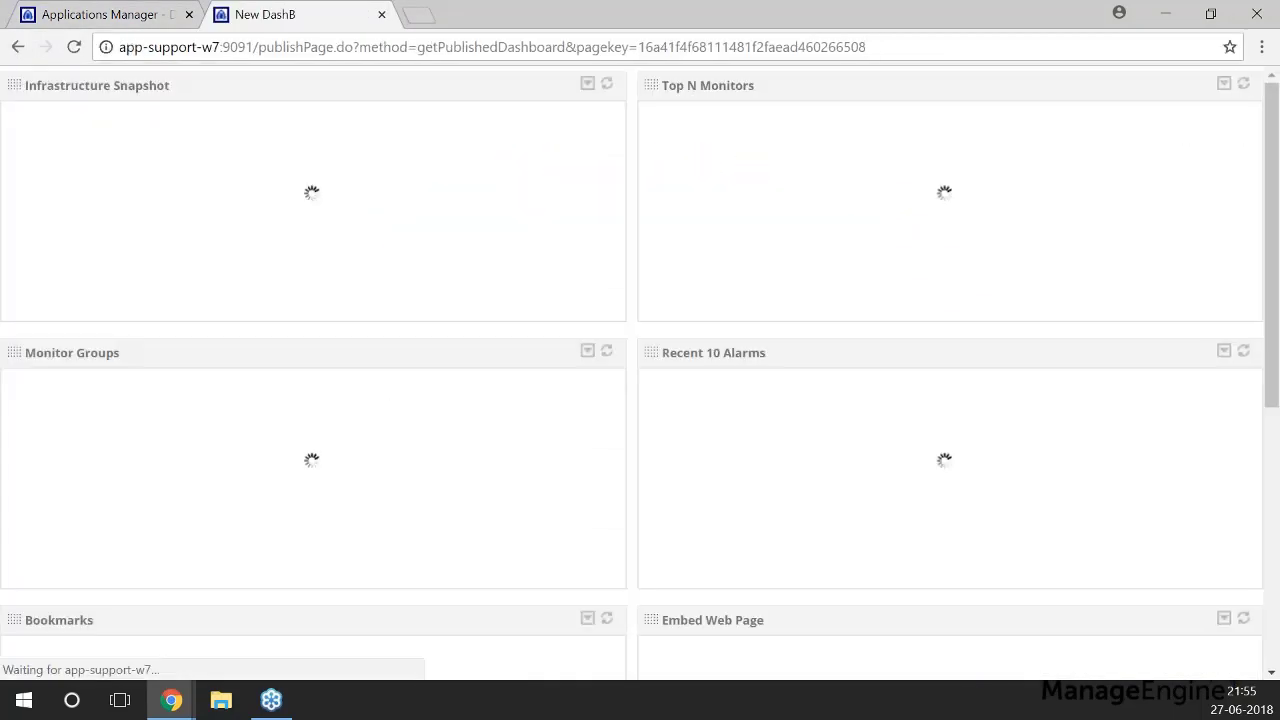
scroll(686, 334, down, 2)
scroll(300, 356, up, 2)
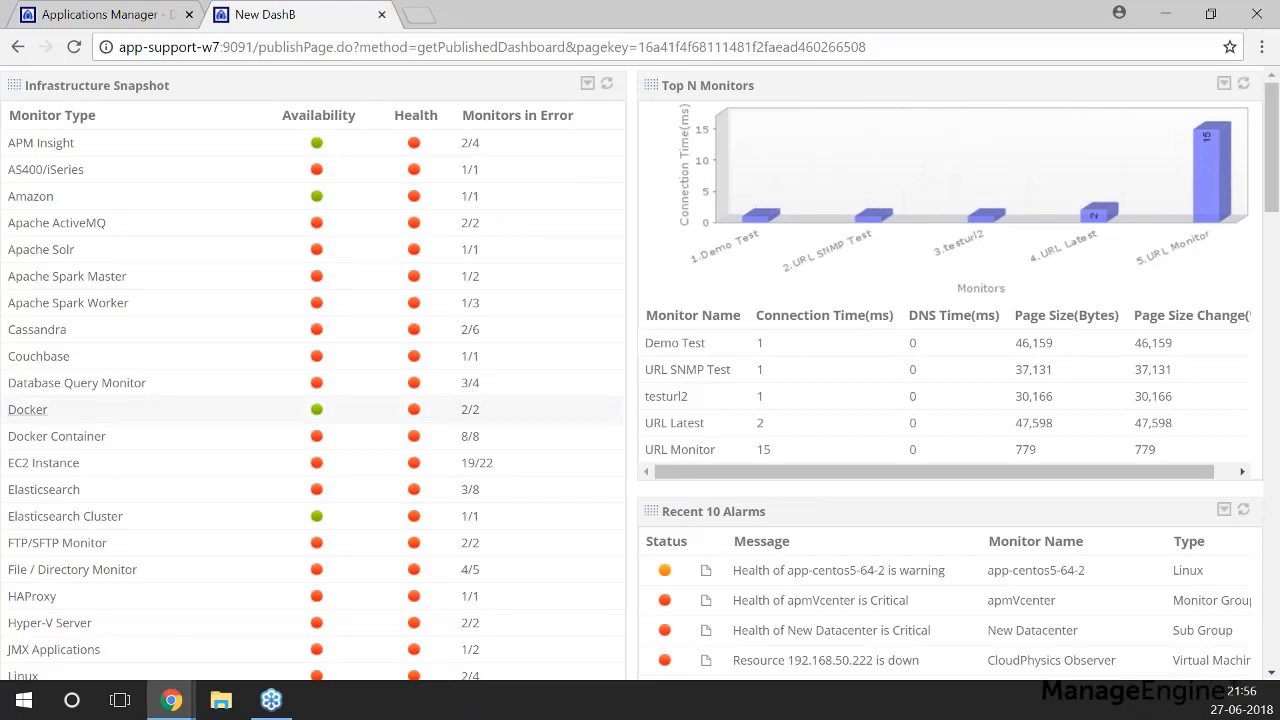
click(381, 16)
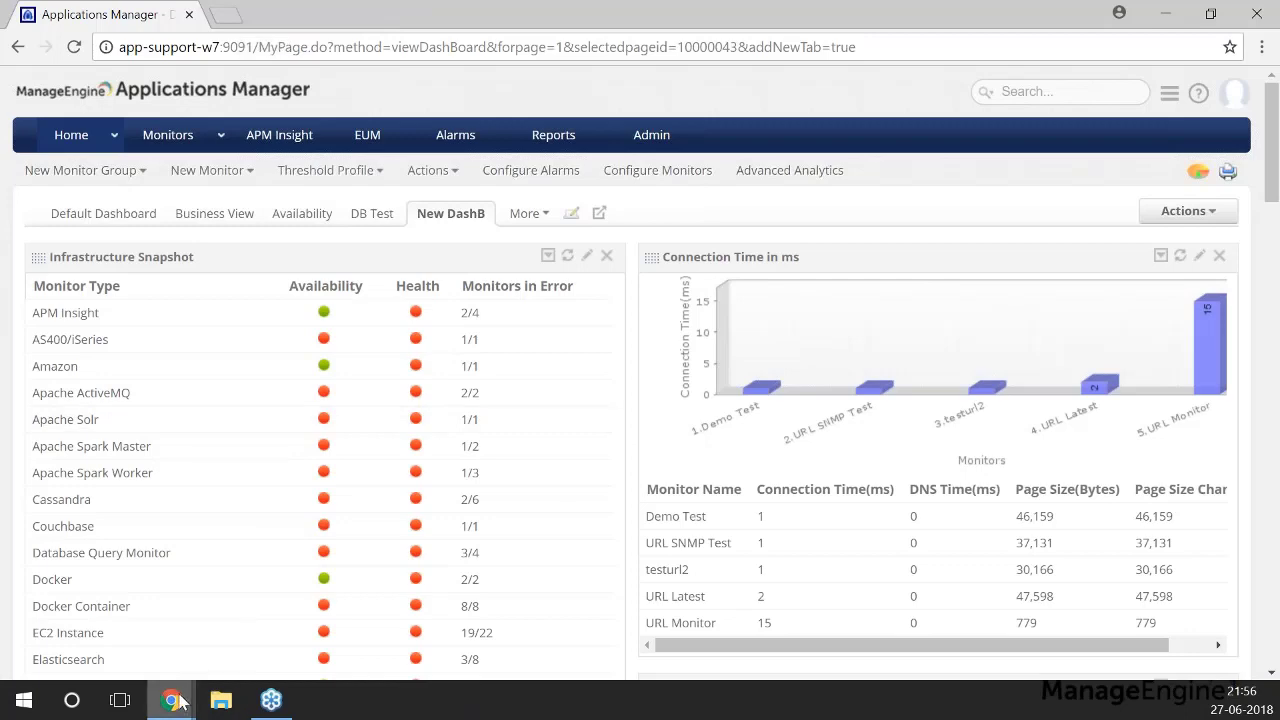
- Switch to the Zoho Show window from the Chrome taskbar preview
mouse_move(178, 703)
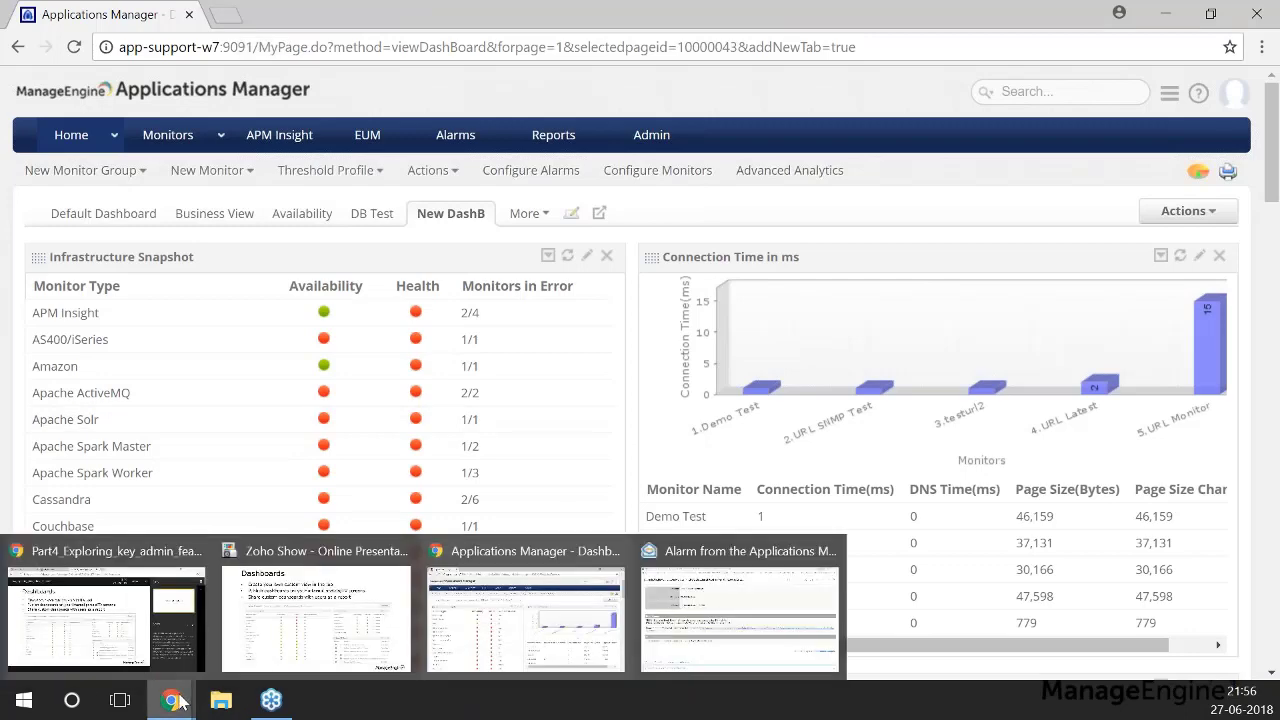
mouse_move(362, 650)
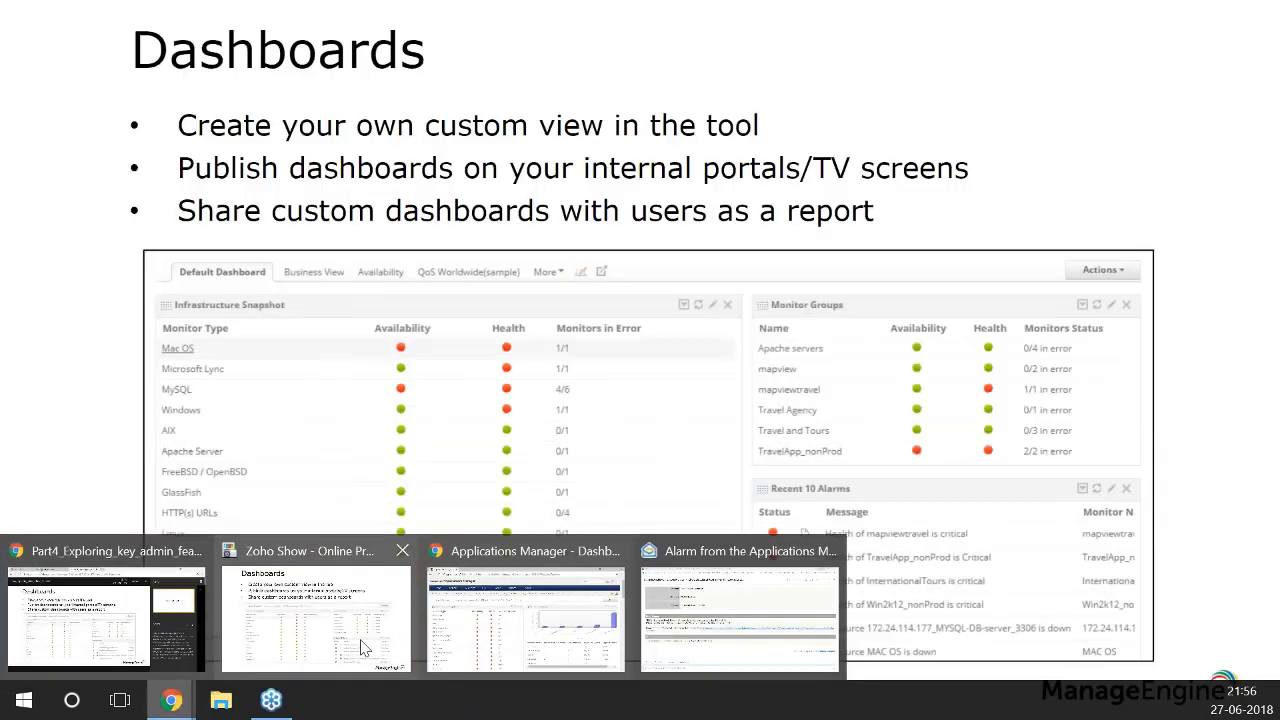
click(362, 648)
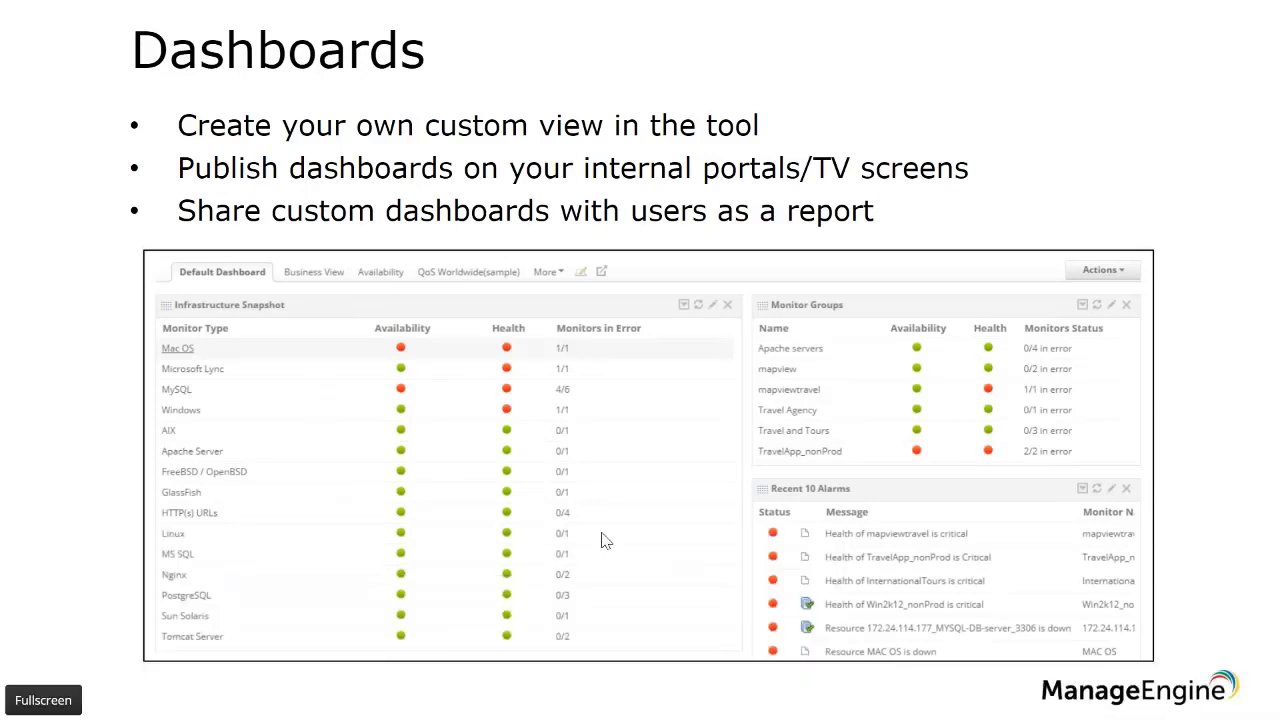
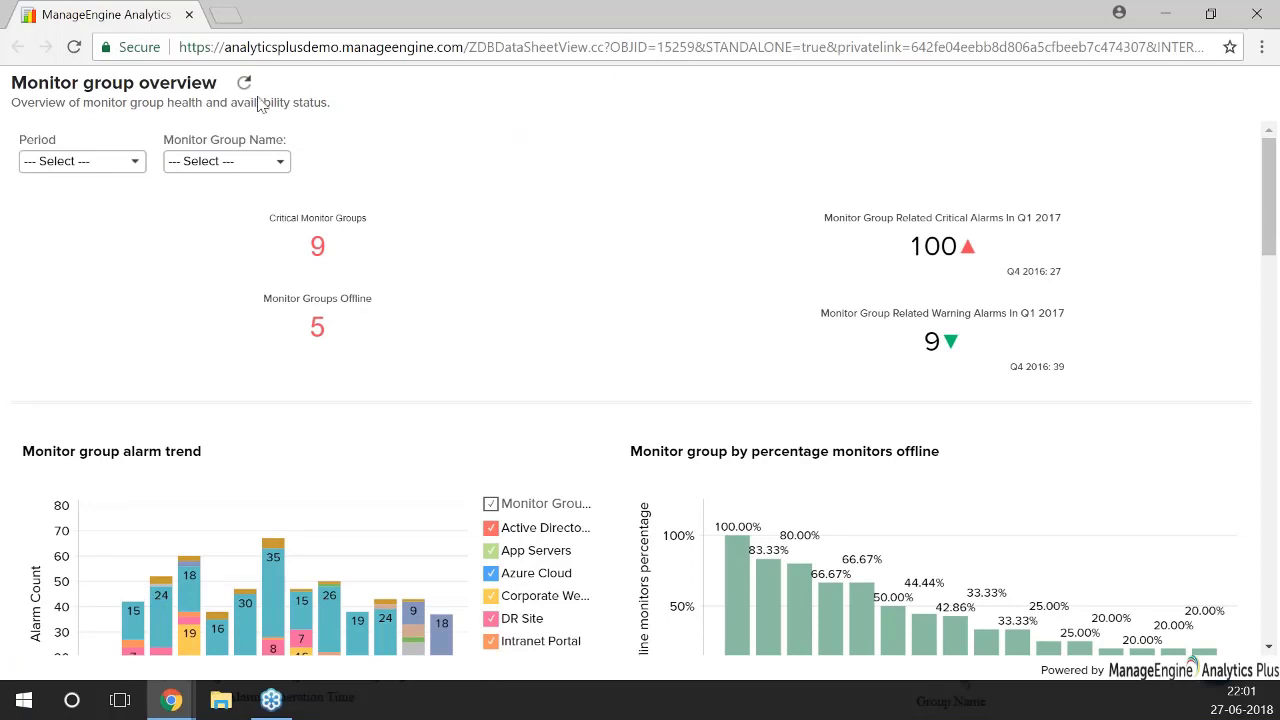
- Filter the Monitor group overview to Payroll Apps, then reset the Monitor Group Name filter
click(211, 163)
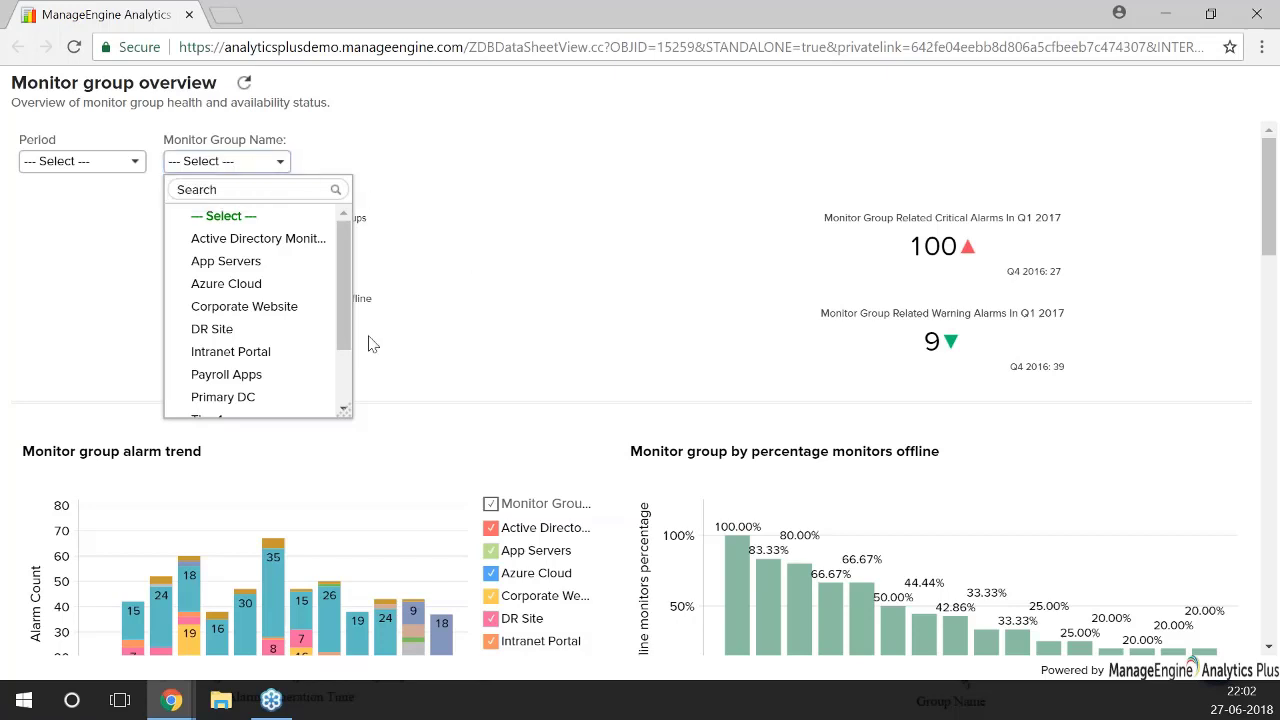
click(280, 385)
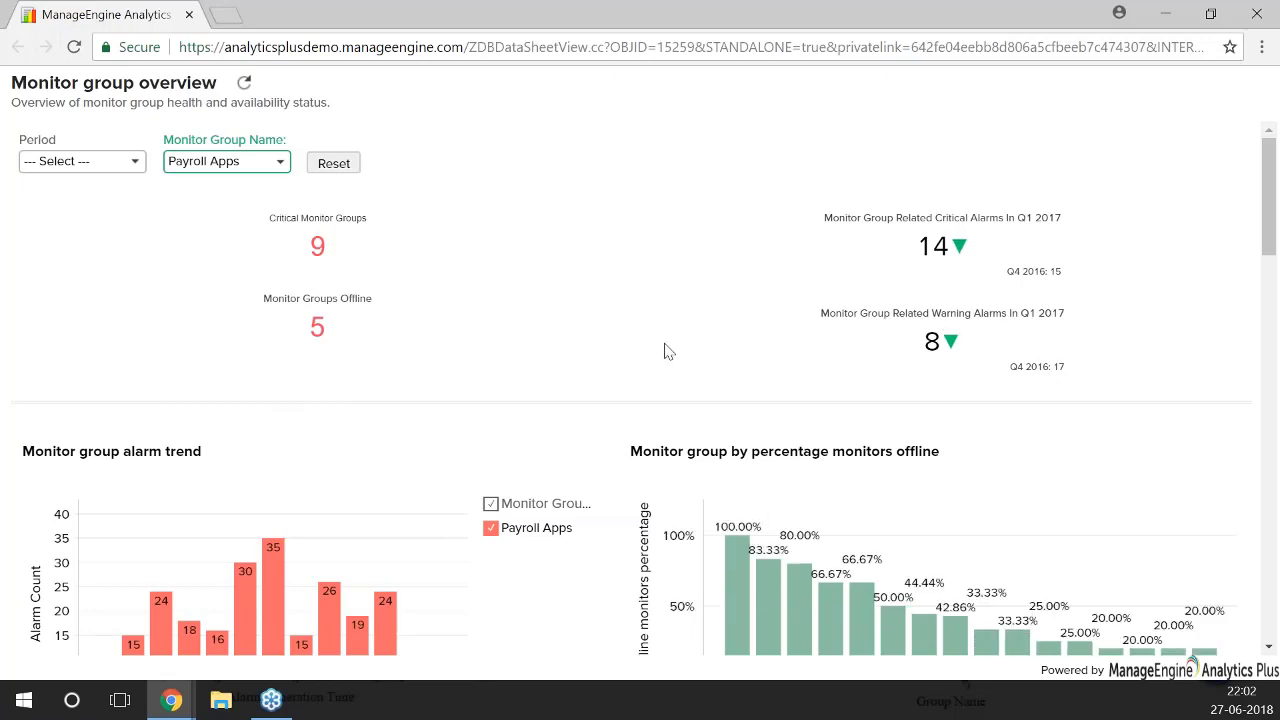
scroll(660, 355, down, 4)
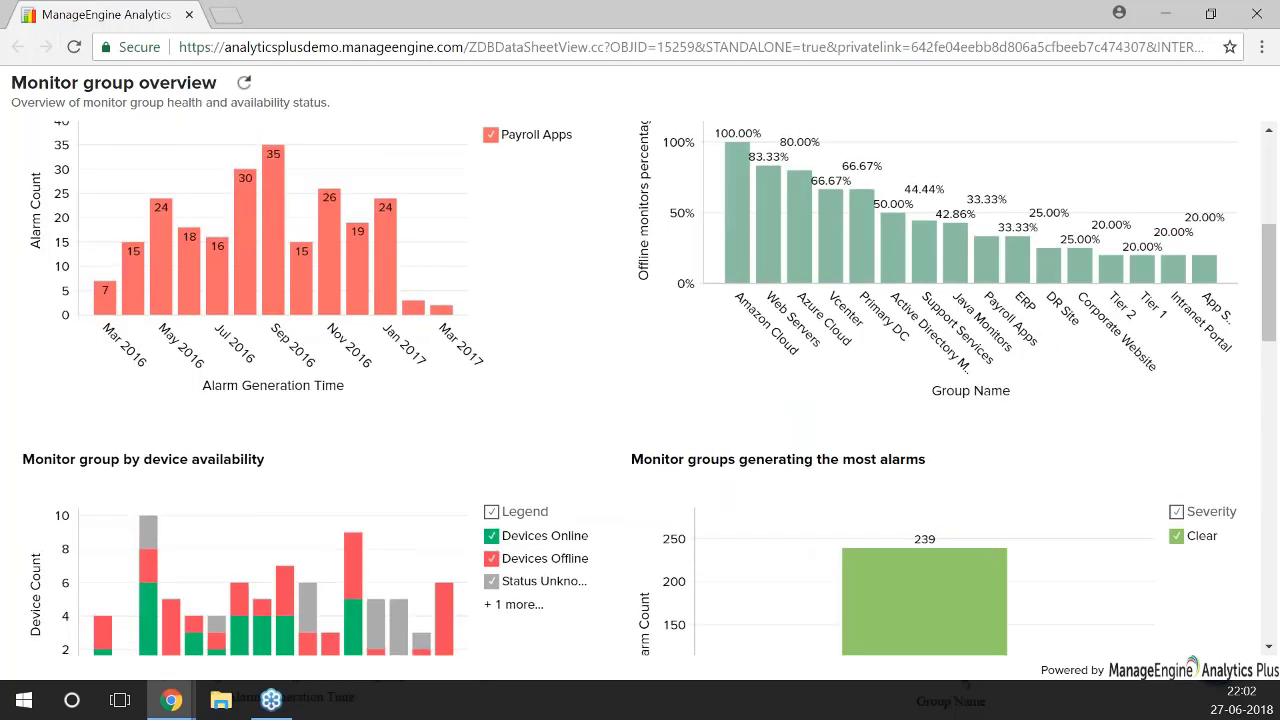
scroll(660, 355, up, 4)
click(334, 163)
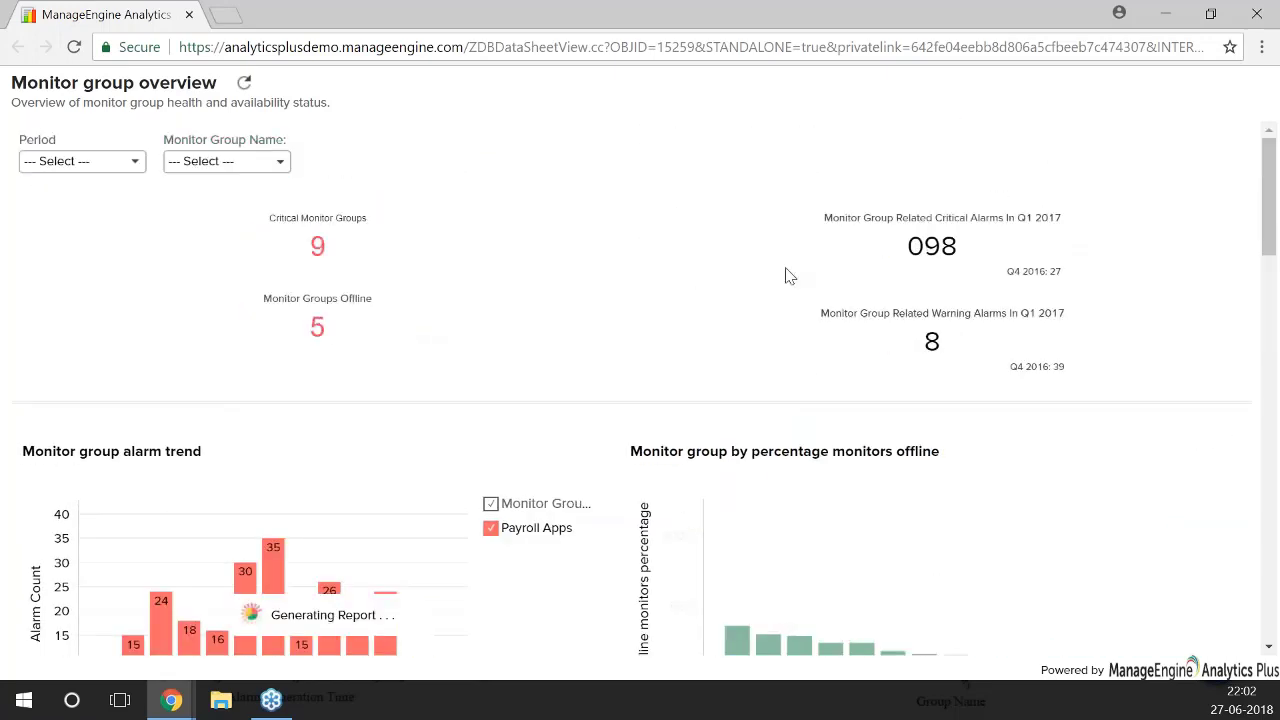
scroll(621, 393, down, 2)
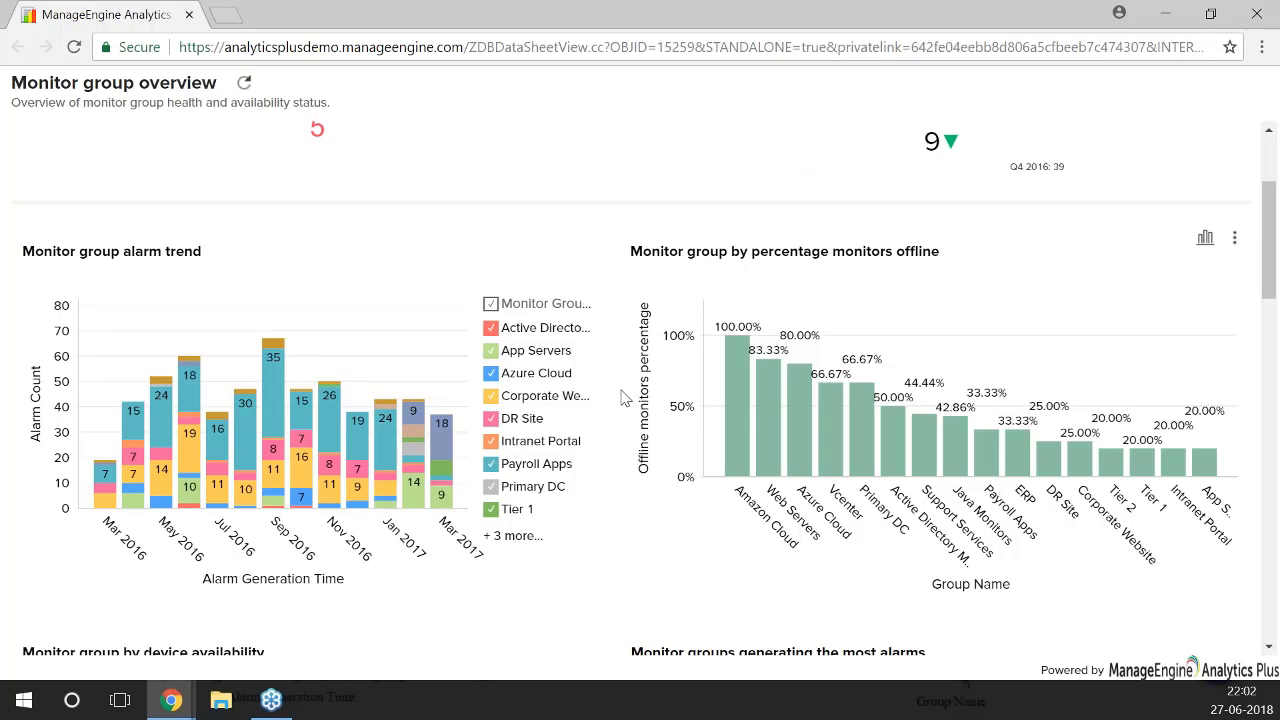
- Hide and re-show the Azure Cloud and Corporate Website series in the alarm trend legend
click(536, 372)
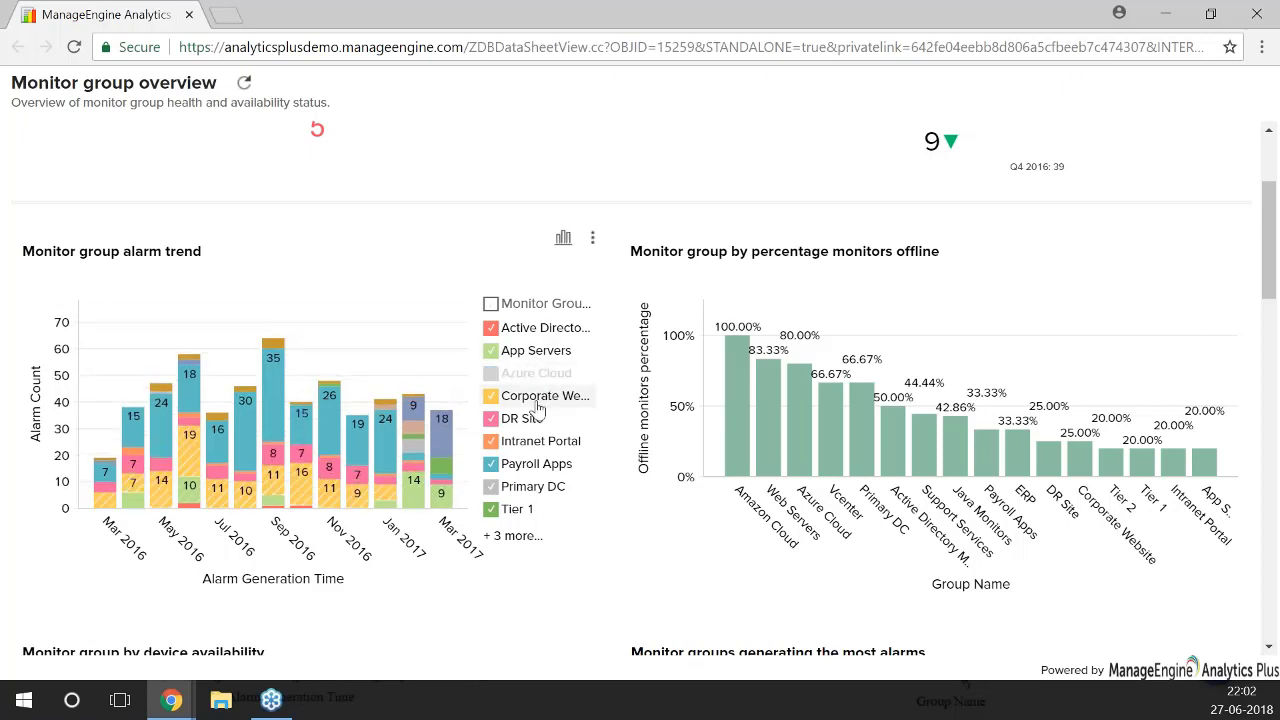
click(536, 398)
click(536, 374)
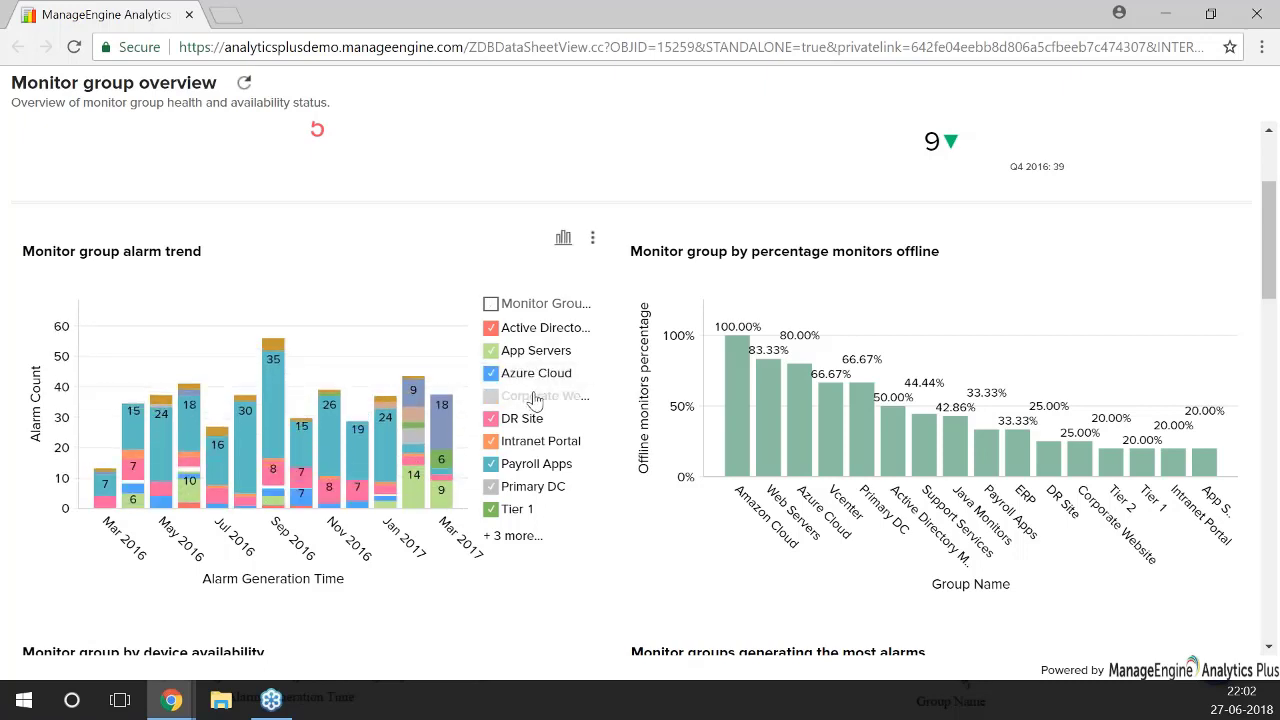
click(536, 398)
scroll(663, 409, down, 8)
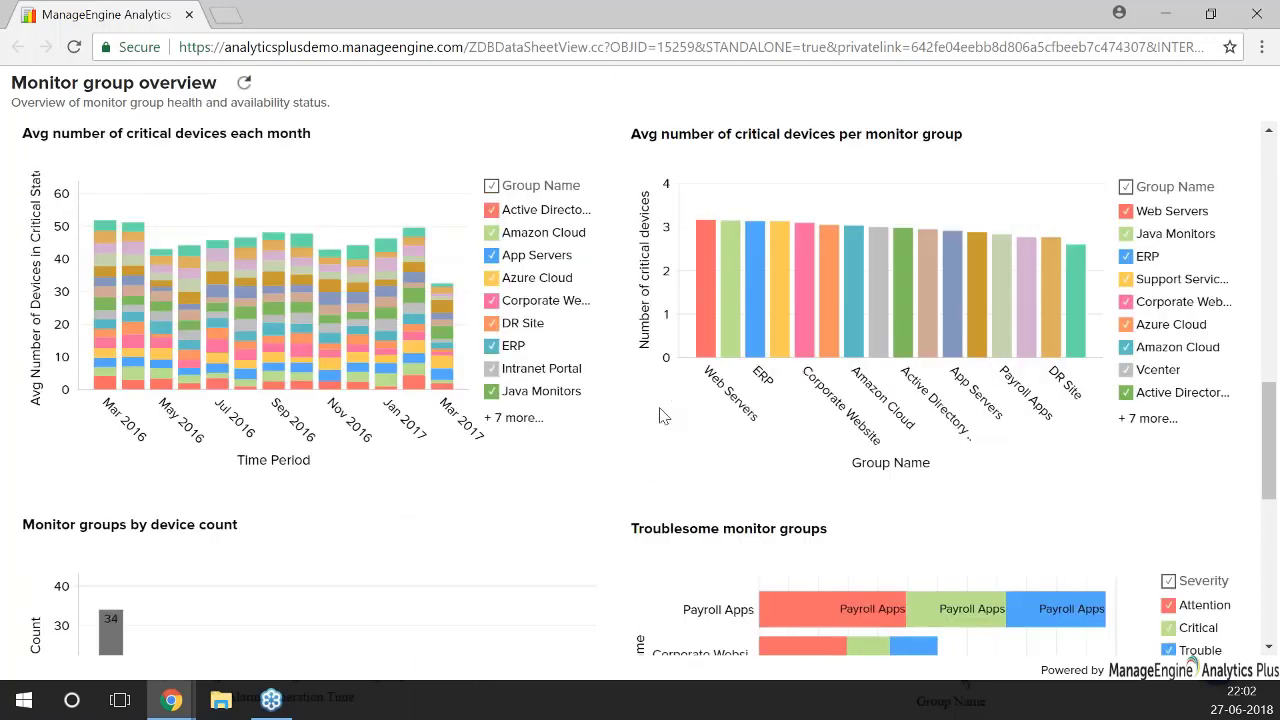
scroll(660, 415, down, 4)
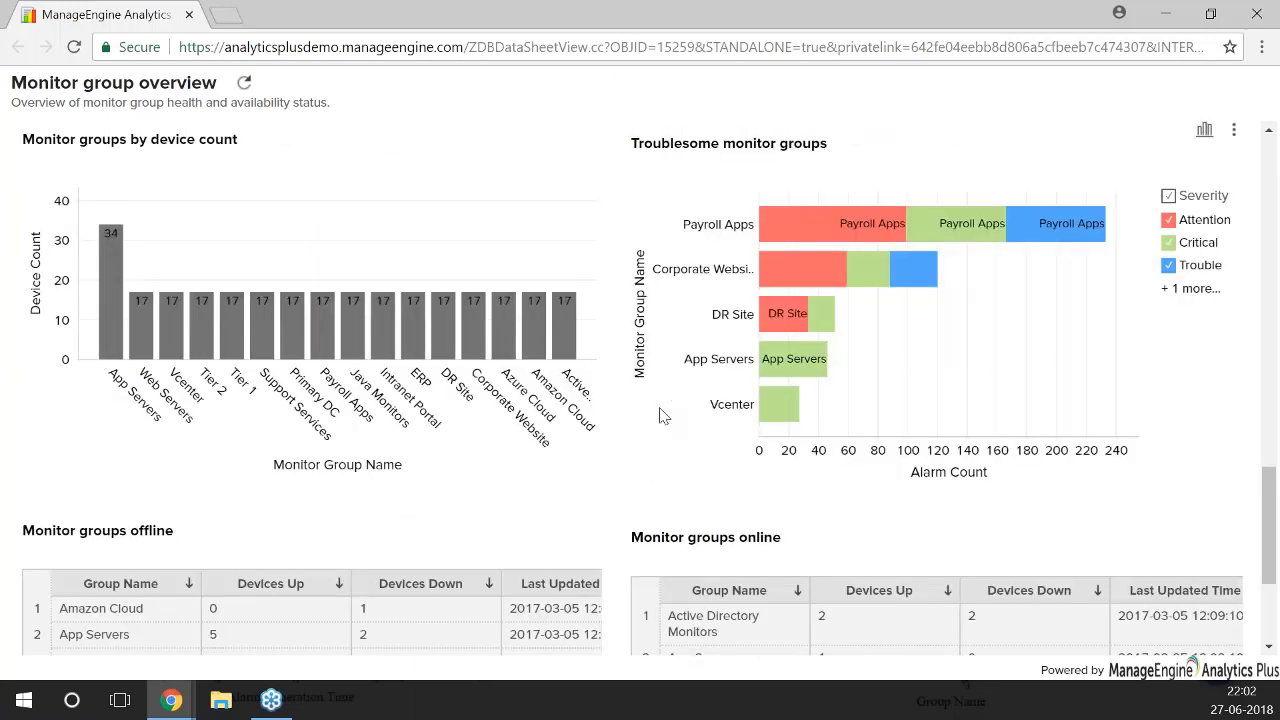
scroll(663, 412, up, 2)
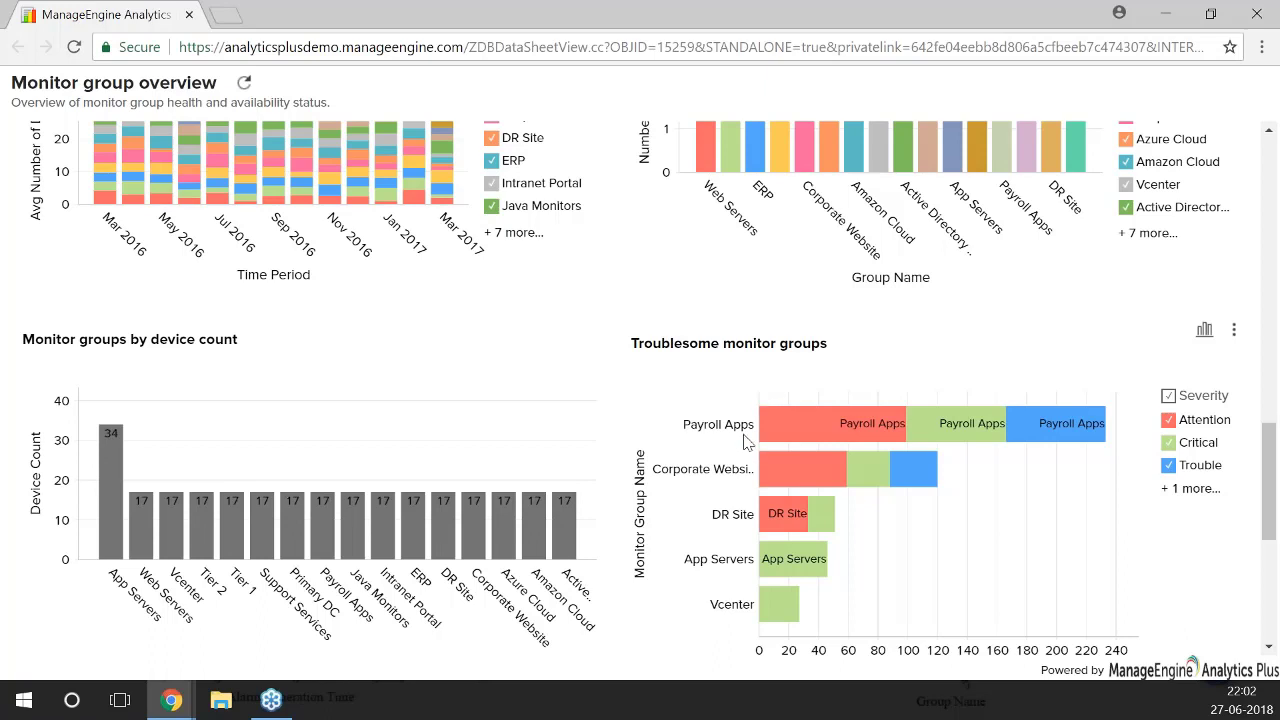
- Drill the Payroll Apps Attention bar down by Attribute and select the Transactions/min bar
mouse_move(786, 437)
mouse_move(1078, 430)
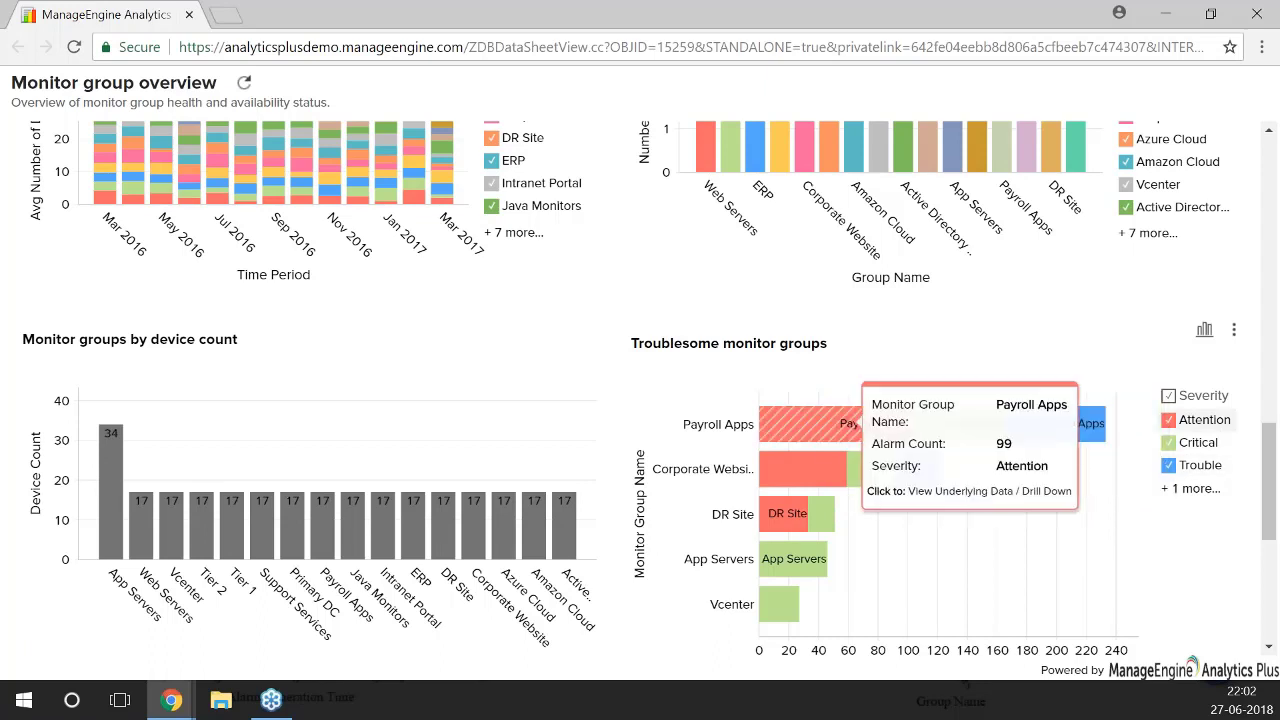
click(834, 424)
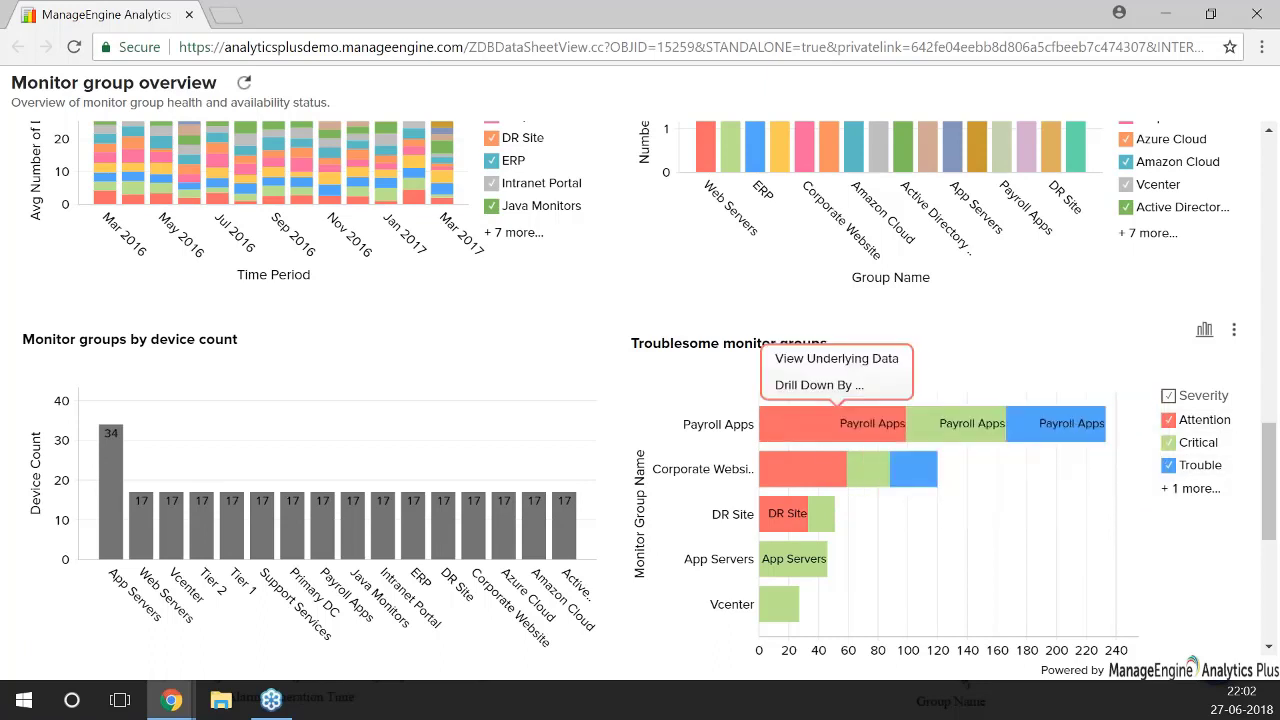
click(834, 386)
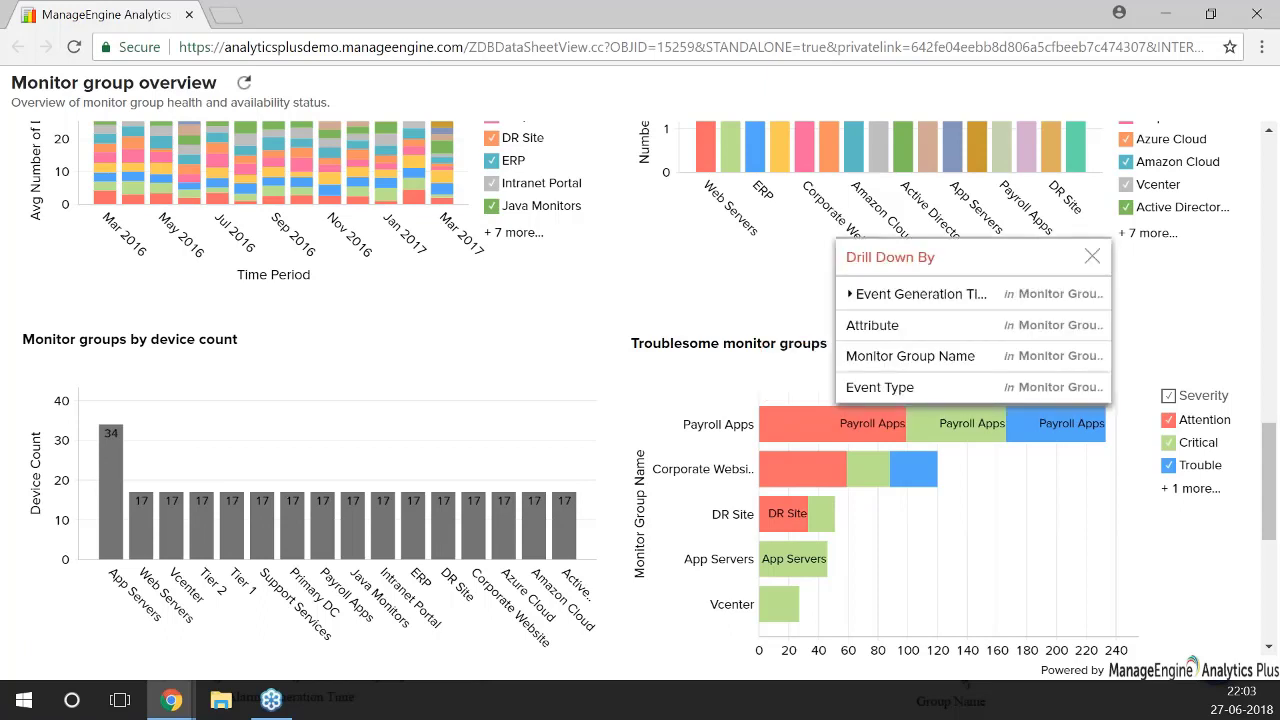
click(888, 326)
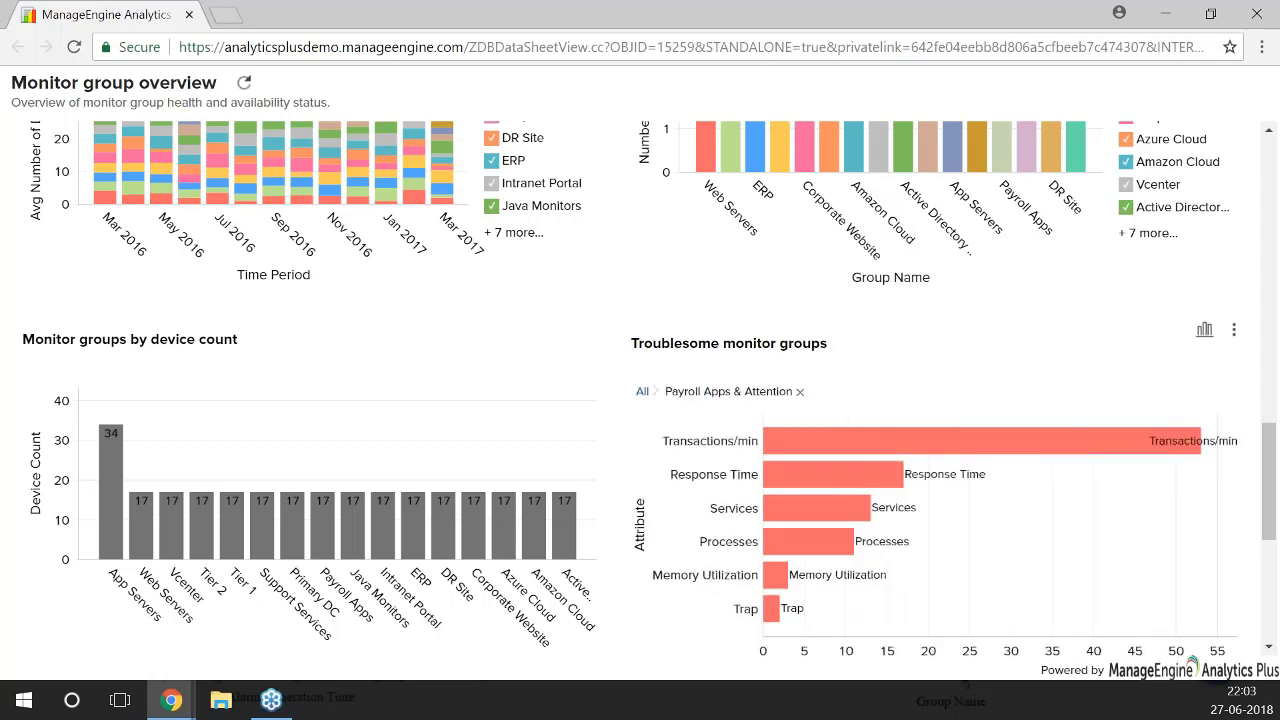
mouse_move(905, 432)
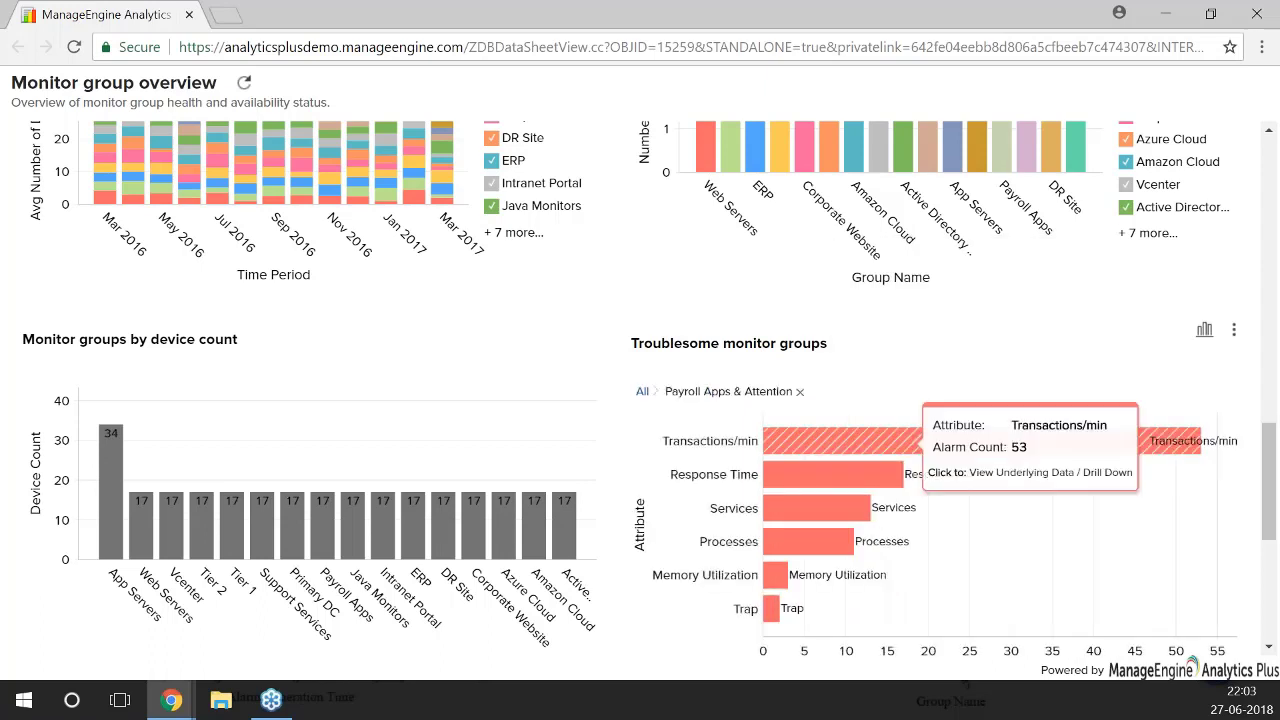
click(866, 452)
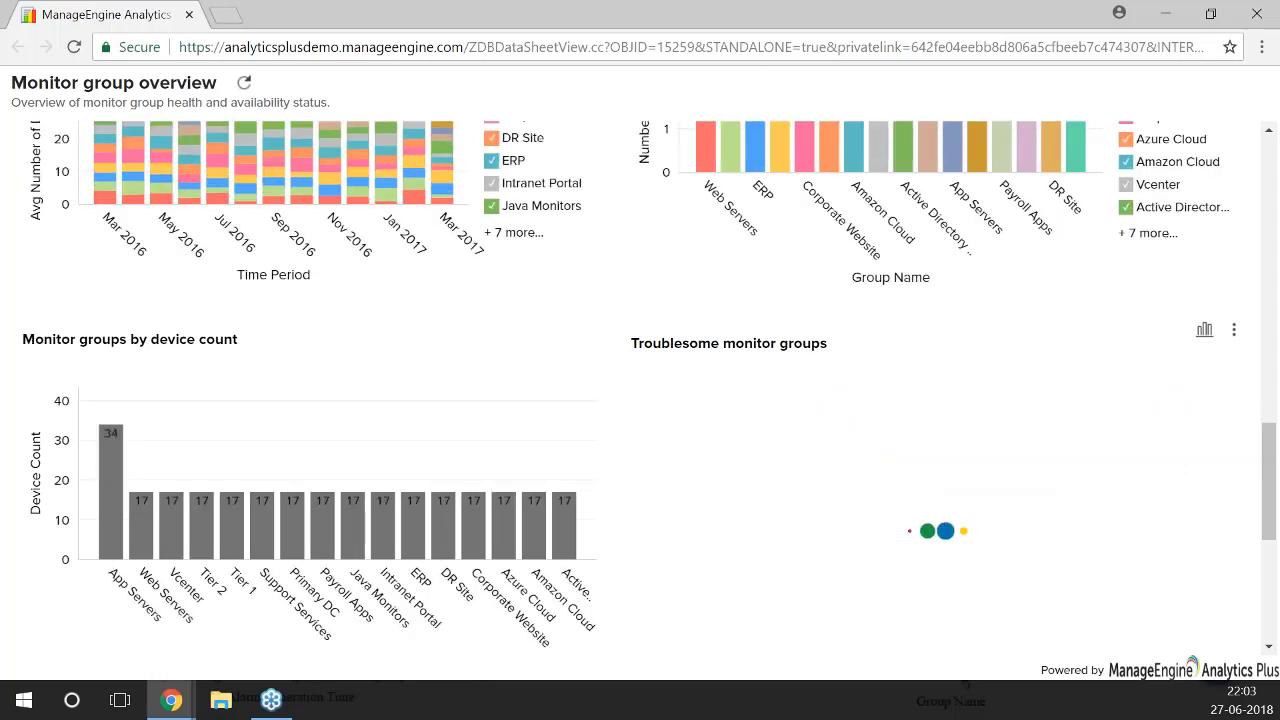
- Drill the Payroll Apps Attention bar down by Attribute again
click(866, 452)
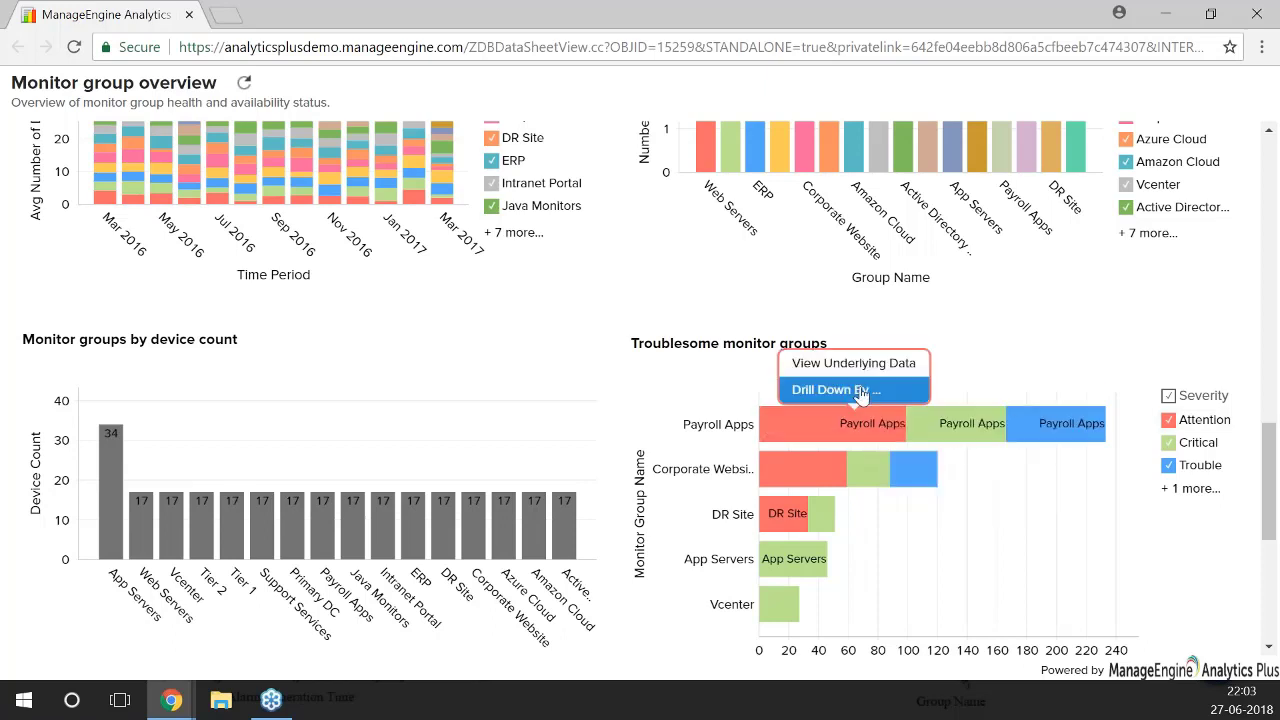
click(820, 389)
click(895, 332)
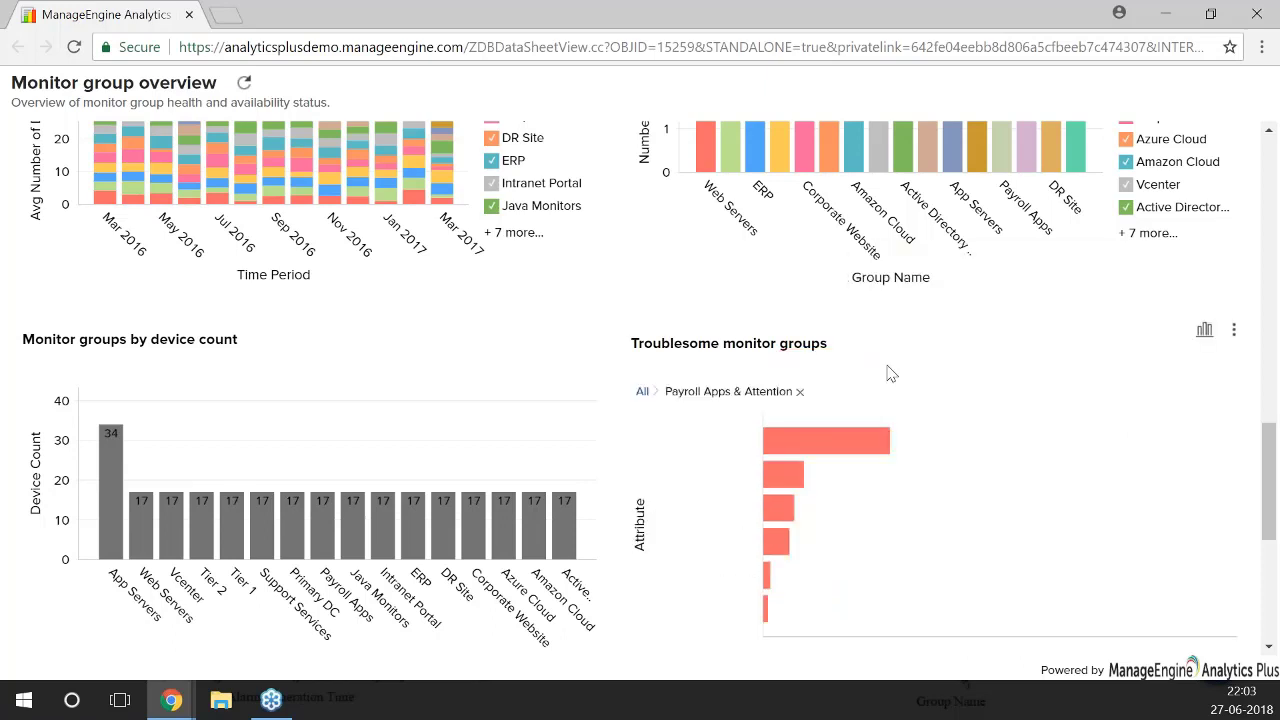
- Drill the Transactions/min bar down by Event Generation Time, Hour of Day
click(831, 452)
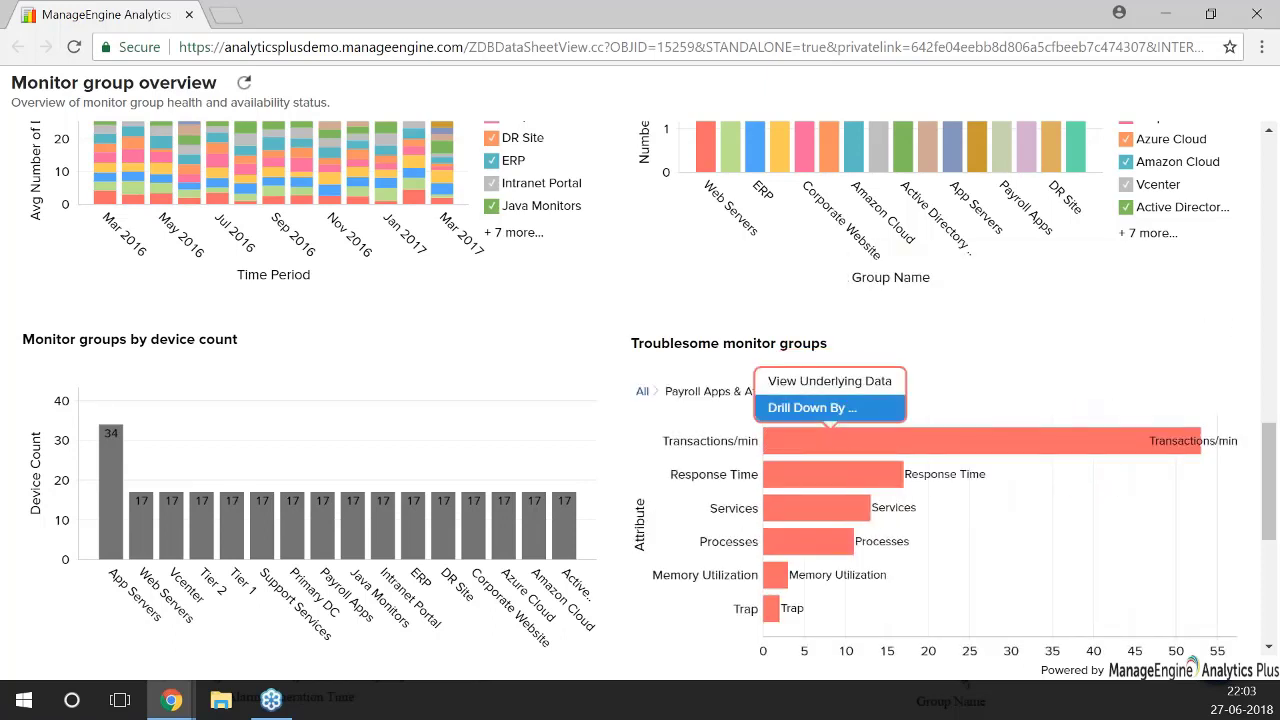
click(830, 408)
click(900, 350)
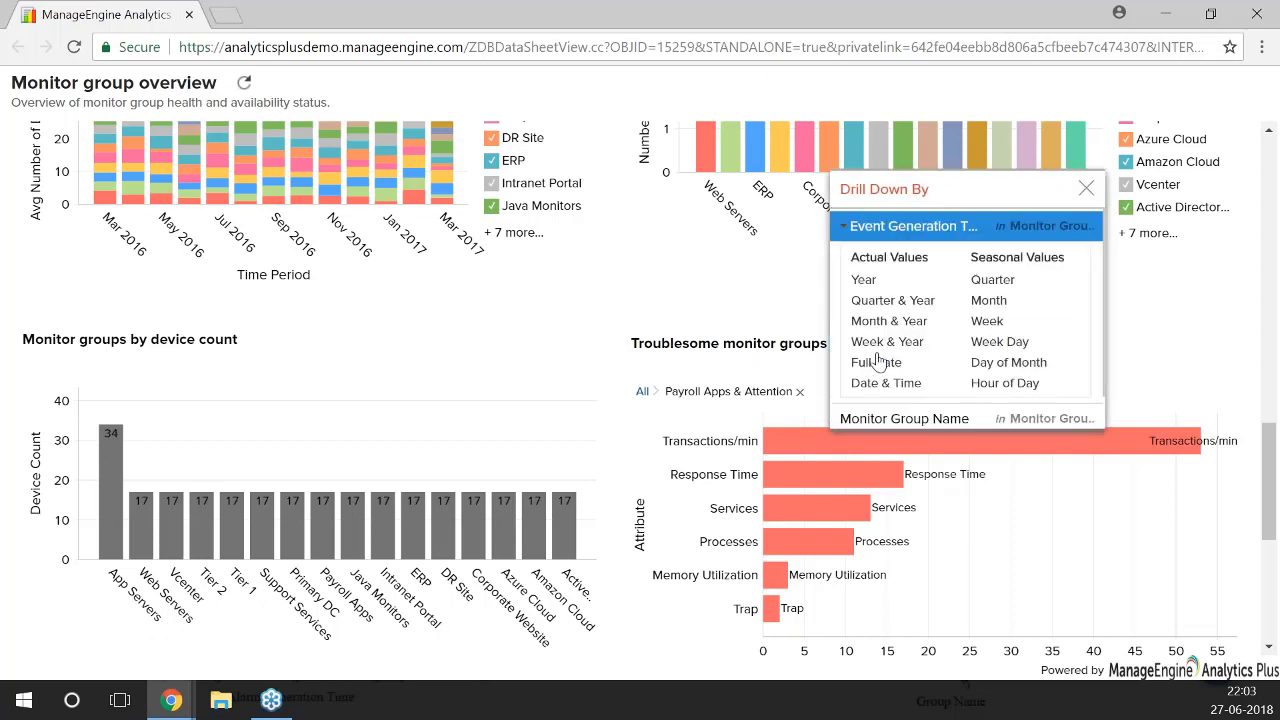
click(1006, 384)
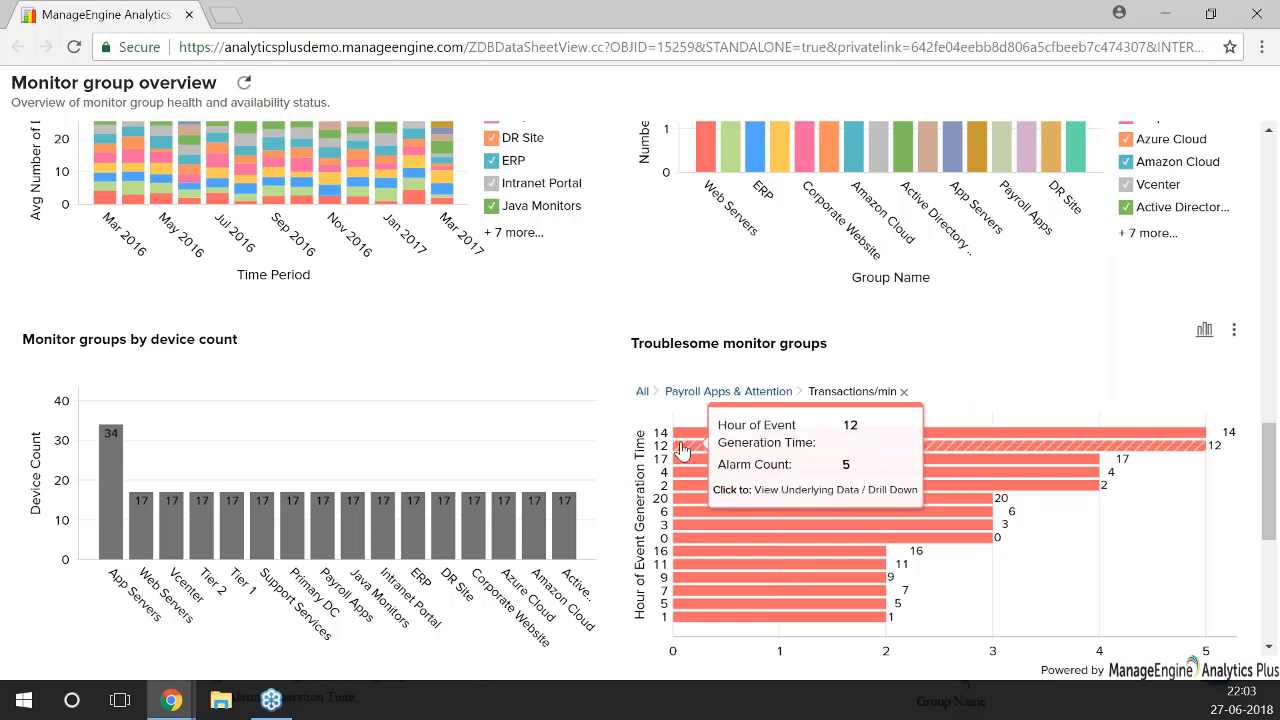
mouse_move(748, 448)
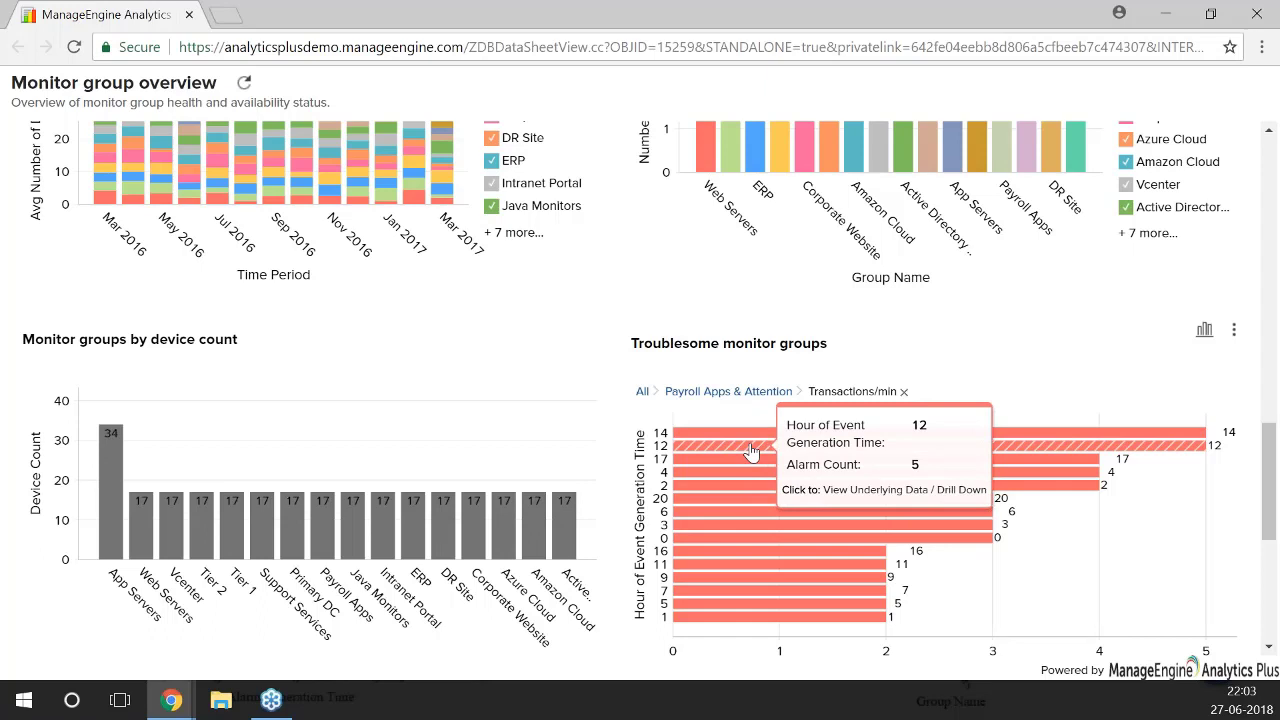
click(751, 452)
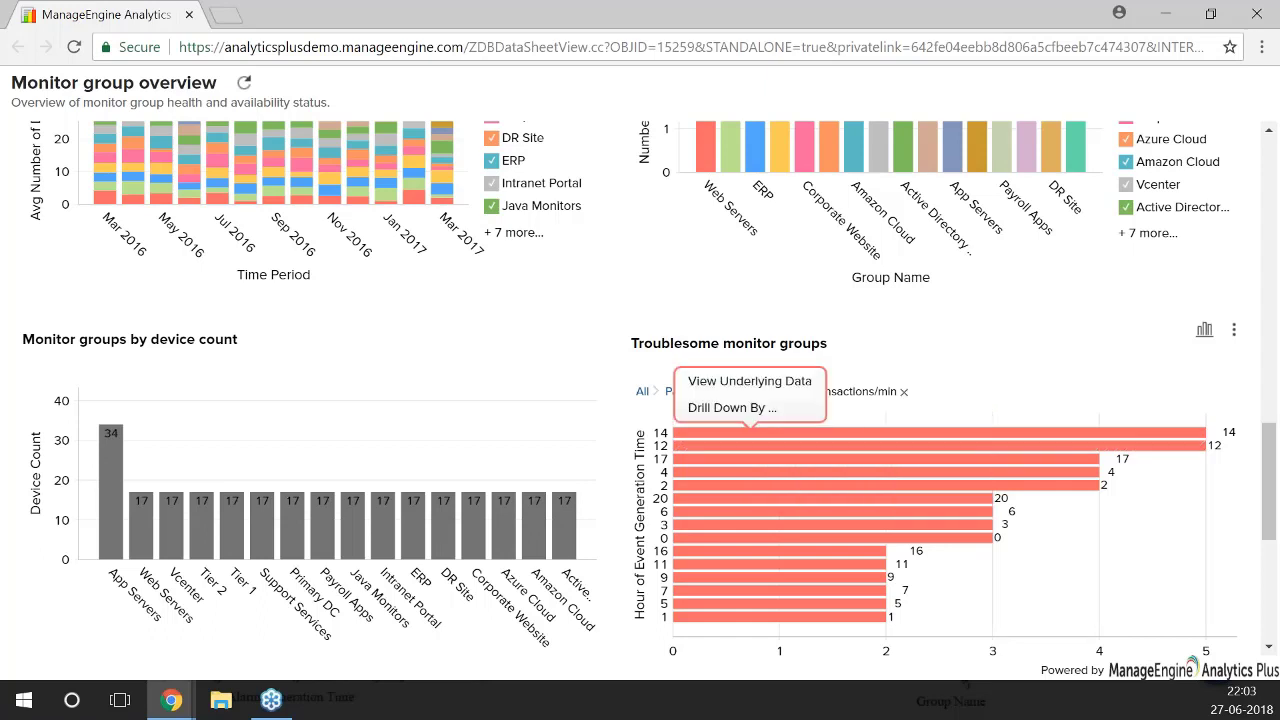
click(776, 384)
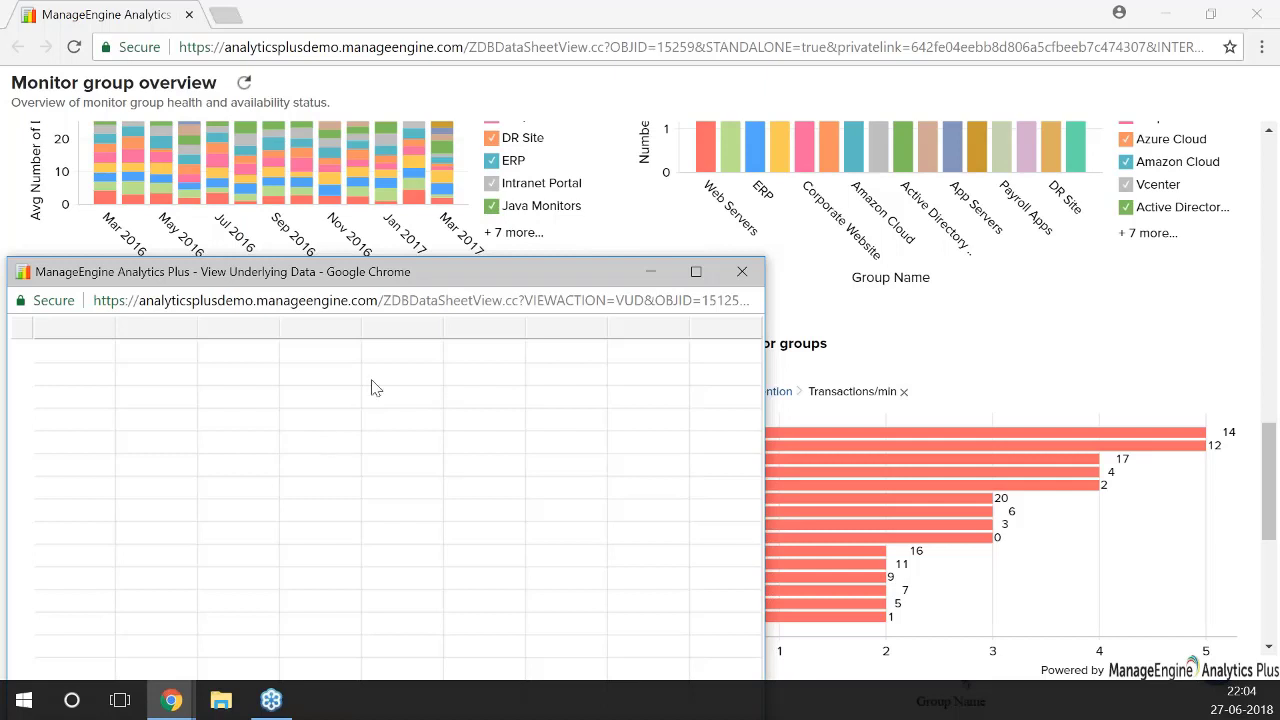
click(742, 272)
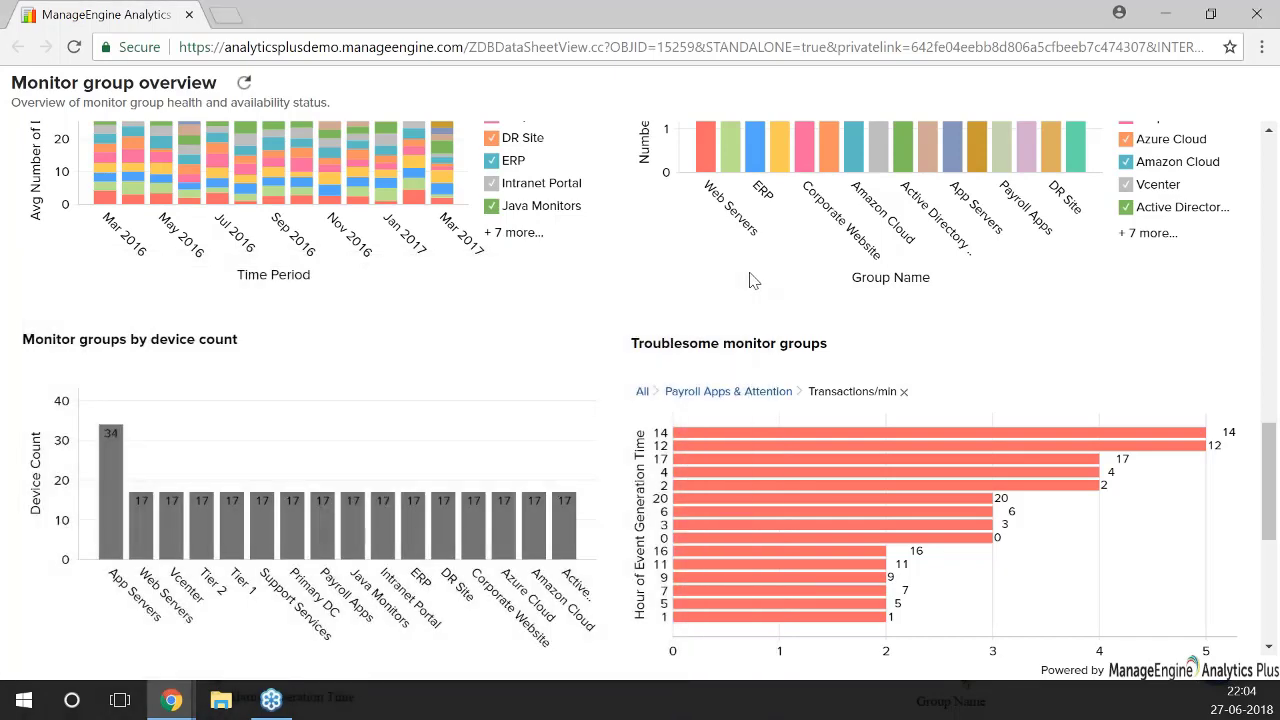
- Remove the Transactions/min and Payroll Apps & Attention drill-down breadcrumbs from Troublesome monitor groups
scroll(750, 274, up, 1)
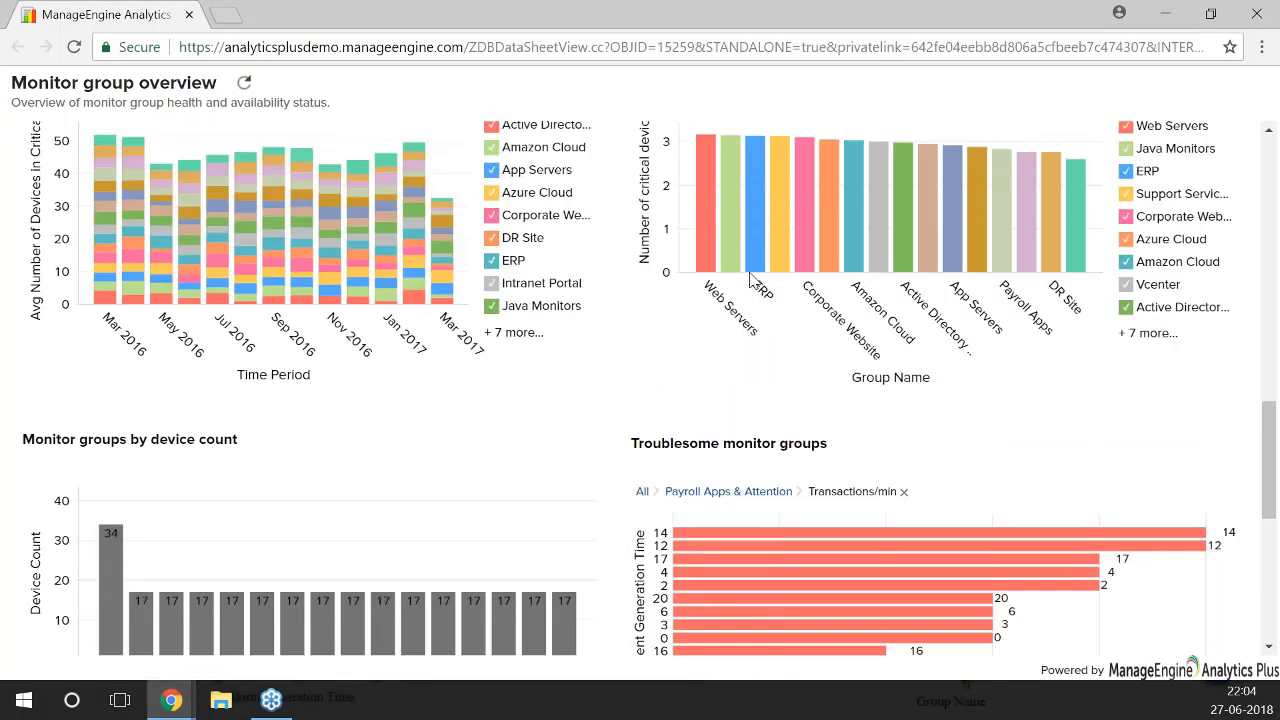
scroll(850, 580, up, 1)
click(903, 592)
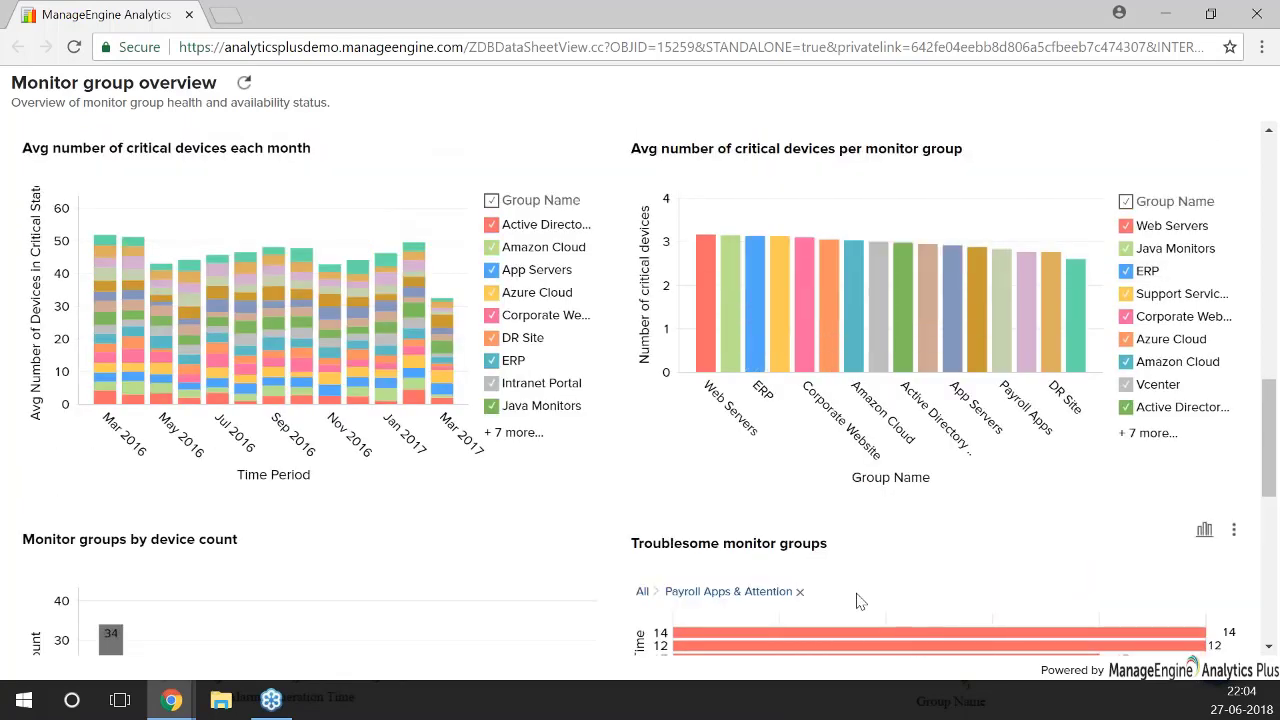
click(799, 591)
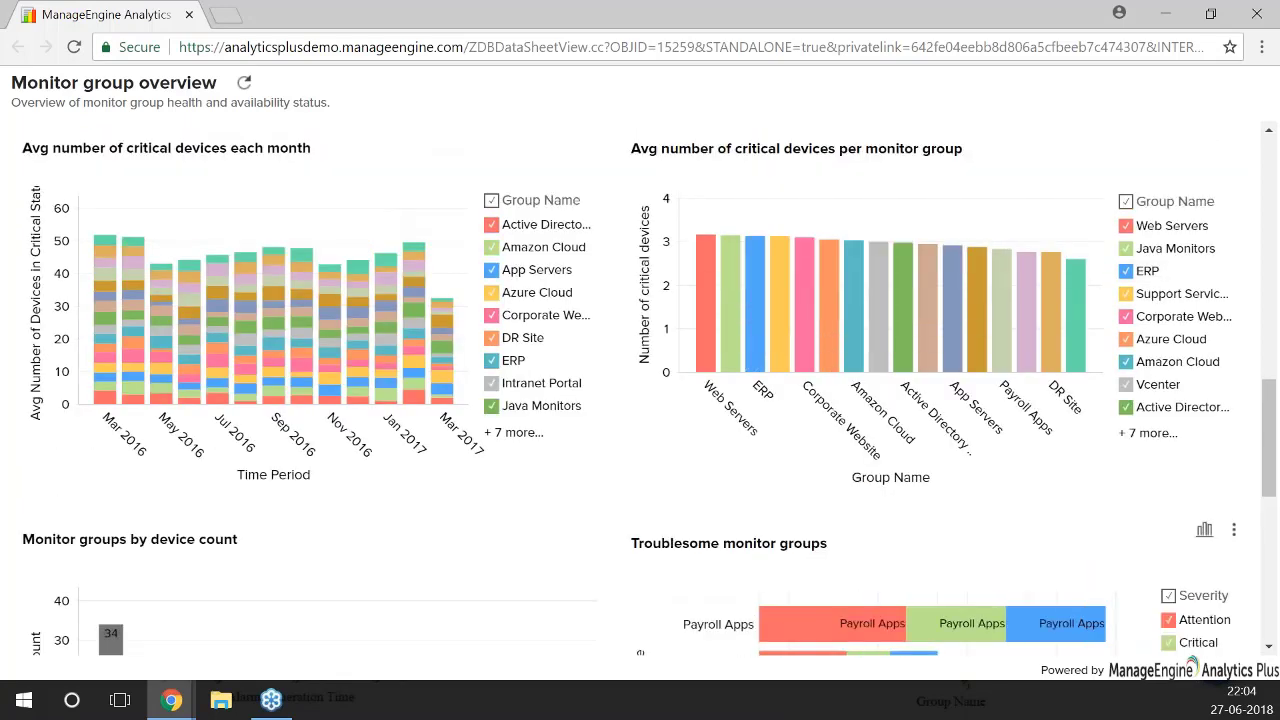
scroll(735, 548, up, 10)
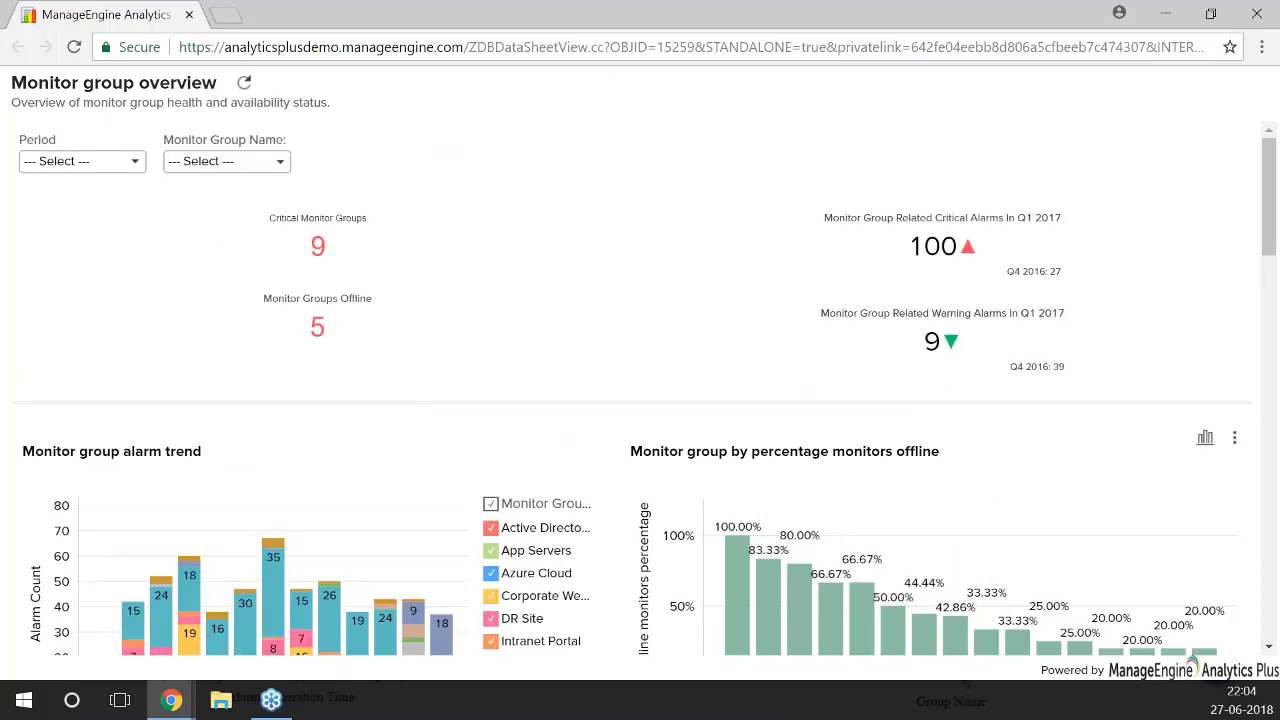
scroll(640, 400, down, 5)
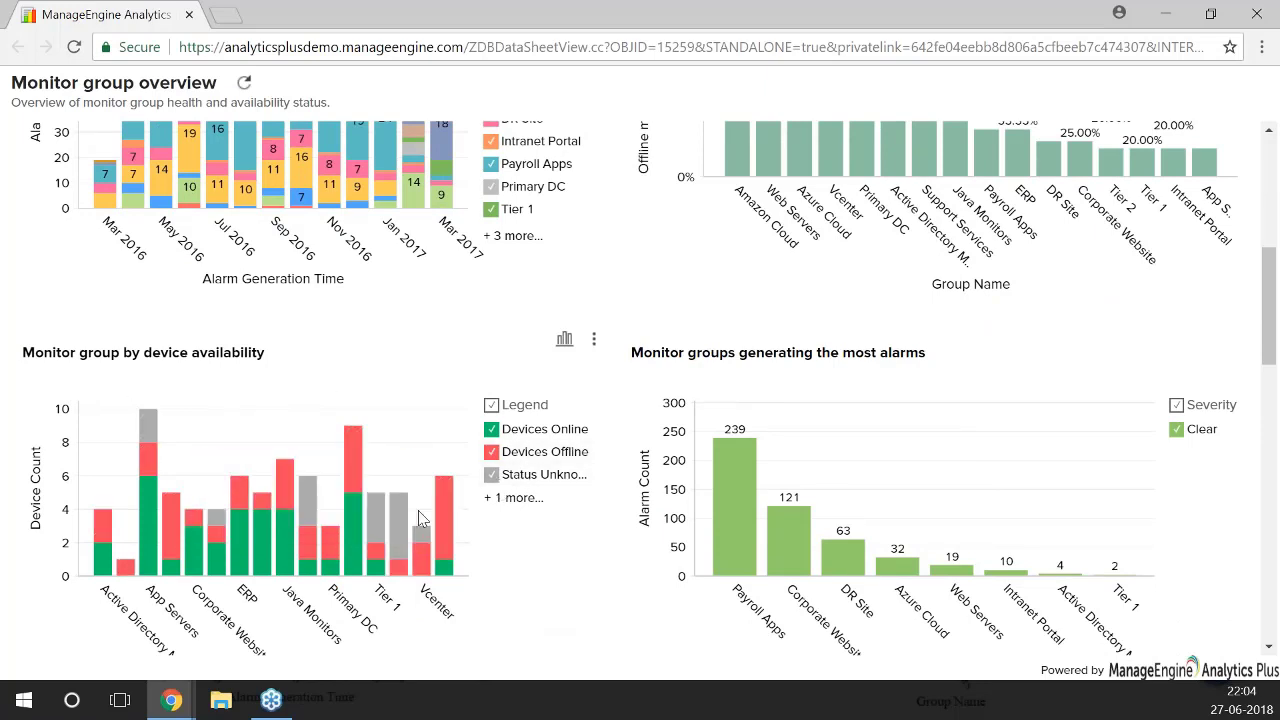
mouse_move(441, 515)
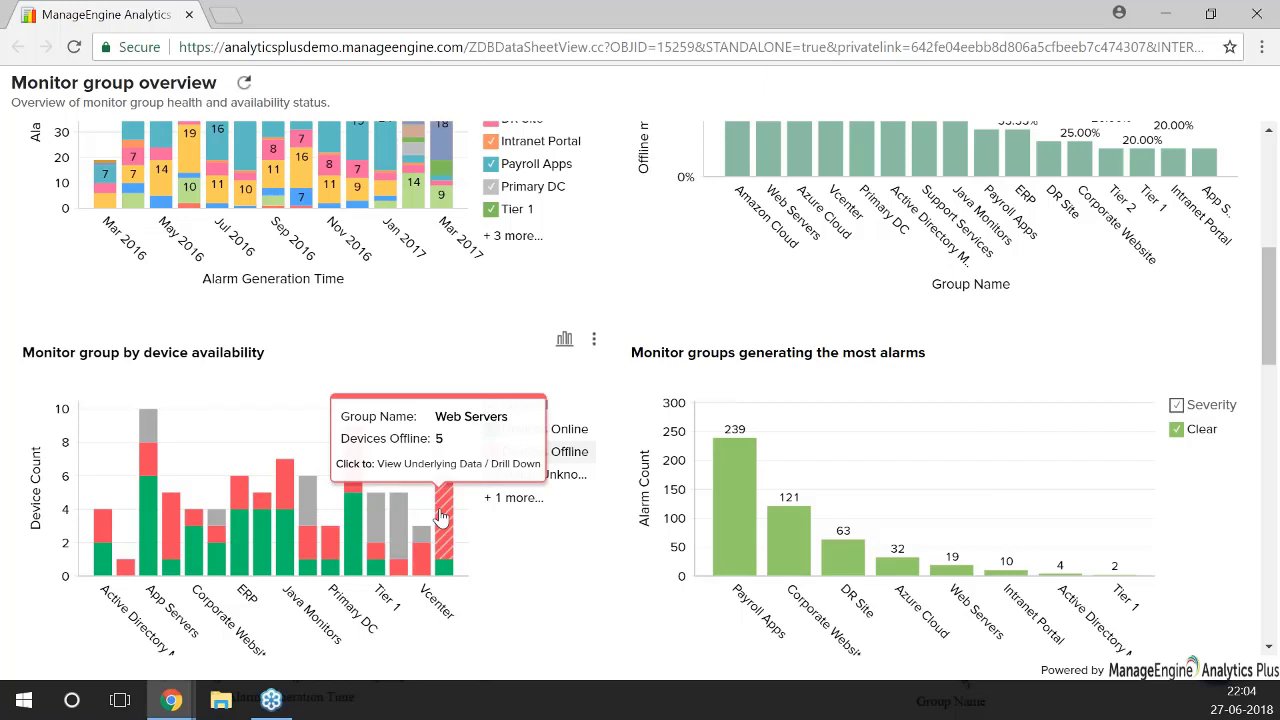
- Close the Monitor group overview window and bring the published KPI Overview window on screen
click(1256, 16)
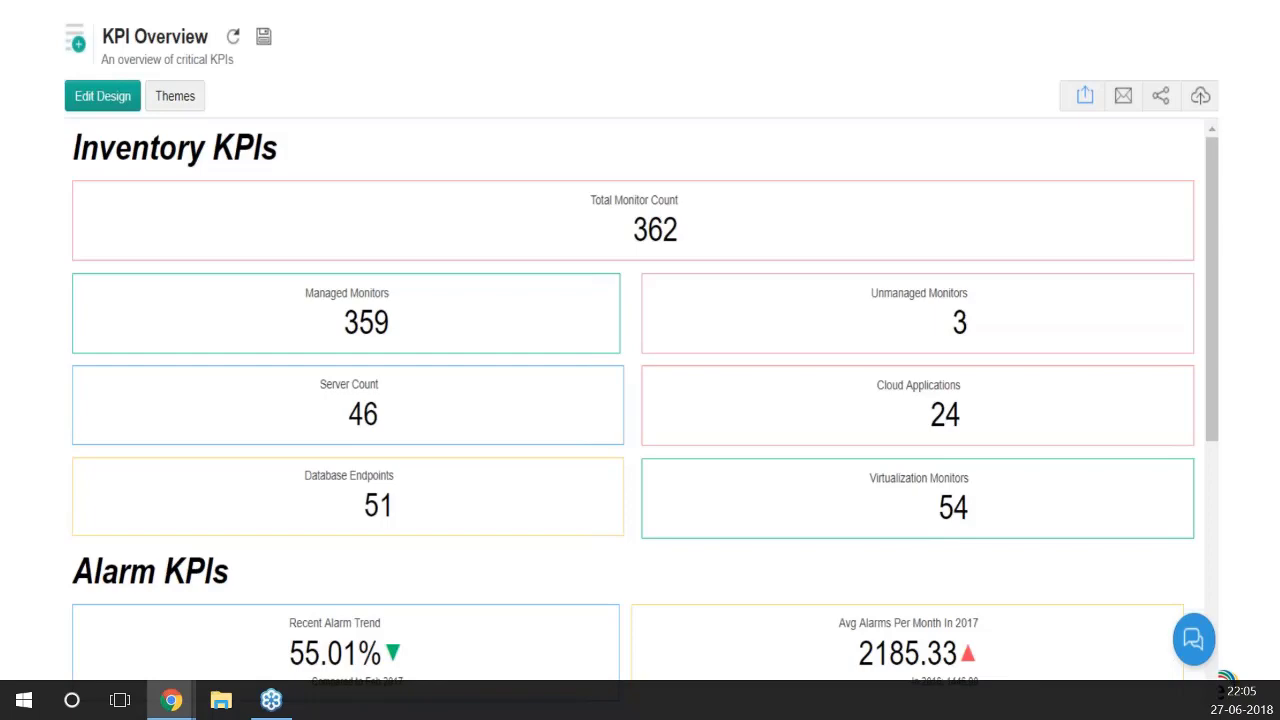
drag(0, 30, 697, 0)
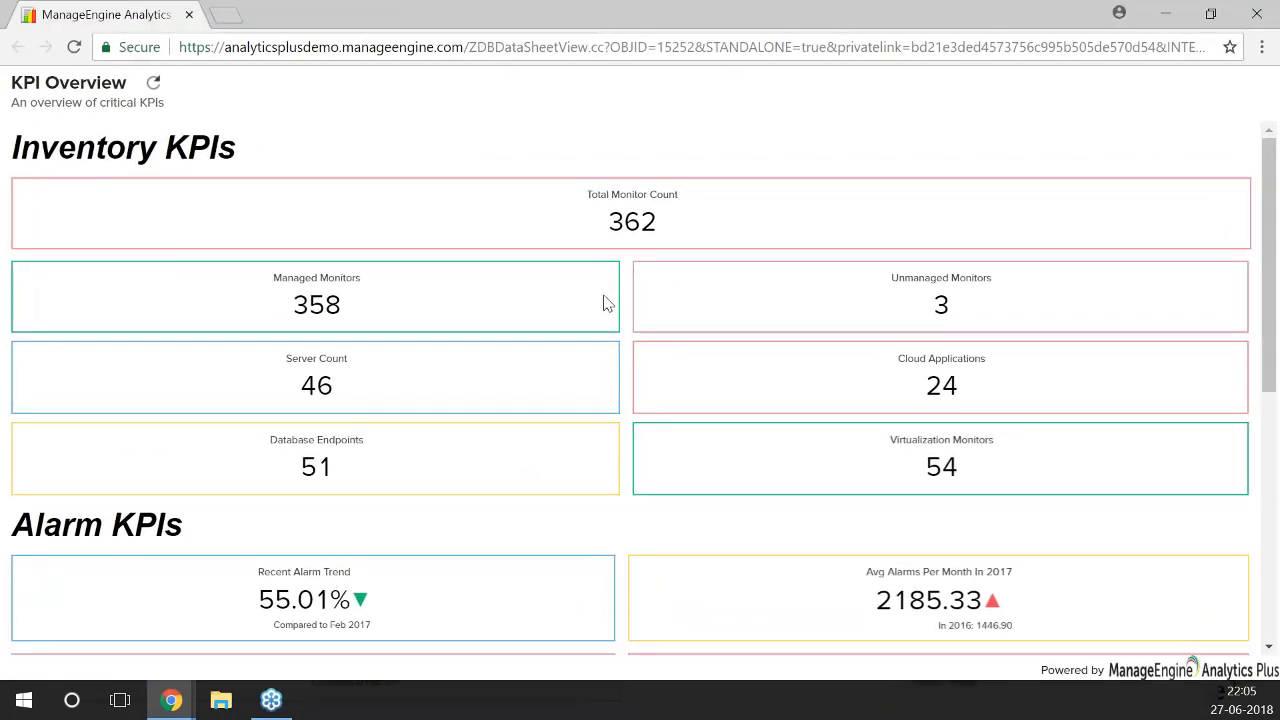
- Scroll the KPI Overview down to Performance KPIs and back up, then close the page
scroll(605, 302, down, 3)
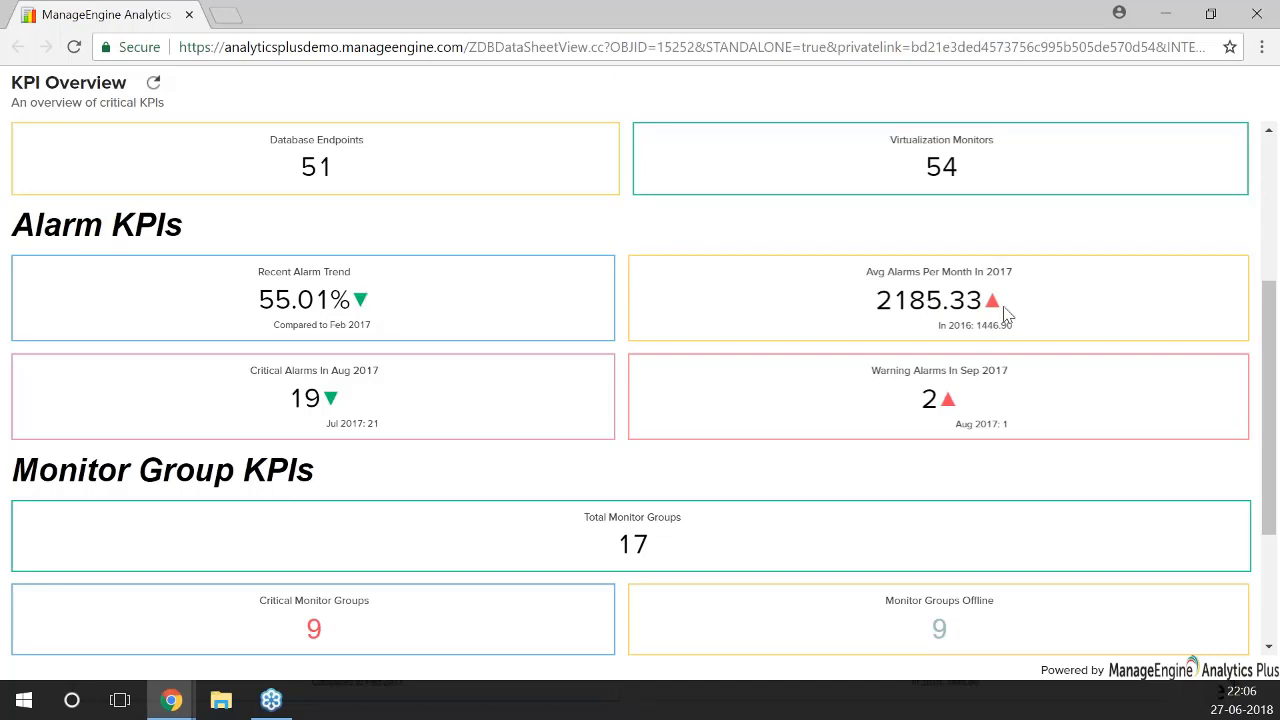
scroll(1005, 315, down, 2)
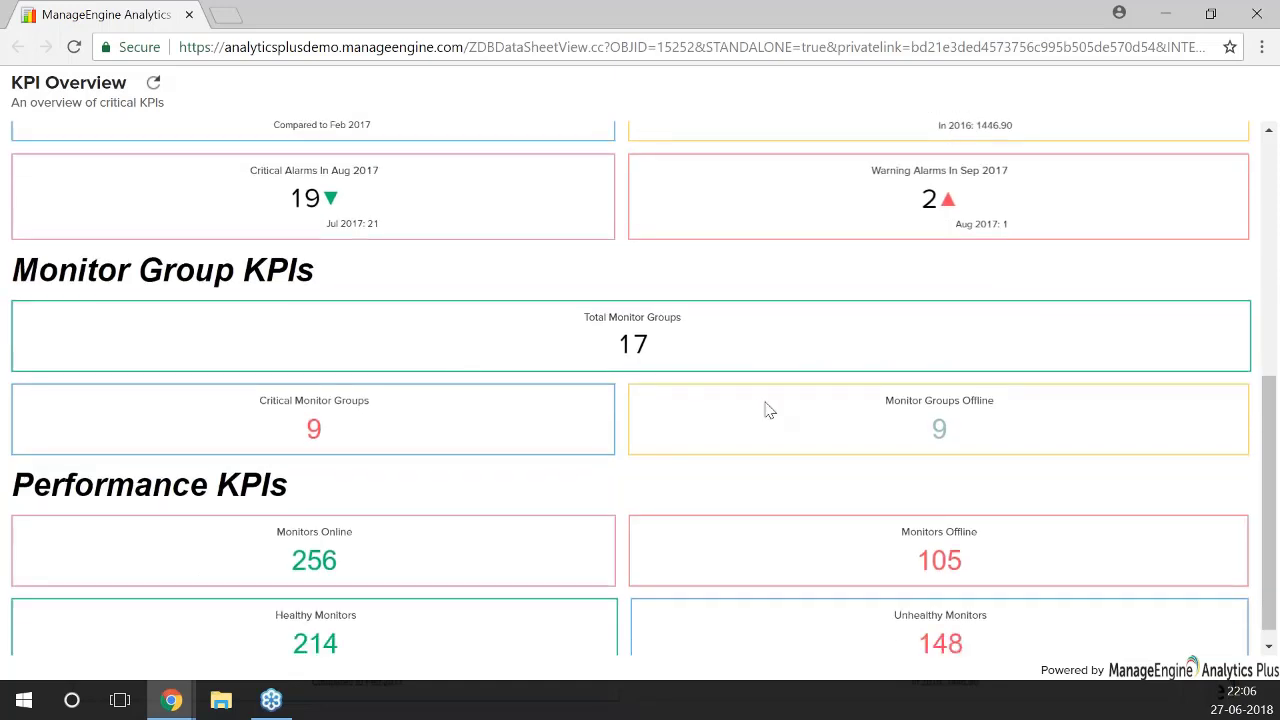
scroll(575, 494, down, 1)
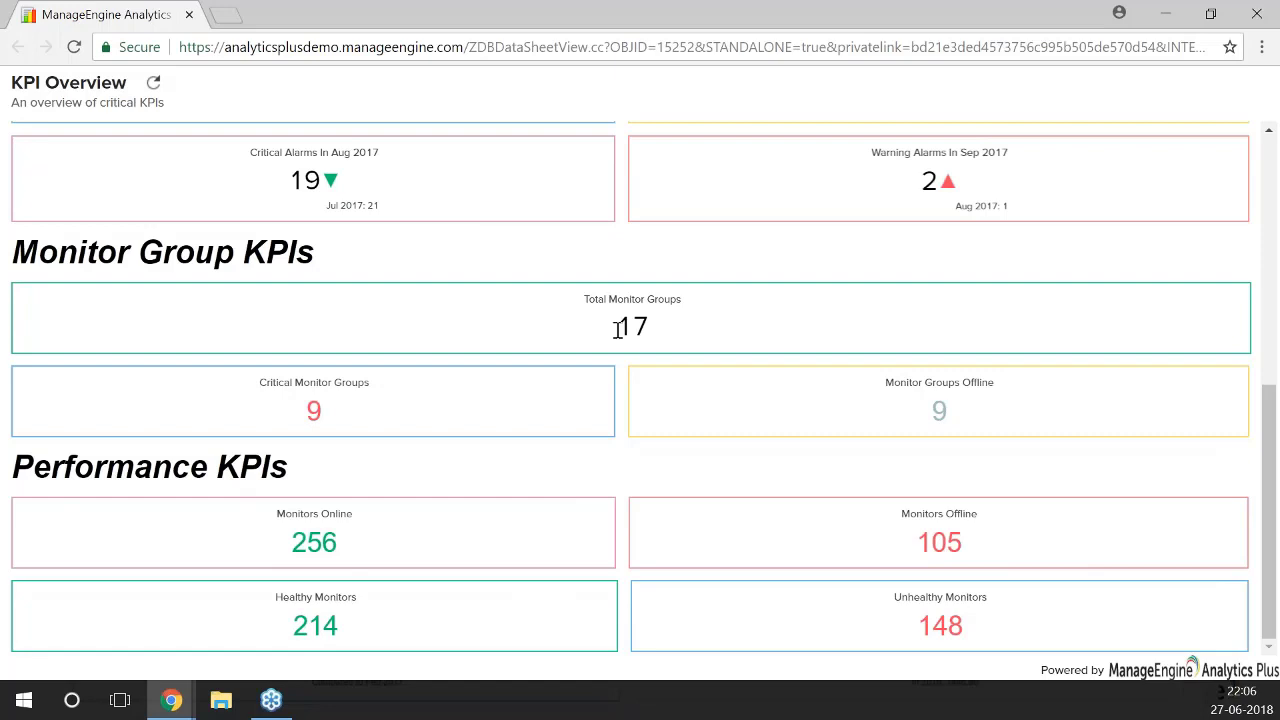
scroll(618, 330, up, 2)
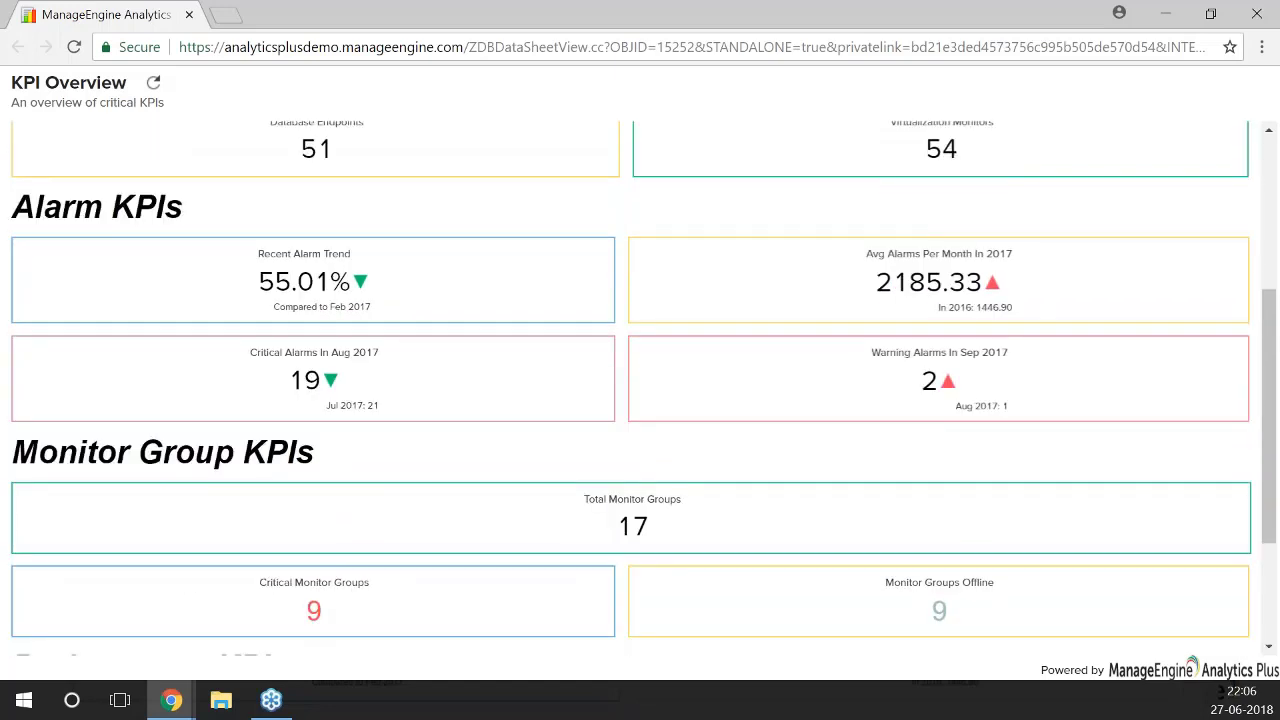
scroll(620, 500, up, 3)
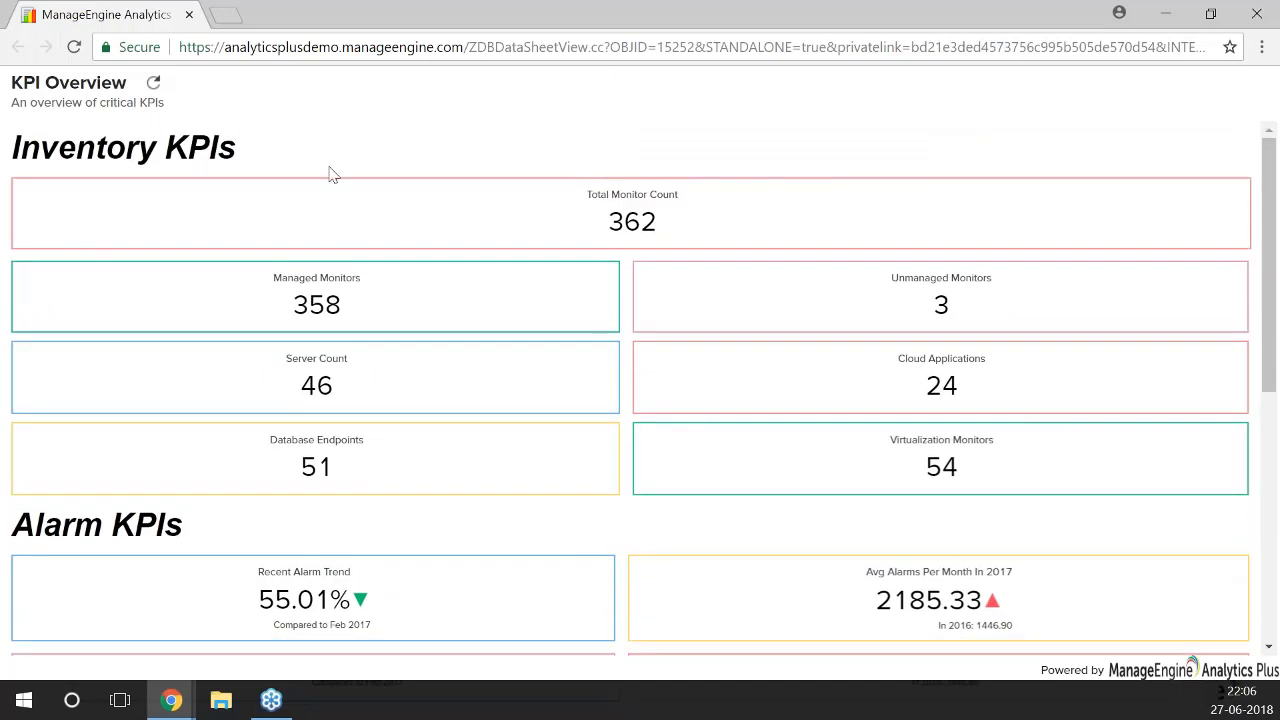
click(189, 15)
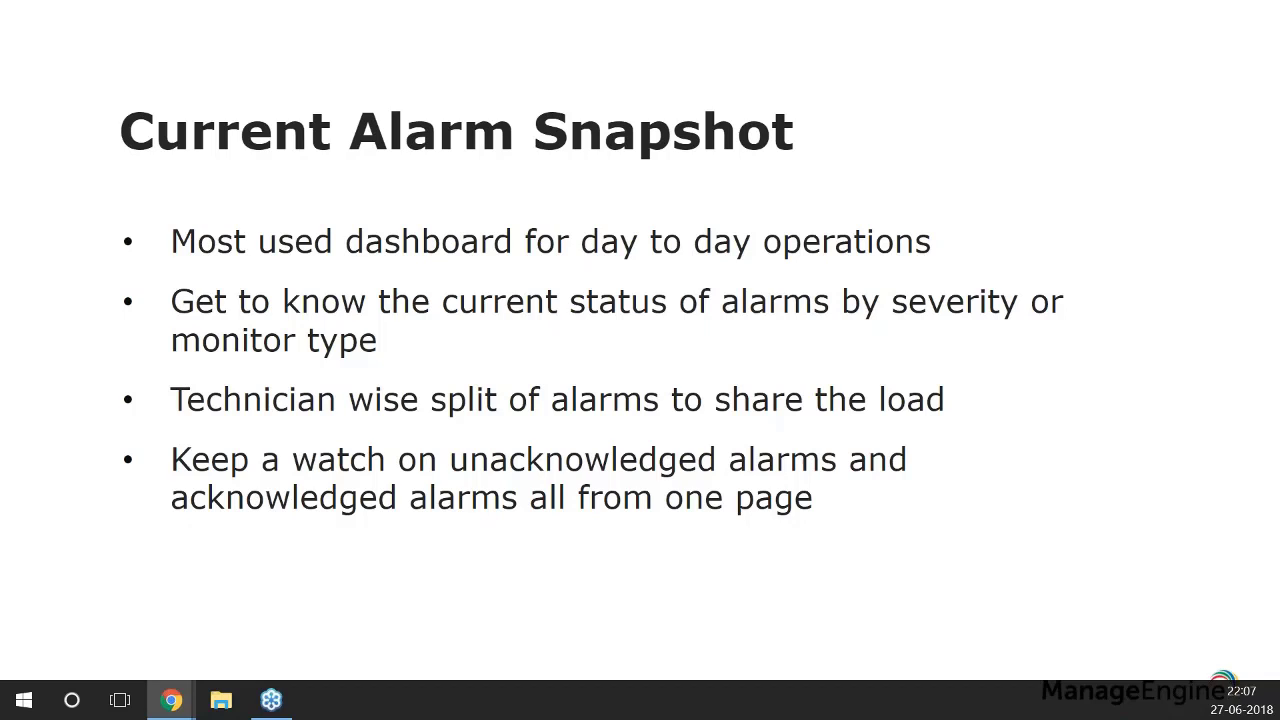
- Advance the slideshow to the Current alarms snapshot dashboard slide
key(Right)
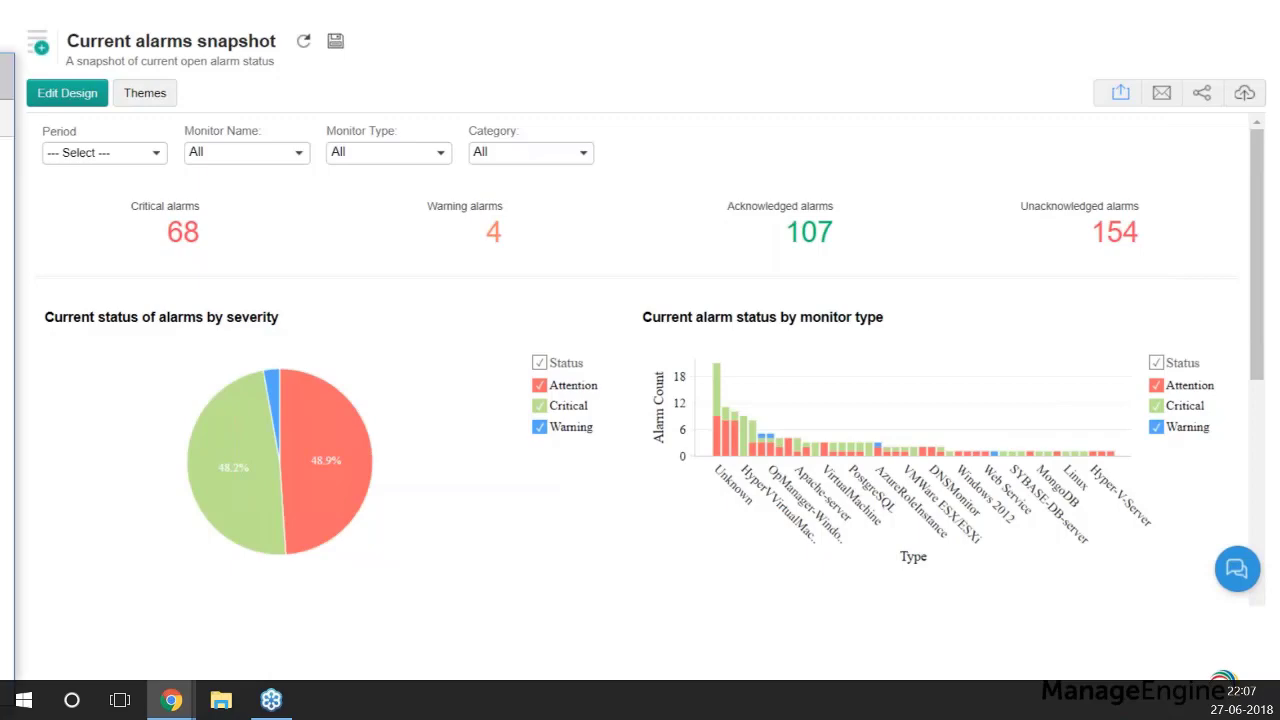
- Bring the published Current alarms snapshot window on screen and view a bar's tooltip
drag(0, 4, 668, 1)
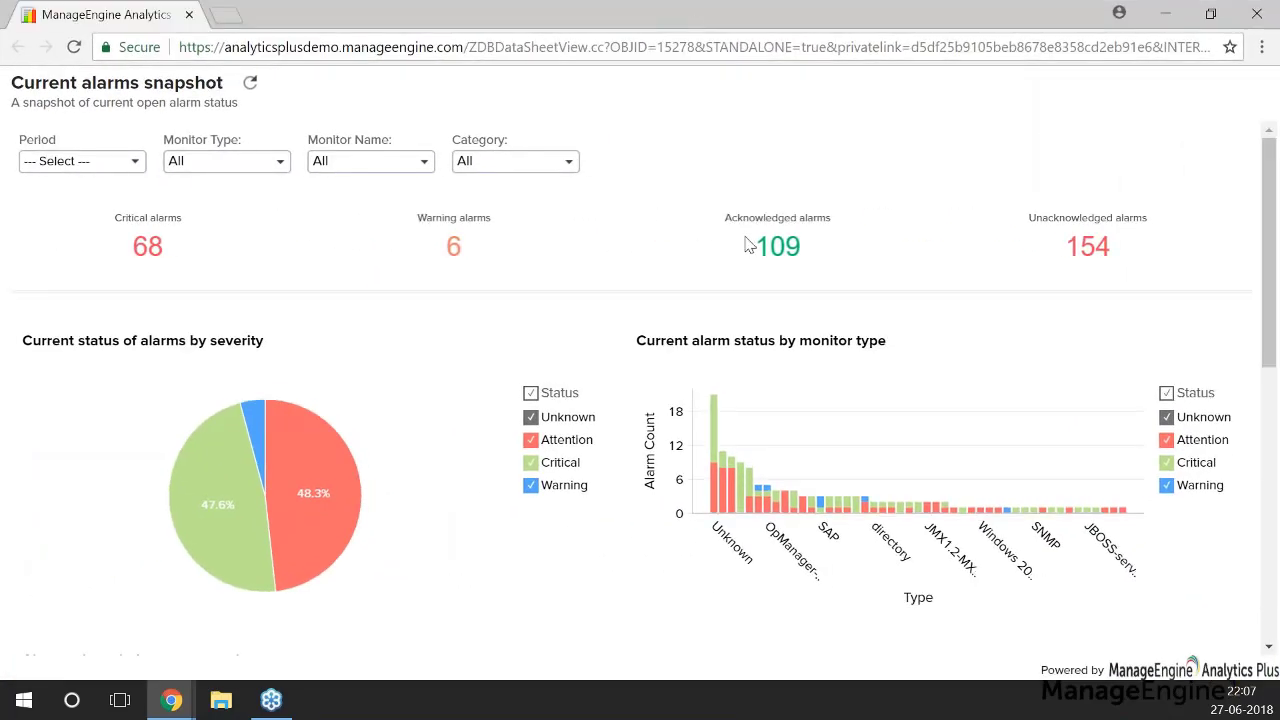
scroll(749, 243, down, 1)
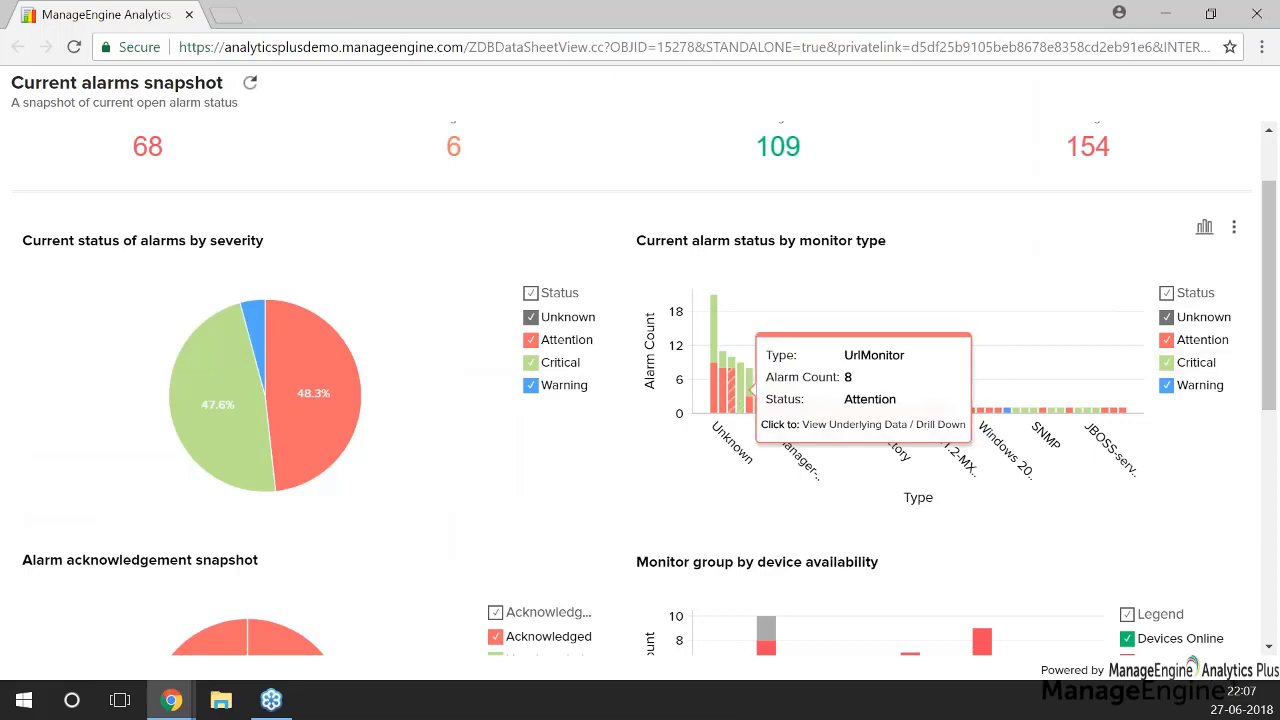
mouse_move(745, 395)
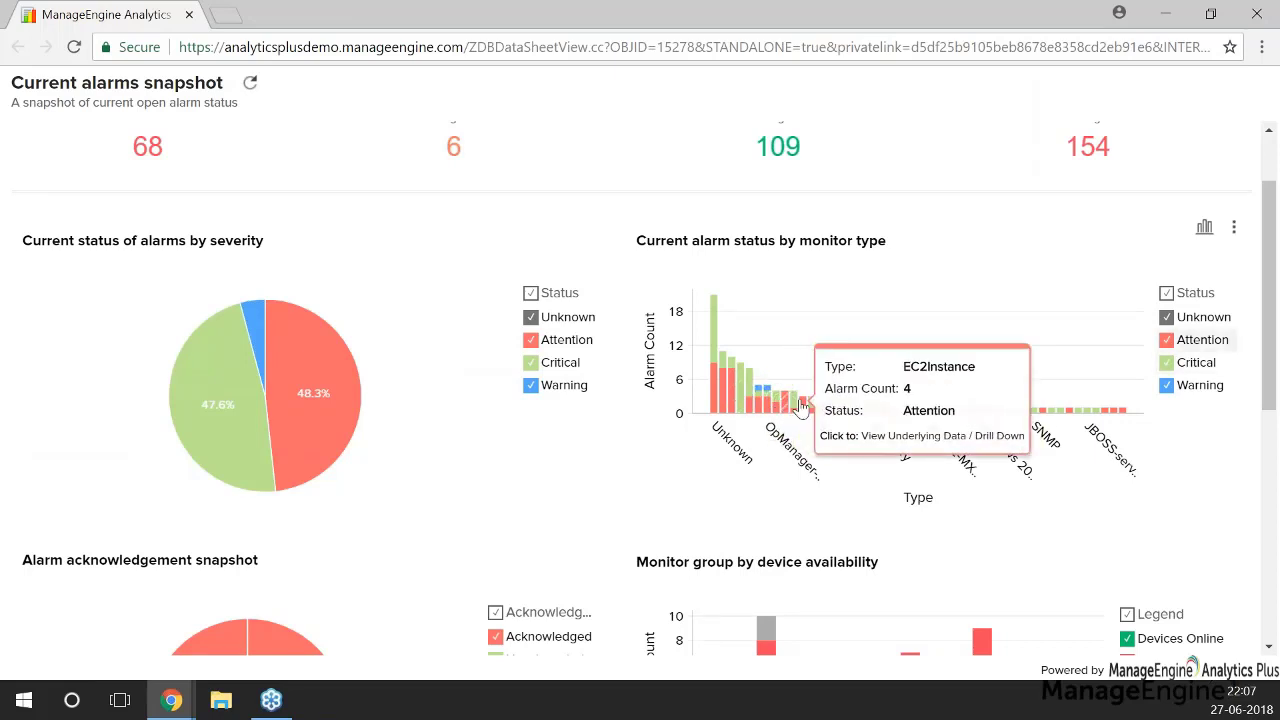
click(1190, 318)
click(1186, 343)
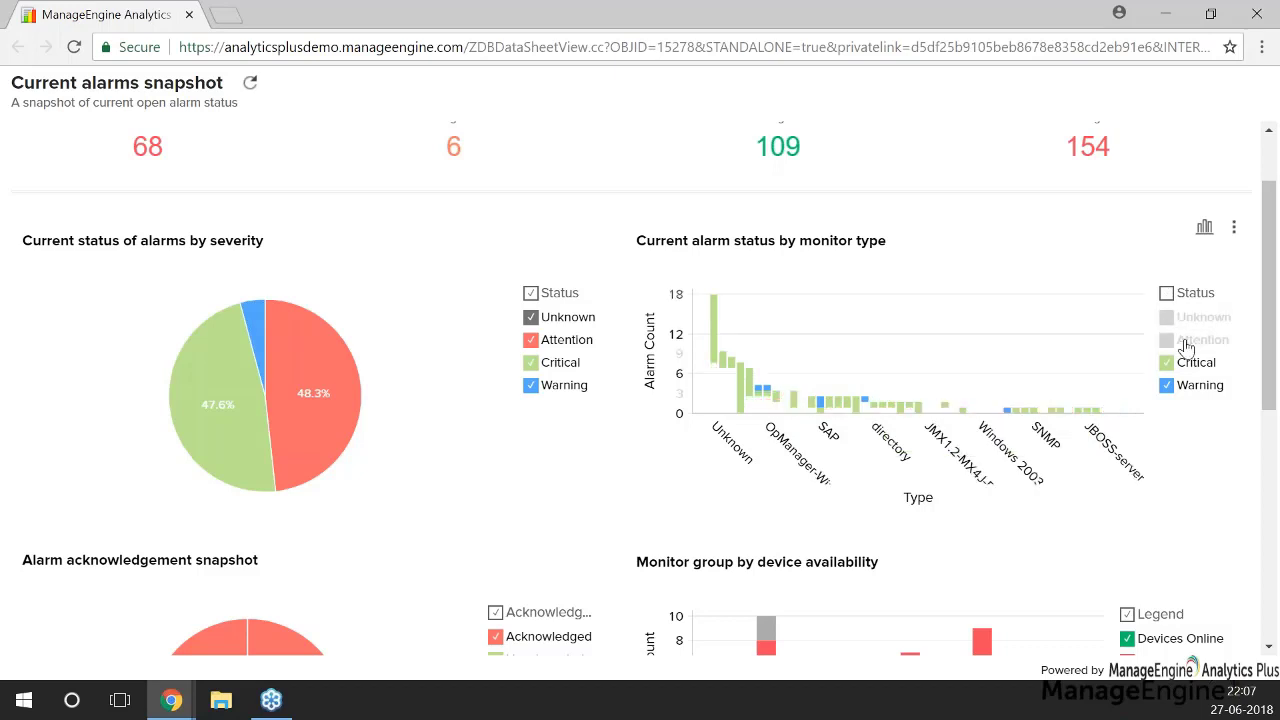
click(1187, 342)
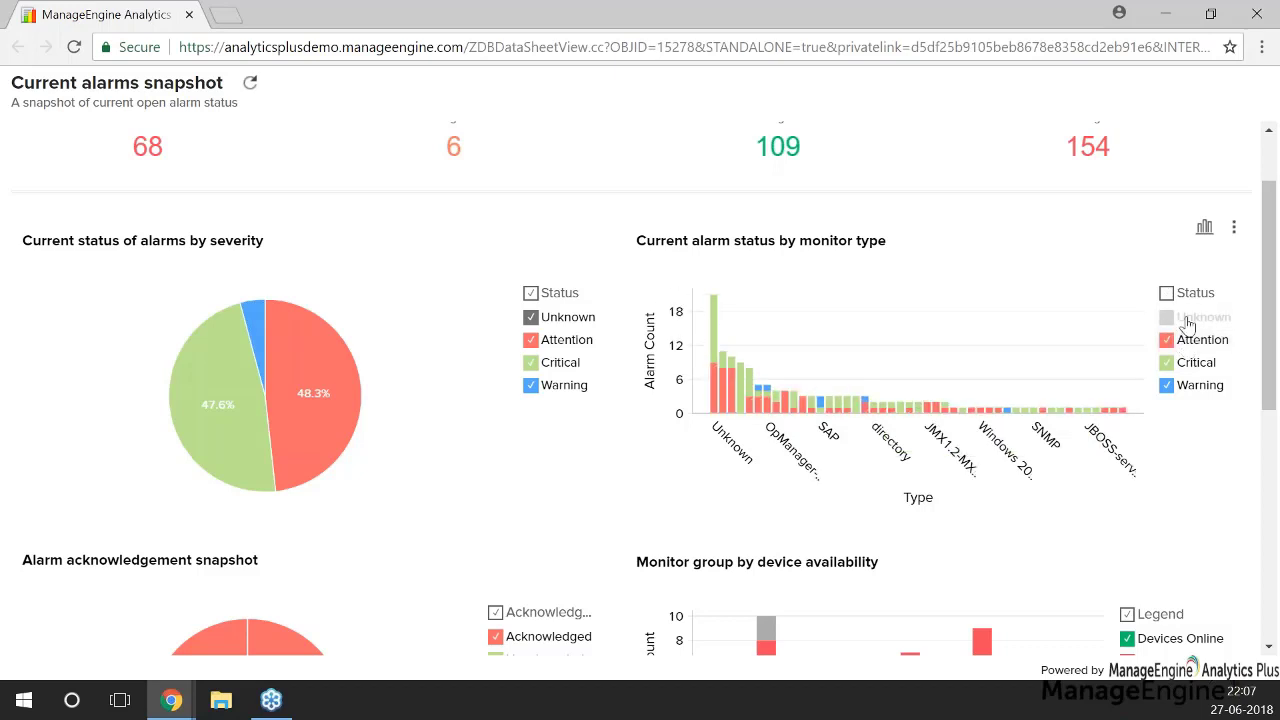
click(1190, 320)
scroll(920, 383, down, 5)
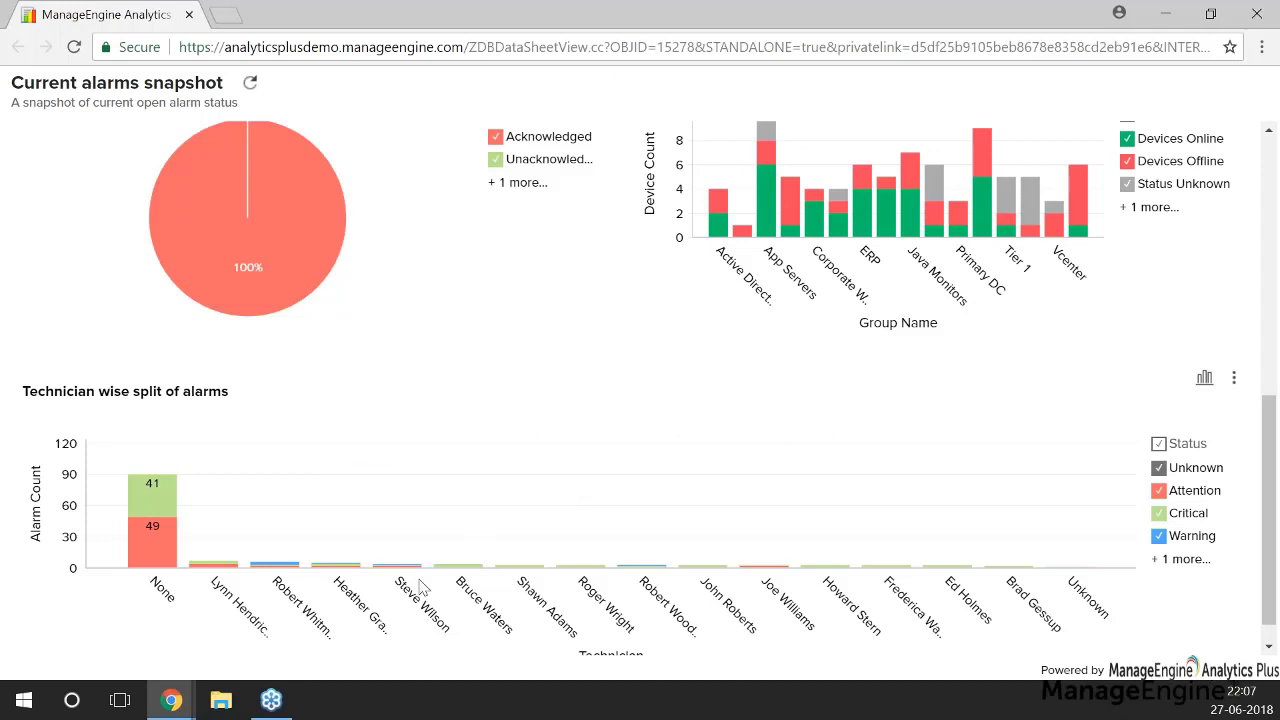
mouse_move(398, 570)
mouse_move(222, 576)
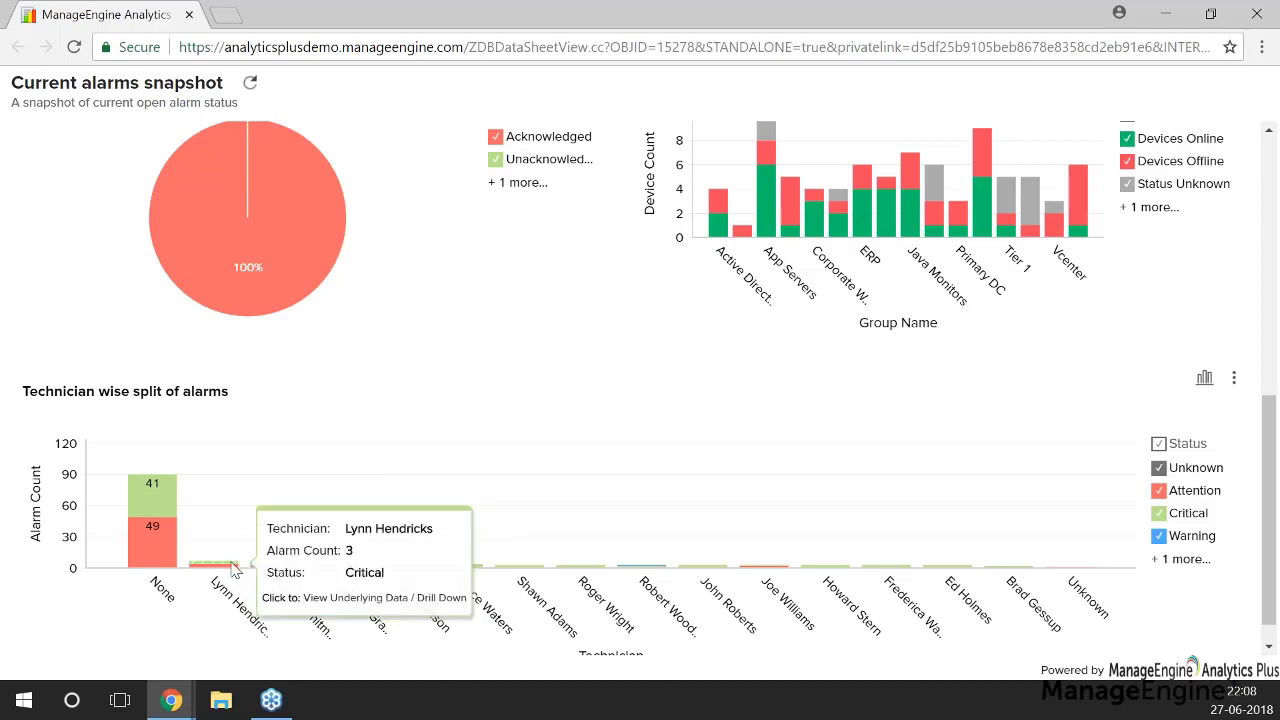
scroll(877, 396, up, 5)
scroll(877, 396, up, 1)
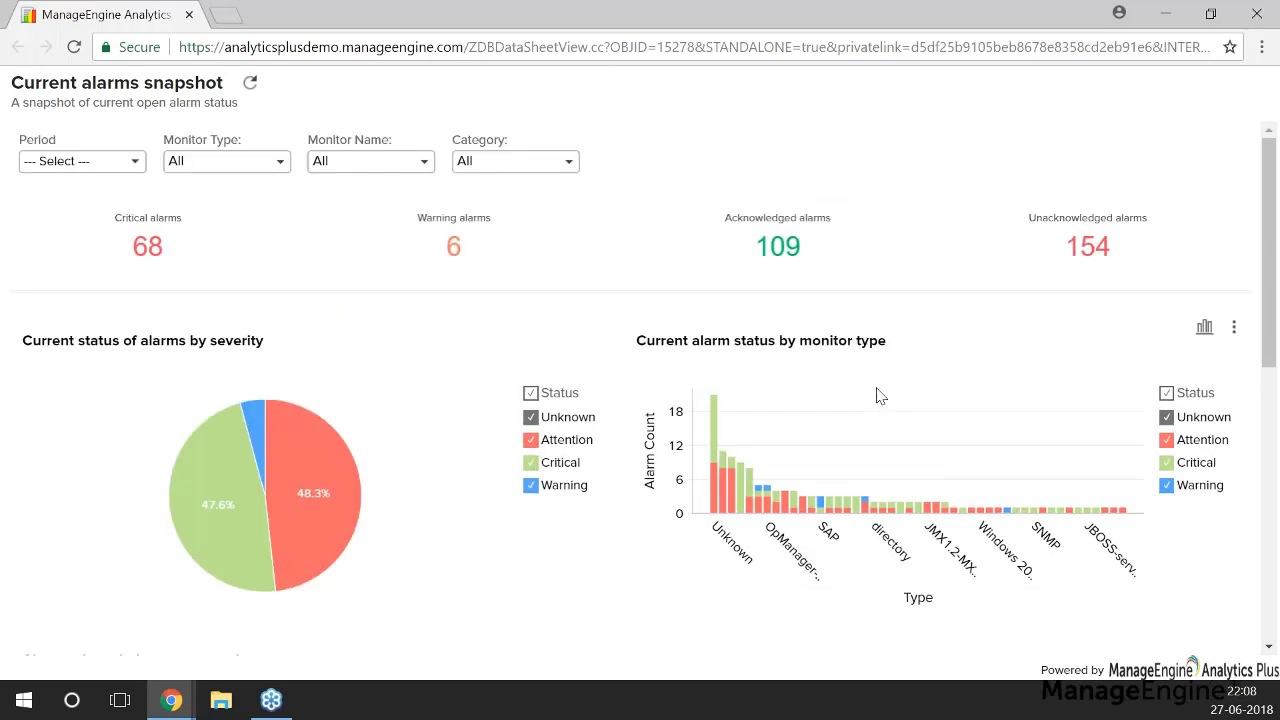